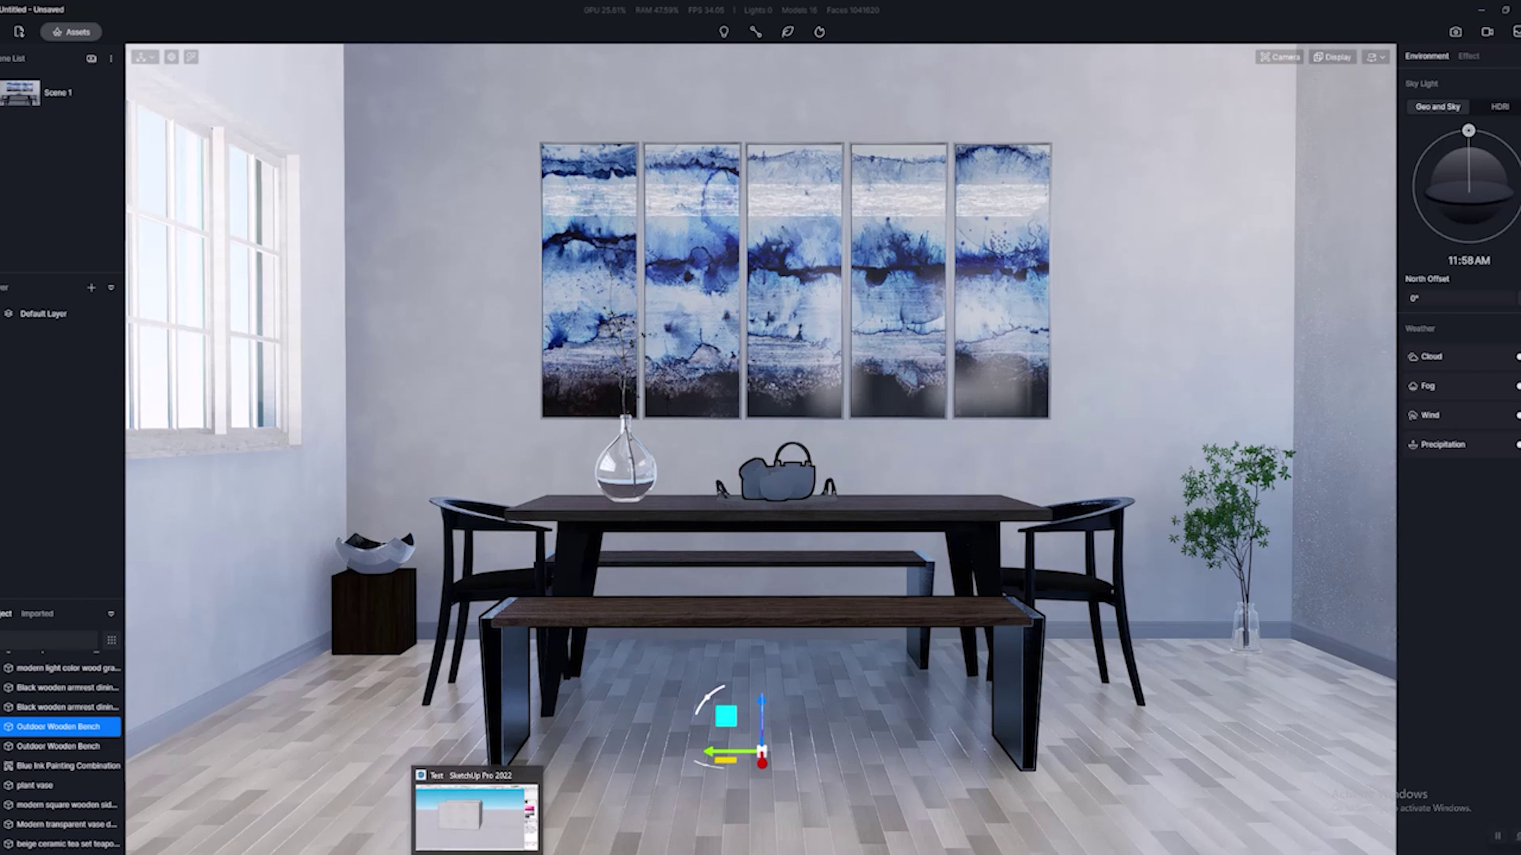
Switch to the SketchUp room model and hide the outer face of its front wall.
left_click(478, 809)
middle_click_drag(348, 490, 661, 510)
right_click(711, 350)
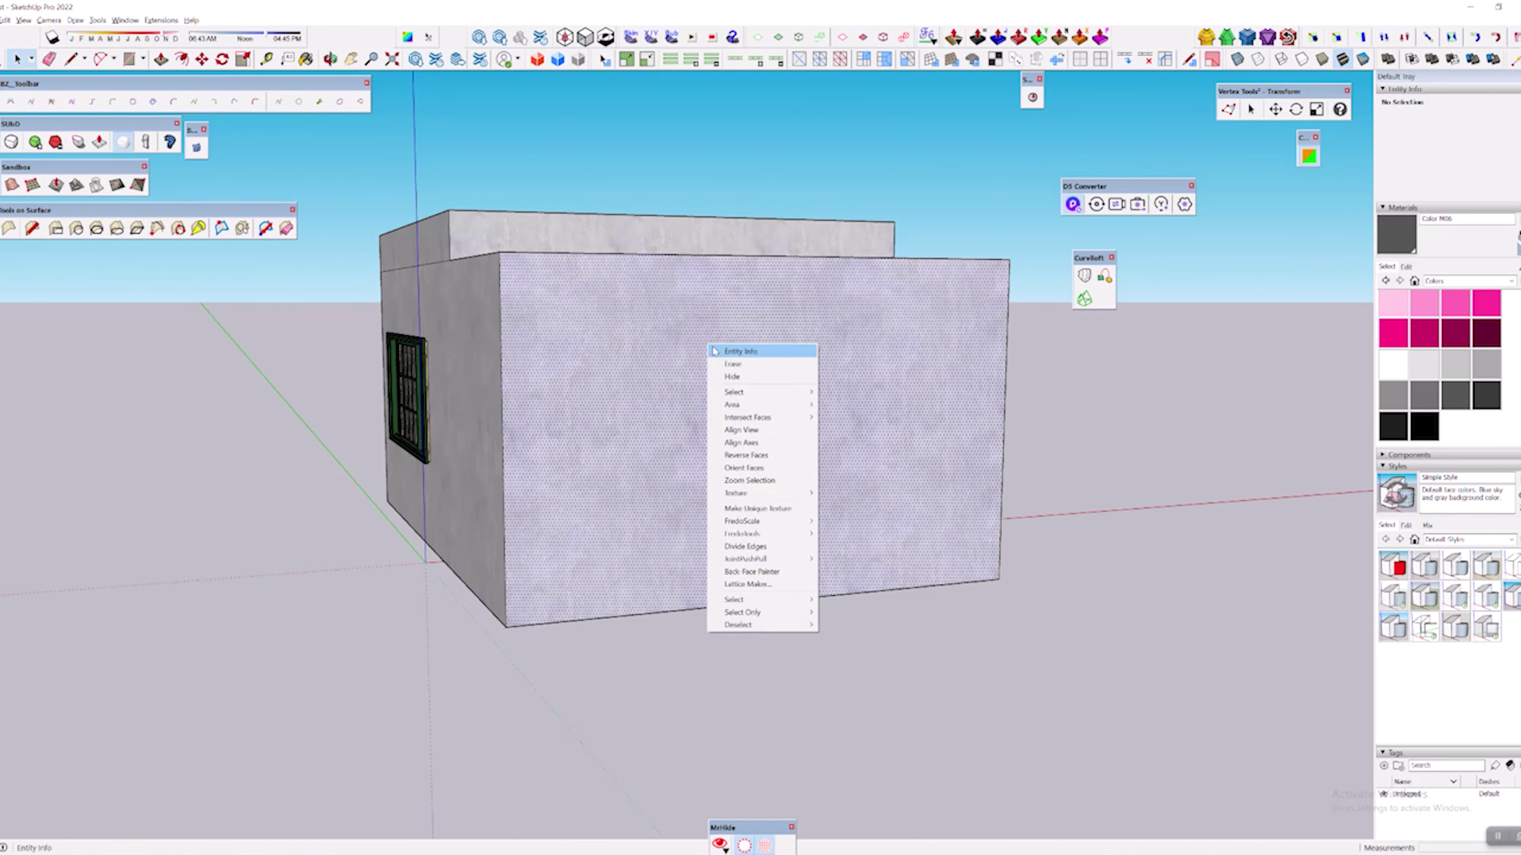
left_click(728, 367)
left_click(744, 845)
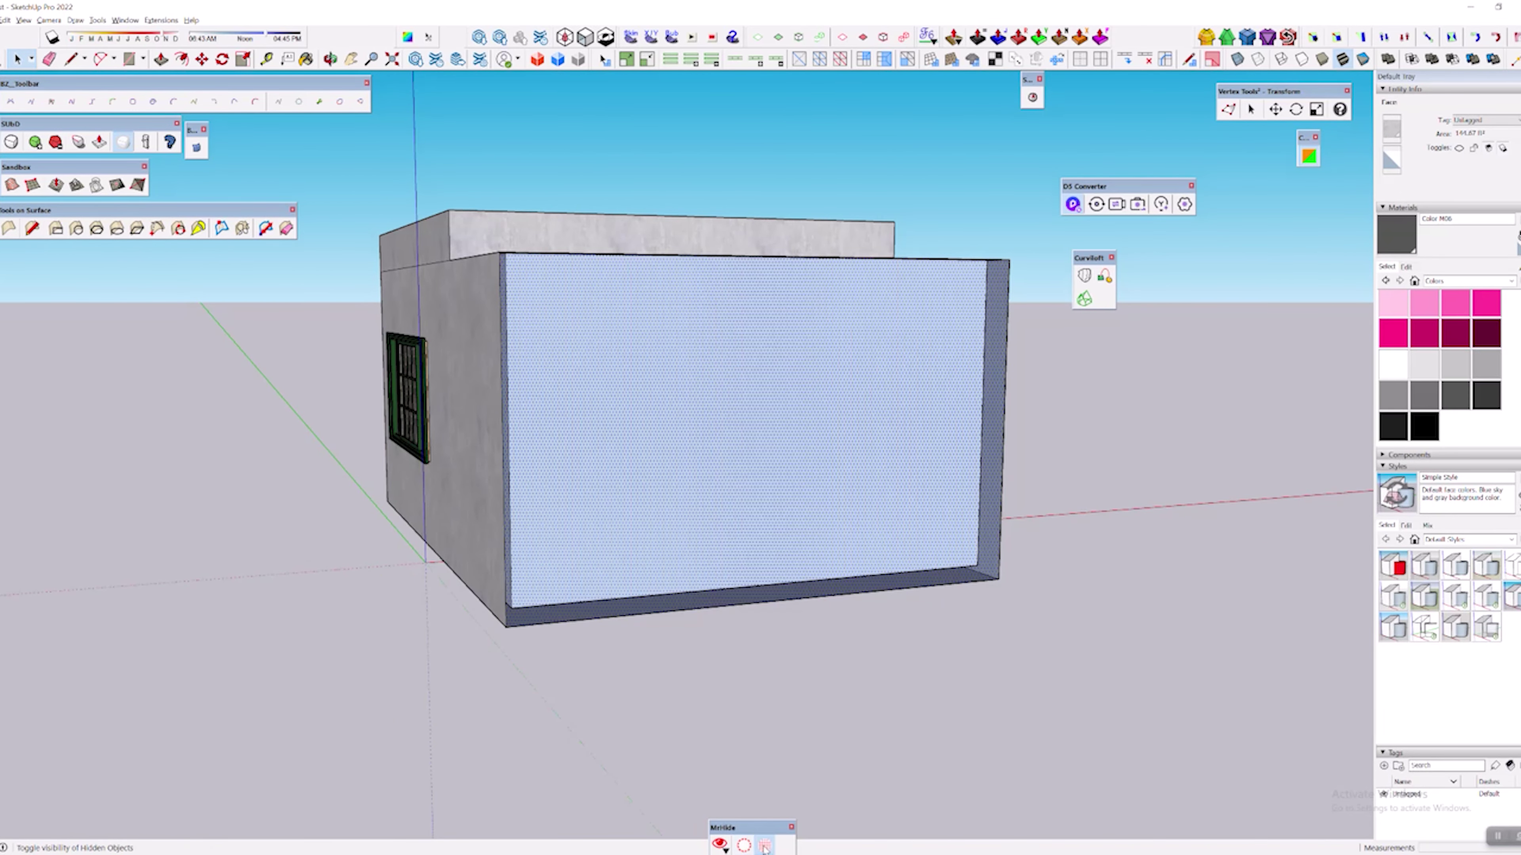
Hide the inner face of the front wall so the room's interior is open to view.
right_click(672, 352)
left_click(828, 318)
right_click(792, 305)
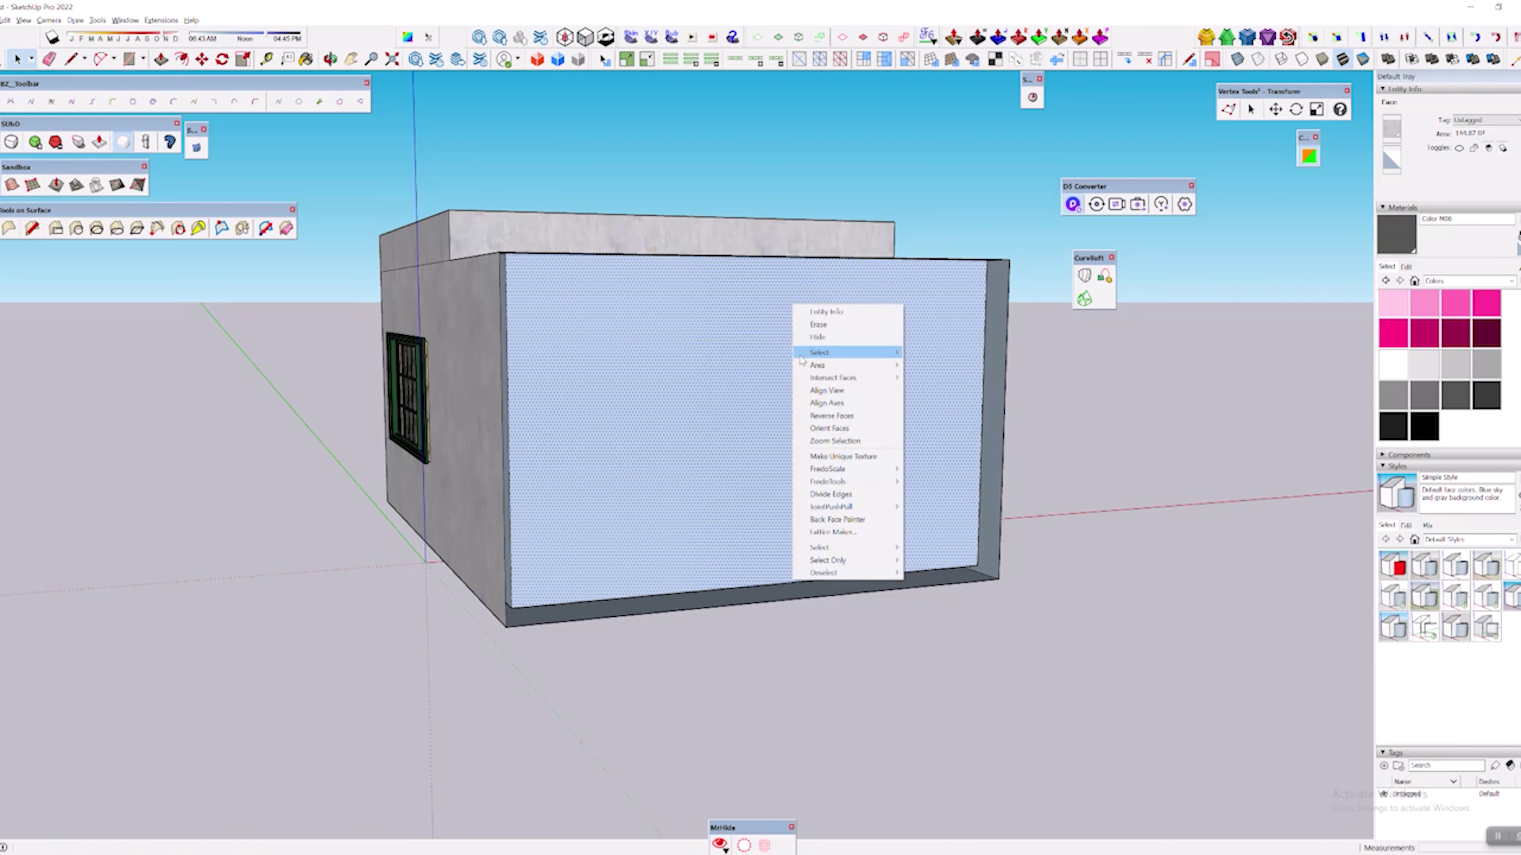
left_click(821, 338)
mouse_move(820, 339)
middle_mouse_down()
mouse_move(438, 411)
mouse_move(255, 415)
mouse_move(255, 401)
mouse_move(329, 401)
middle_mouse_up()
scroll(603, 317, "up", 5)
scroll(519, 442, "up", 2)
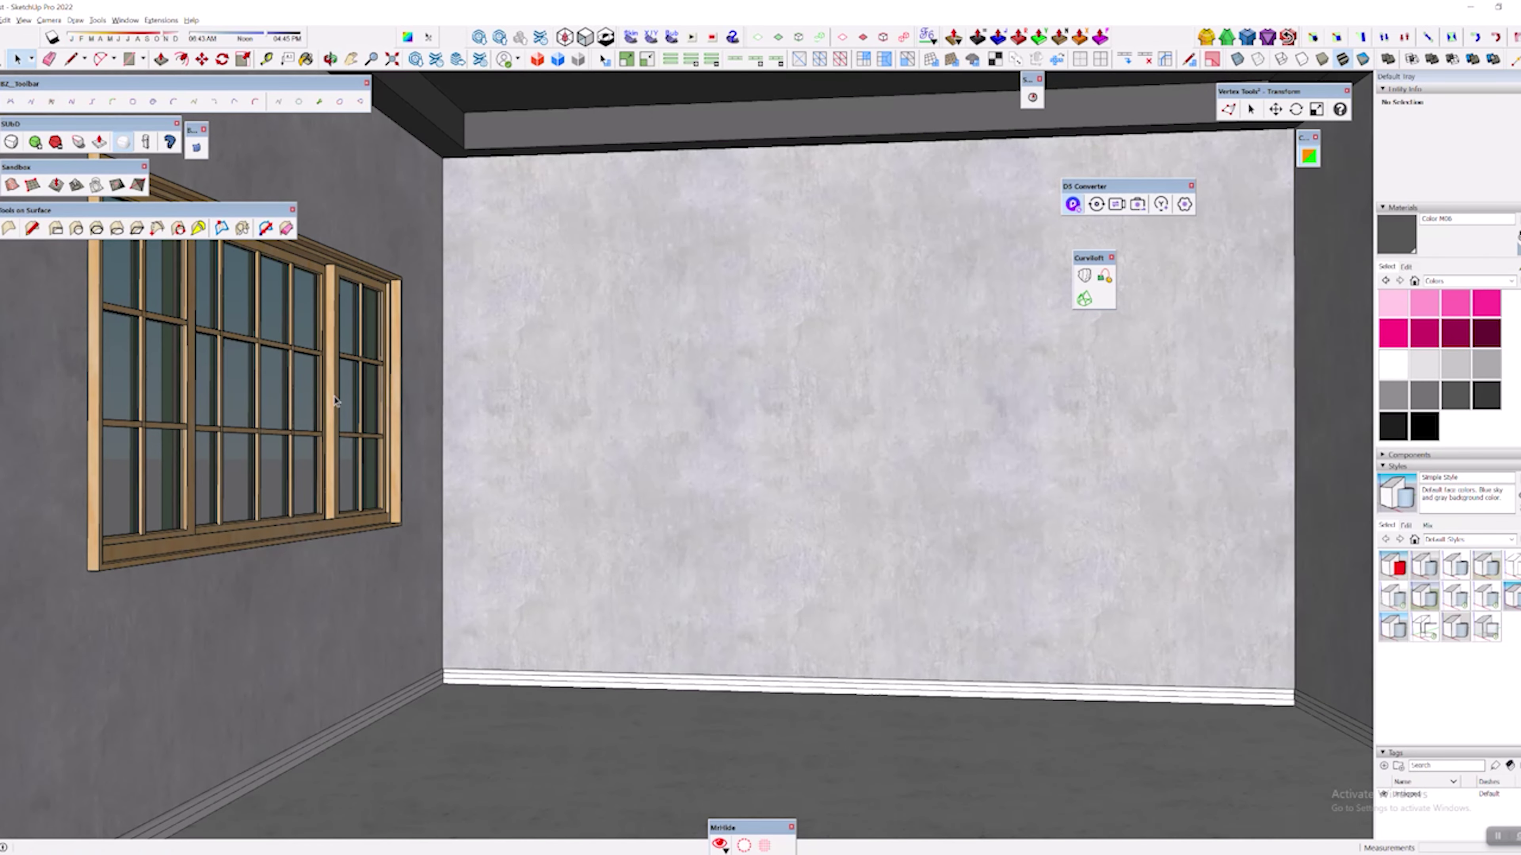
middle_click_drag(657, 459, 707, 529)
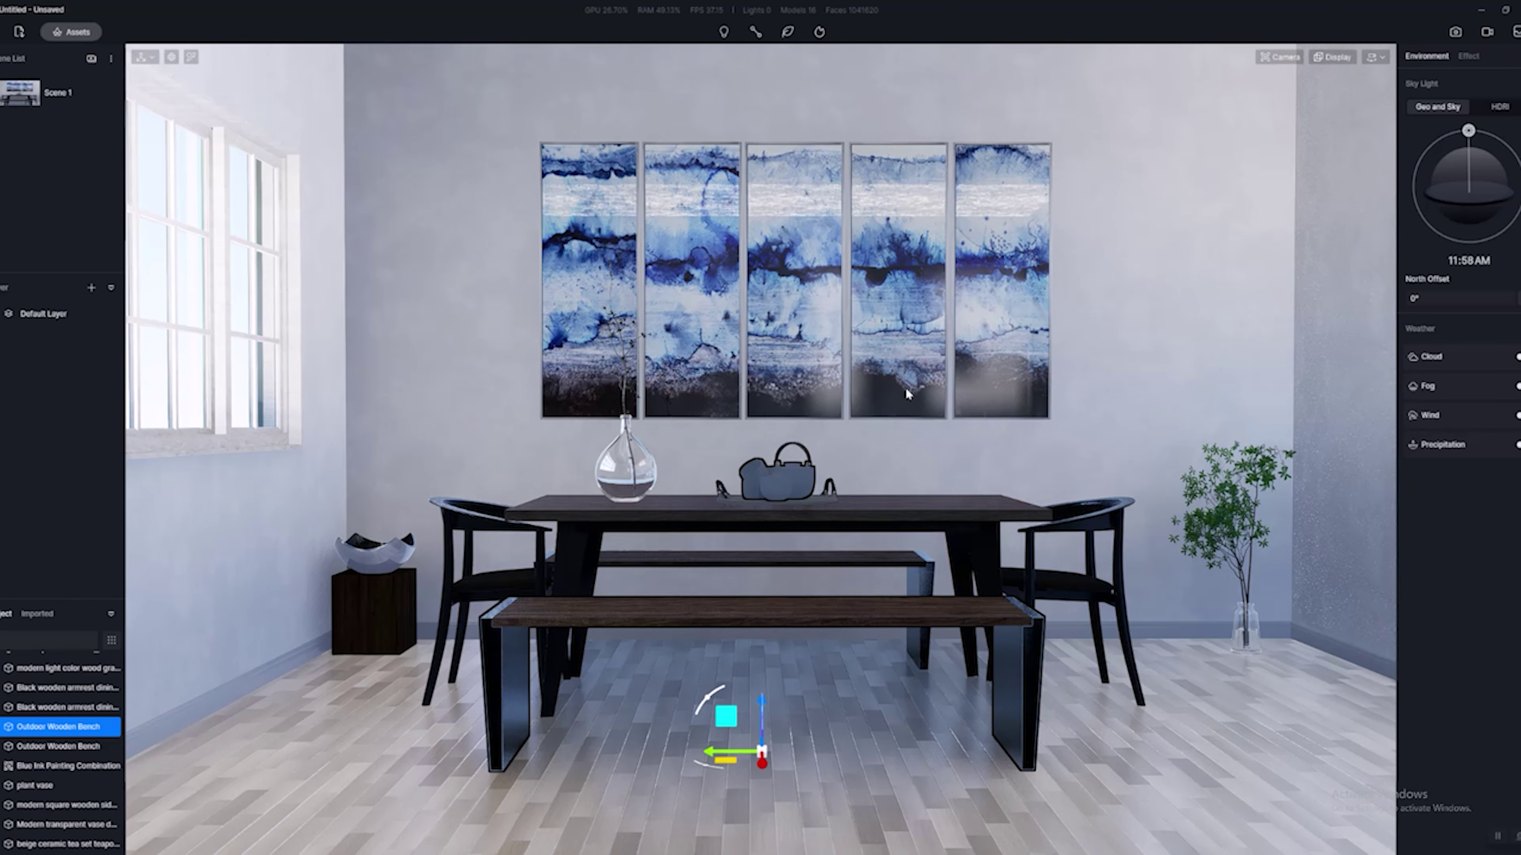
Switch to D5 Render and inspect the dining room from inside and outside, including the side table, vase, rear bench and ceramic bowl.
mouse_move(906, 387)
right_mouse_down()
mouse_move(561, 306)
mouse_move(806, 347)
right_mouse_up()
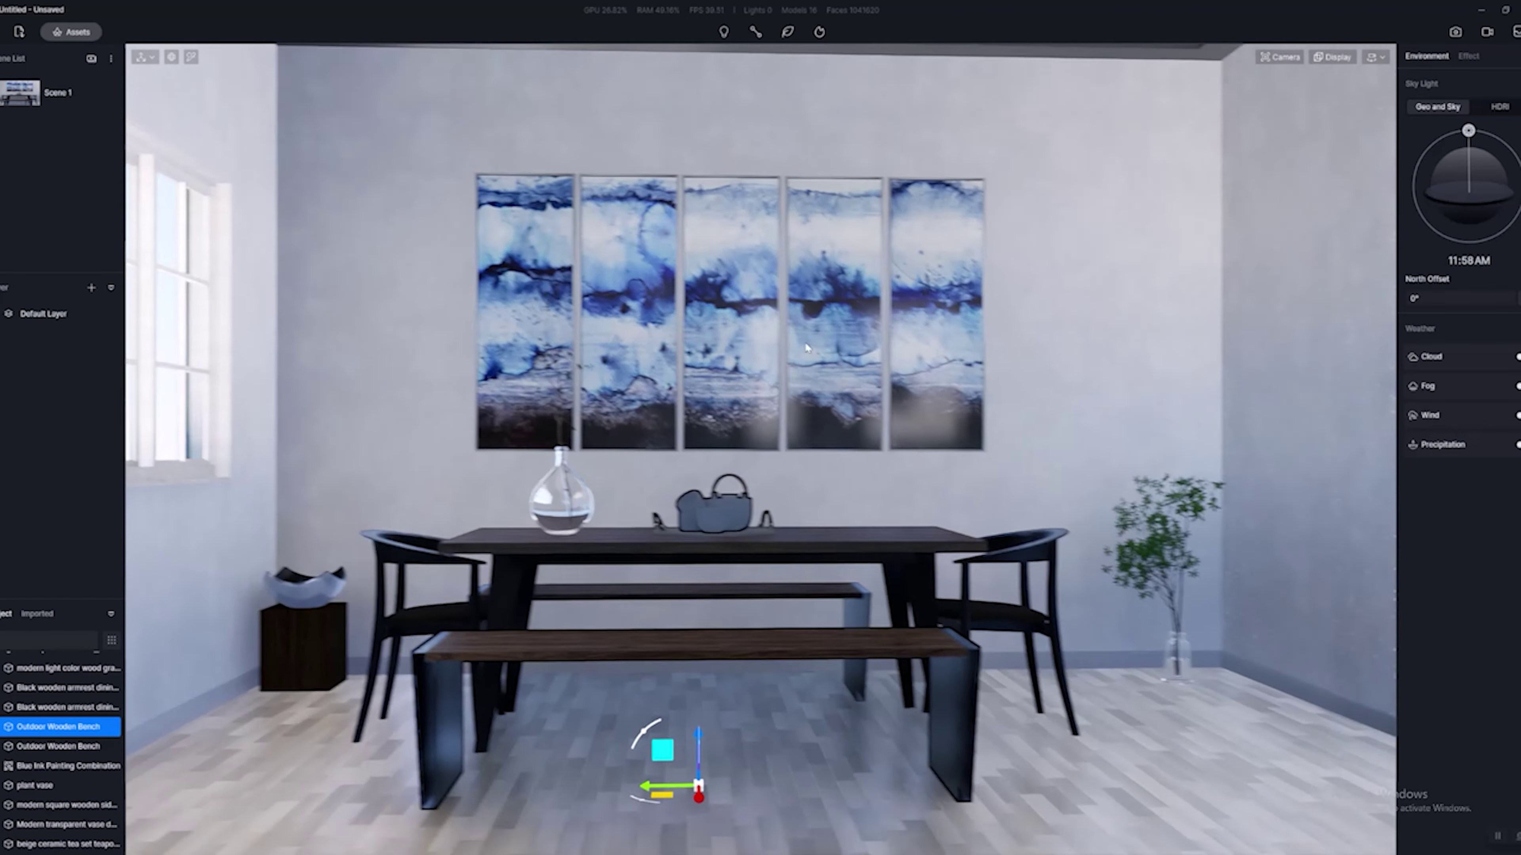
scroll(774, 346, "down", 10)
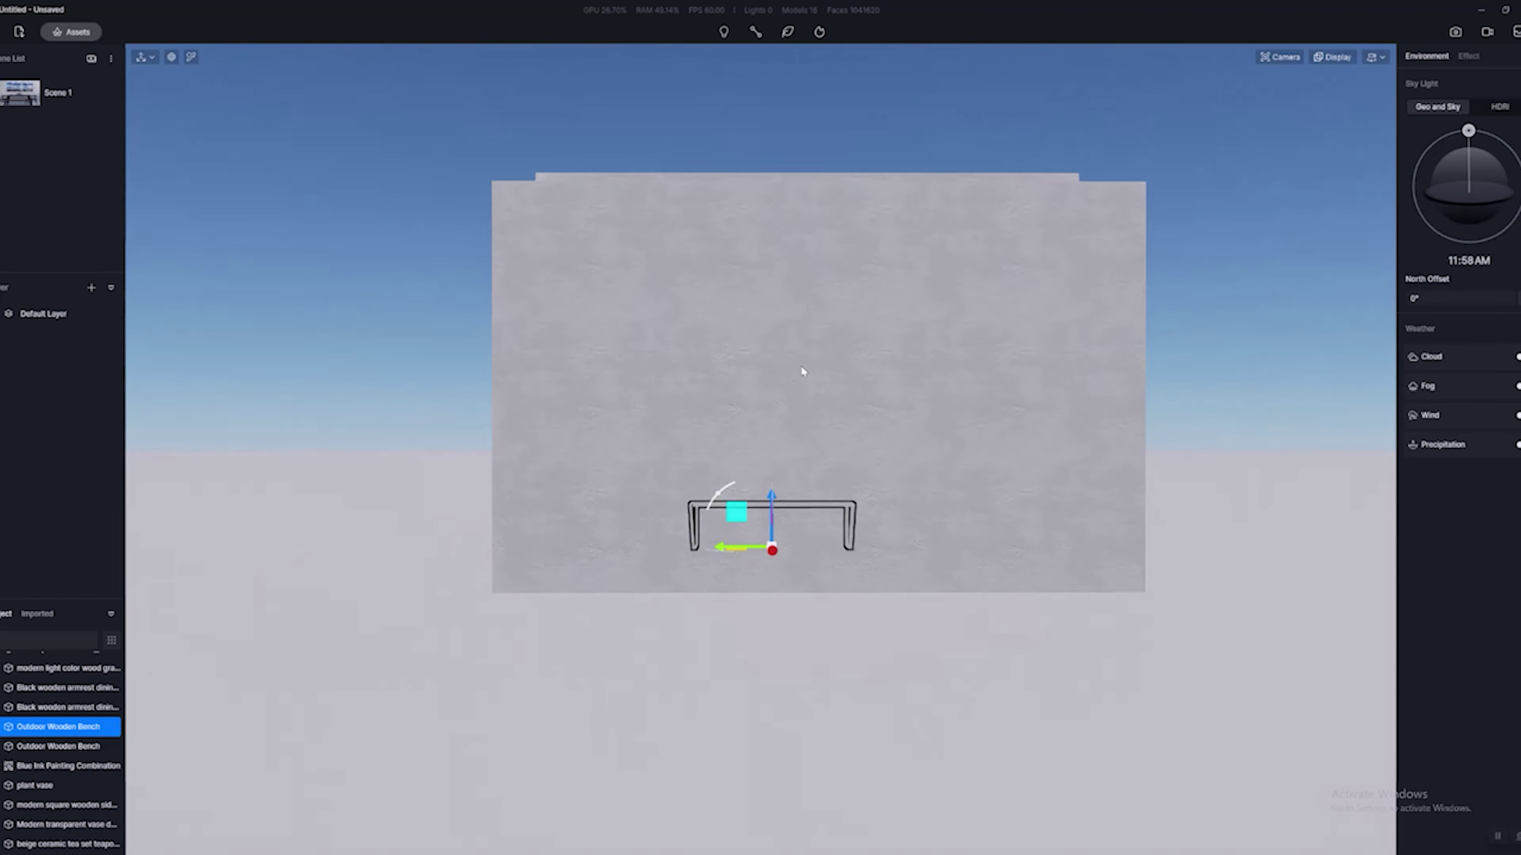
scroll(801, 364, "up", 10)
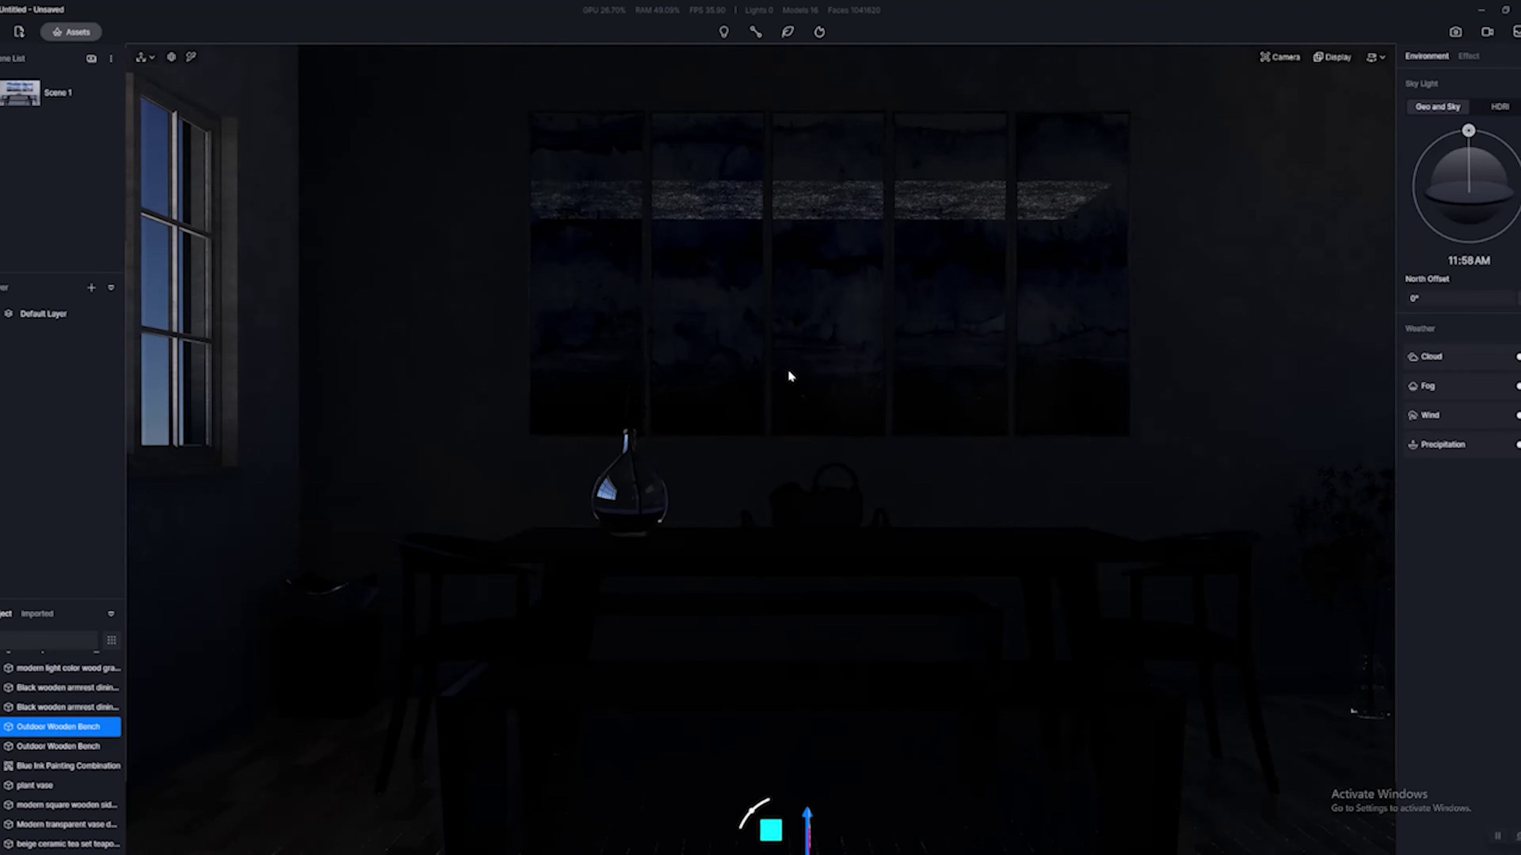
scroll(788, 375, "down", 5)
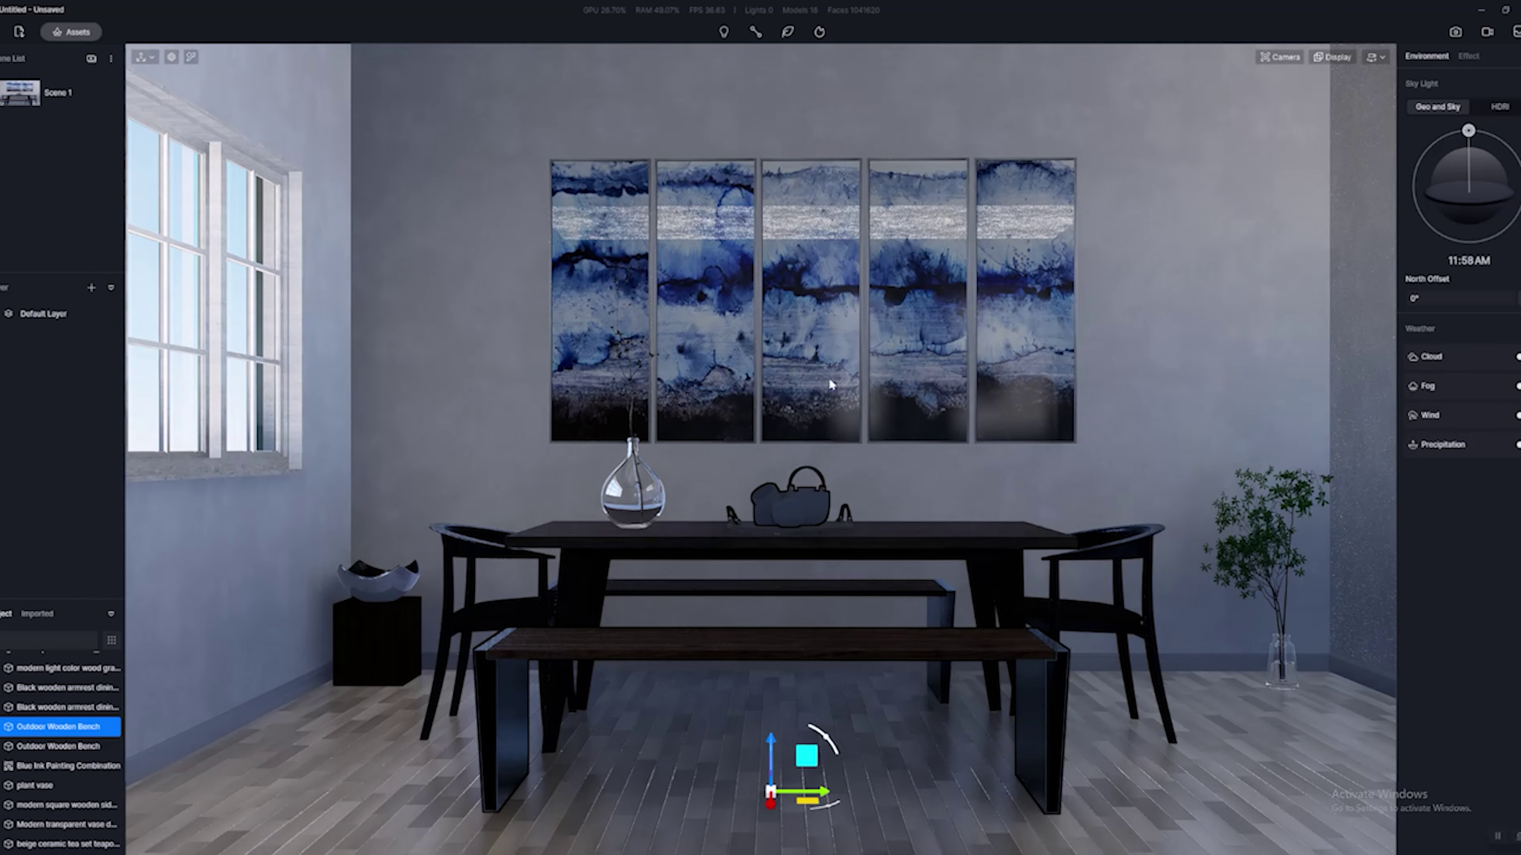
scroll(903, 447, "down", 2)
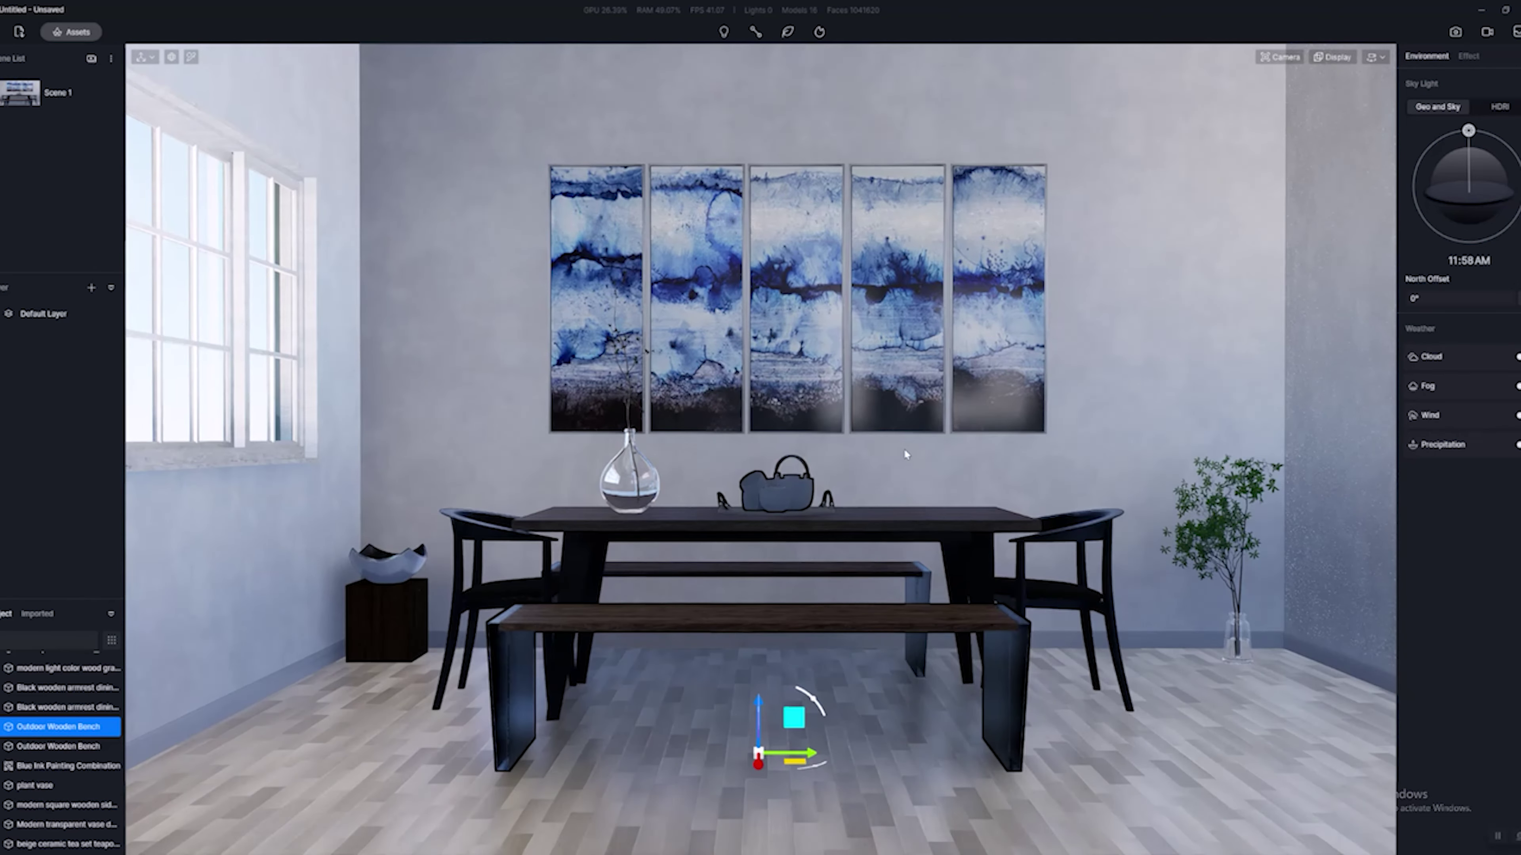
scroll(903, 448, "up", 1)
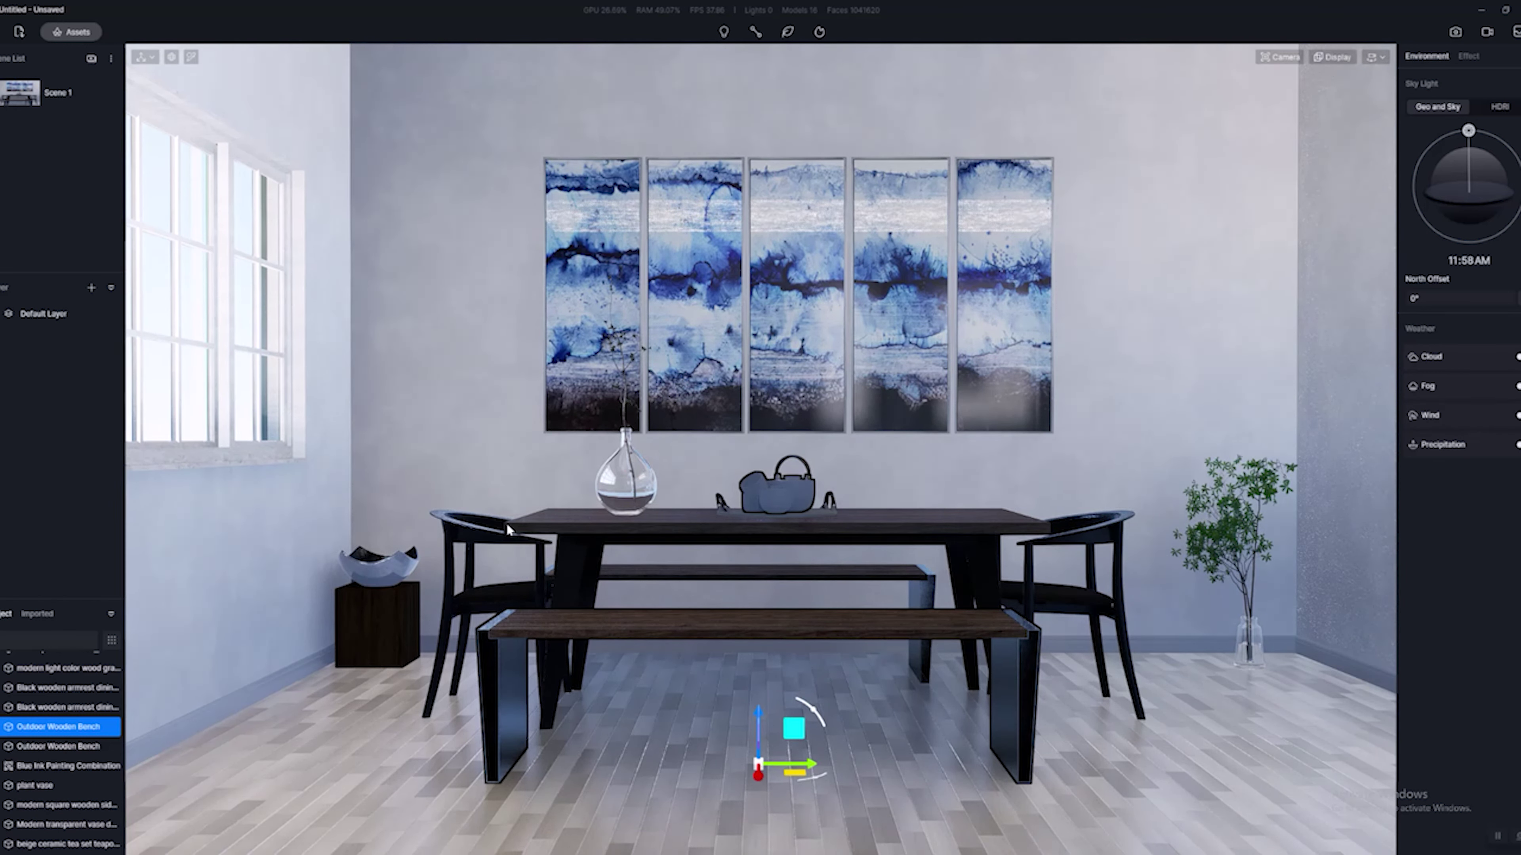
left_click(398, 616)
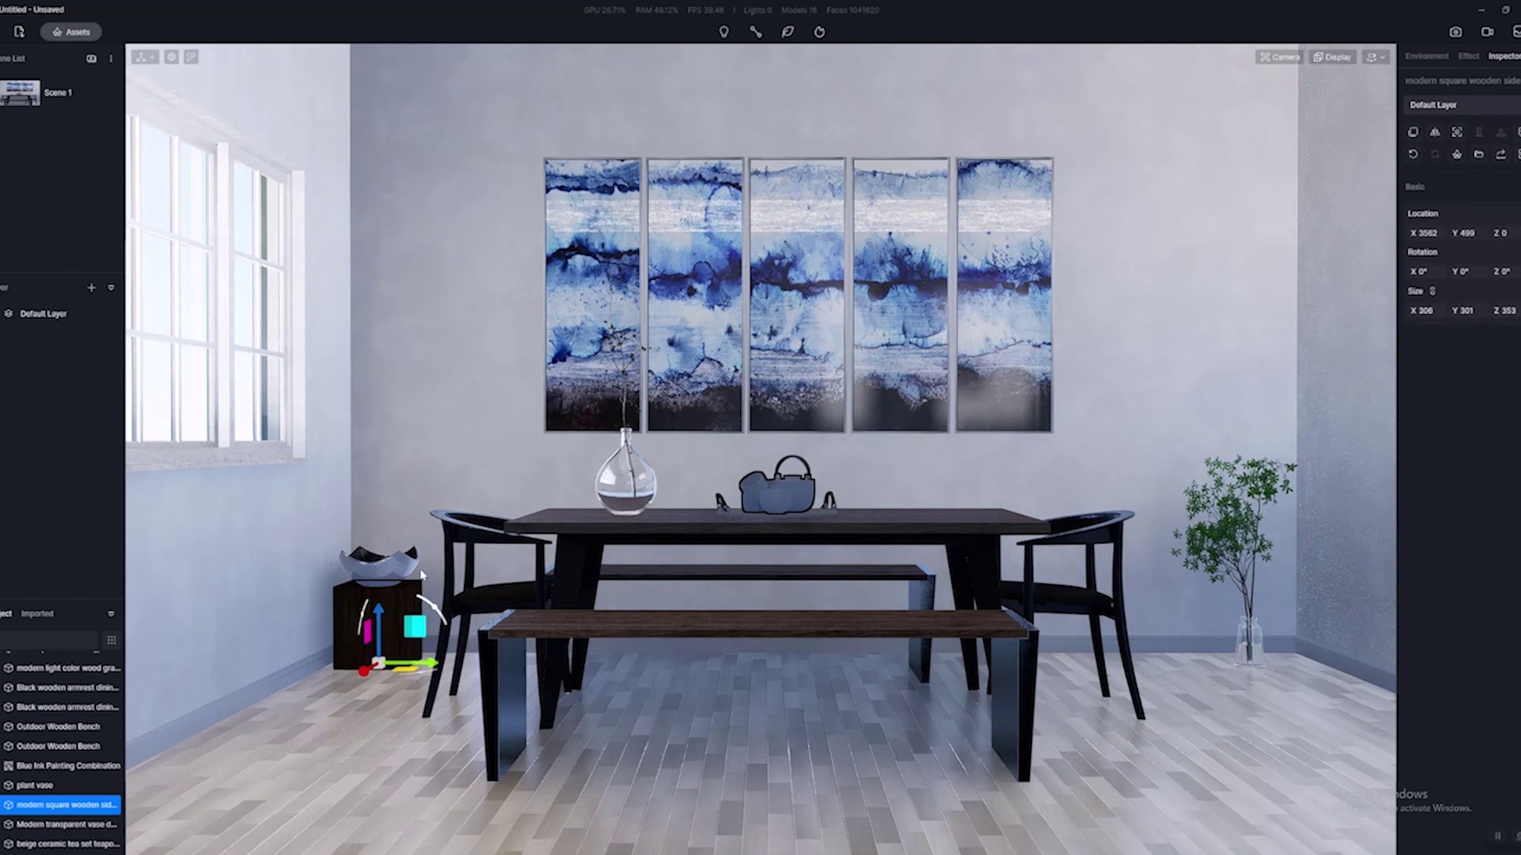
left_click(640, 502)
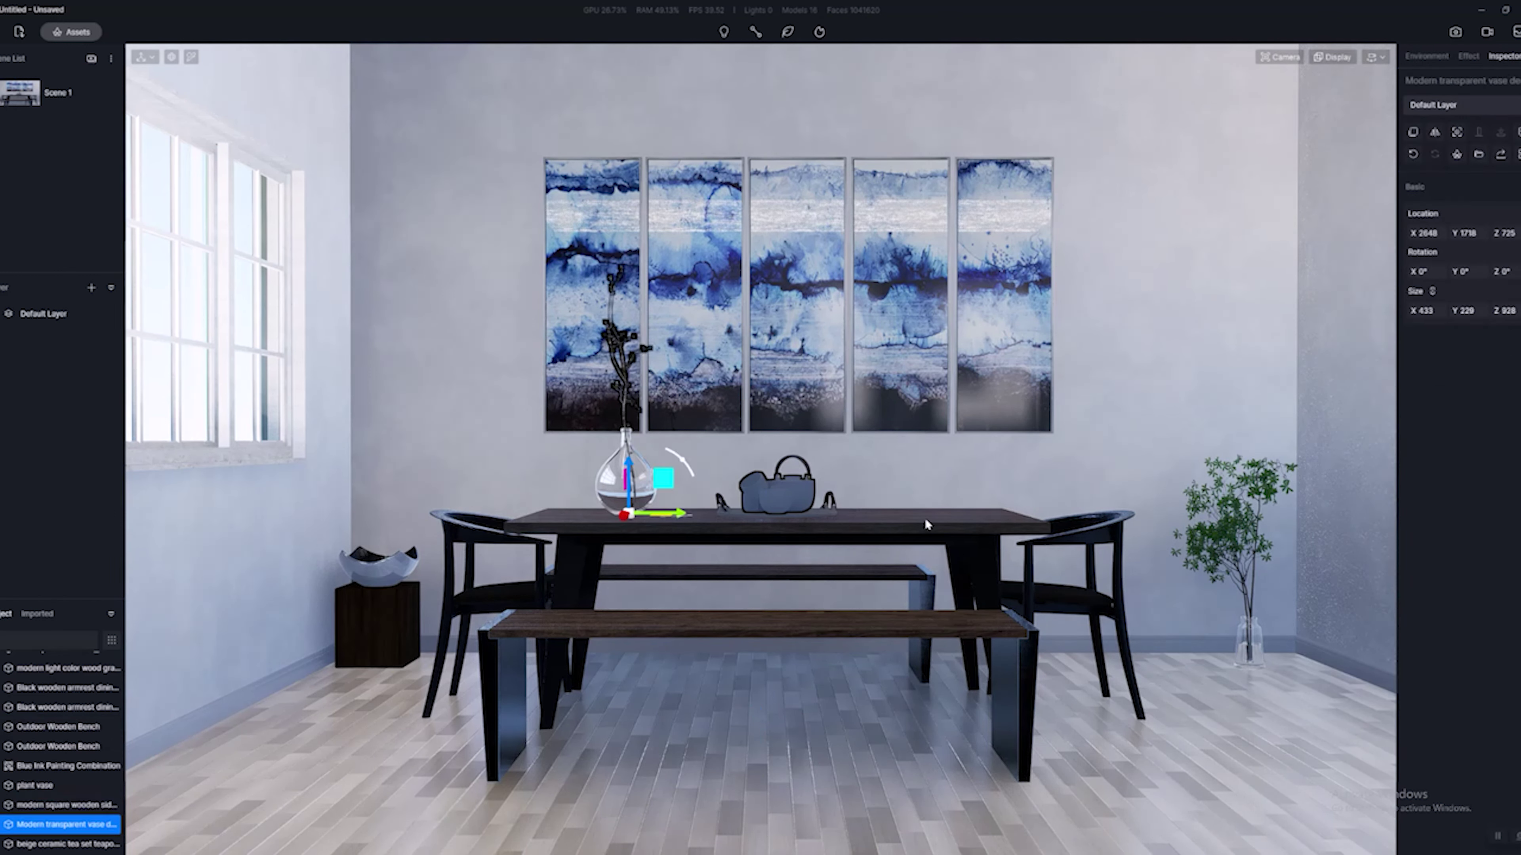
left_click(730, 662)
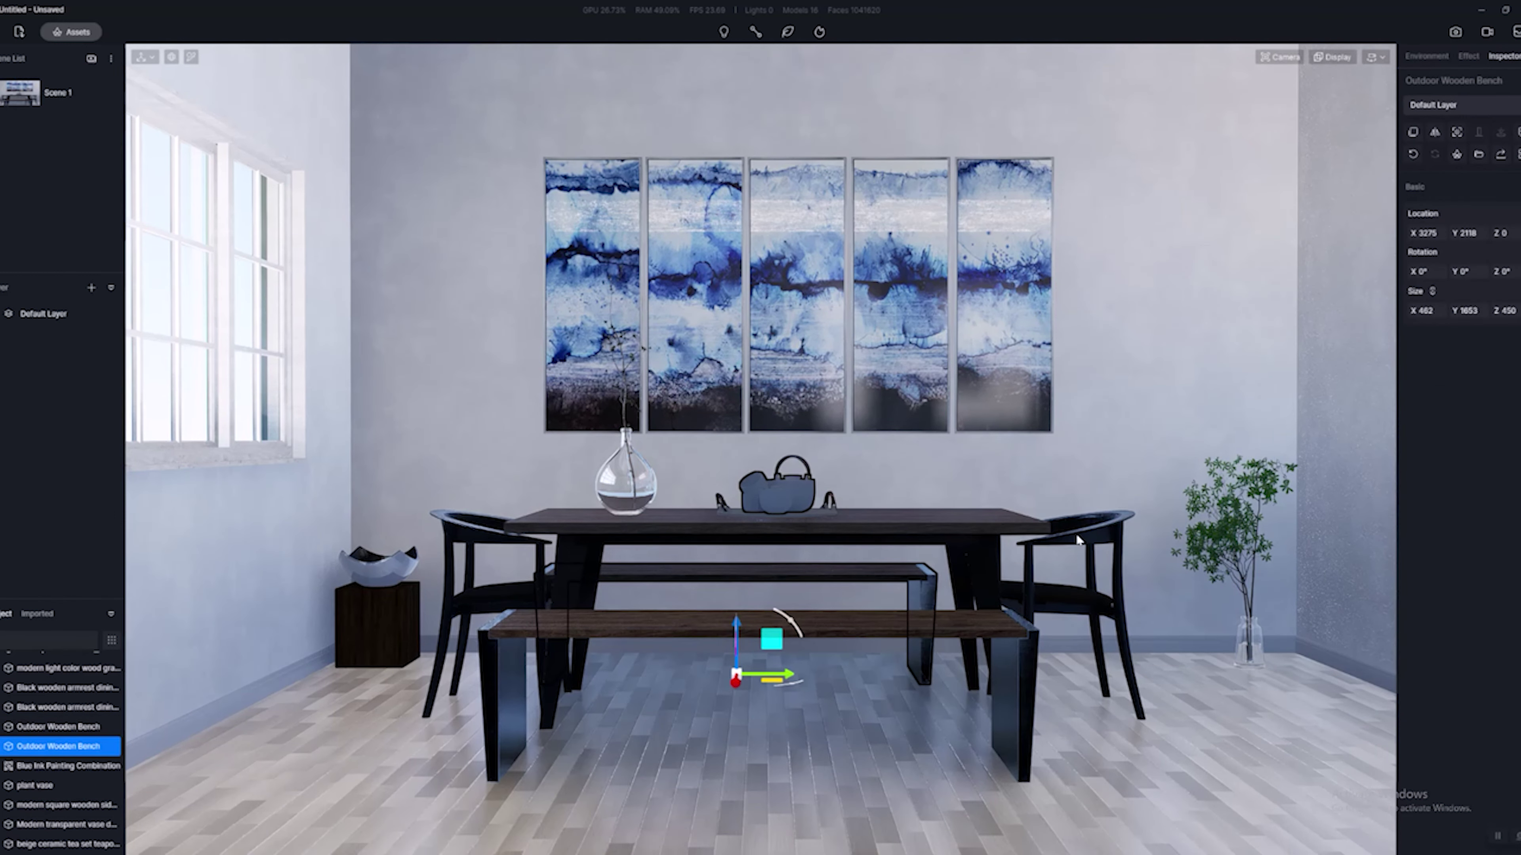
left_click(496, 584)
left_click(378, 564)
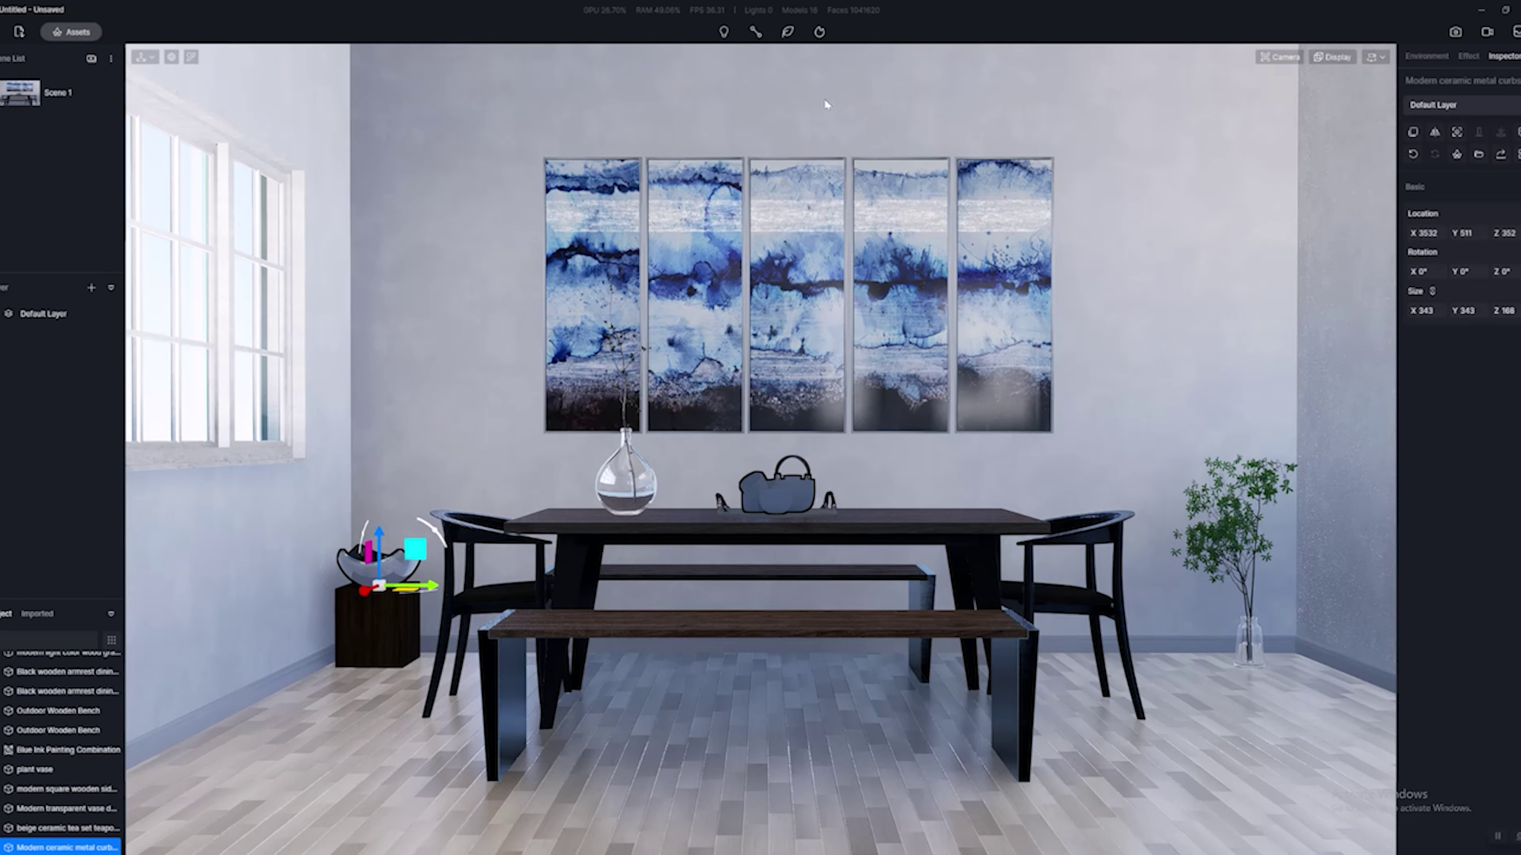
scroll(806, 344, "up", 3)
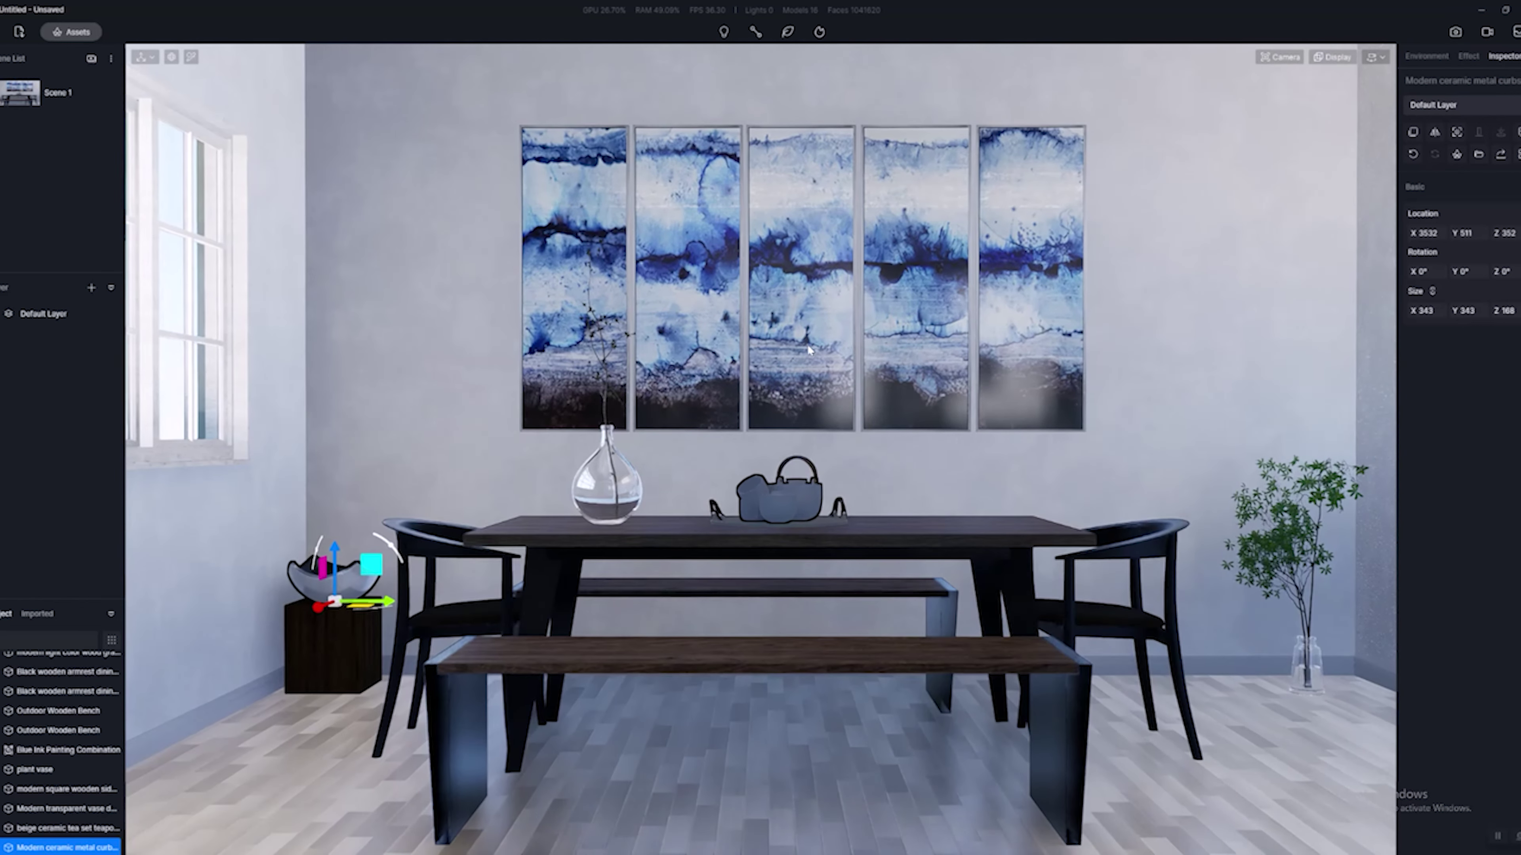
scroll(807, 343, "down", 2)
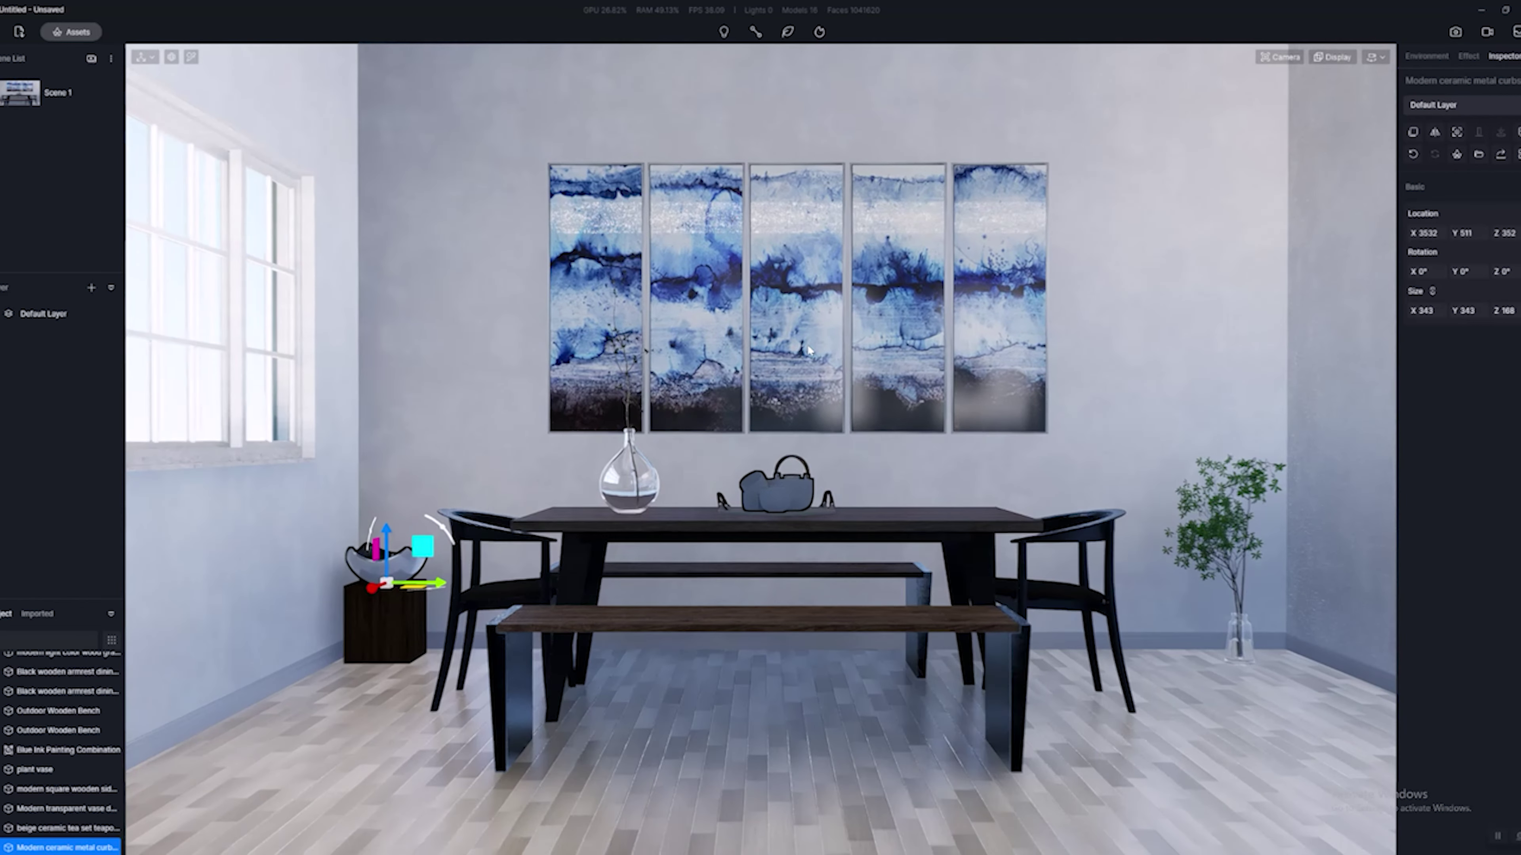
scroll(807, 343, "up", 3)
scroll(806, 343, "down", 3)
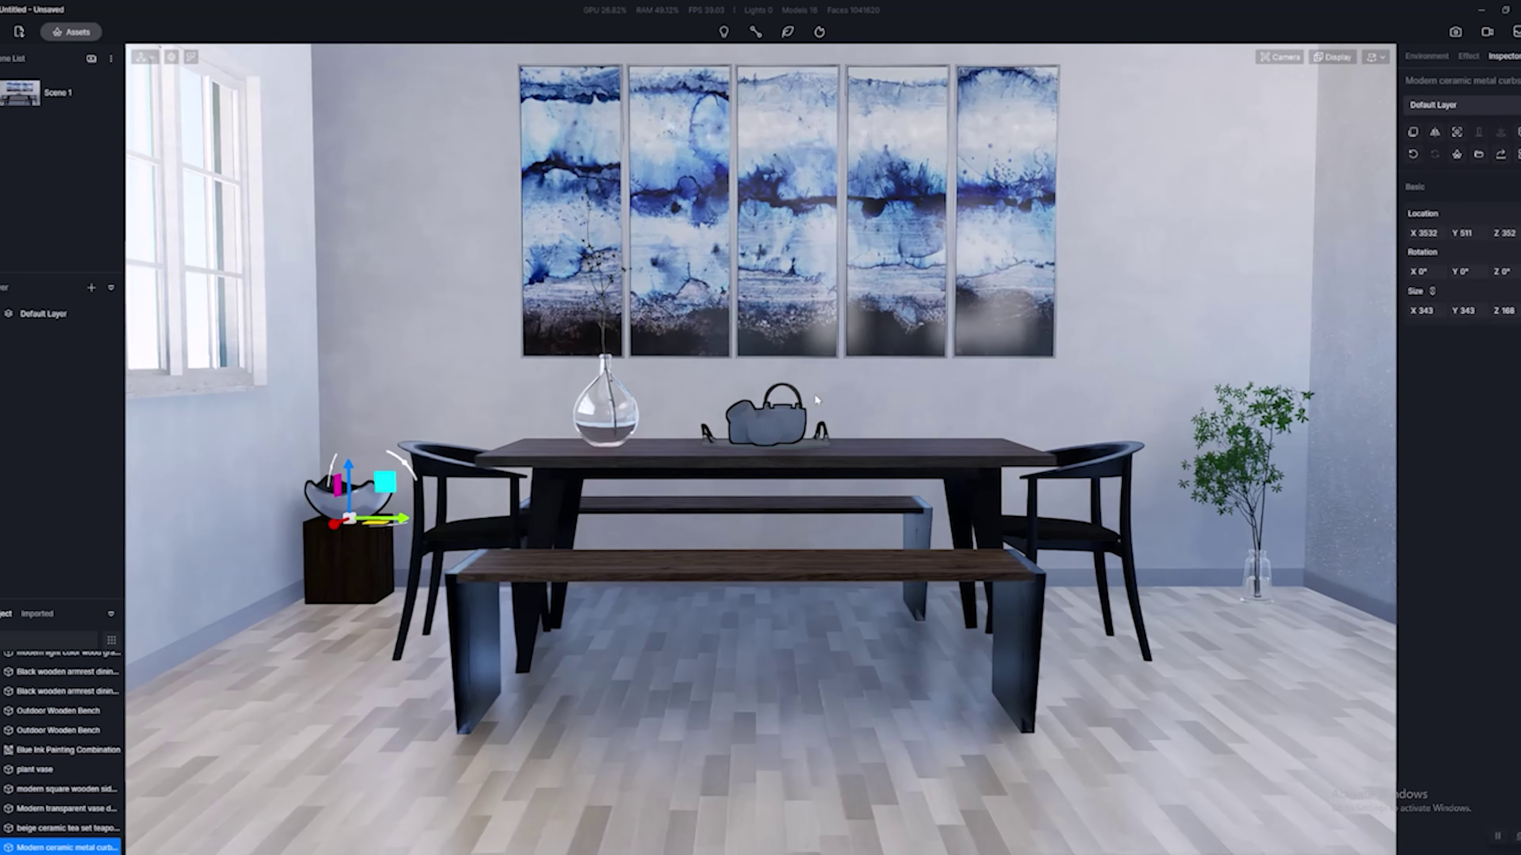
scroll(814, 394, "up", 3)
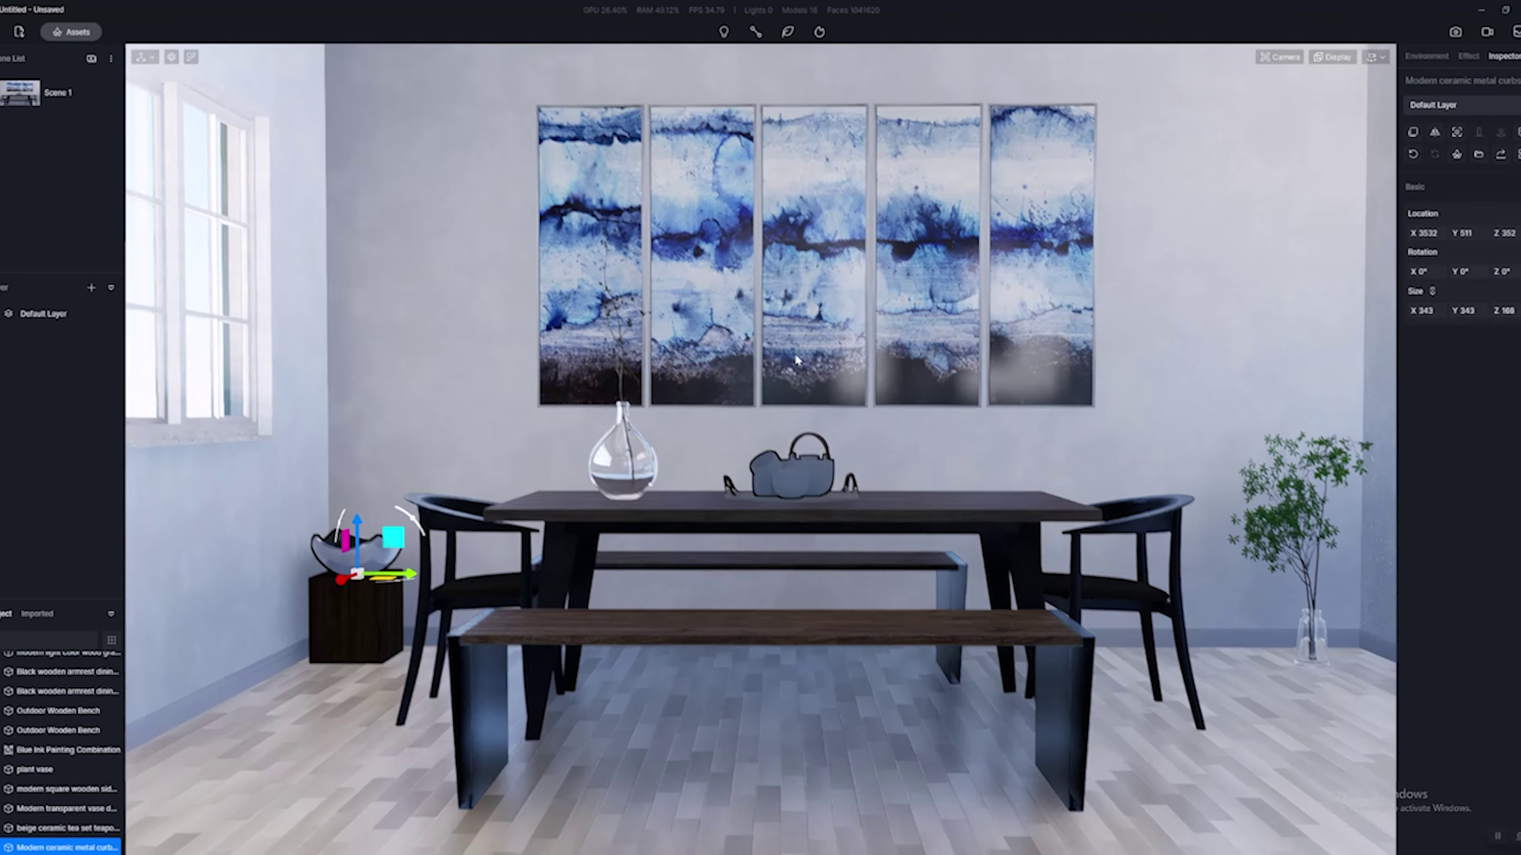
middle_click_drag(806, 363, 813, 356)
scroll(812, 357, "down", 1)
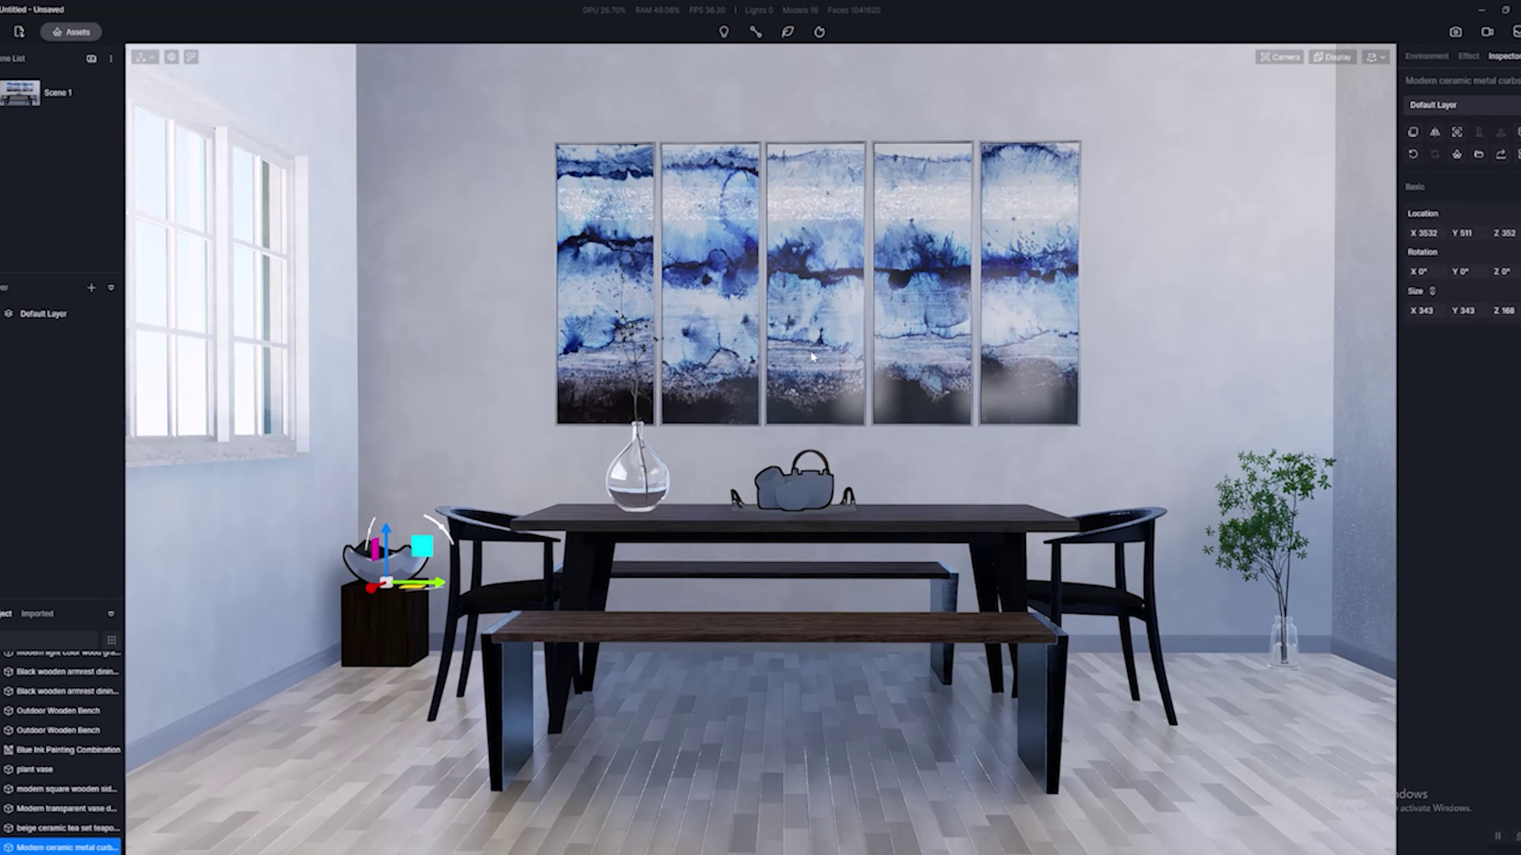
scroll(813, 352, "up", 3)
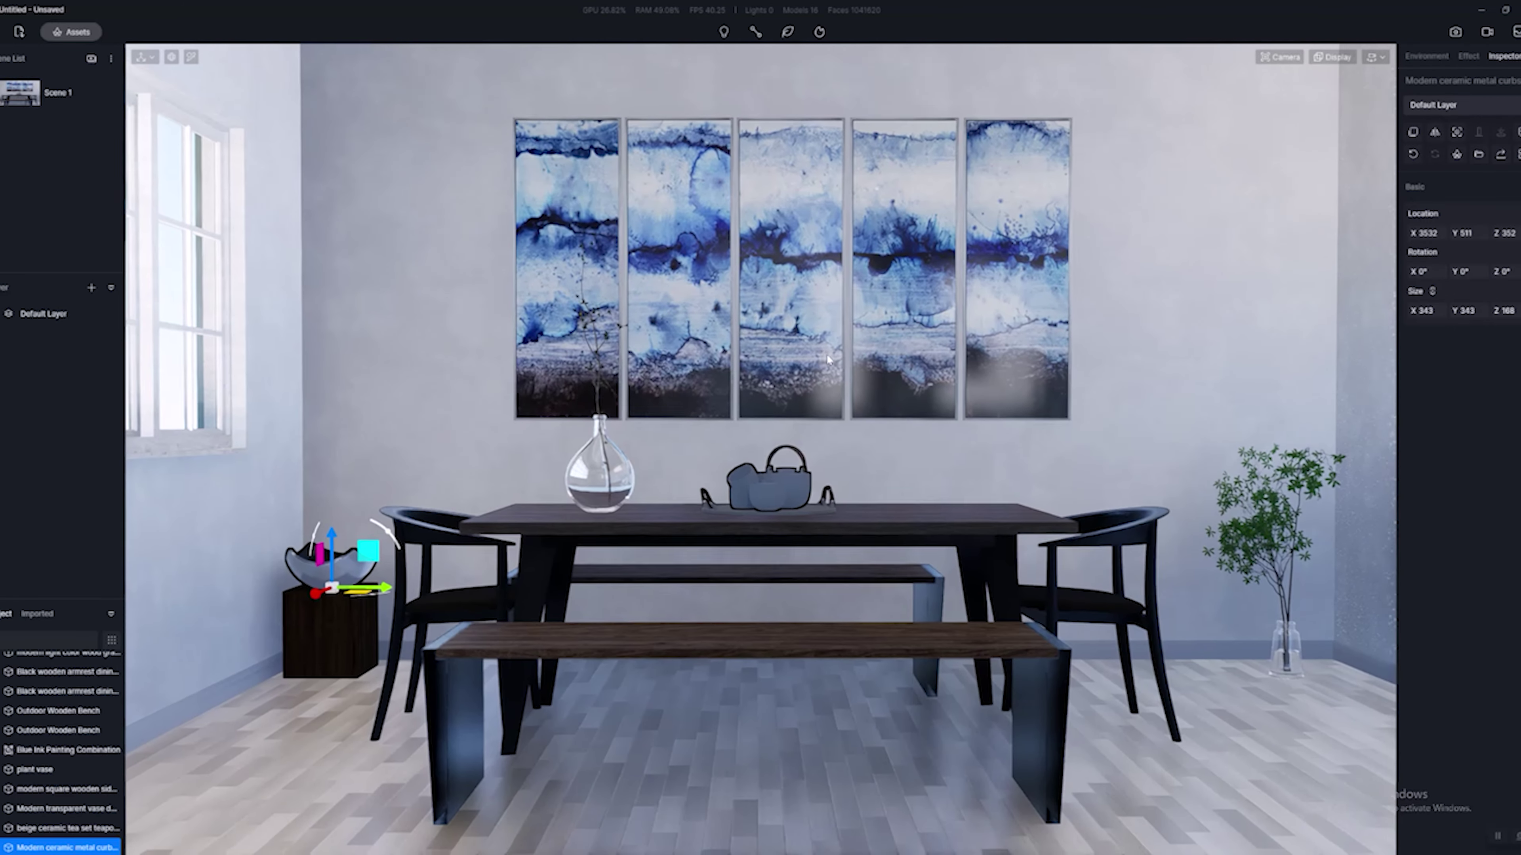
scroll(827, 359, "down", 2)
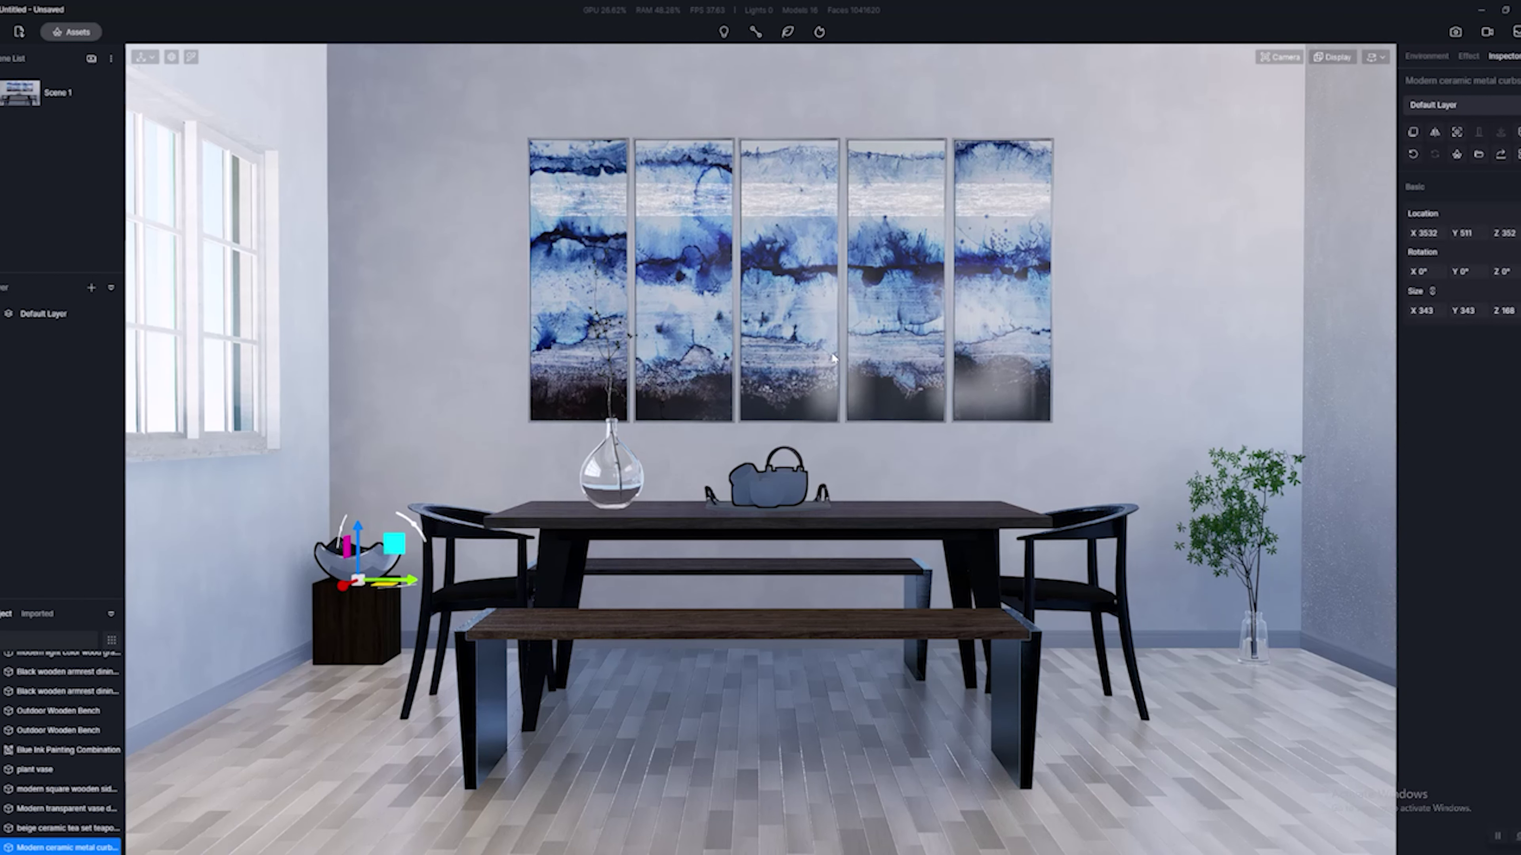
Return to the Scene 1 view and prepare a 4K image render with the Channels option turned off.
left_click(21, 104)
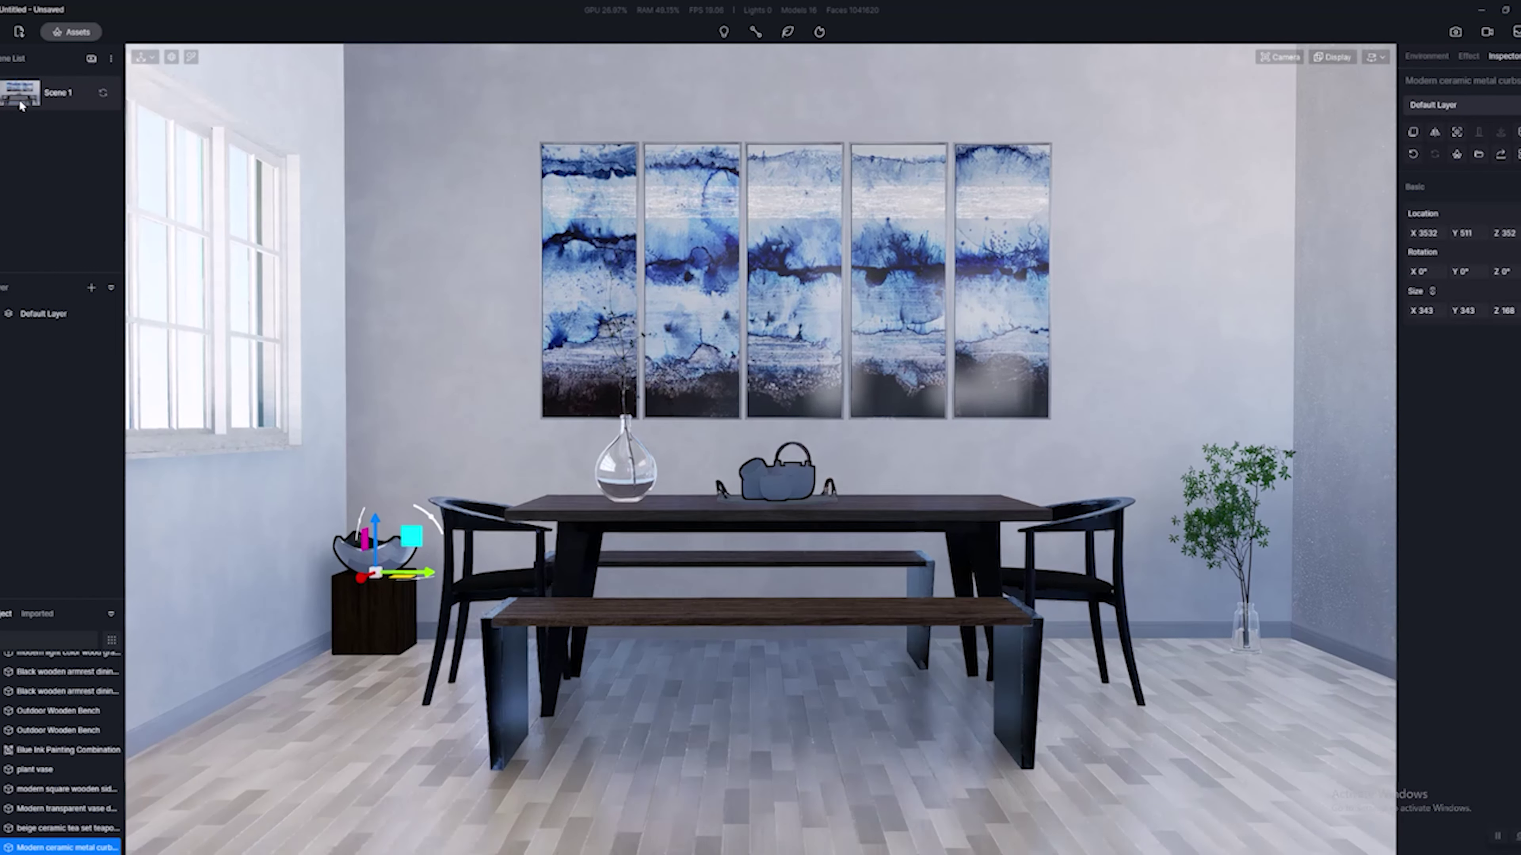
left_click(1455, 33)
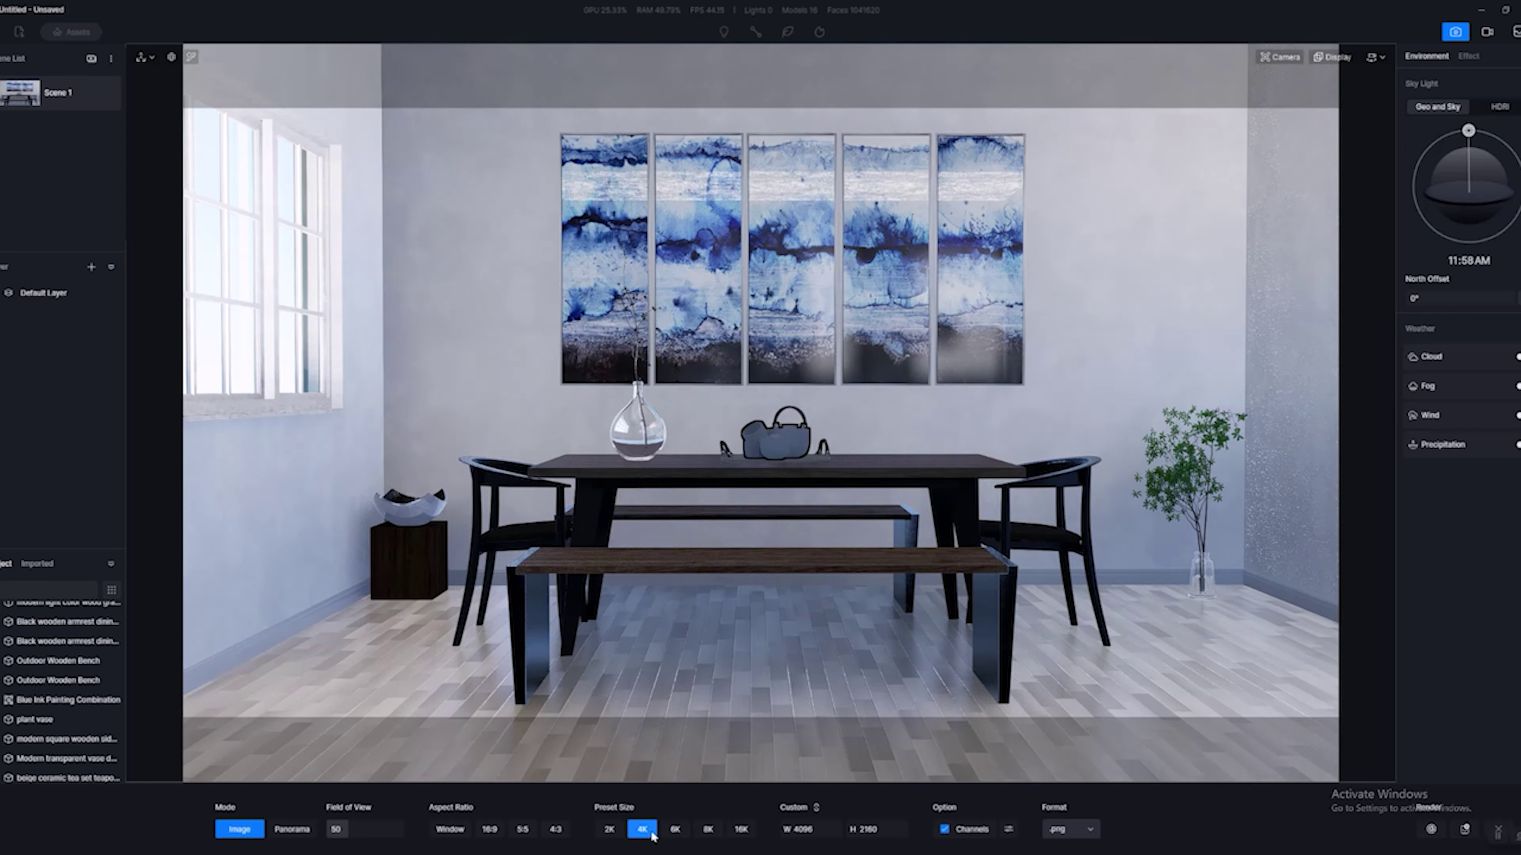
left_click(979, 839)
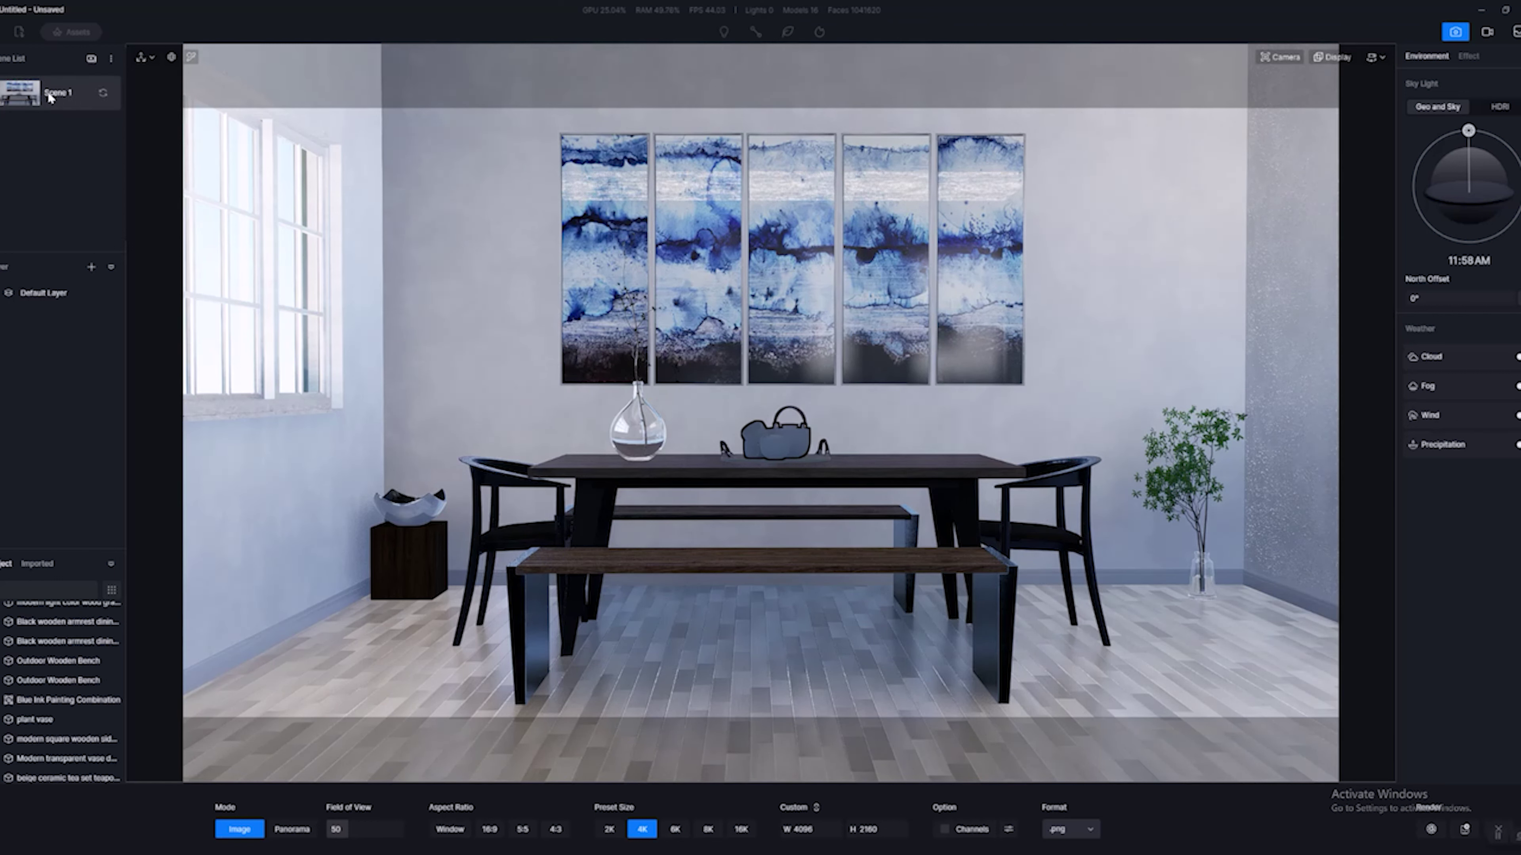
Change the camera's view mode from P to the alternative beside it and update Scene 1 with this camera.
left_click(1280, 57)
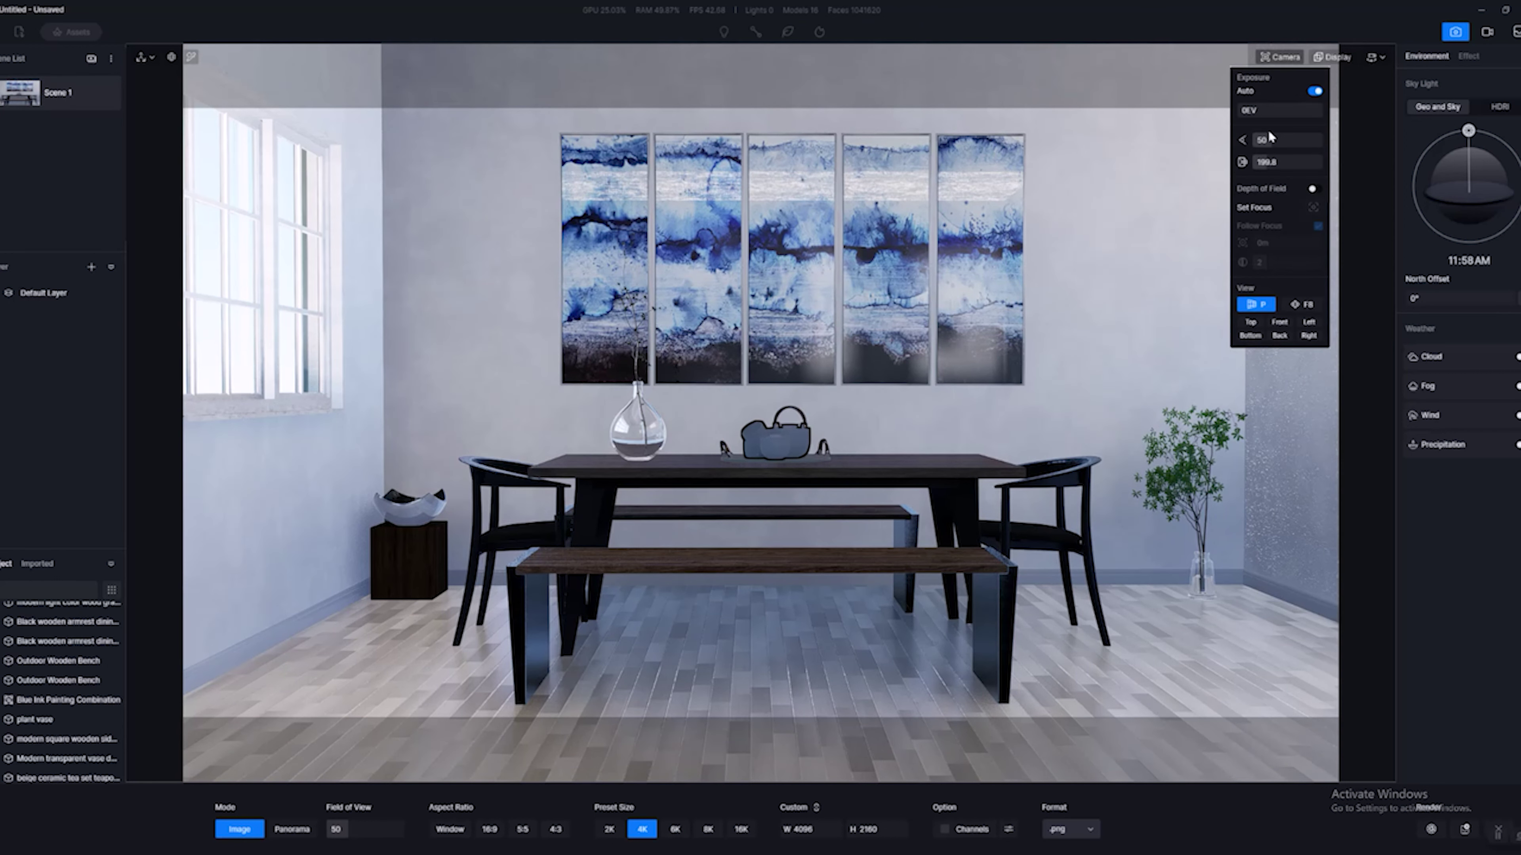
left_click(1302, 303)
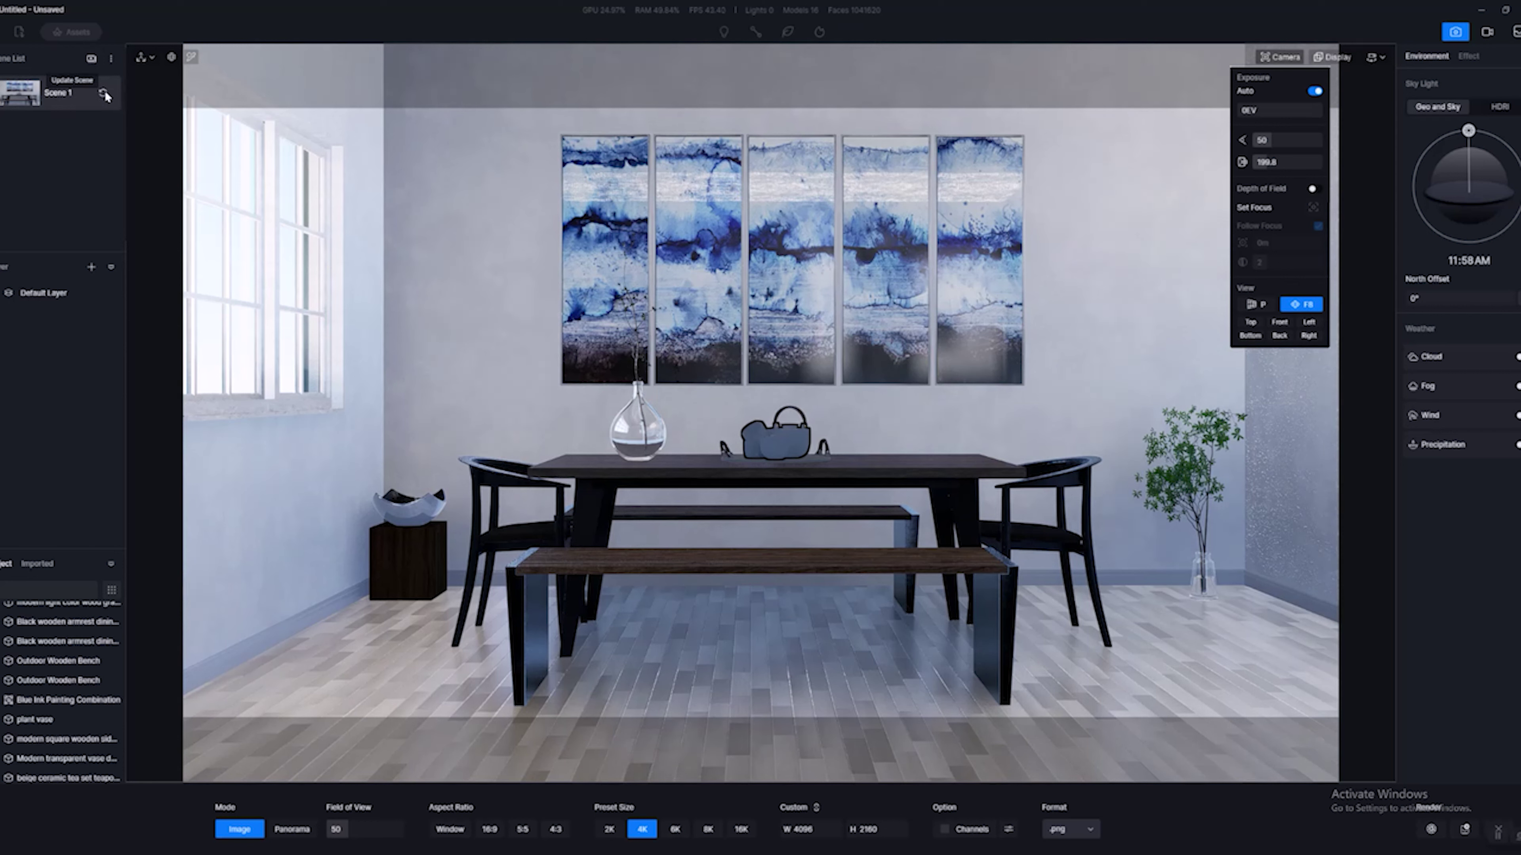
left_click(102, 94)
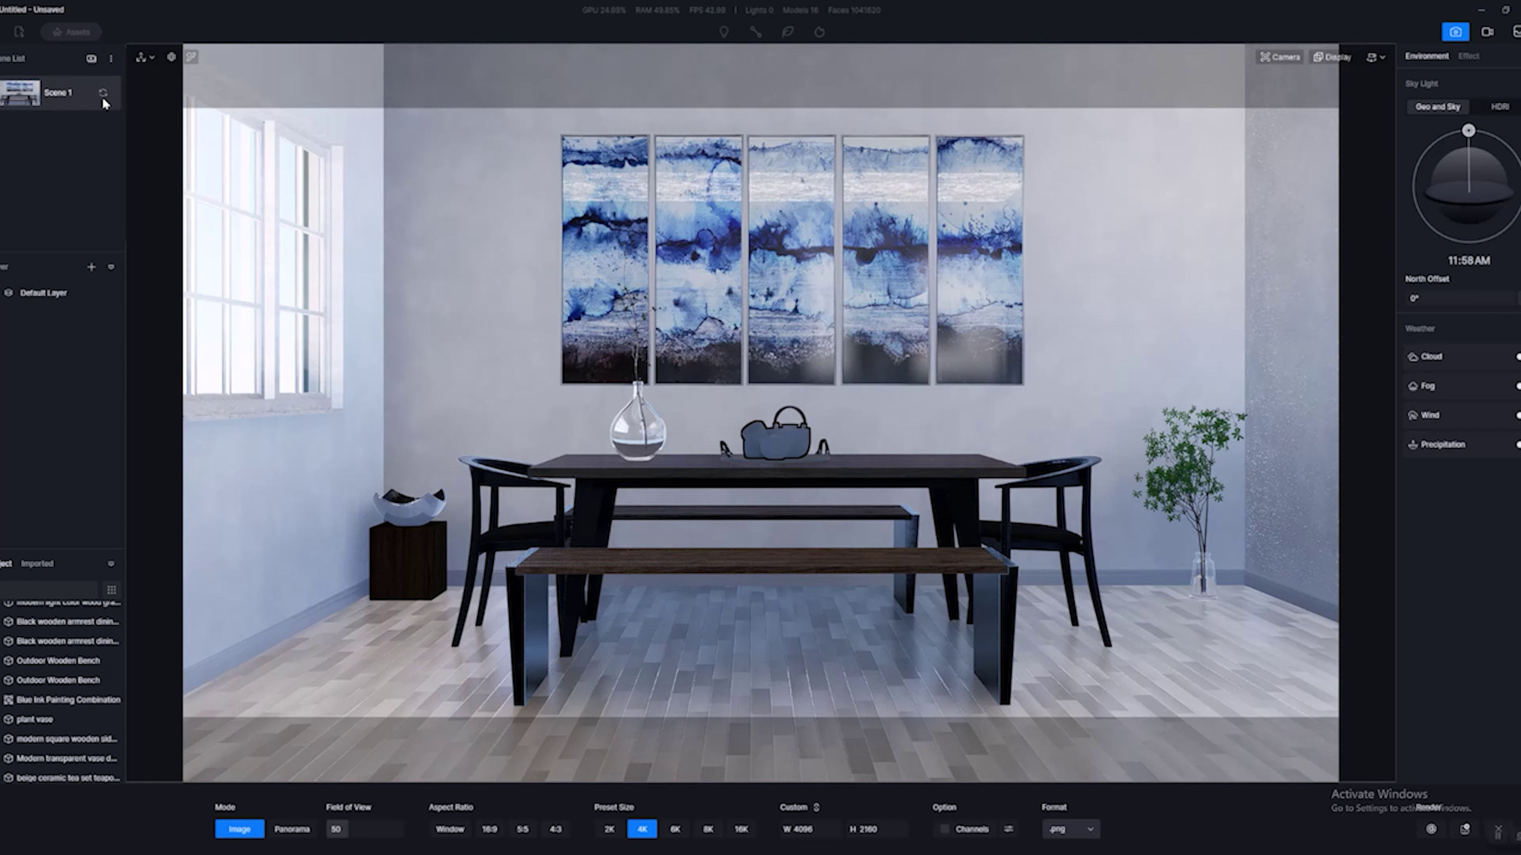
Review the display and camera options and set the render's image format to .jpg.
left_click(1373, 57)
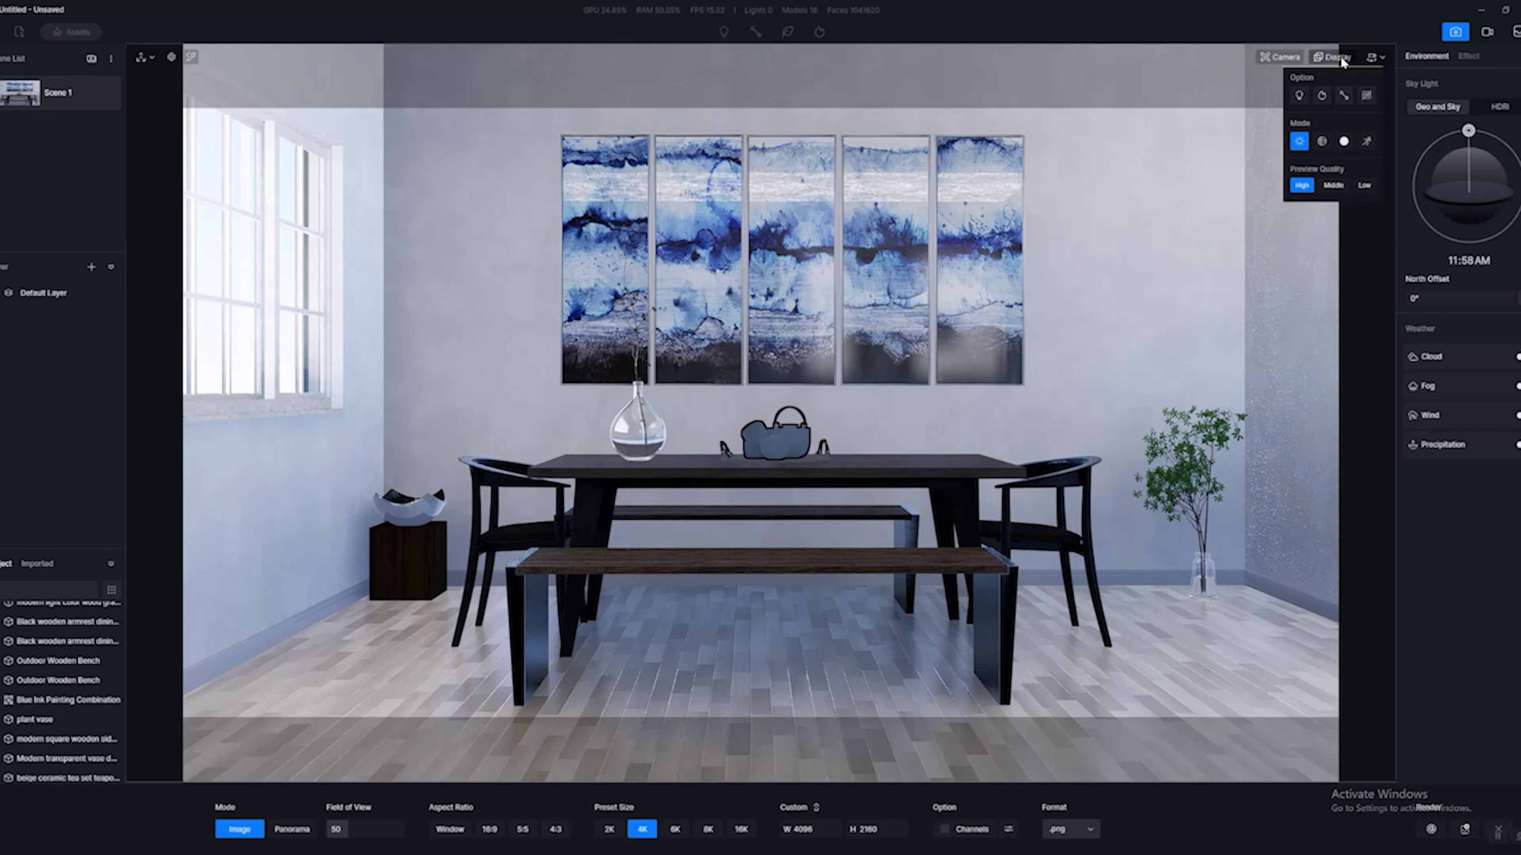
left_click(1270, 59)
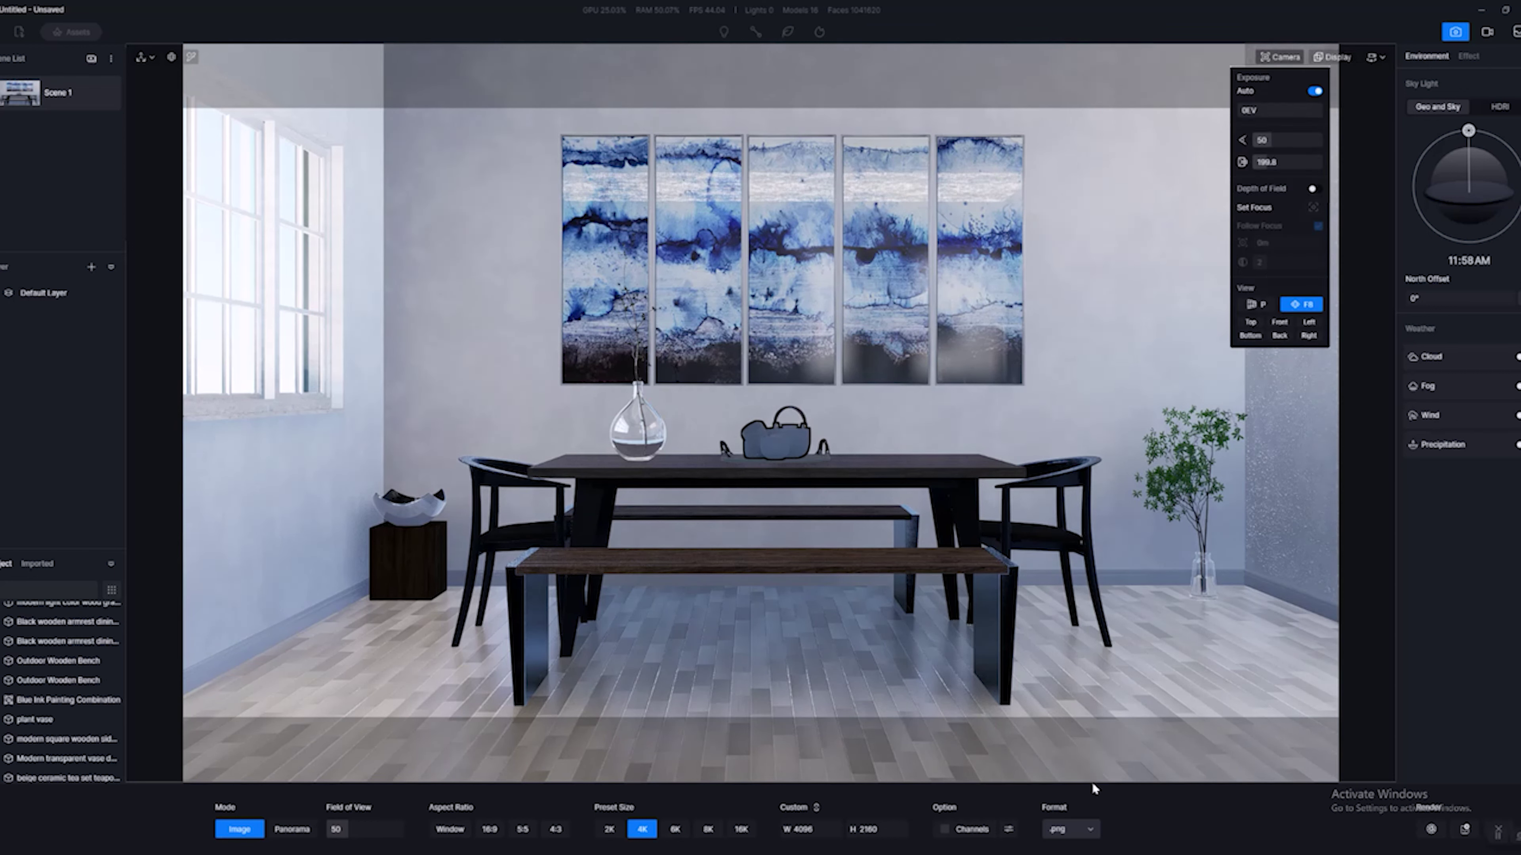
left_click(1095, 825)
left_click(1063, 819)
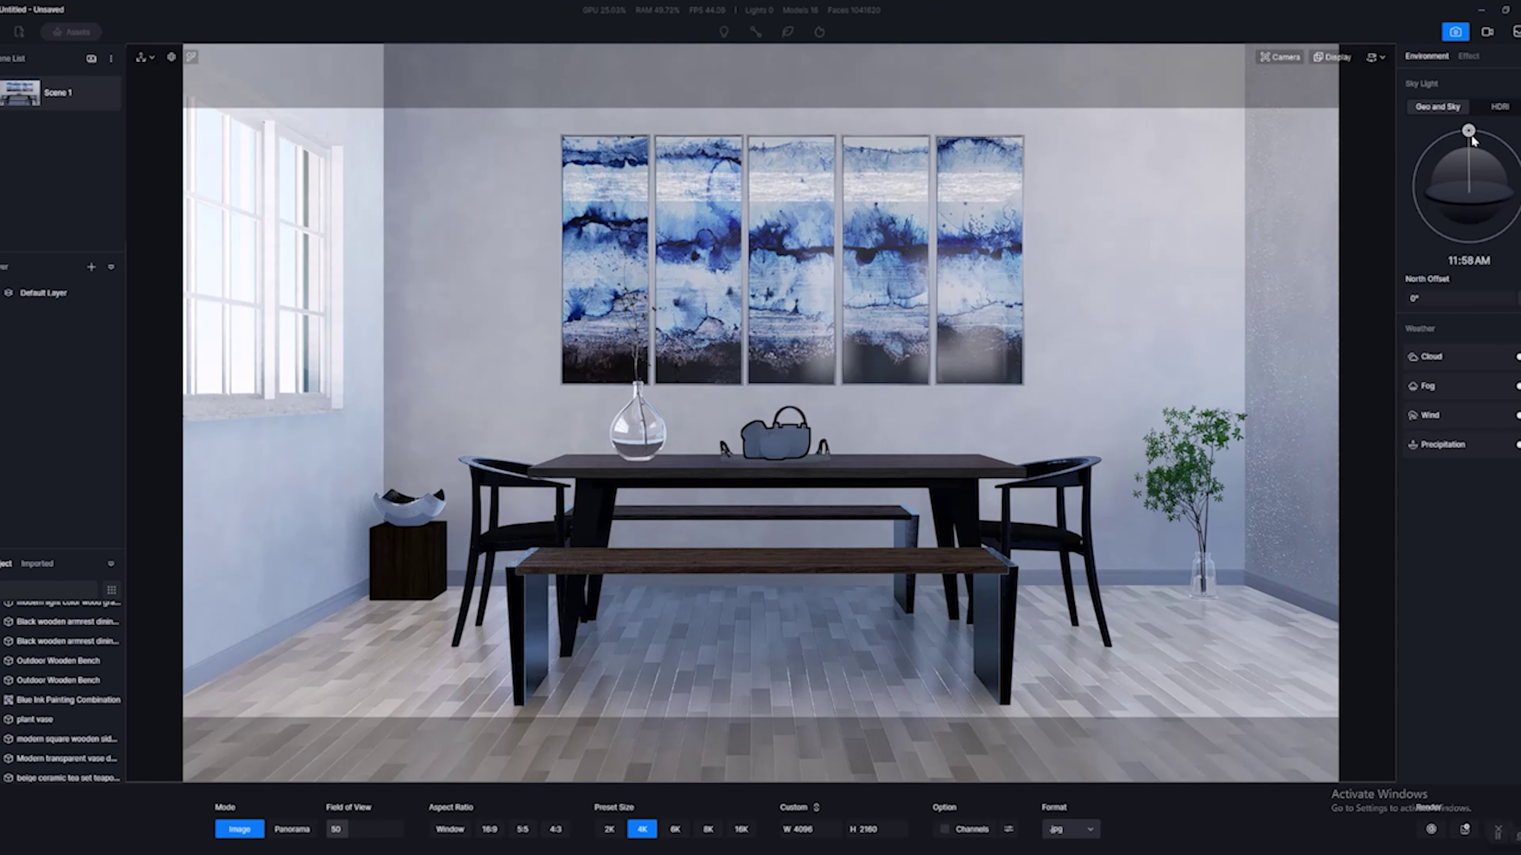
Set the sun time to about 04:27 PM and the north offset to about -32°, and leave image render mode.
left_click_drag(1469, 131, 1518, 163)
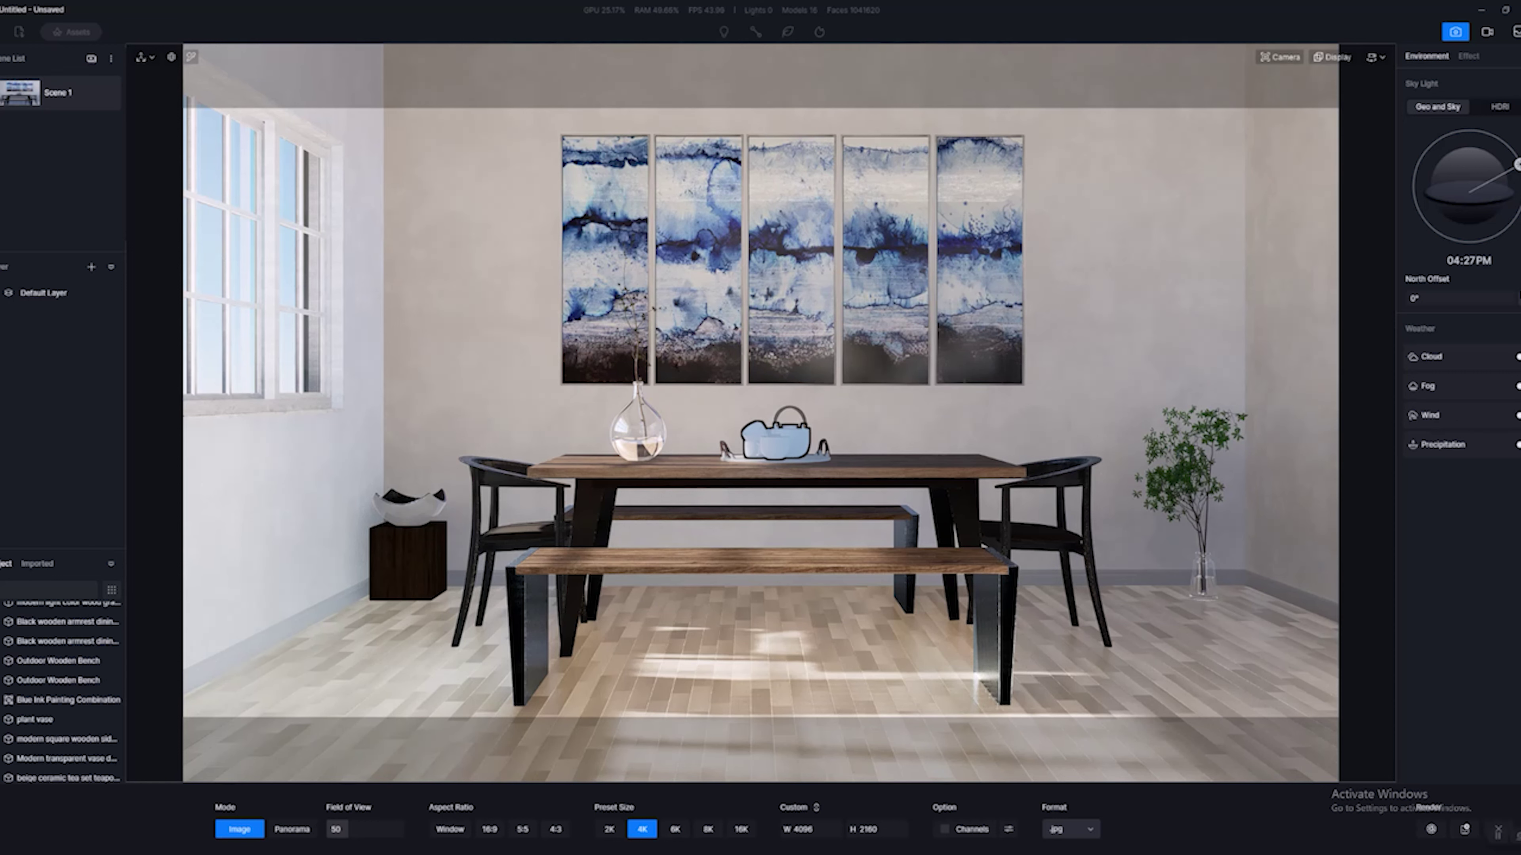
left_click(1512, 302)
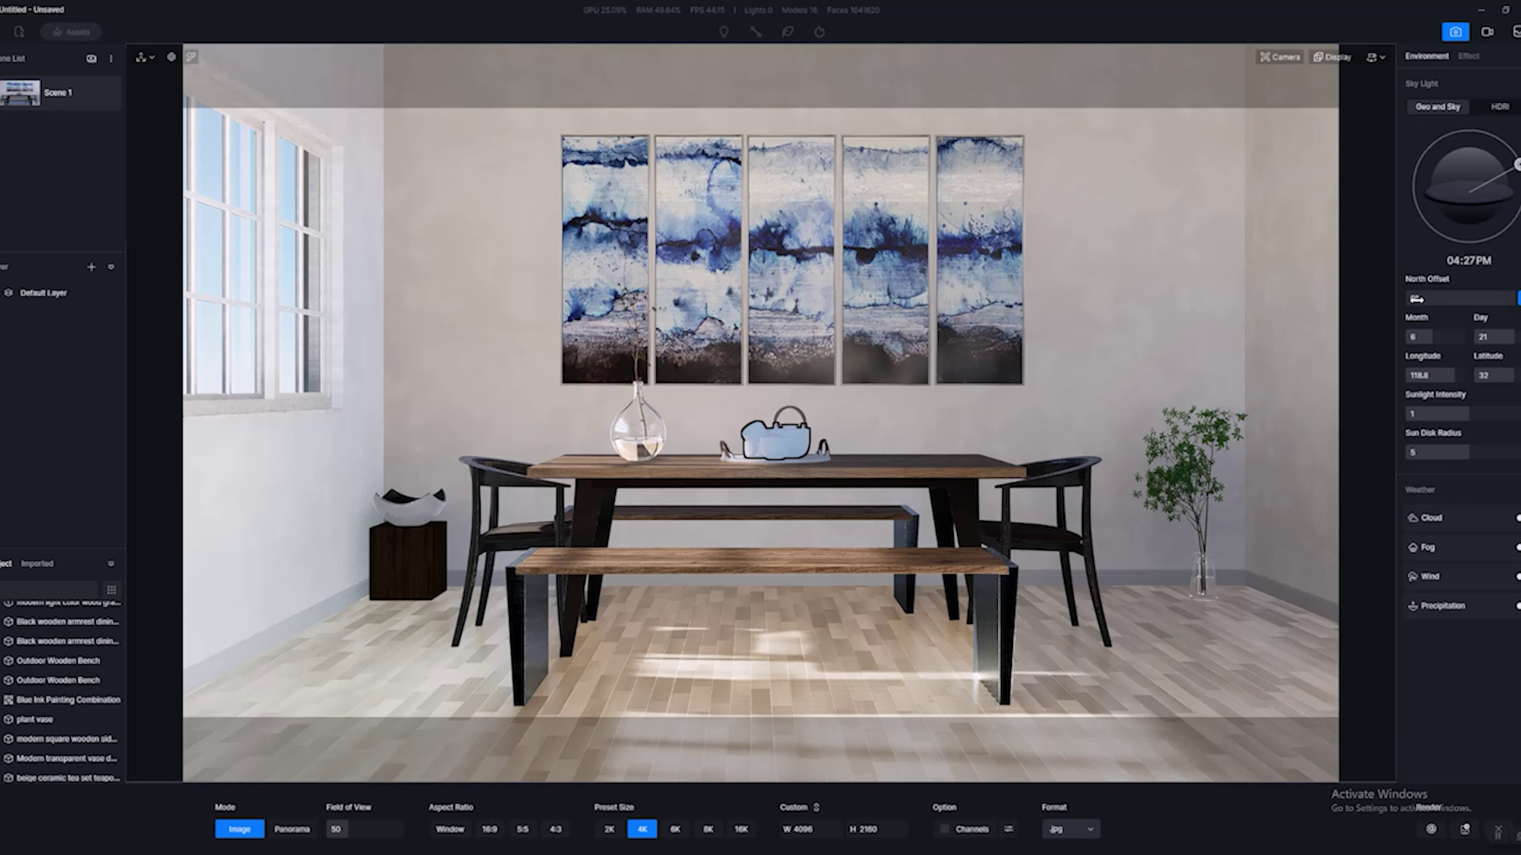
mouse_move(1461, 298)
left_mouse_down()
mouse_move(1431, 300)
mouse_move(1450, 303)
left_mouse_up()
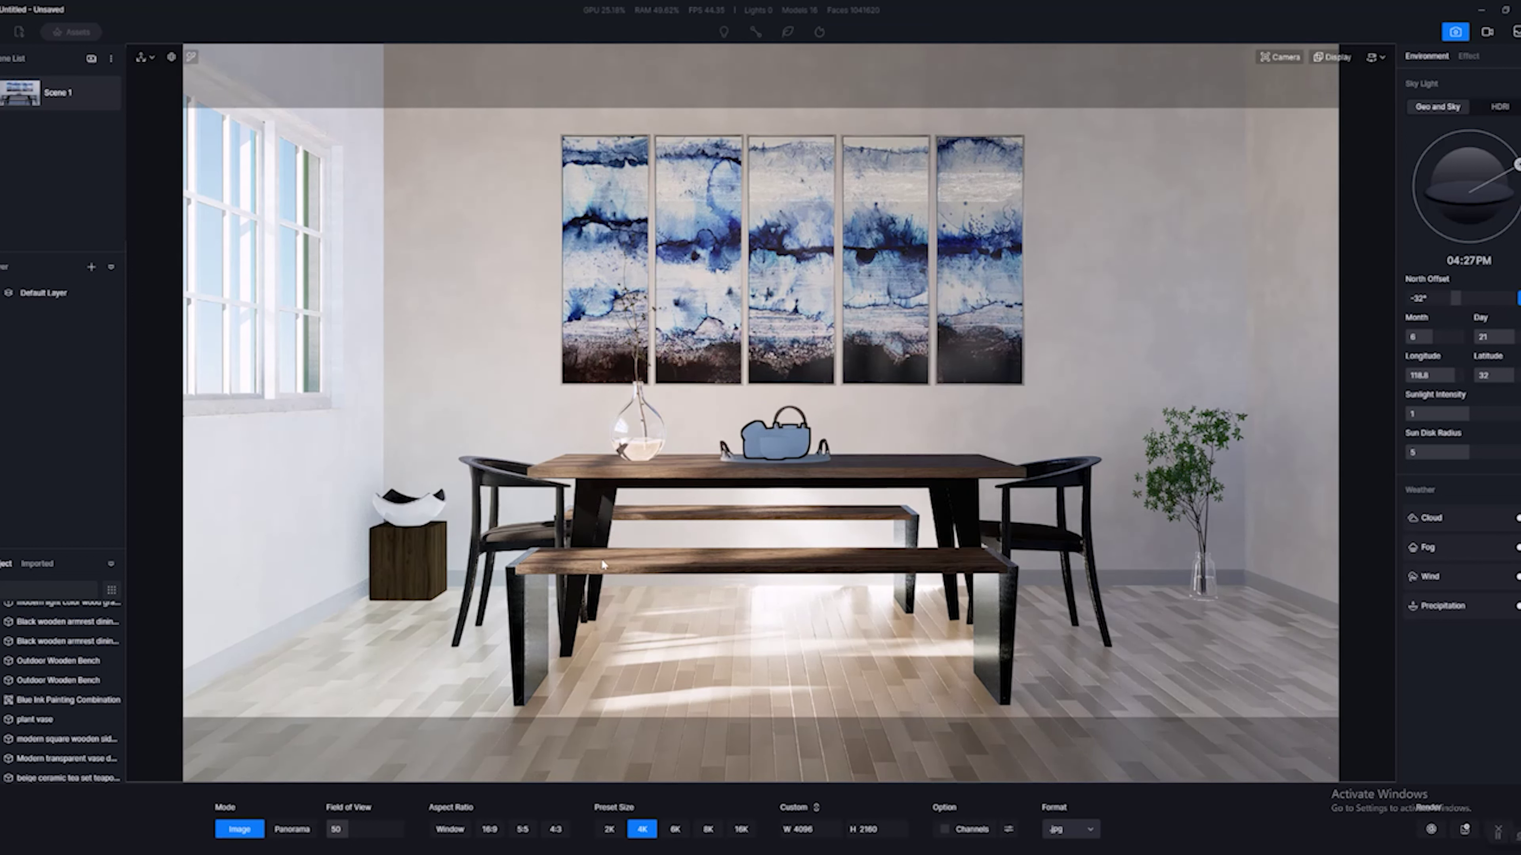
left_click(1497, 830)
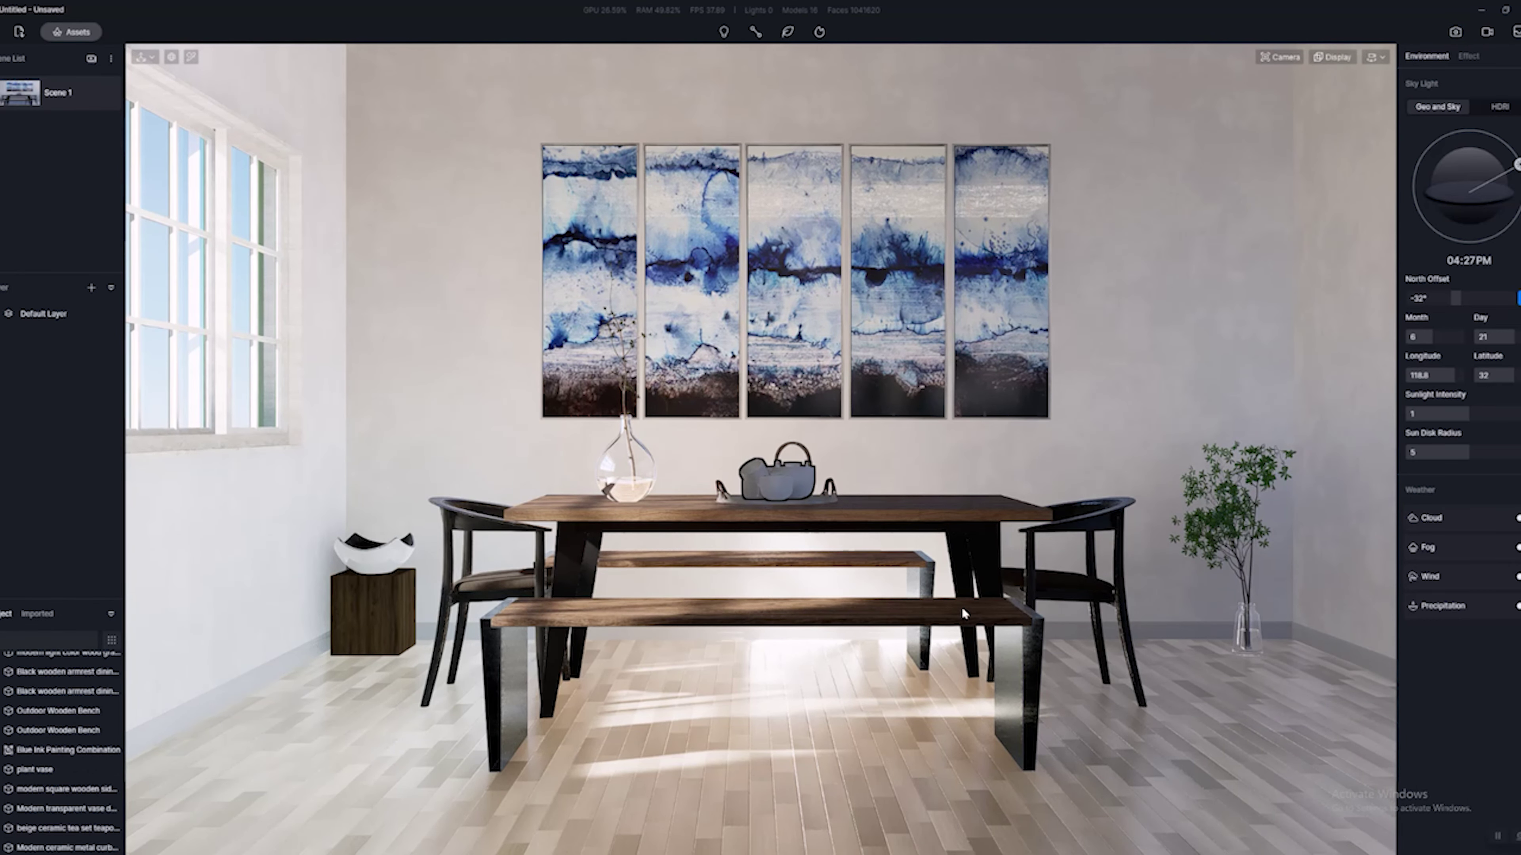
Set the north offset to -22°, sun disk radius to 3.4, sunlight intensity to 1.45 and sun time to about 04:43 PM.
left_click_drag(1478, 310, 1465, 303)
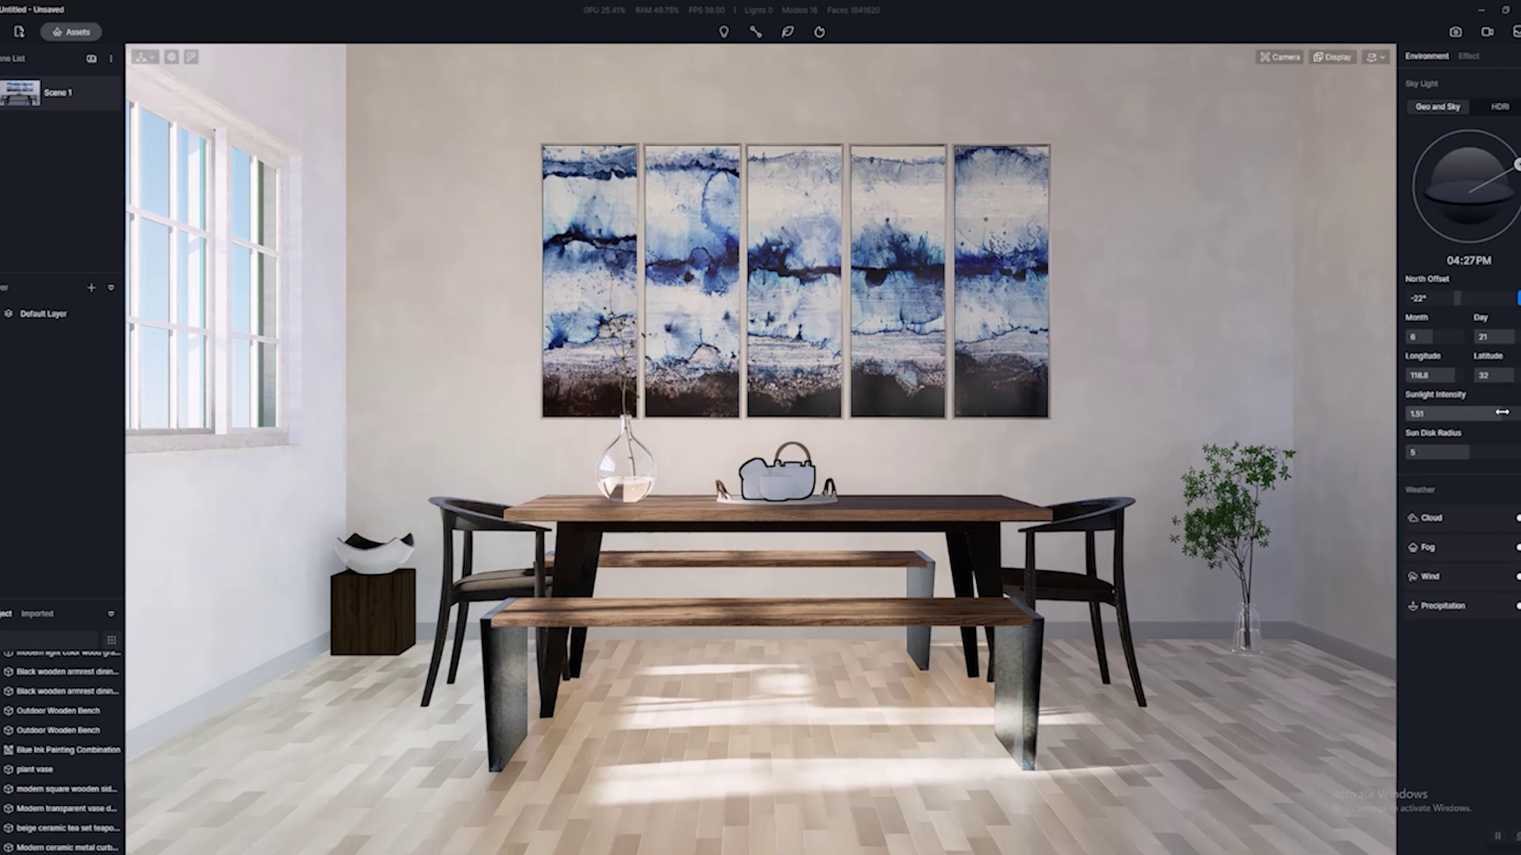
left_click_drag(1466, 418, 1473, 409)
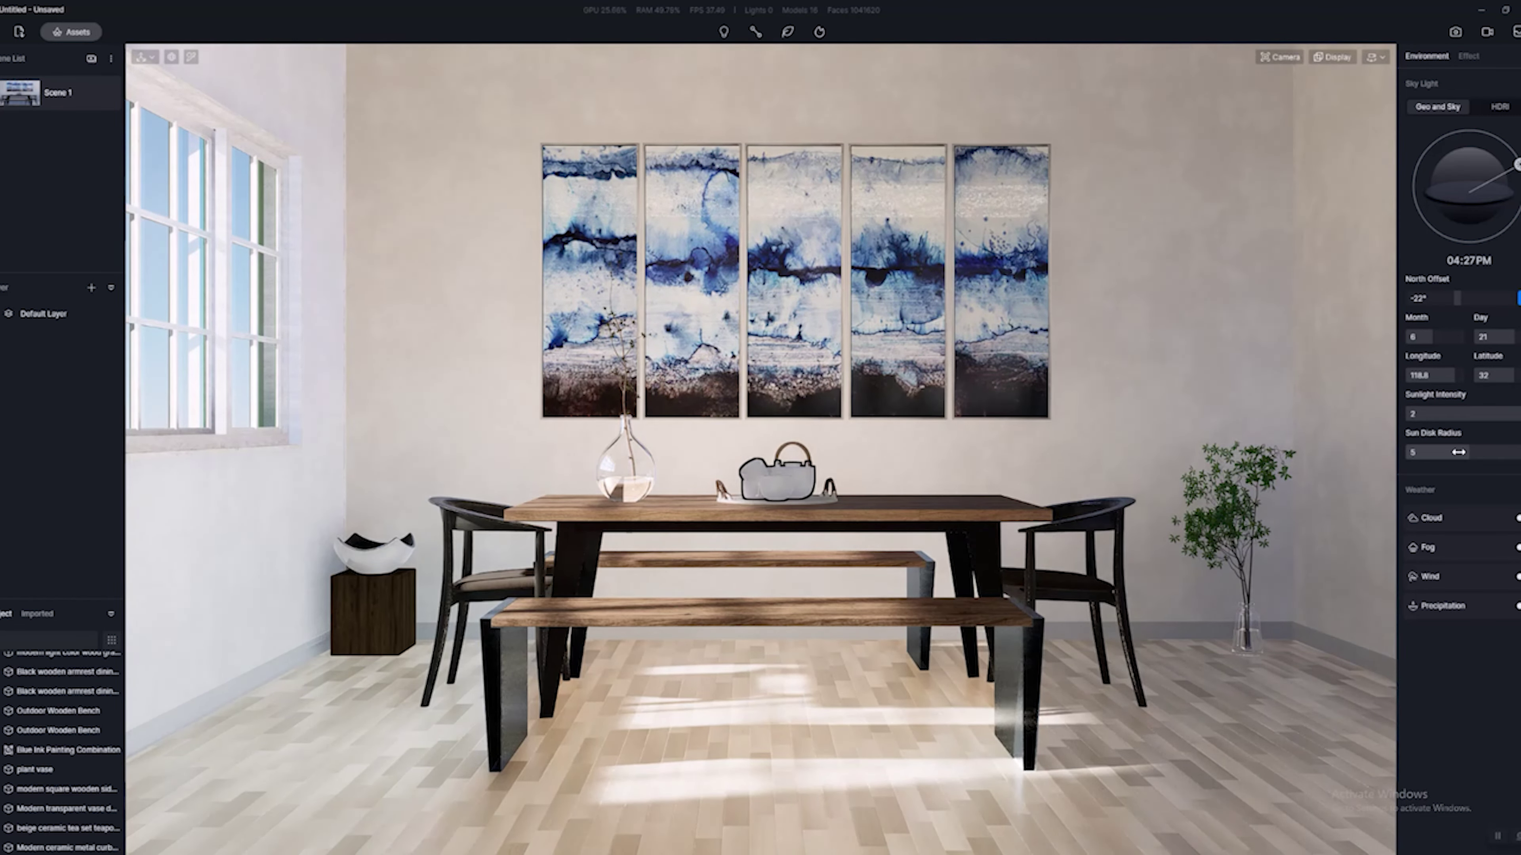
mouse_move(1465, 449)
left_mouse_down()
mouse_move(1356, 458)
mouse_move(1448, 438)
left_mouse_up()
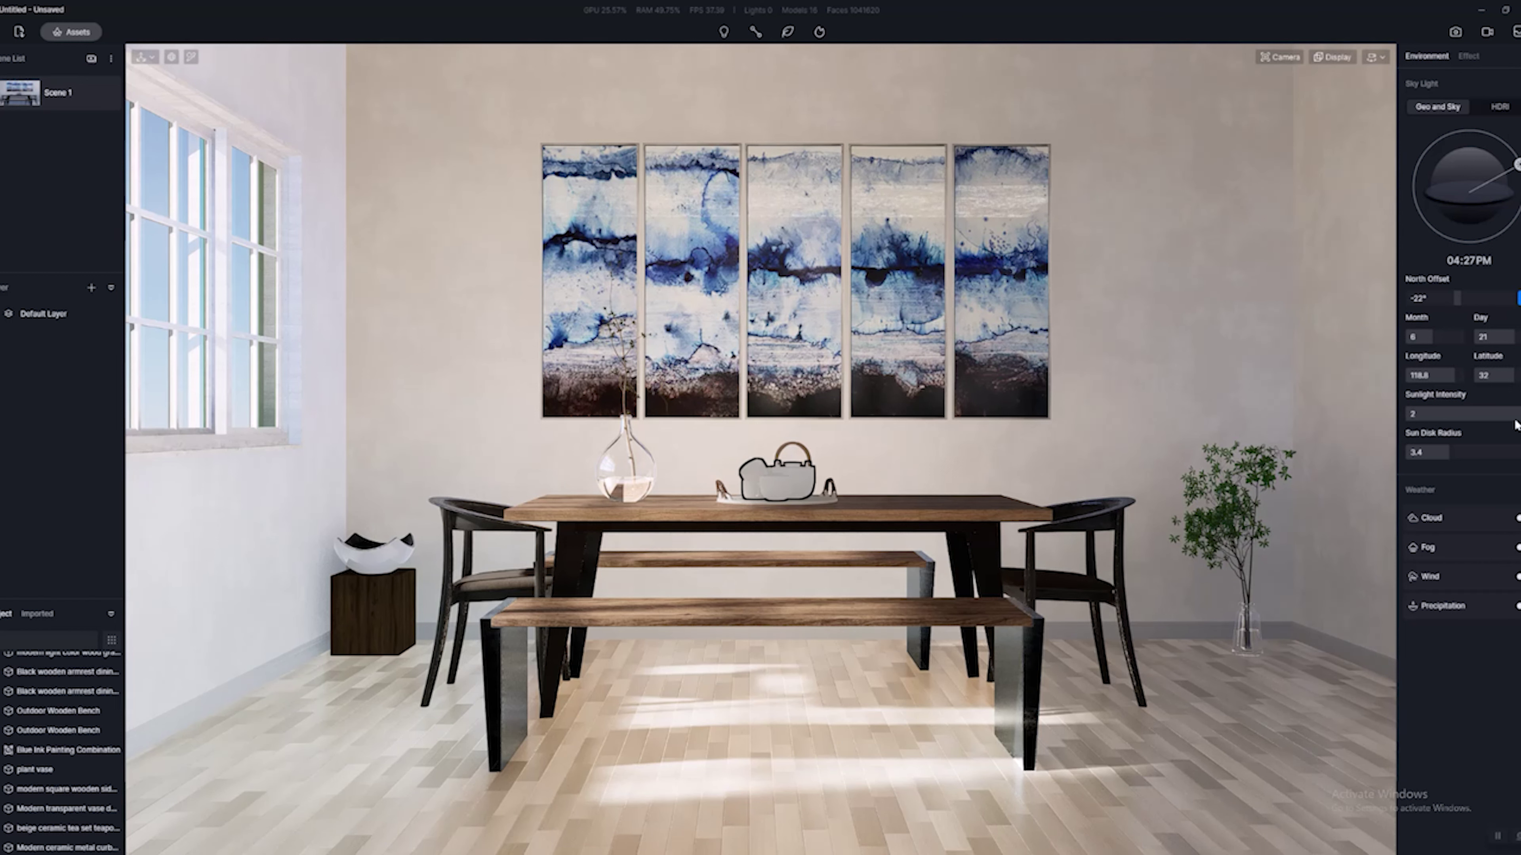
left_click_drag(1515, 416, 1493, 416)
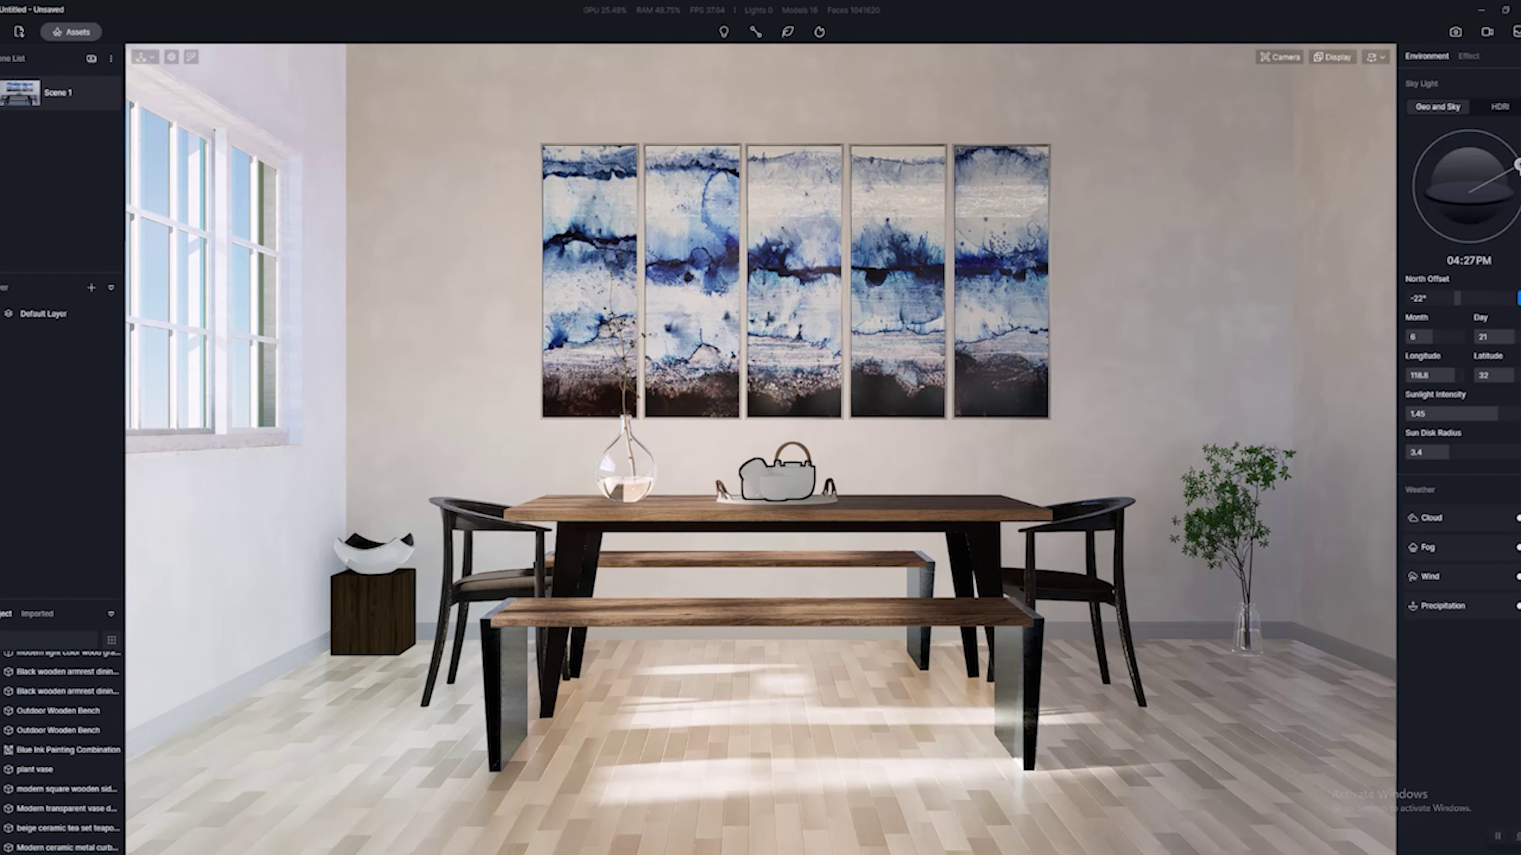
left_click_drag(1518, 165, 1518, 167)
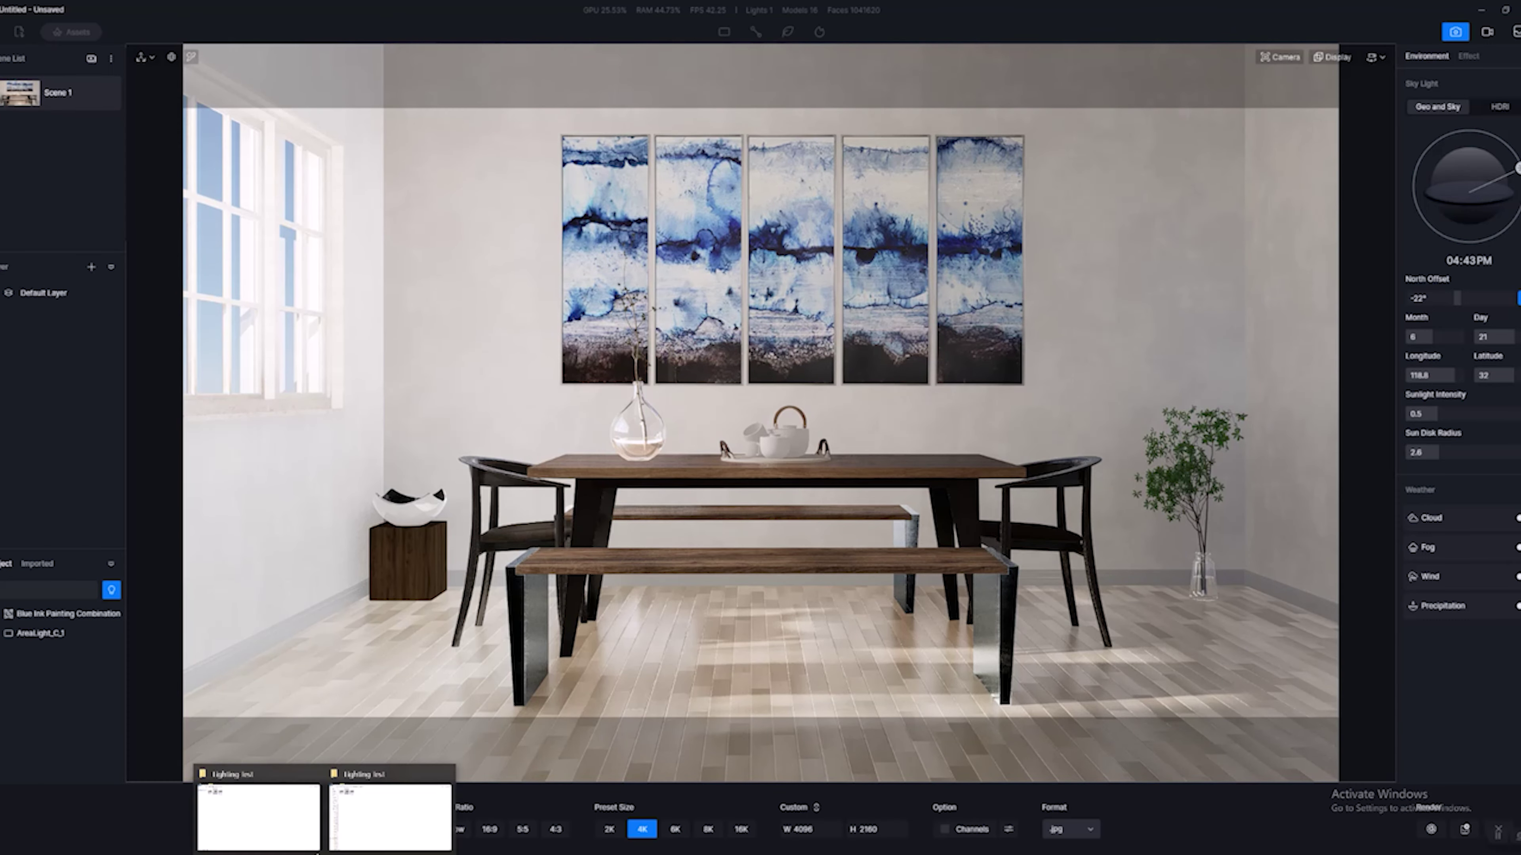
Open the finished image Render 1 Geo and Sky.jpg, examine its lighting on the plant vase, floor and tea set, and switch back to D5 Render.
left_click(276, 815)
double_click(142, 102)
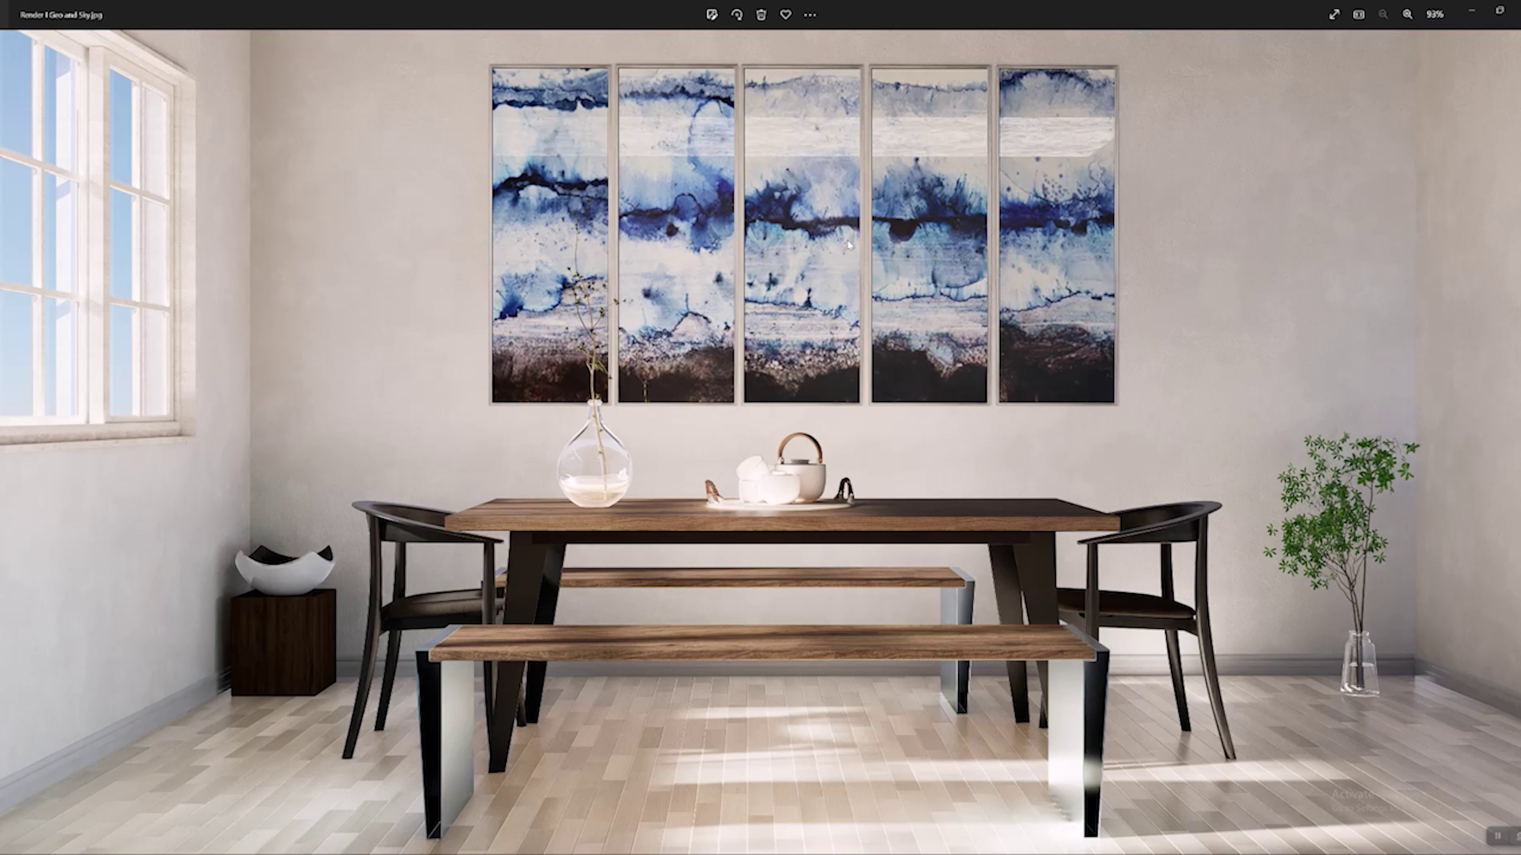
scroll(524, 513, "up", 2)
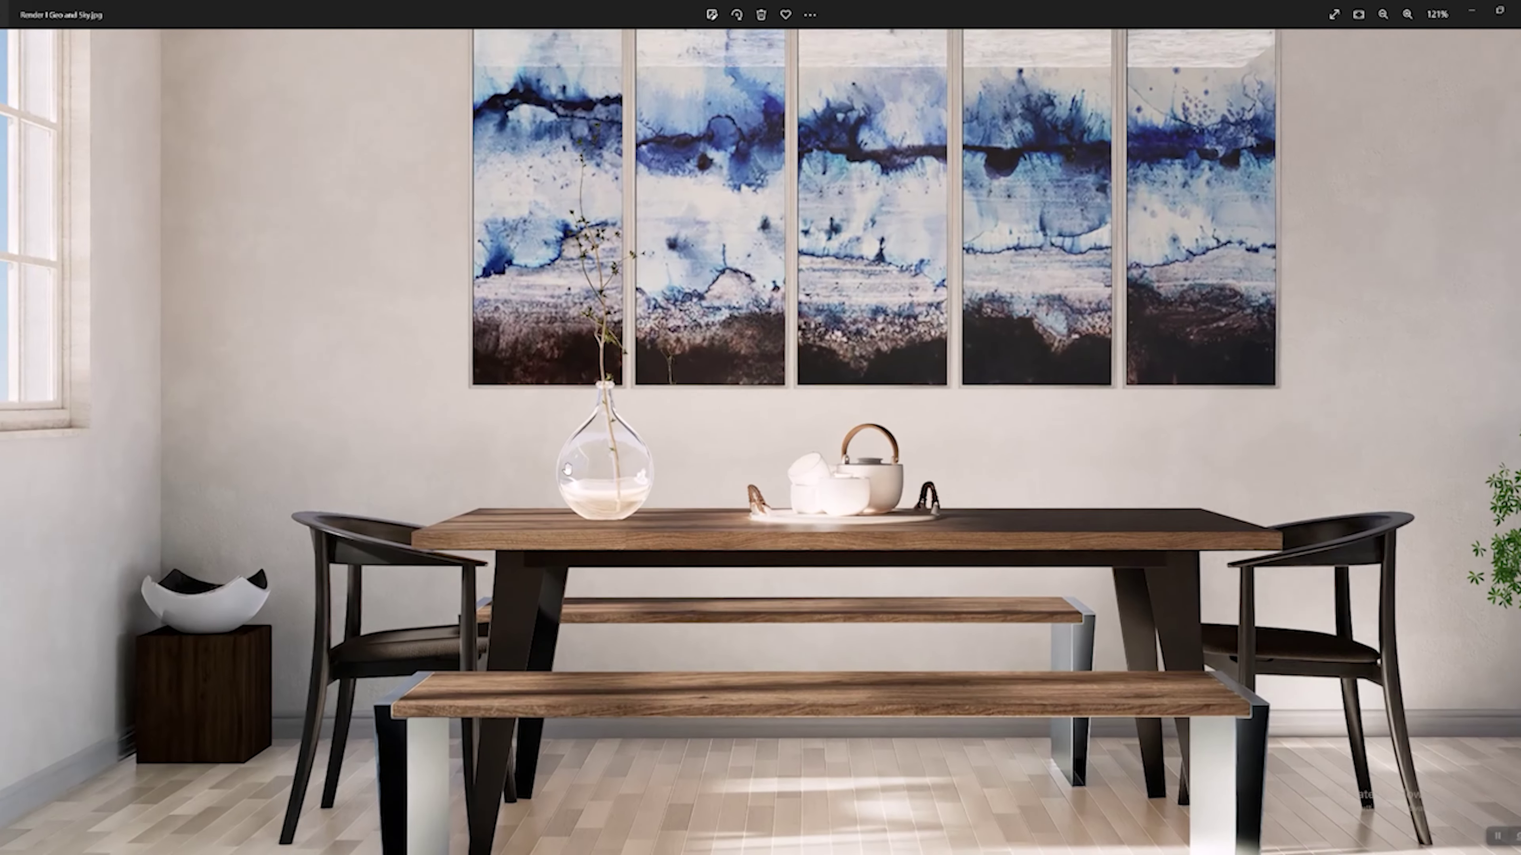
scroll(694, 358, "down", 2)
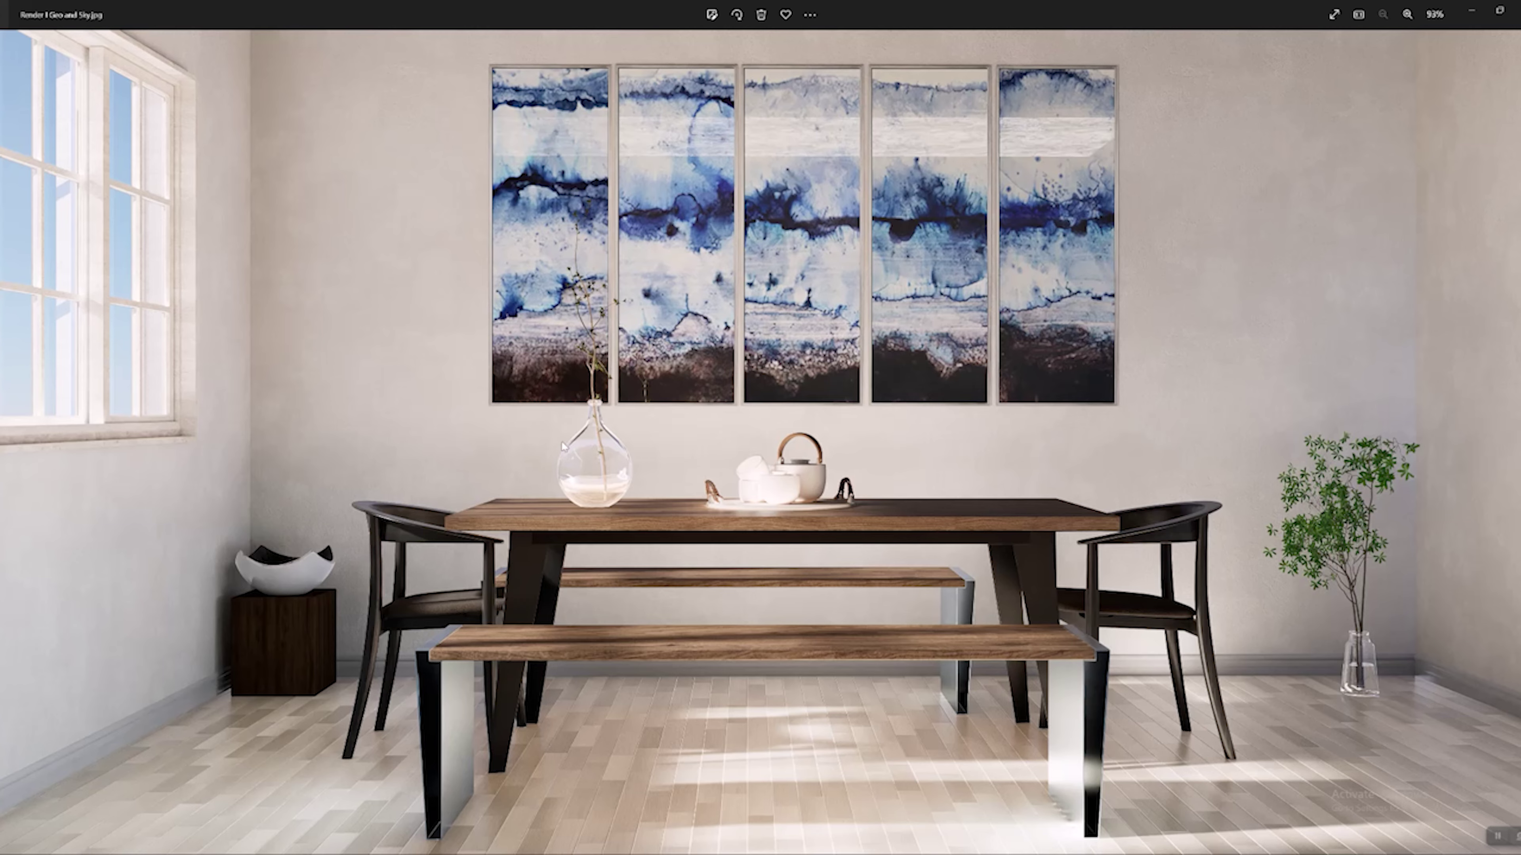
scroll(592, 432, "up", 5)
scroll(857, 595, "down", 5)
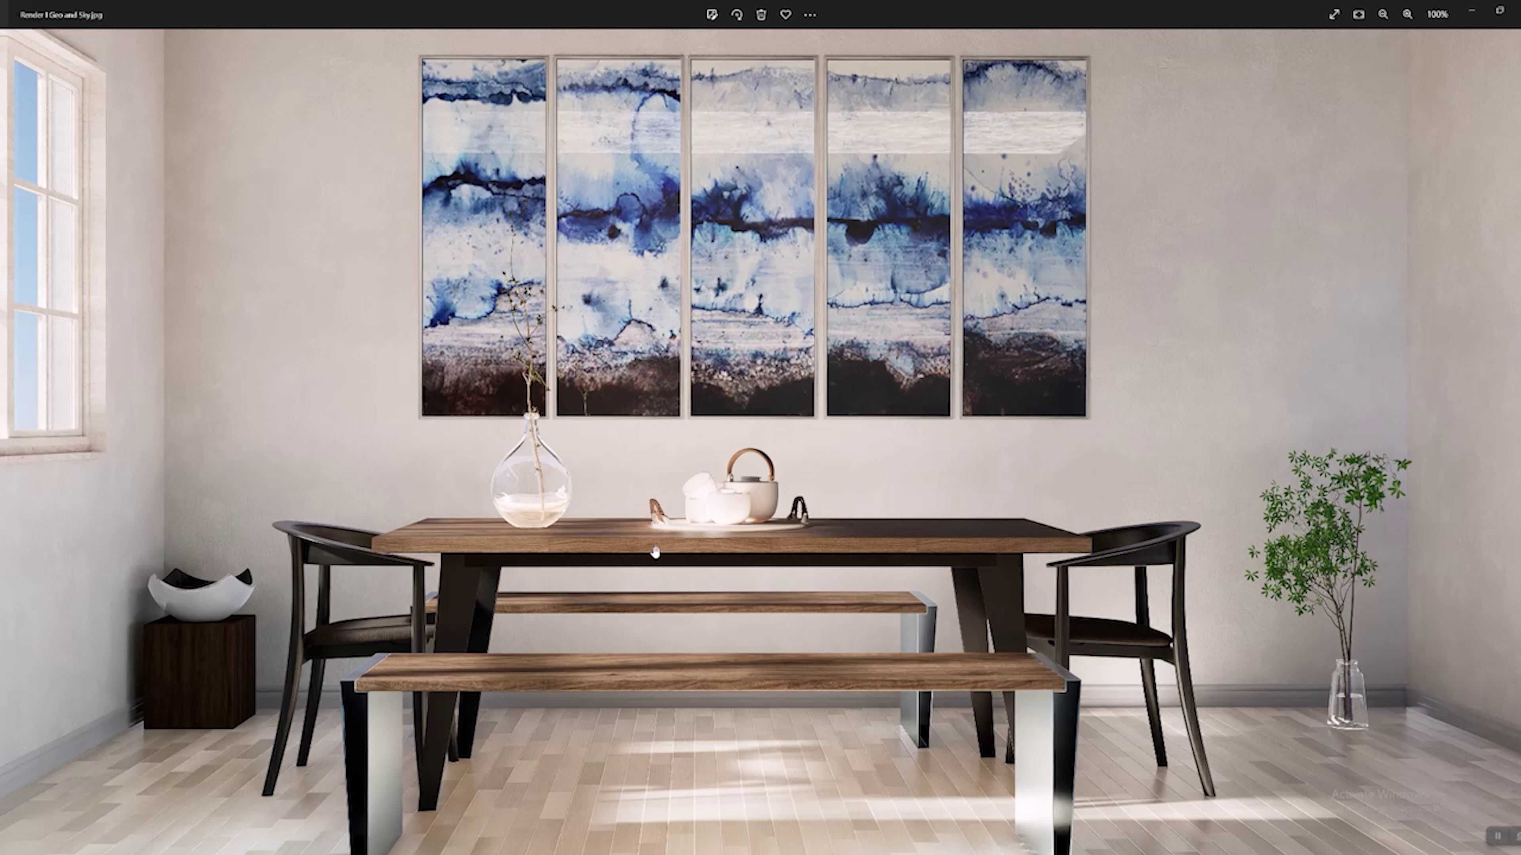
scroll(1466, 703, "up", 10)
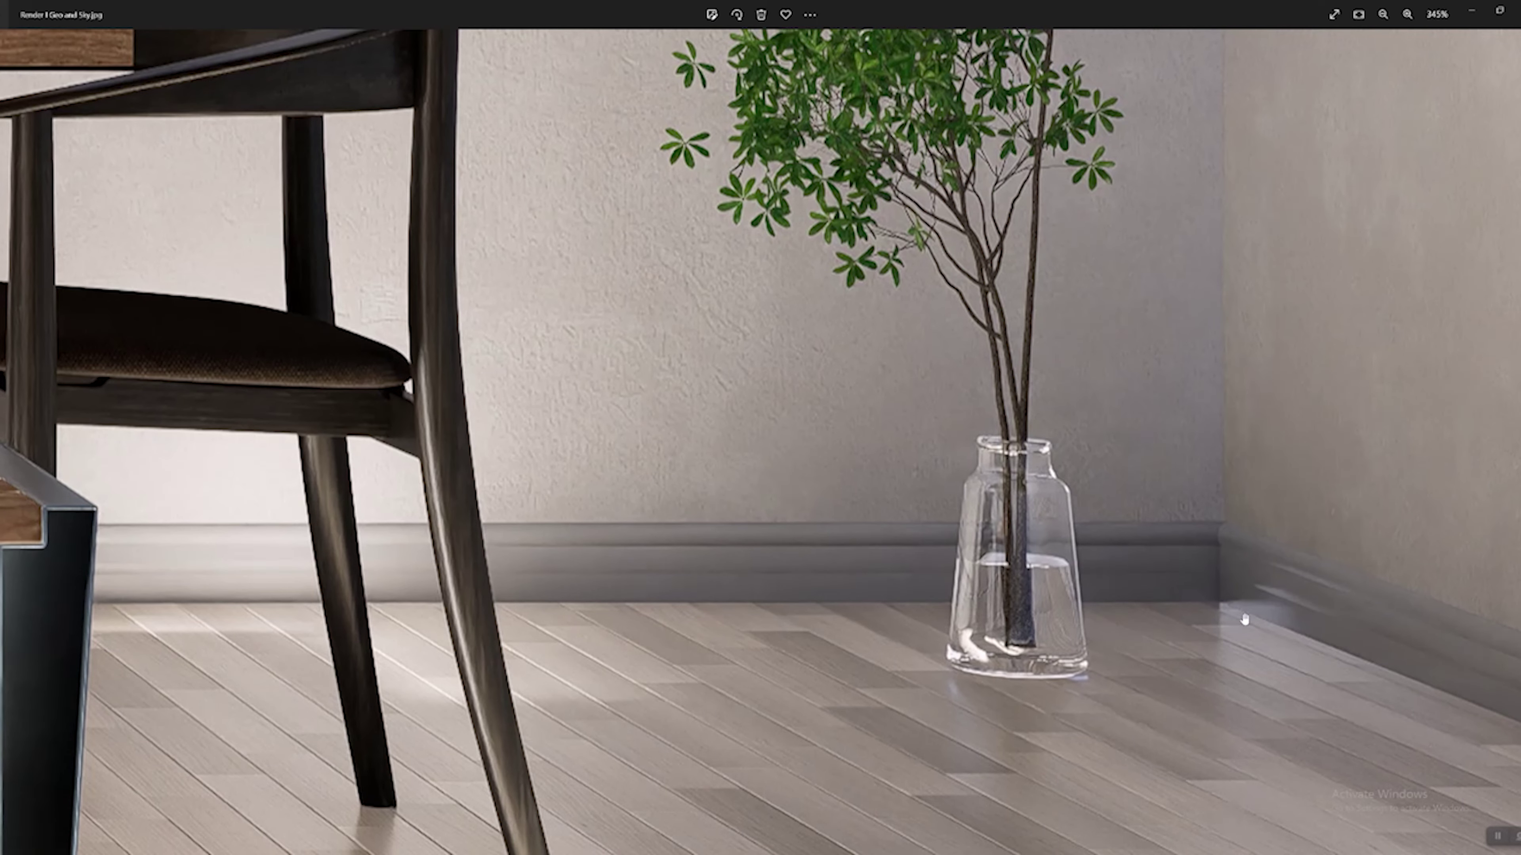
scroll(1102, 617, "down", 8)
scroll(1093, 637, "down", 2)
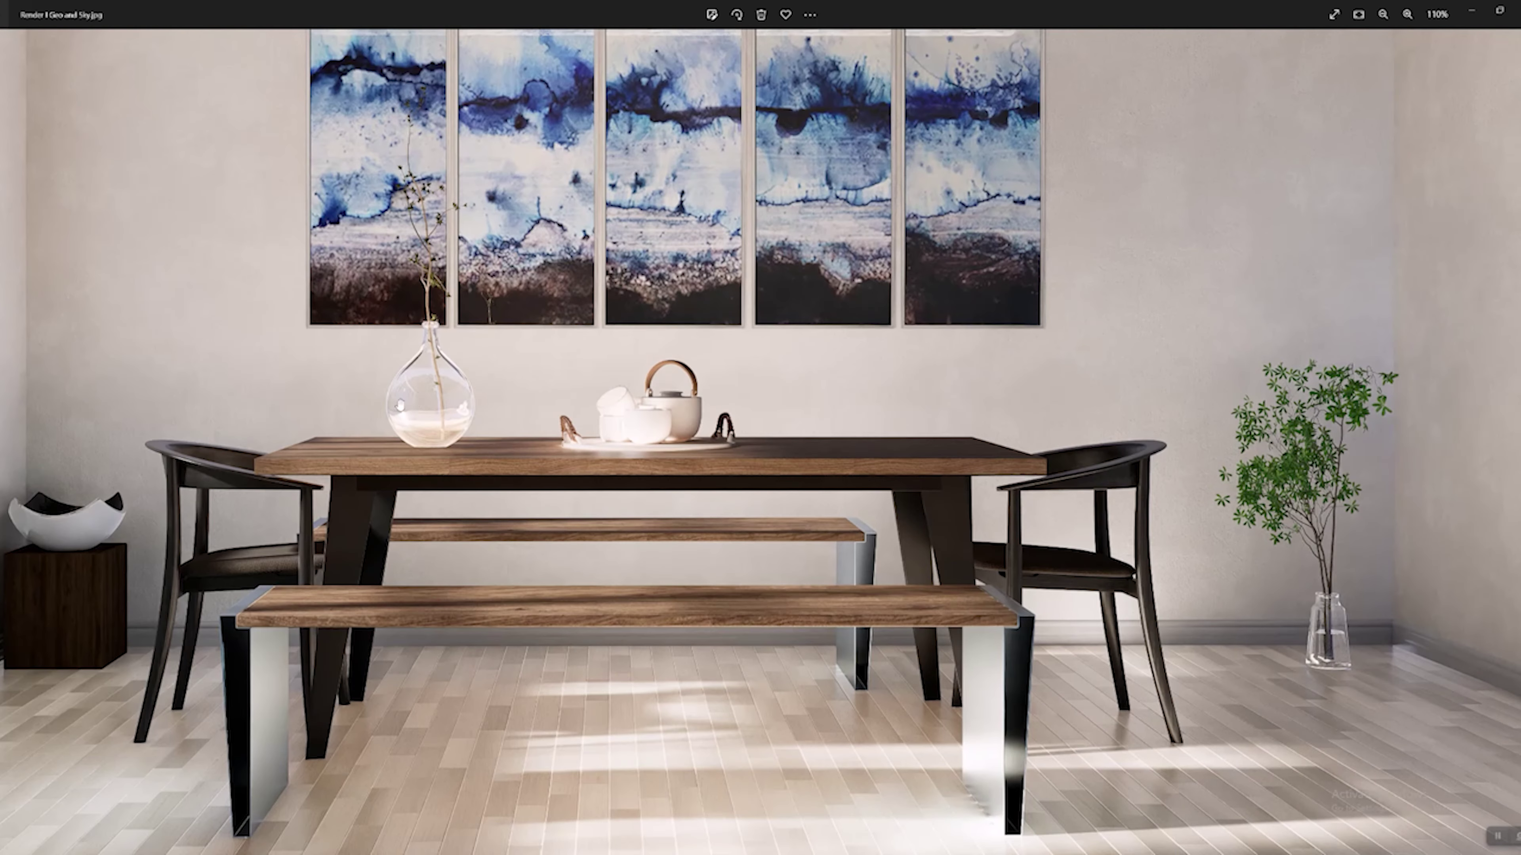
scroll(634, 436, "up", 5)
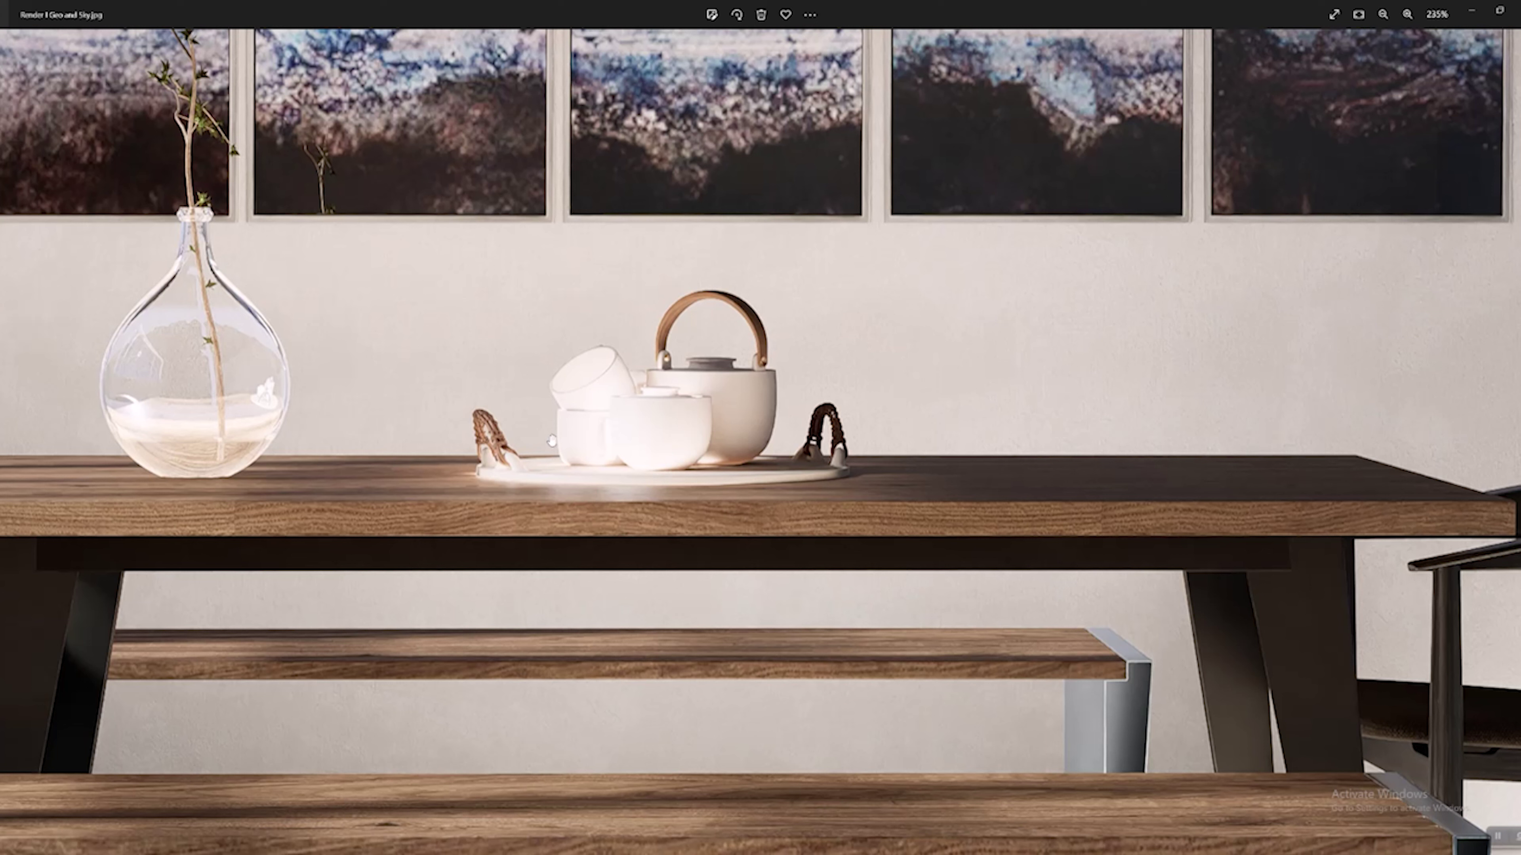
scroll(551, 441, "down", 5)
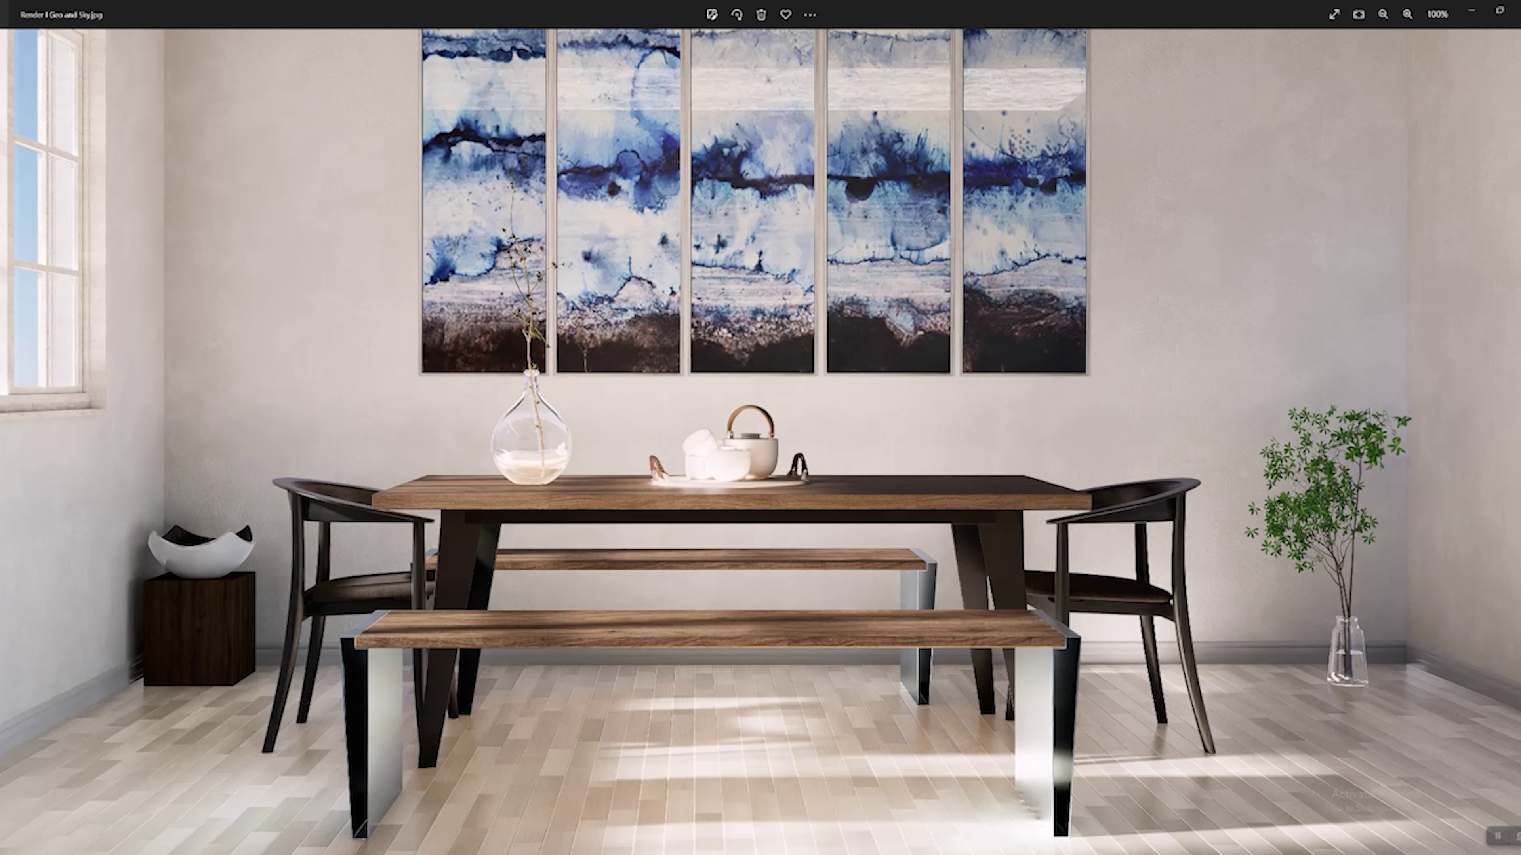
key("alt+Tab")
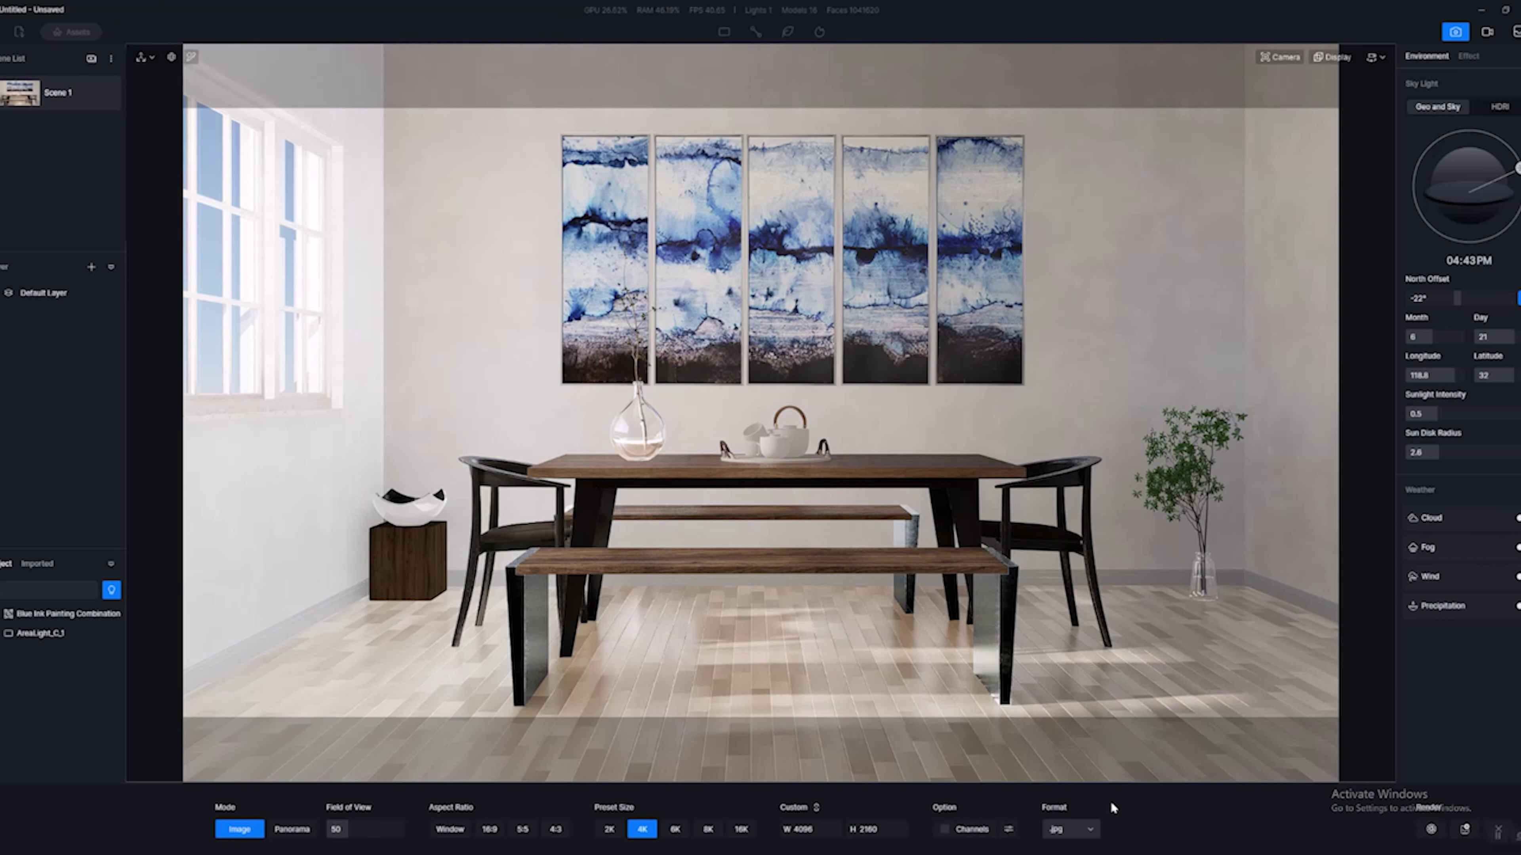
Leave image render mode and inspect the placement and properties of the area light outside the window.
right_click_drag(689, 515, 756, 396)
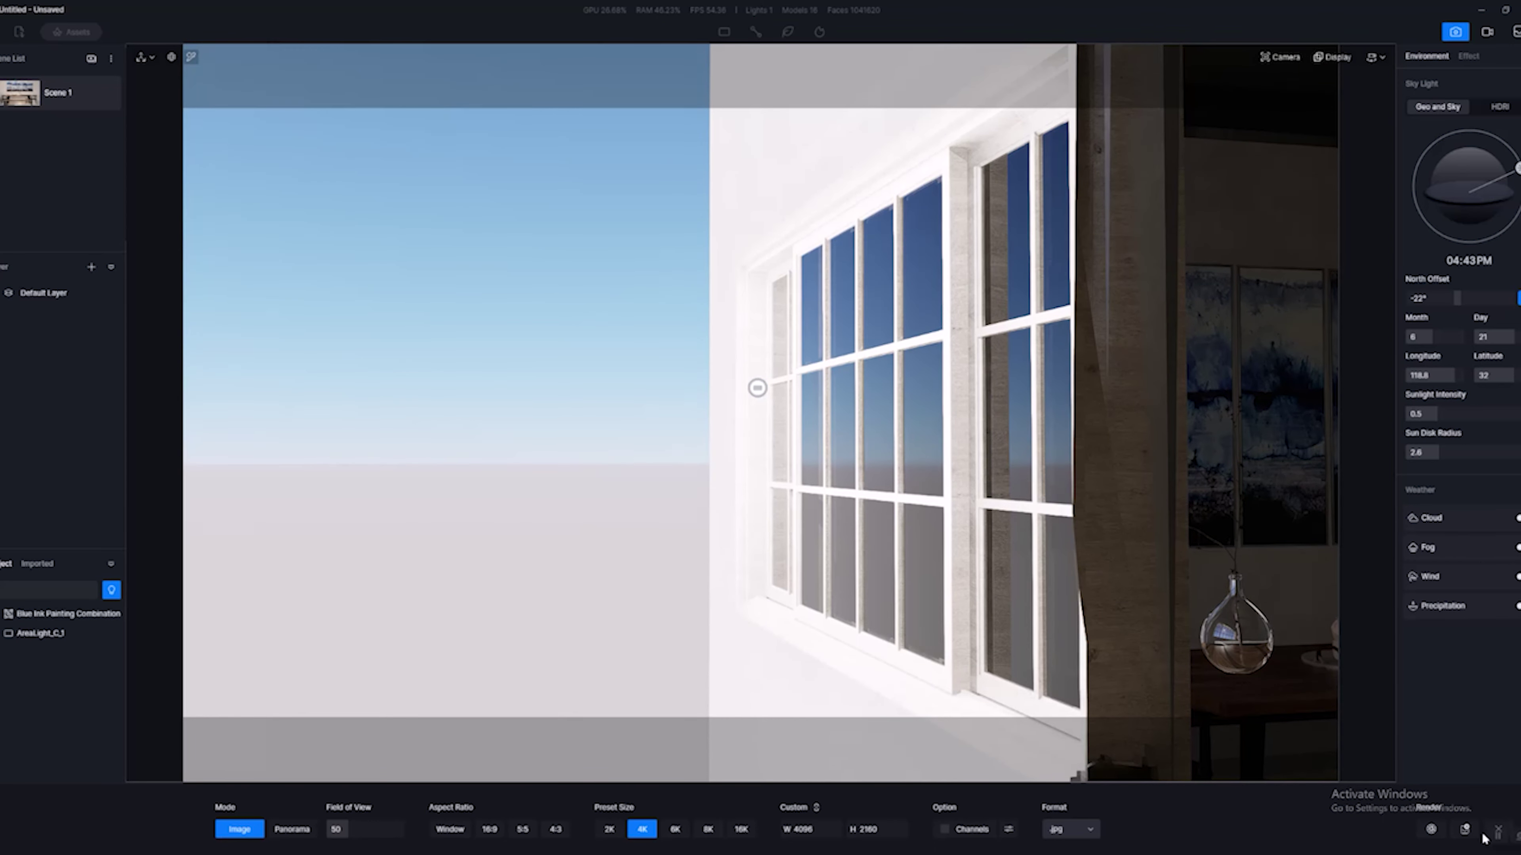
left_click(1499, 830)
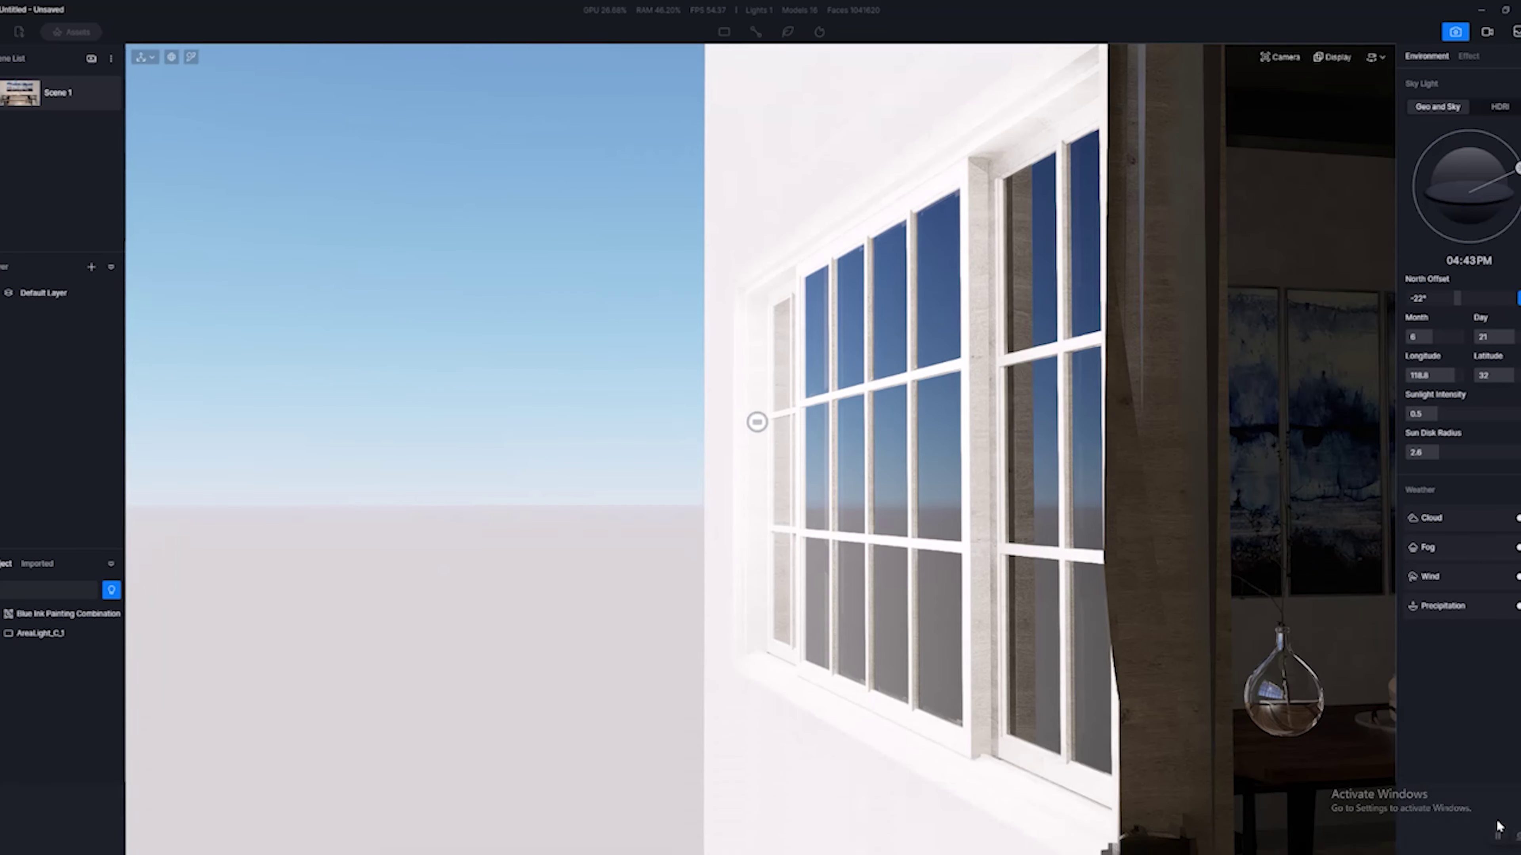
mouse_move(1048, 443)
right_mouse_down()
mouse_move(899, 443)
mouse_move(1222, 109)
right_mouse_up()
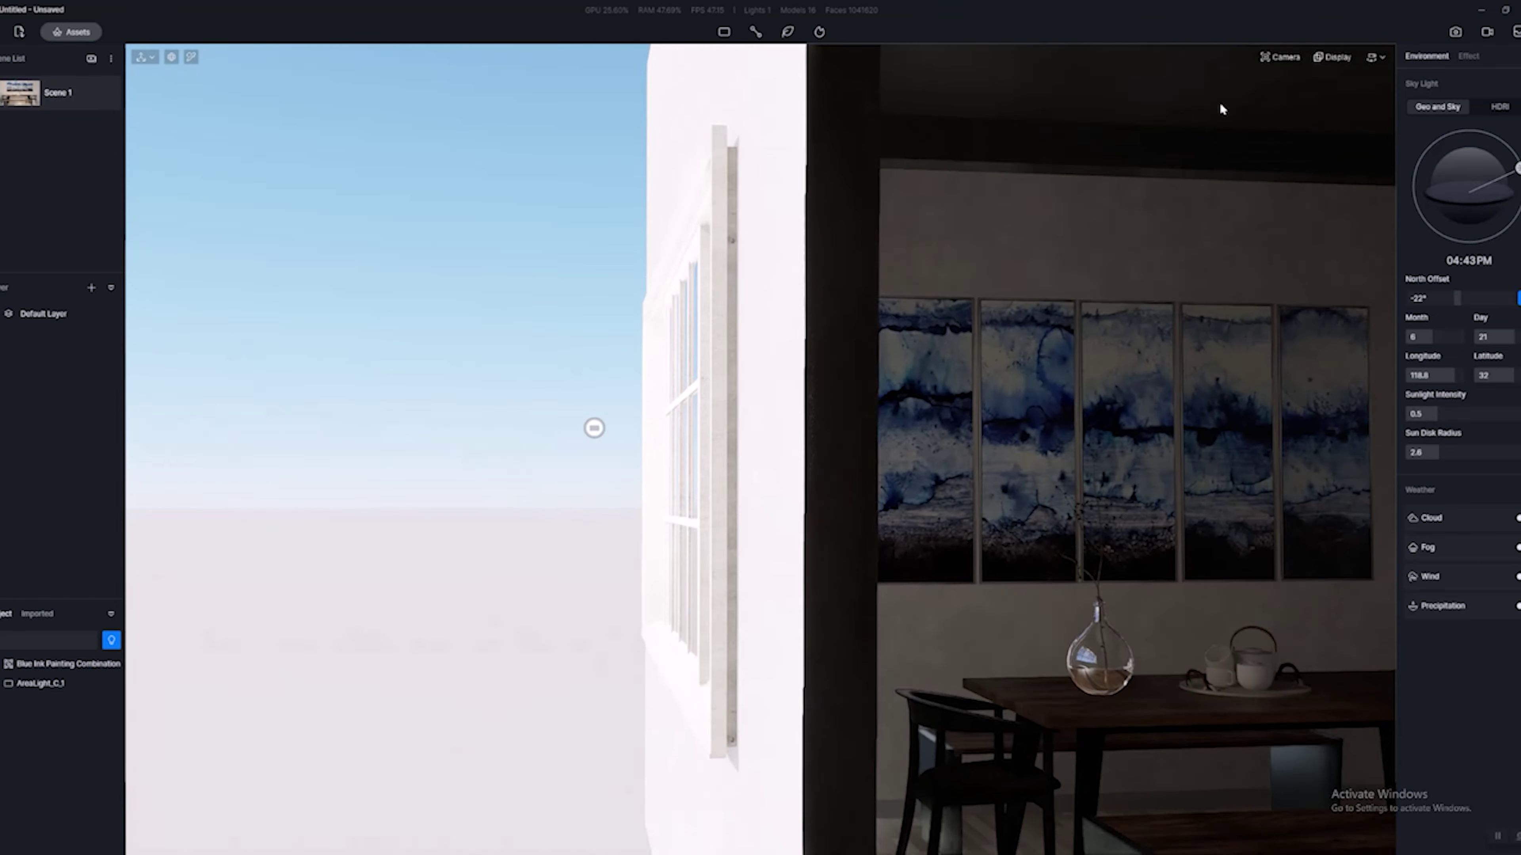
left_click(595, 429)
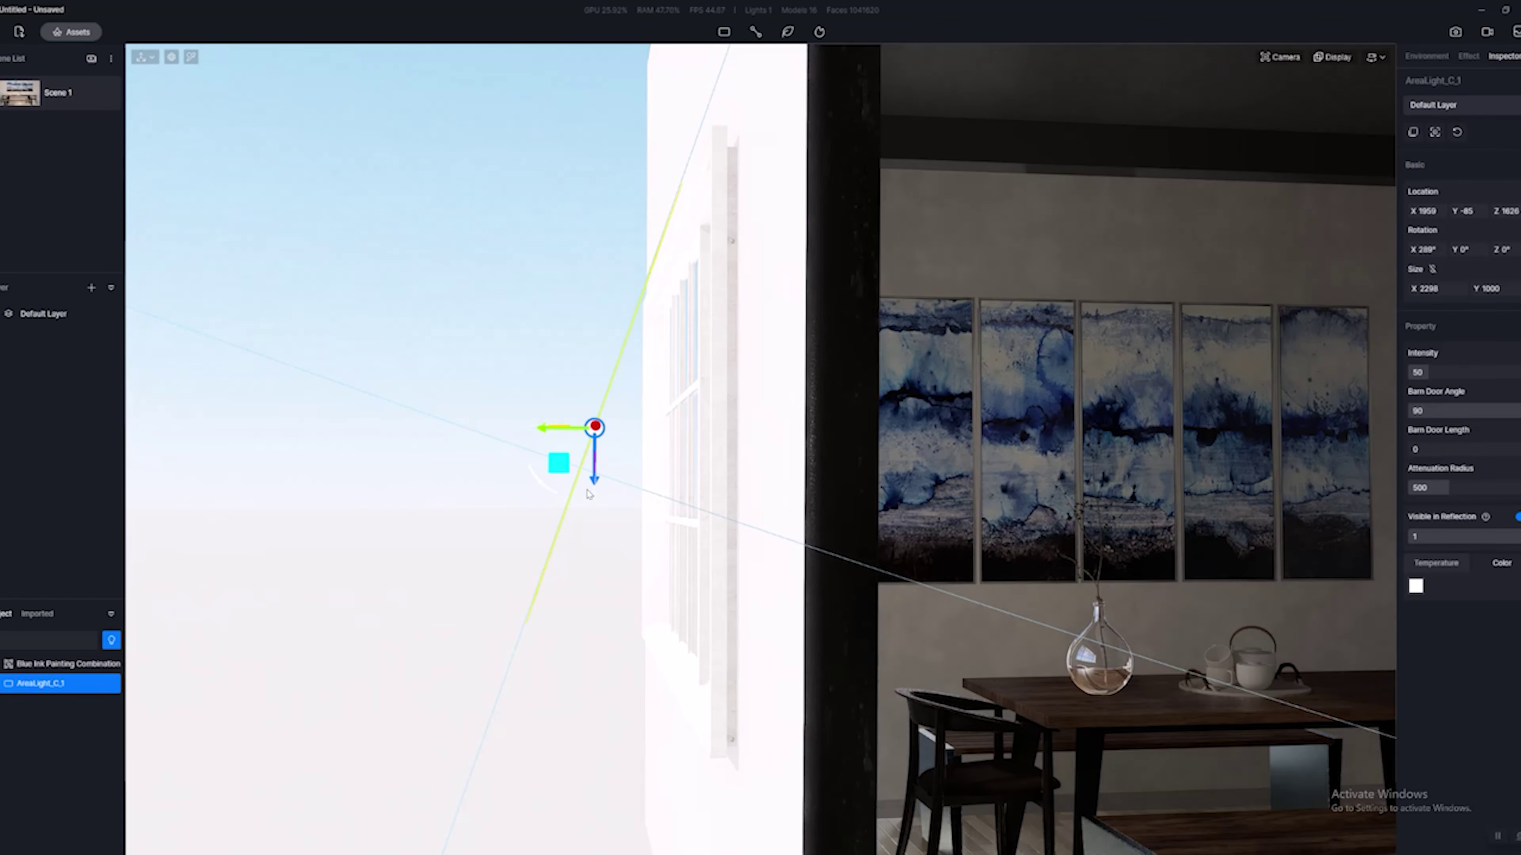
scroll(588, 495, "down", 5)
mouse_move(770, 485)
right_mouse_down()
mouse_move(934, 518)
mouse_move(1358, 527)
mouse_move(1085, 544)
mouse_move(1181, 577)
mouse_move(717, 557)
mouse_move(825, 634)
mouse_move(395, 503)
mouse_move(535, 484)
mouse_move(463, 476)
mouse_move(135, 248)
mouse_move(186, 391)
mouse_move(1022, 473)
mouse_move(782, 502)
mouse_move(837, 559)
right_mouse_up()
scroll(988, 532, "up", 3)
scroll(1191, 573, "up", 2)
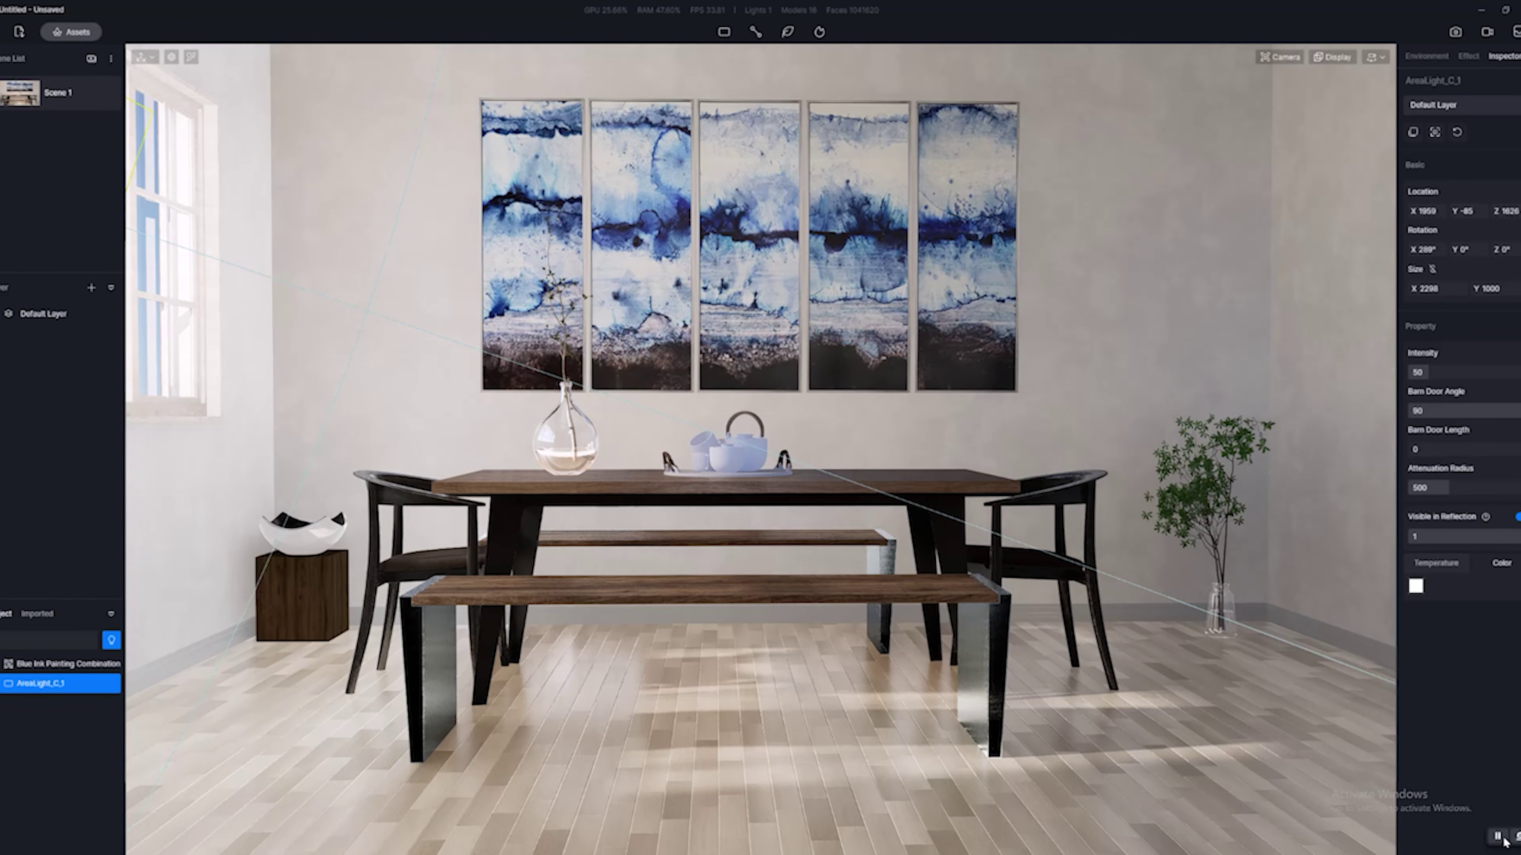
Re-enter image render mode, return to the Scene 1 view and review the camera's exposure and view options.
left_click(1455, 31)
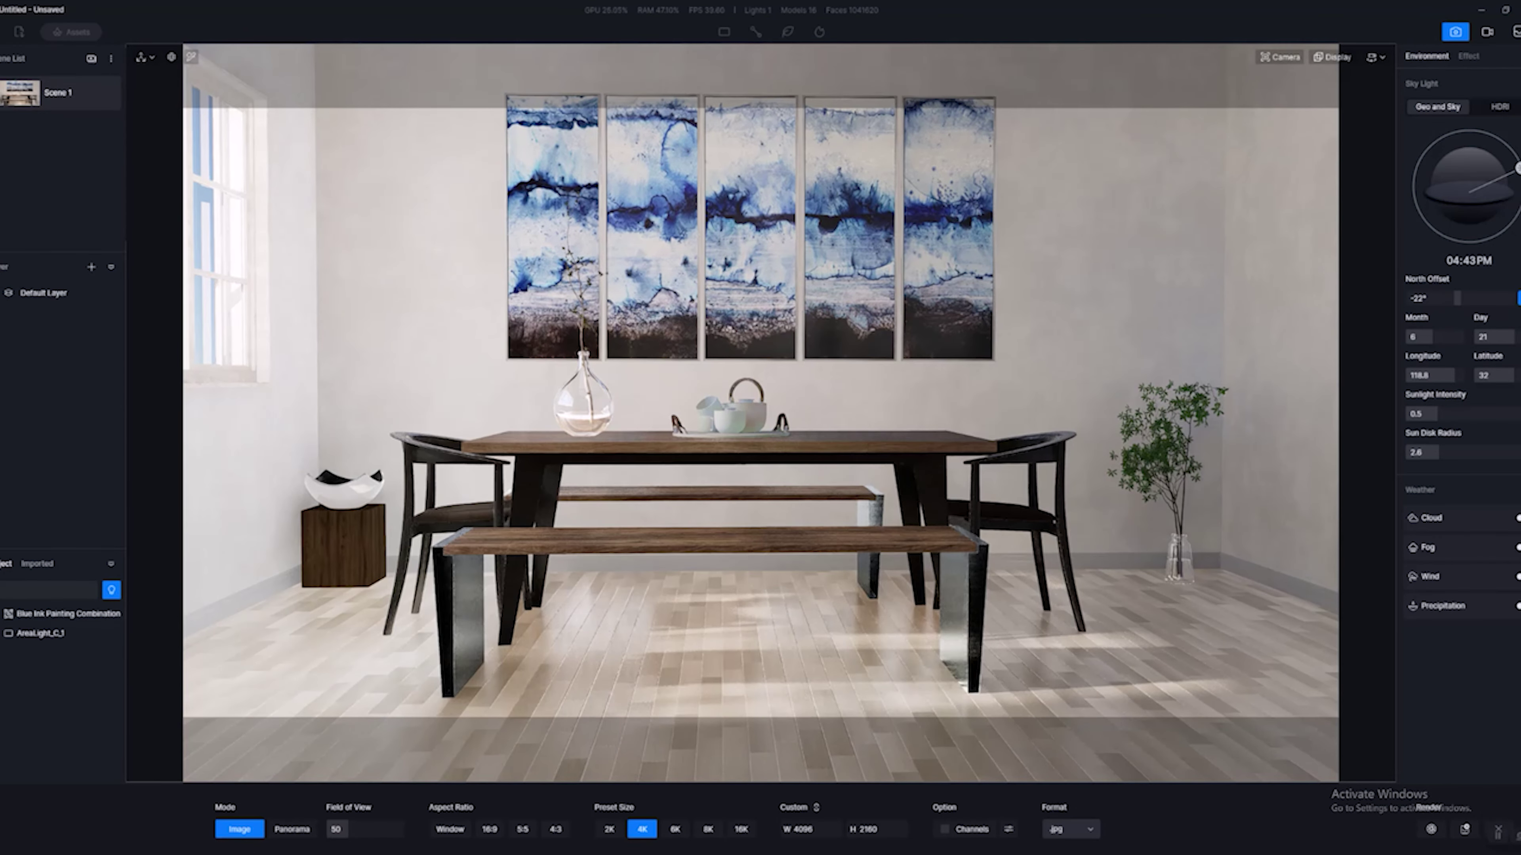
left_click(16, 102)
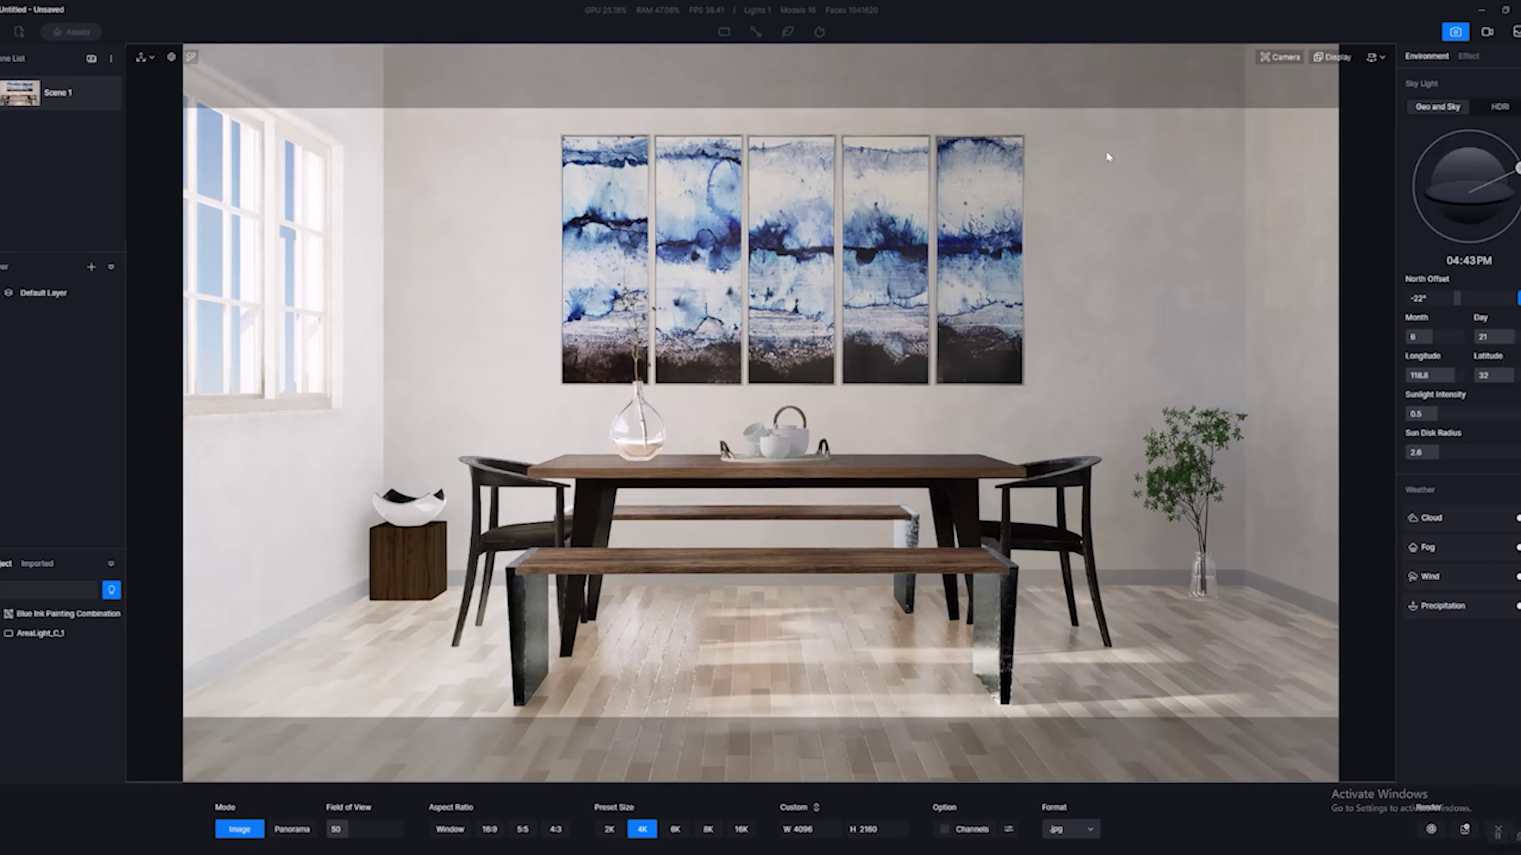
left_click(1285, 55)
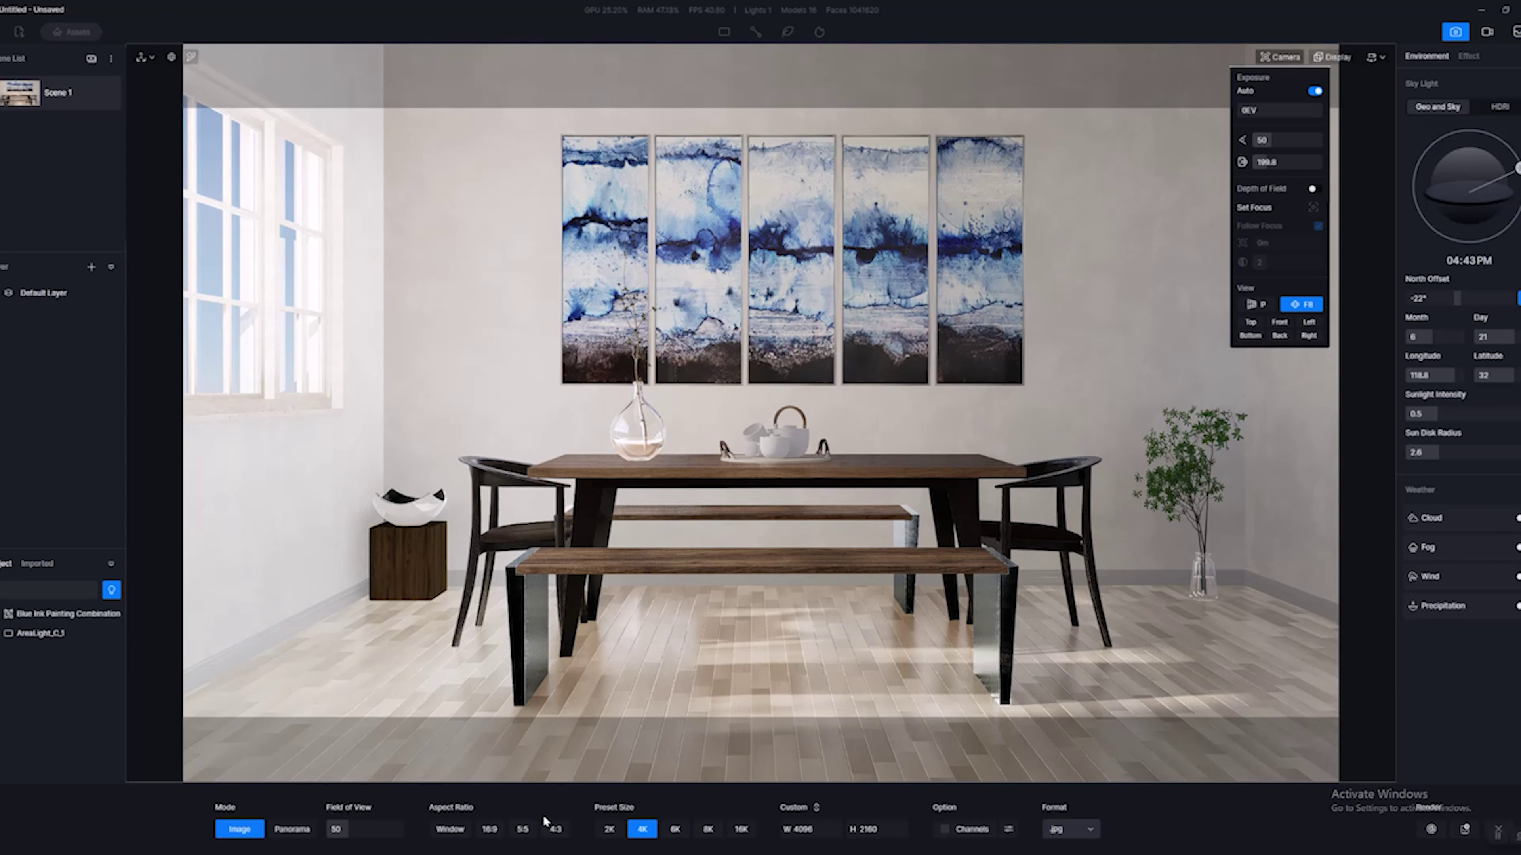
mouse_move(599, 853)
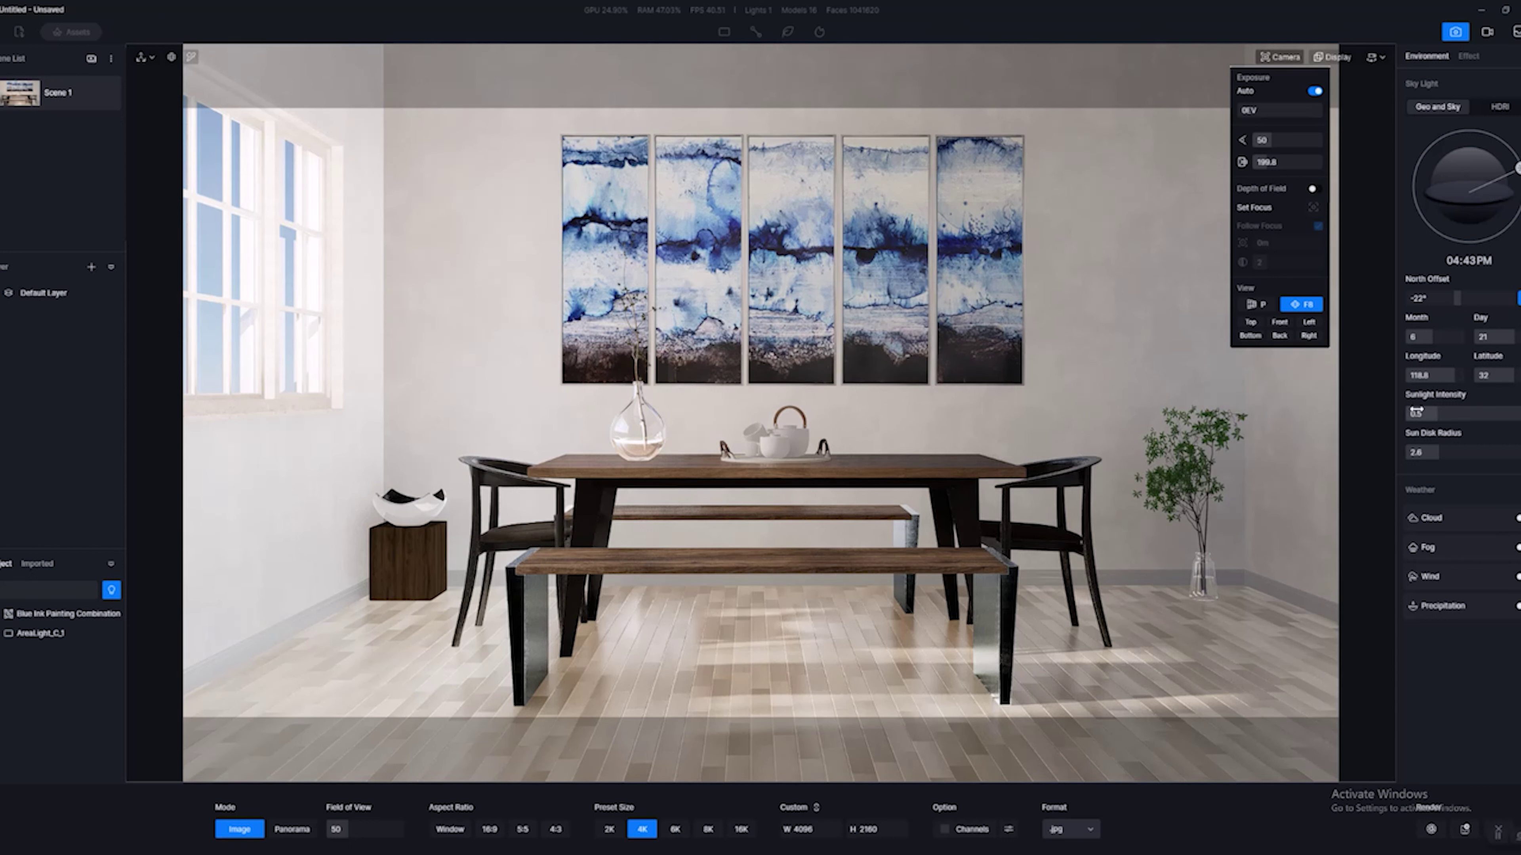
Lower the sunlight intensity to 0.01 and check the effect on the window and dining table.
left_click_drag(1434, 415, 1399, 414)
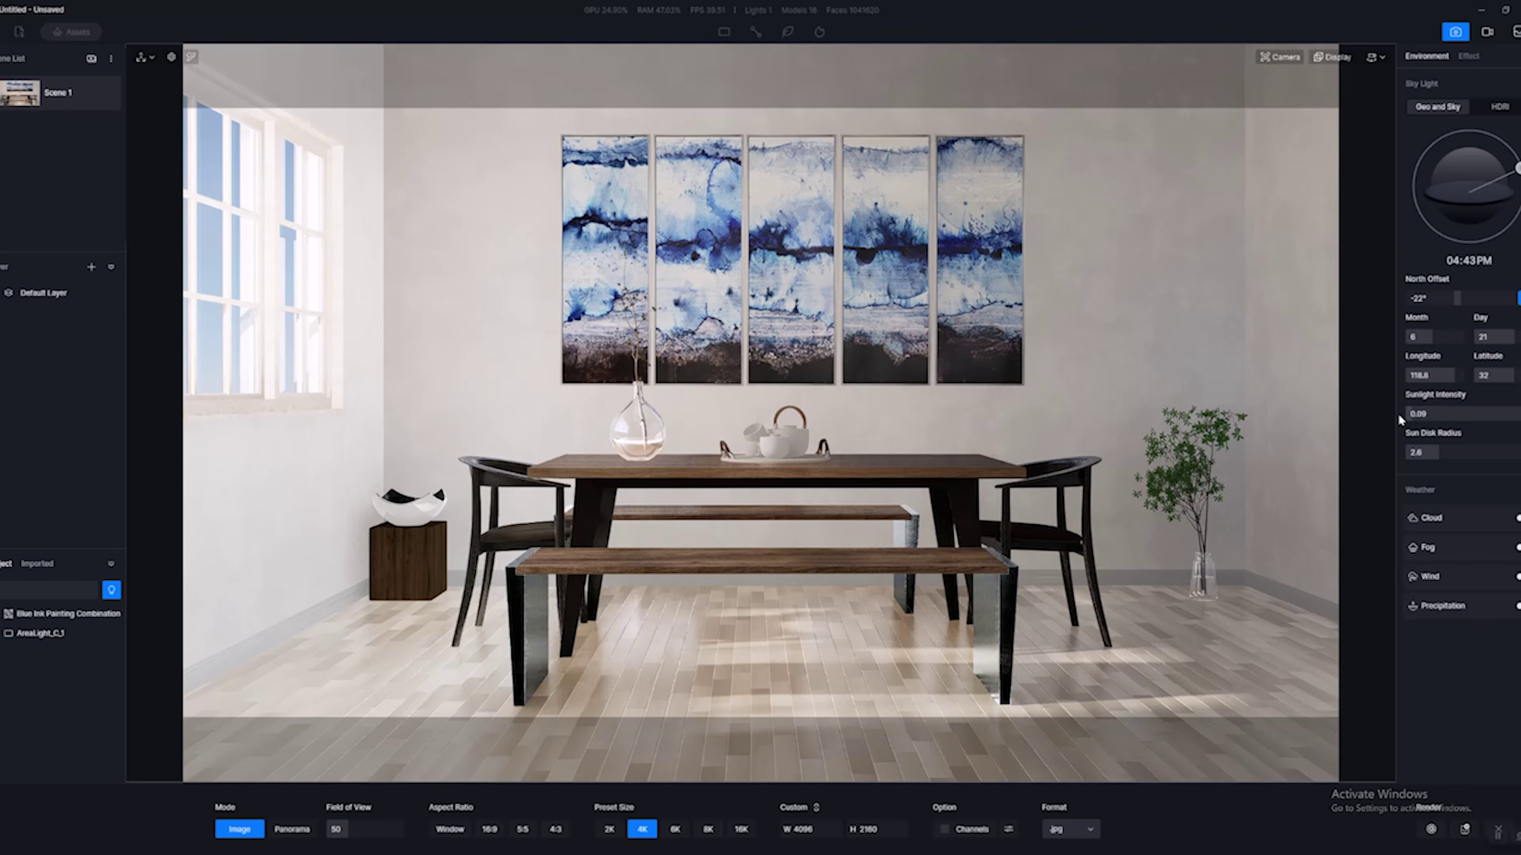
right_click_drag(1088, 469, 479, 449)
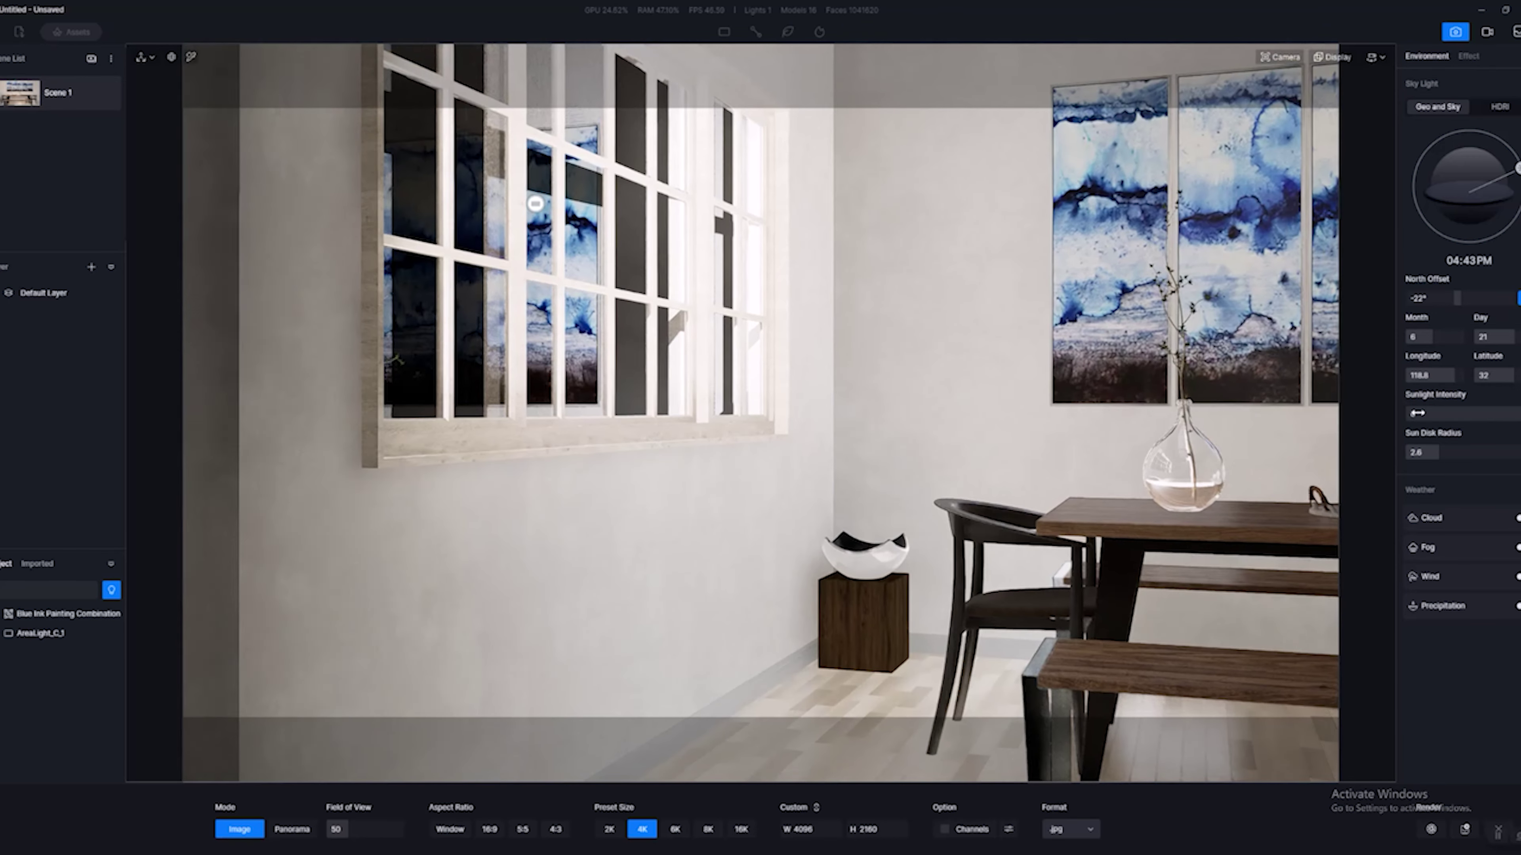
left_click(1415, 414)
type(".01")
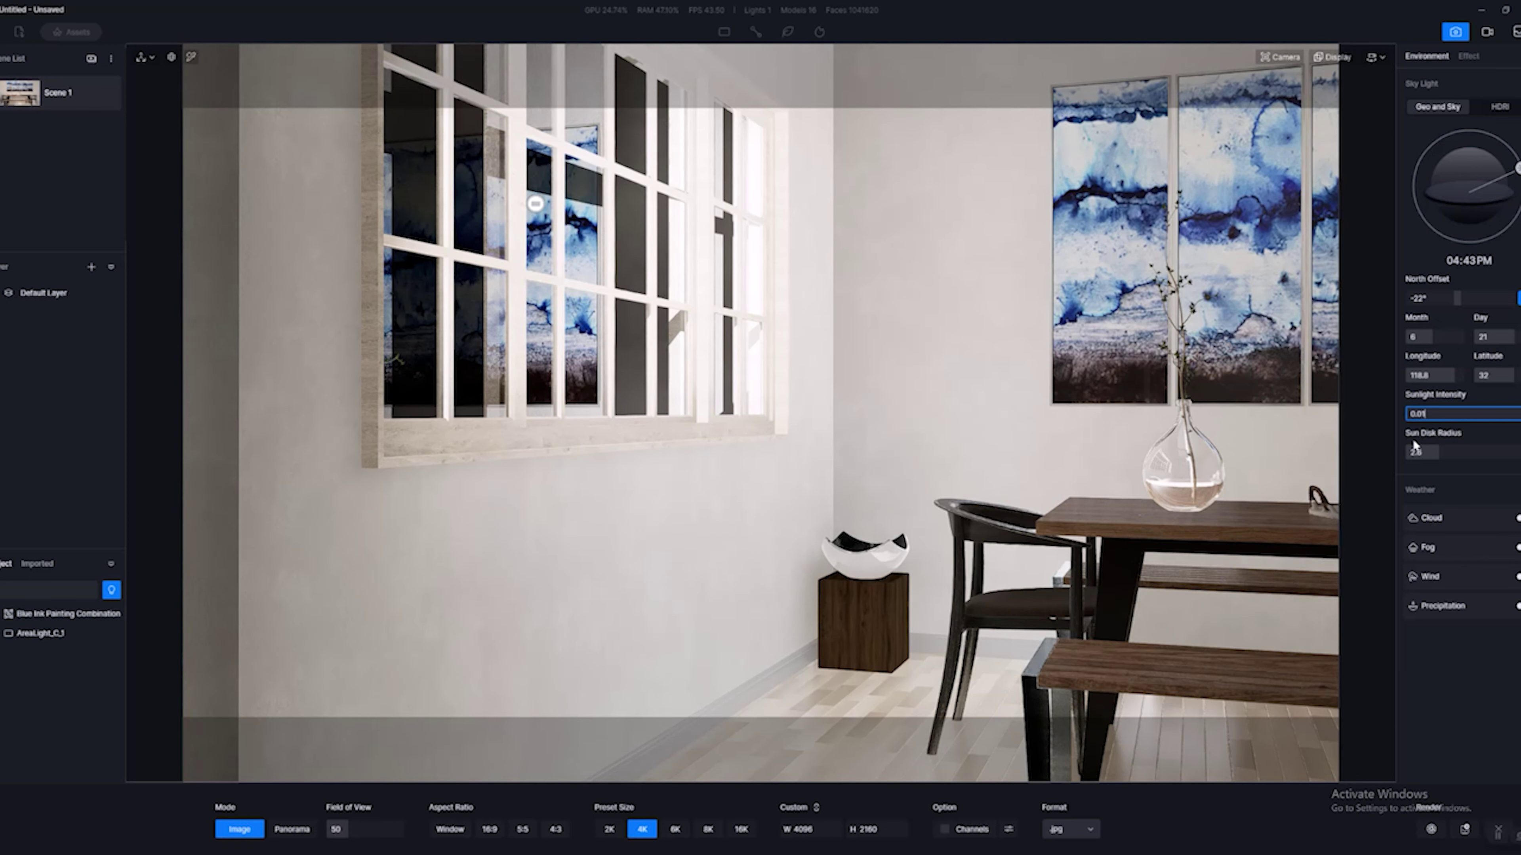
key("Return")
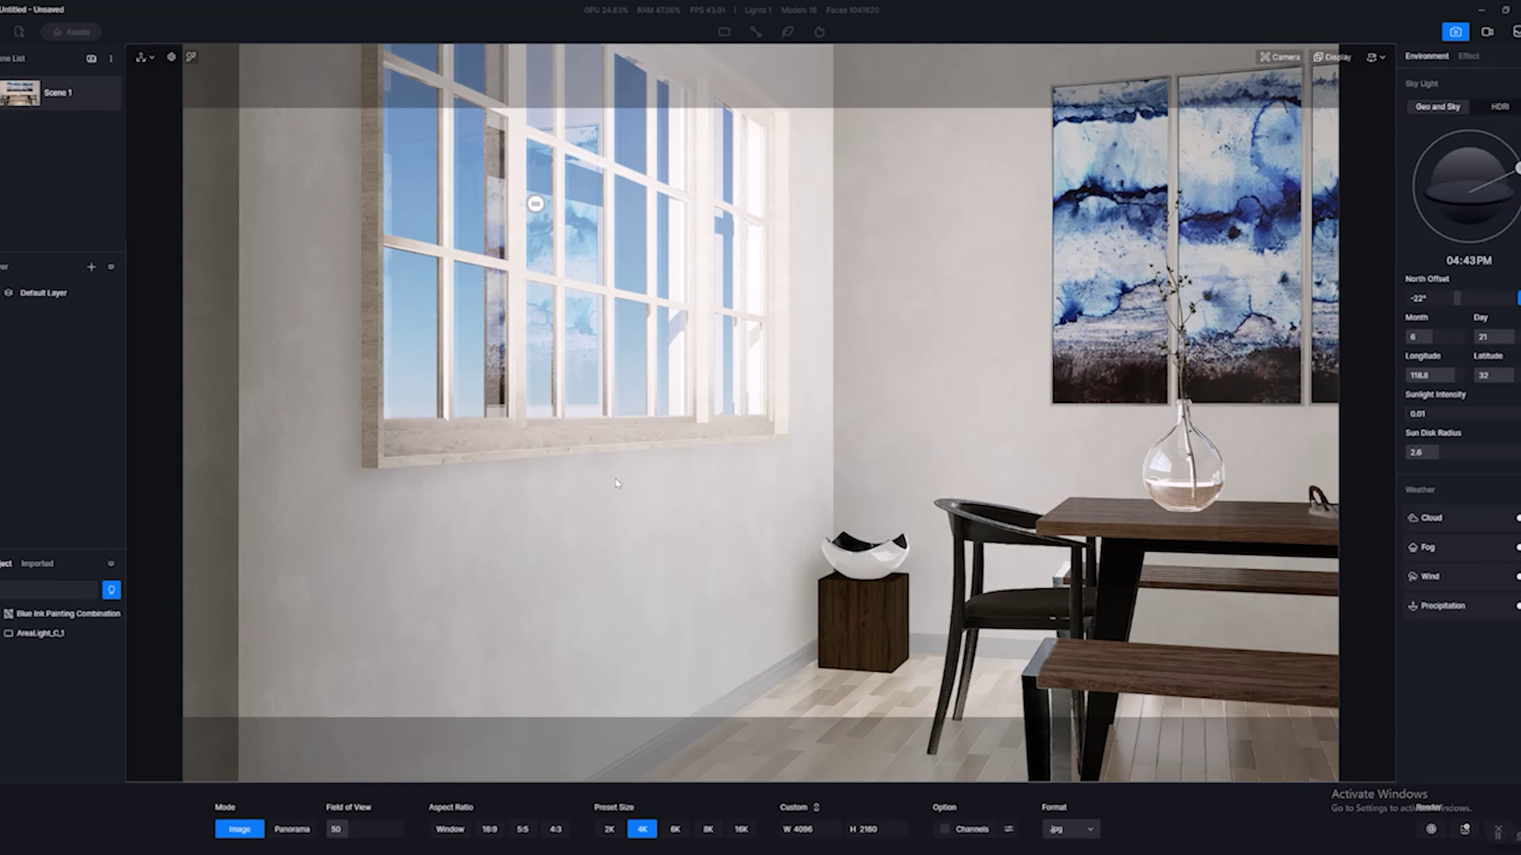
middle_click_drag(1091, 458, 863, 486)
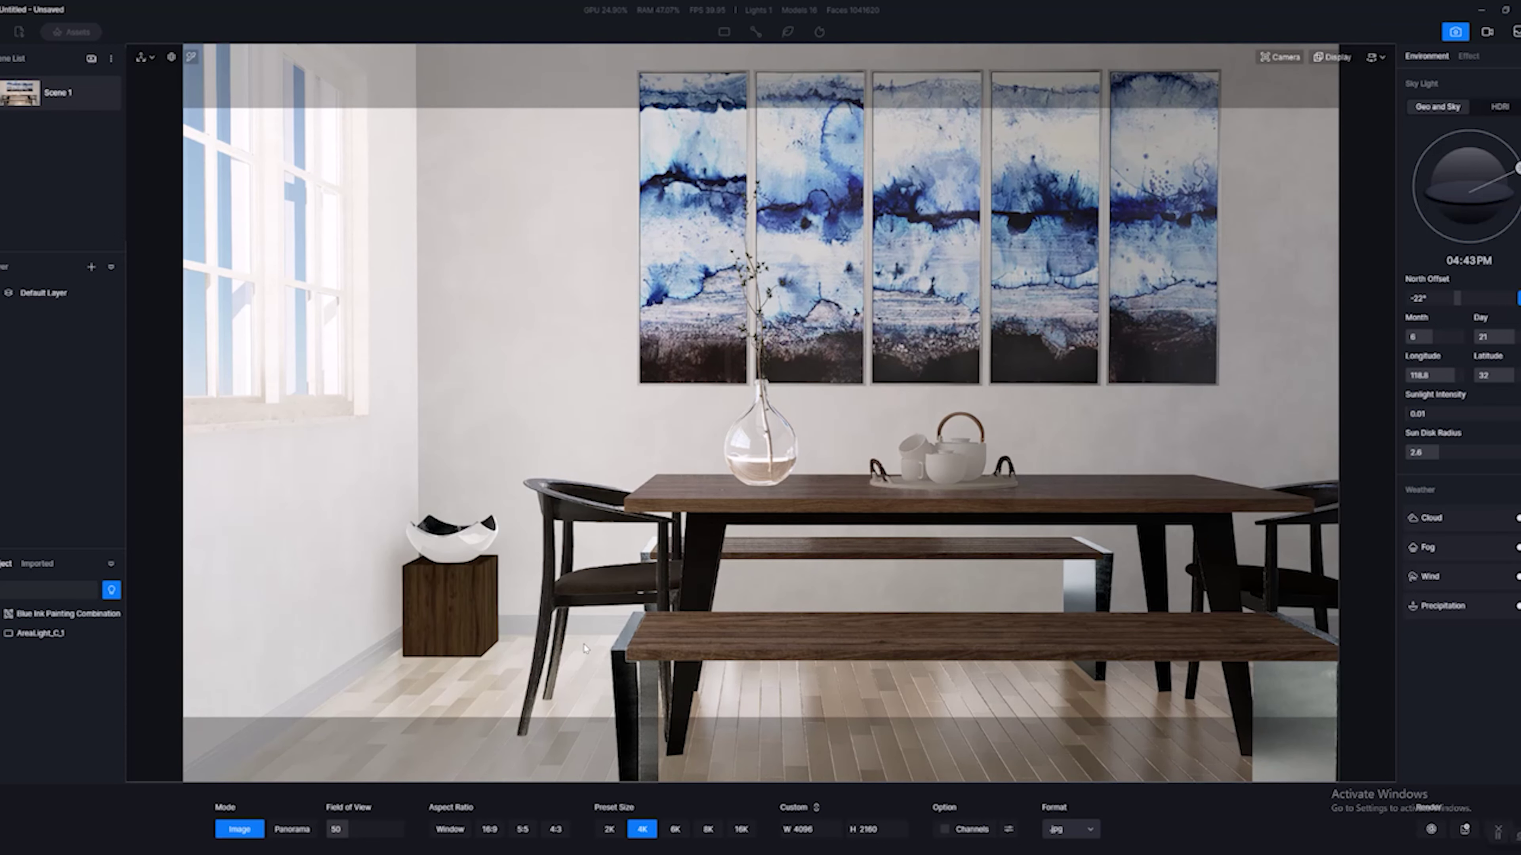
middle_click_drag(896, 491, 783, 546)
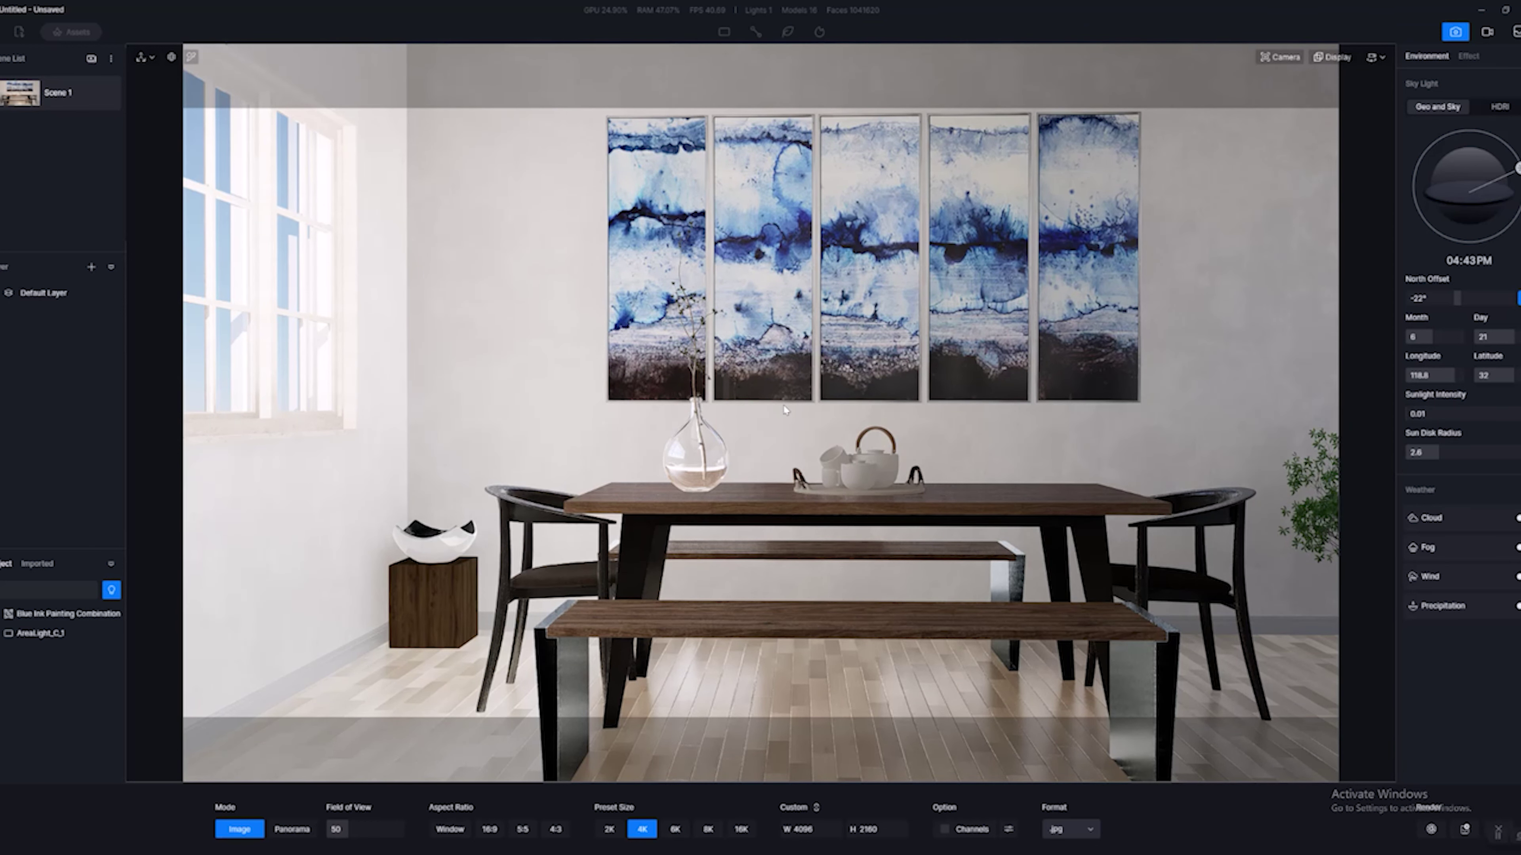
right_click_drag(786, 410, 662, 384)
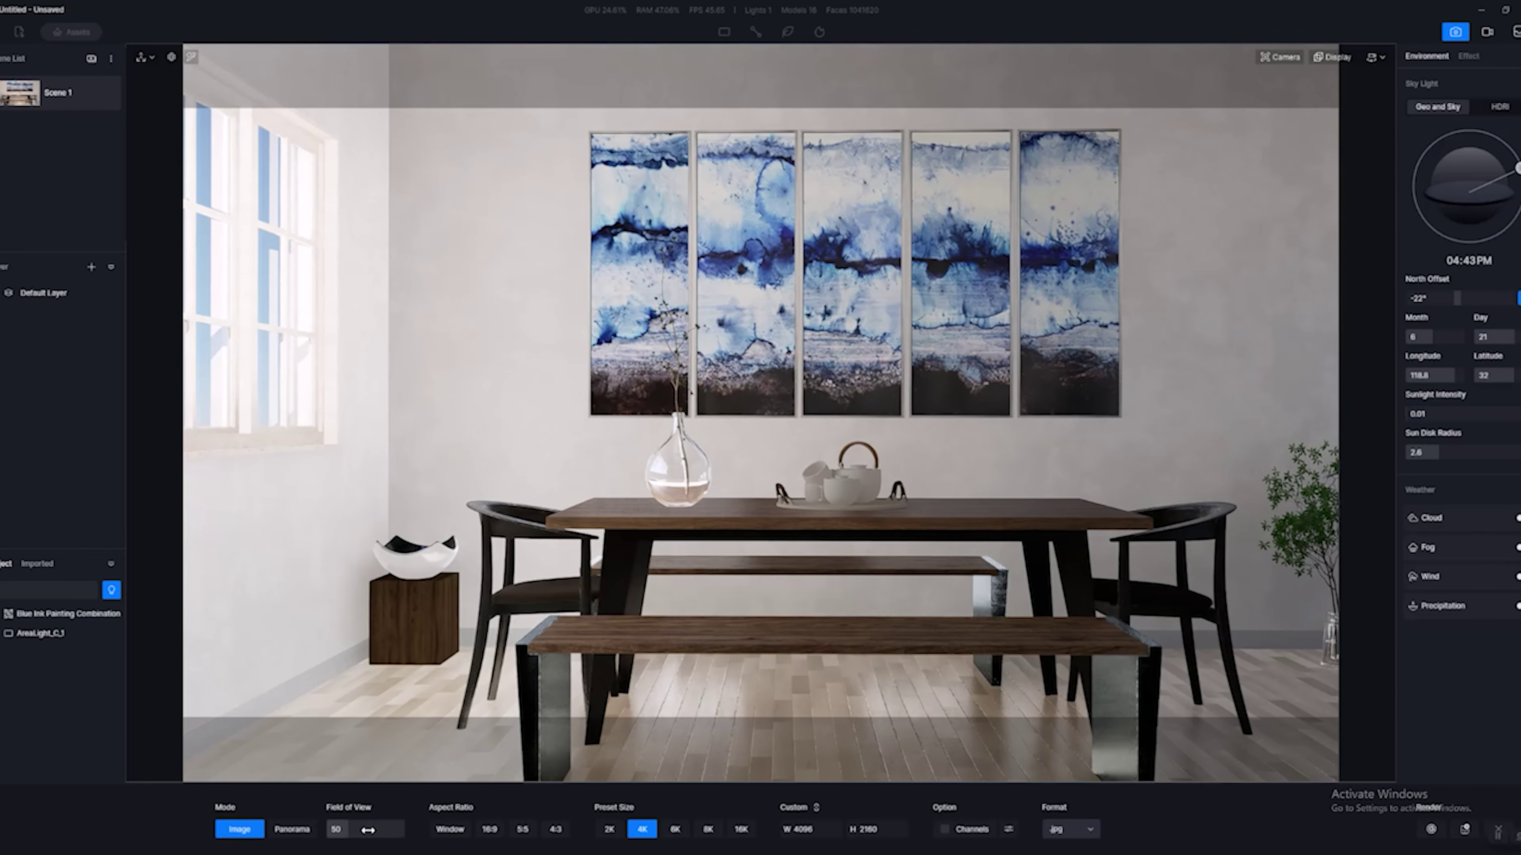
Open the finished image Render 1 Light Outside Window.jpg and examine the plant vase, floor and tabletop items up close.
mouse_move(323, 853)
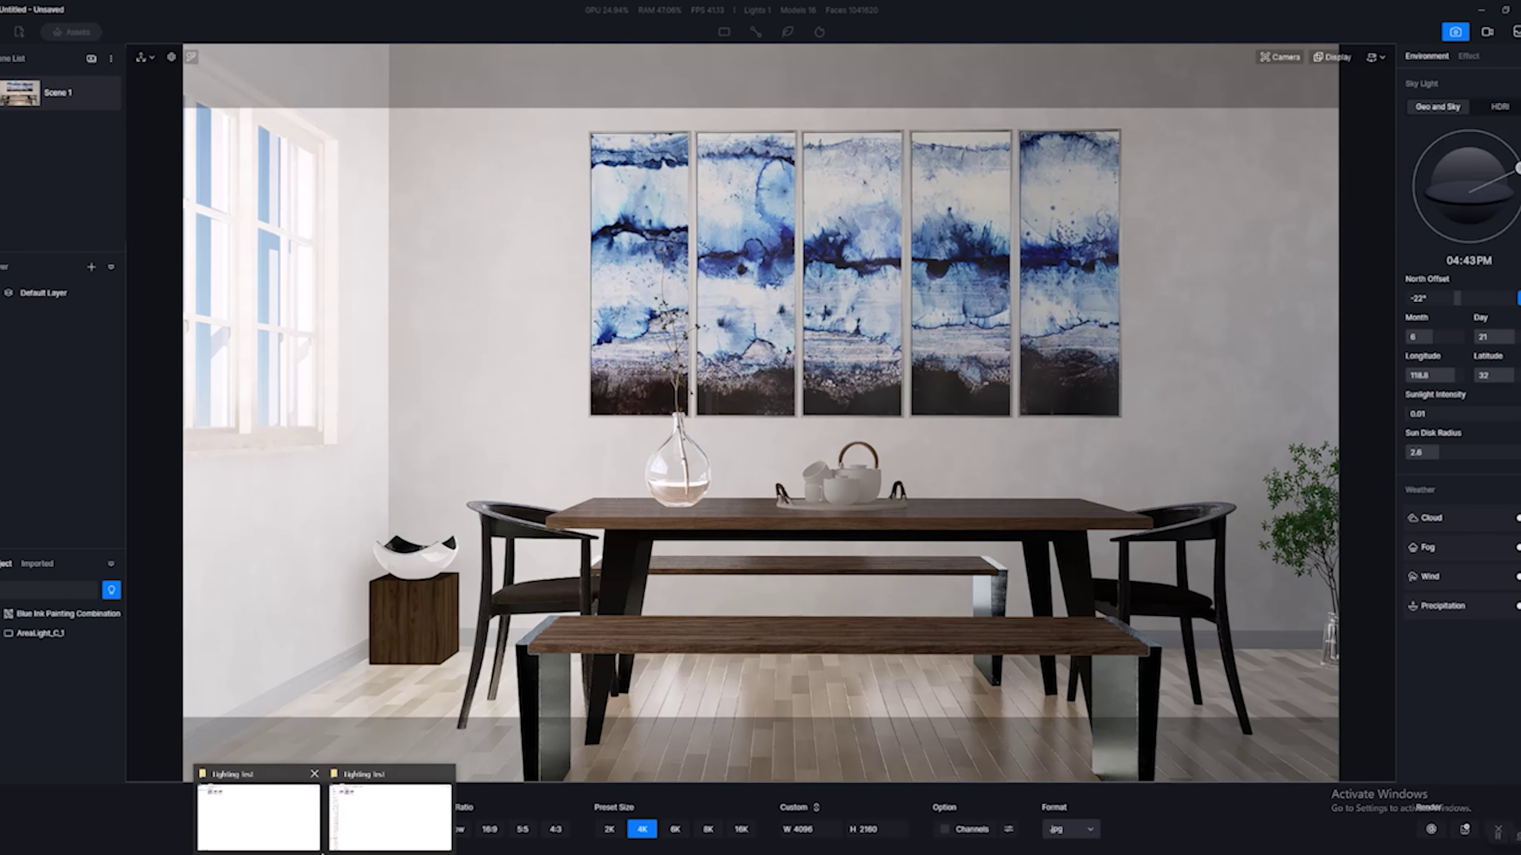
left_click(265, 819)
double_click(196, 102)
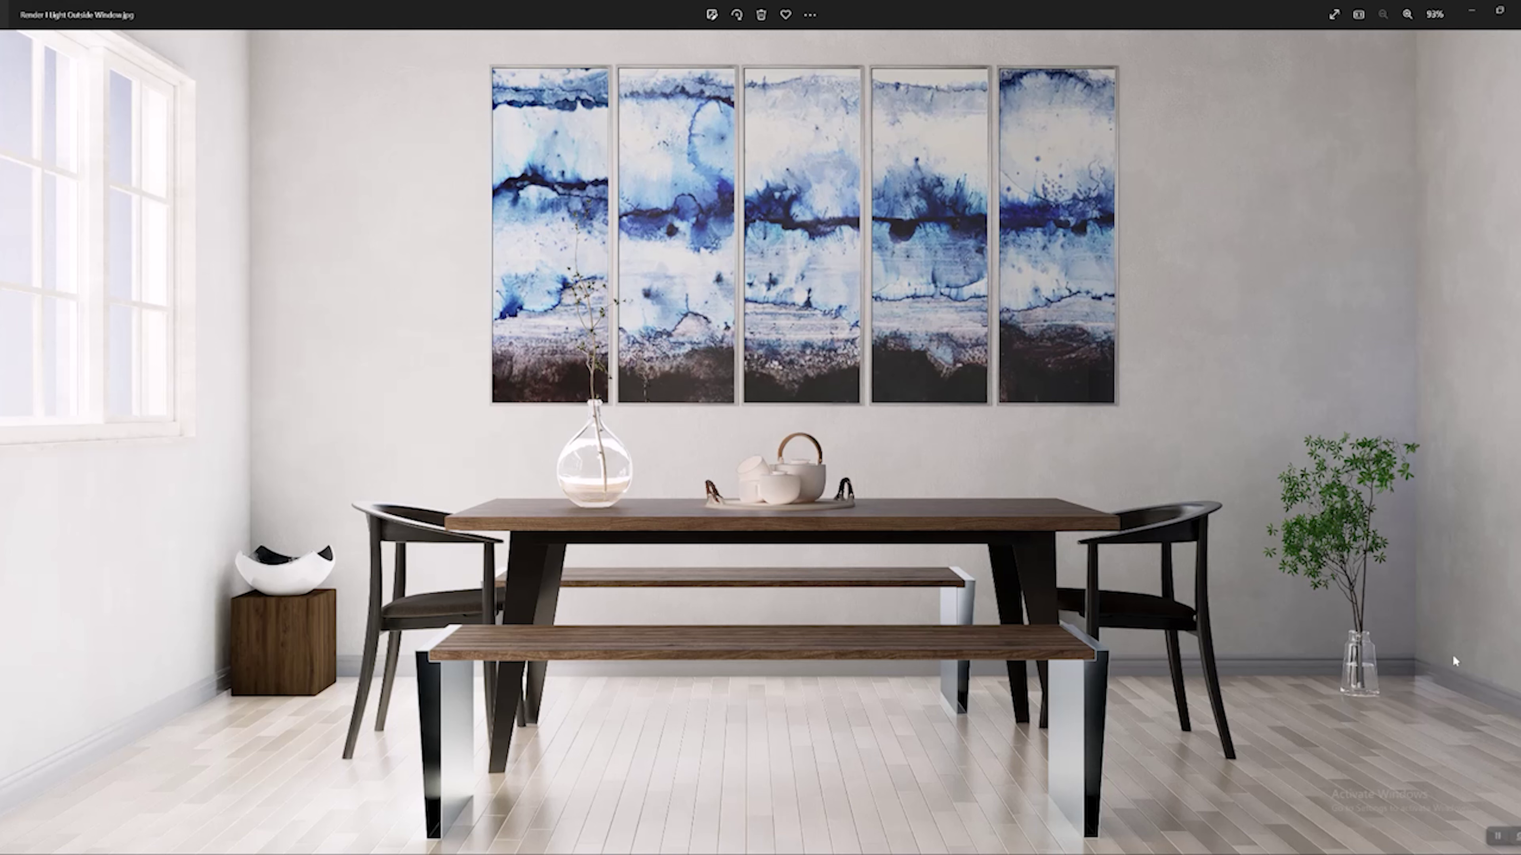
scroll(1452, 655, "up", 5)
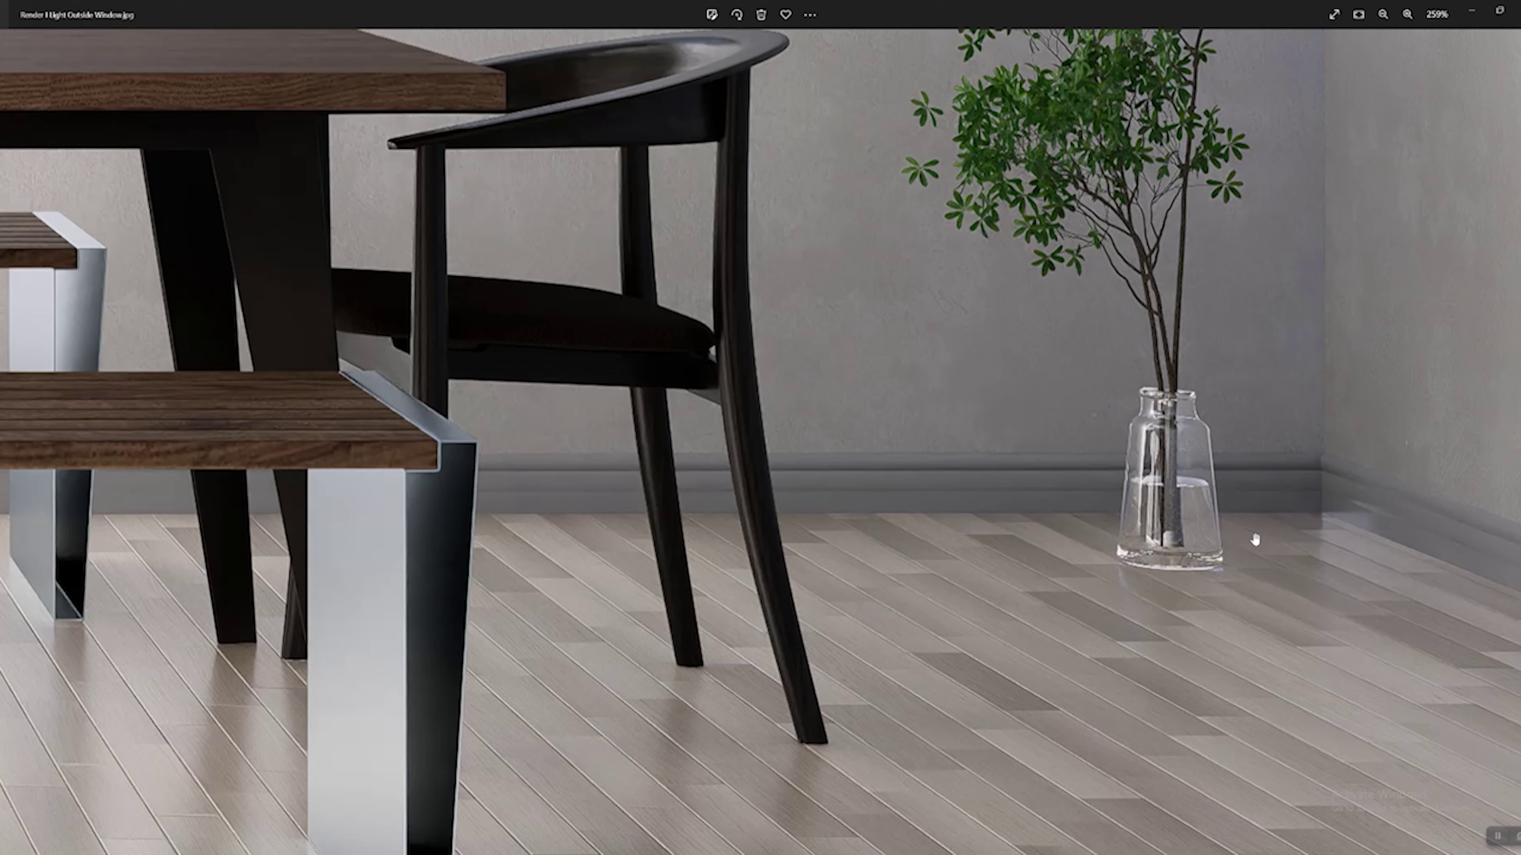
scroll(859, 537, "down", 6)
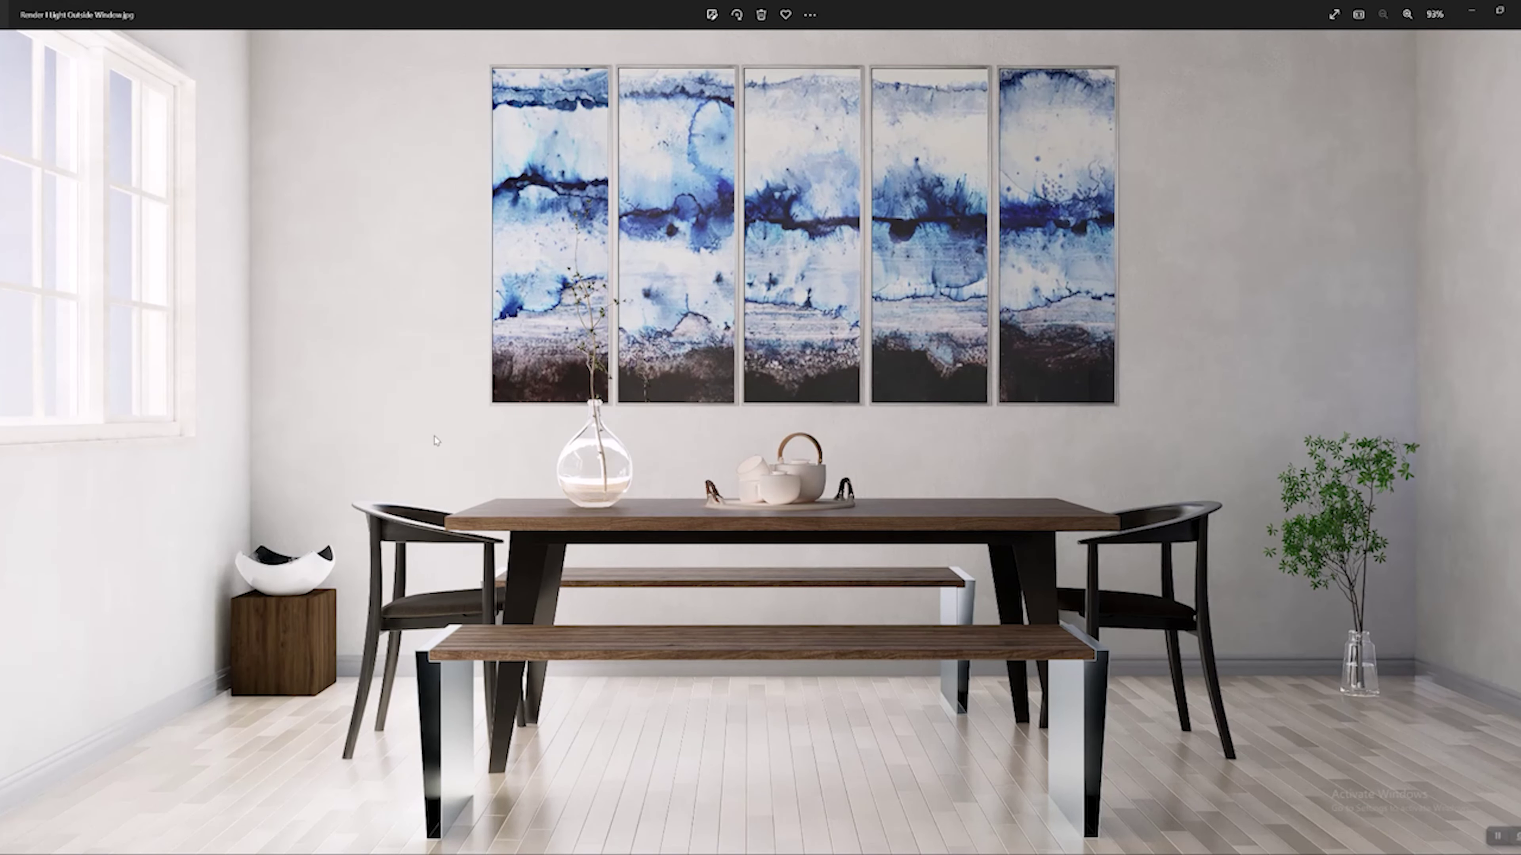
scroll(536, 442, "up", 5)
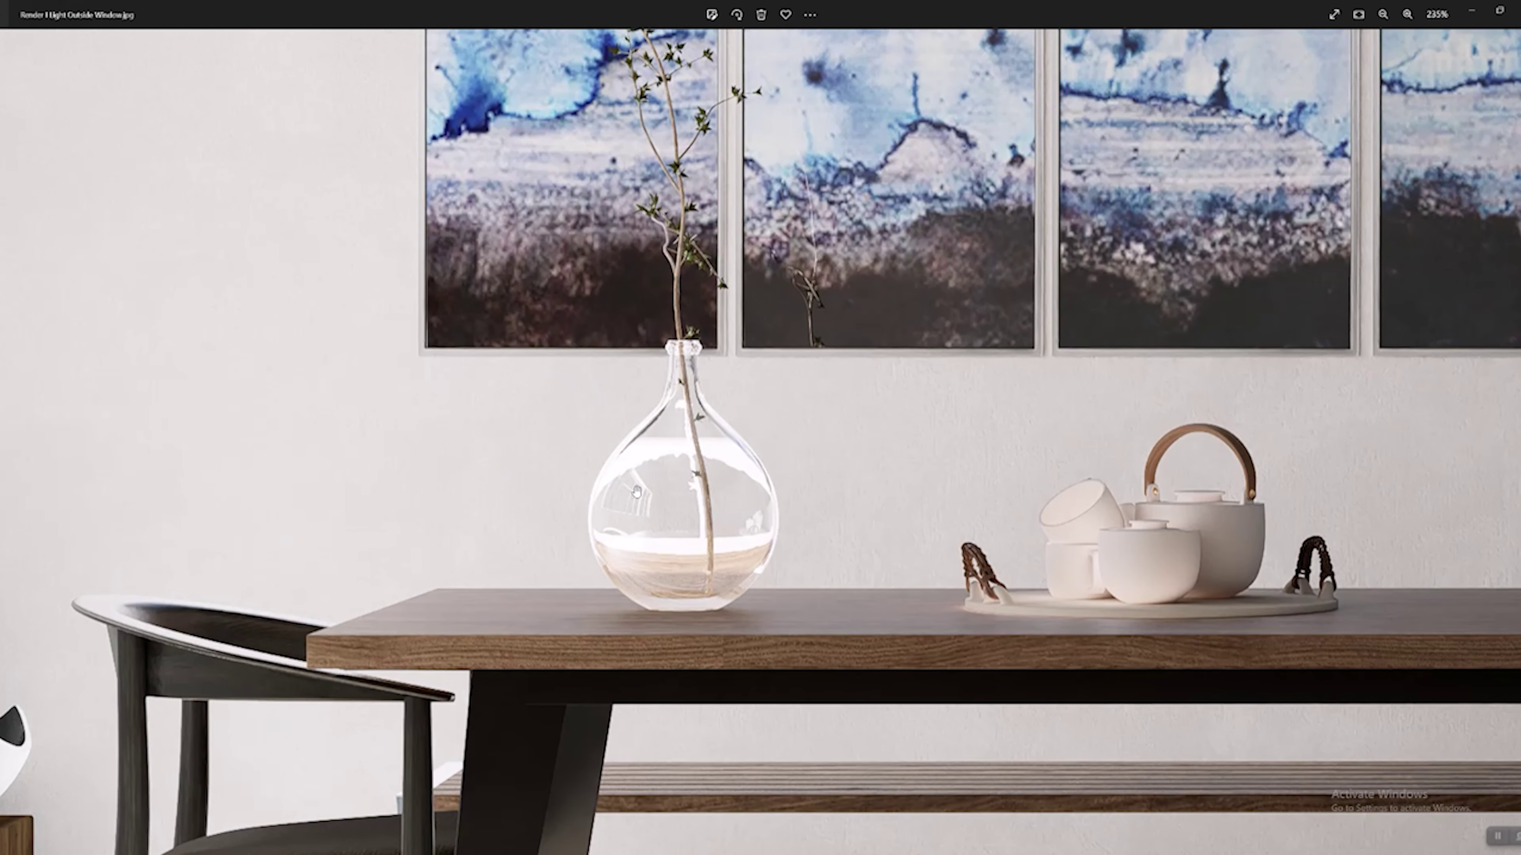
Examine the glass vase, tea set and the bowl on the wooden block up close in Render 1 Light Outside Window.jpg.
scroll(636, 492, "down", 5)
scroll(636, 491, "up", 3)
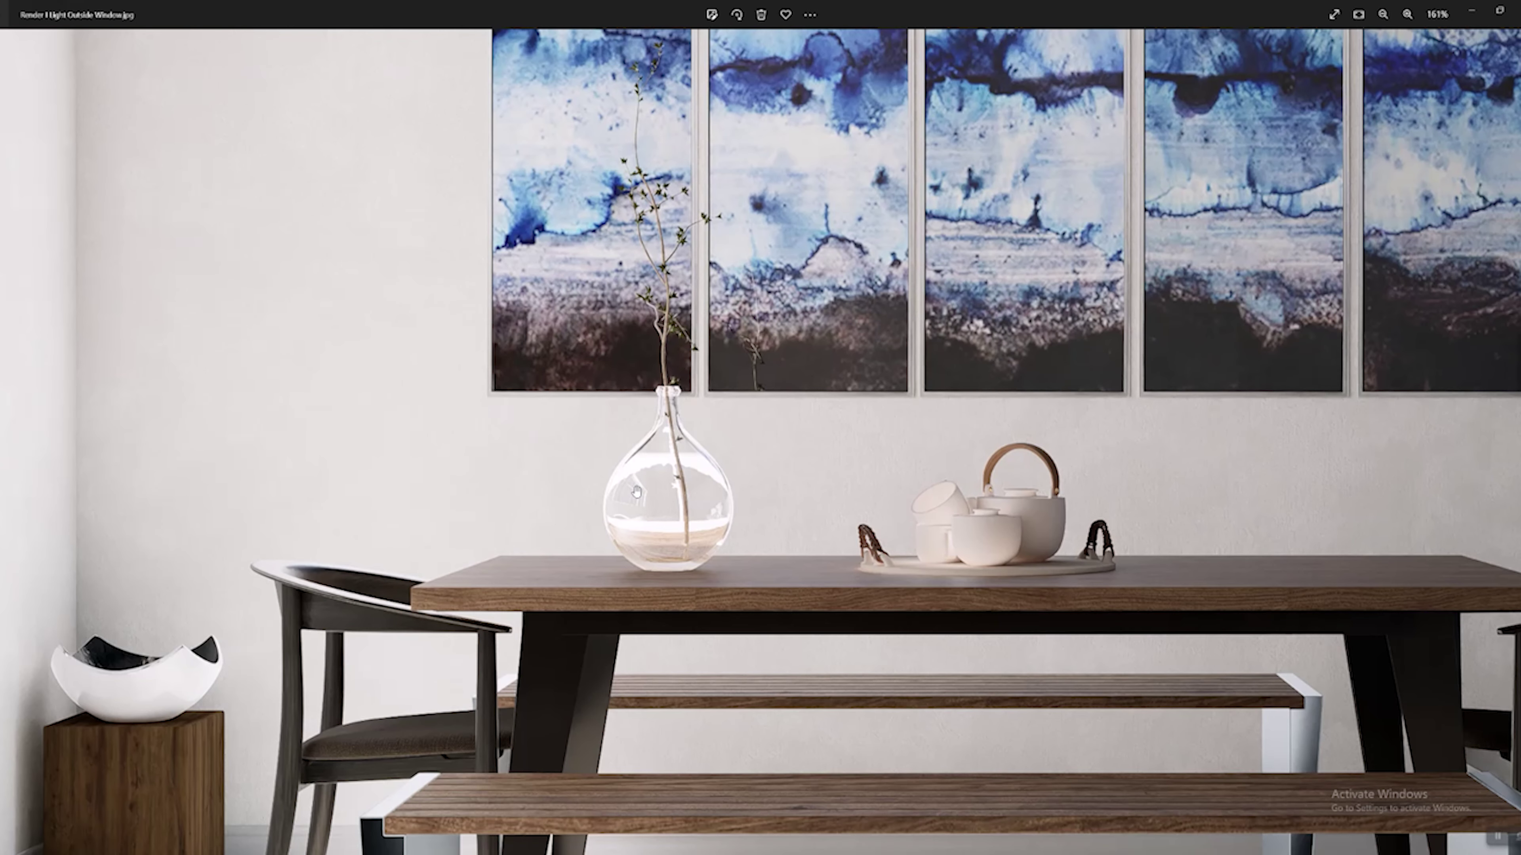
scroll(637, 491, "down", 3)
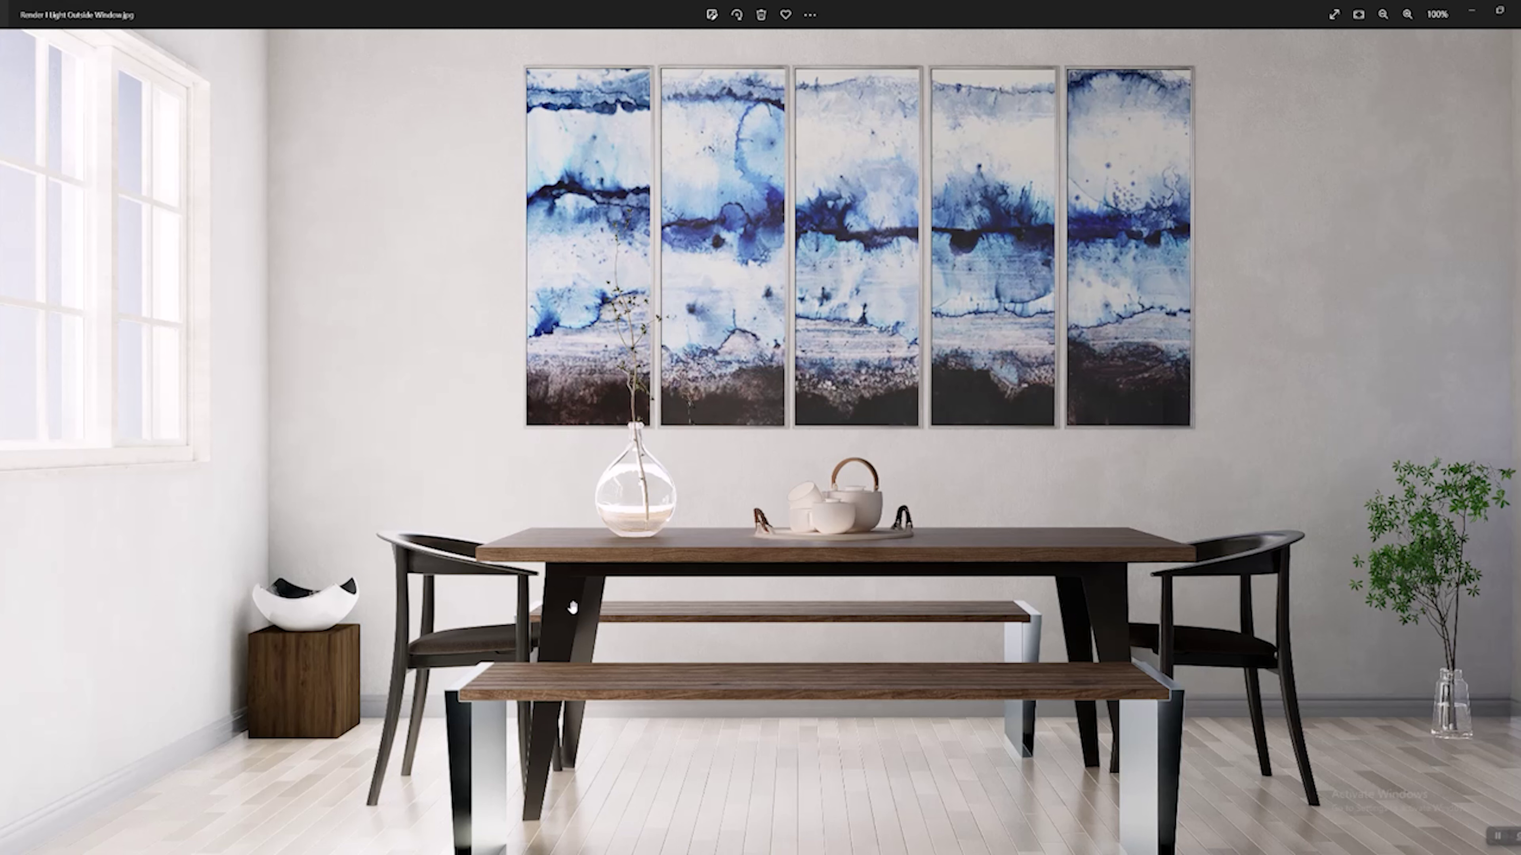
scroll(572, 607, "up", 10)
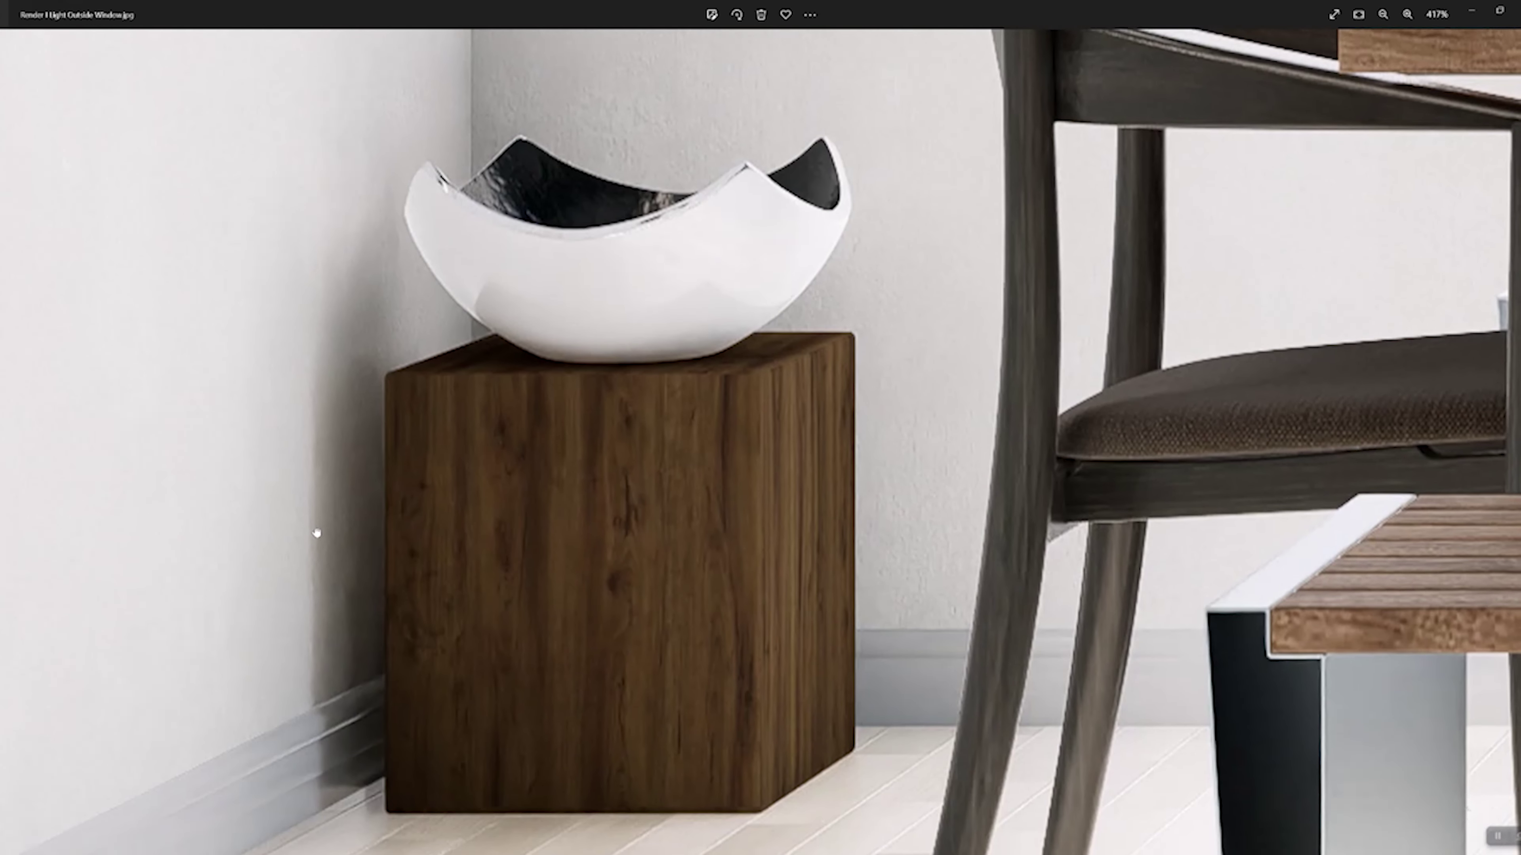
scroll(560, 300, "down", 3)
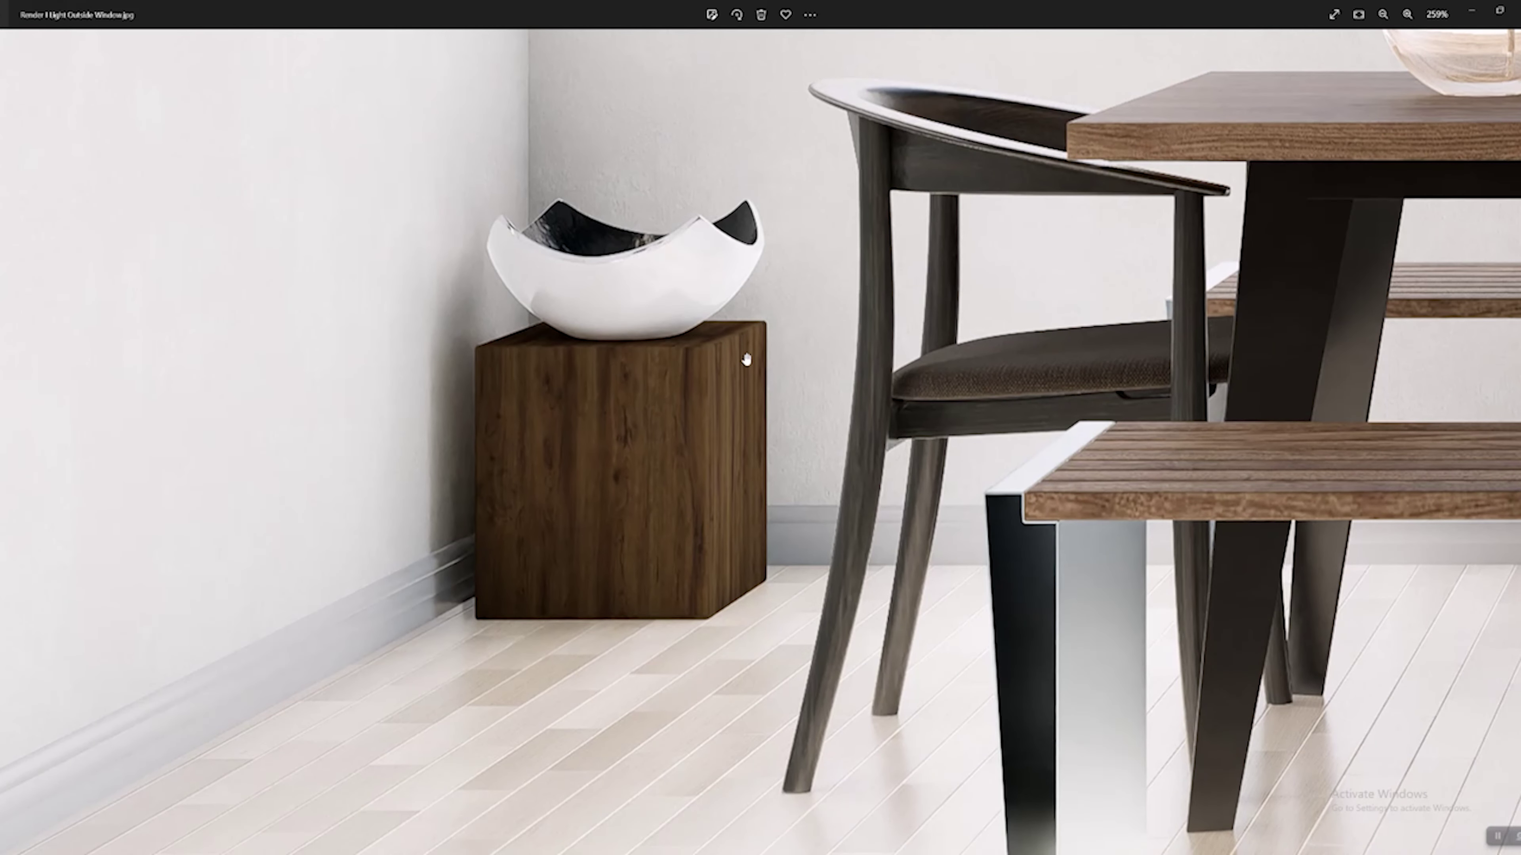
scroll(581, 358, "down", 5)
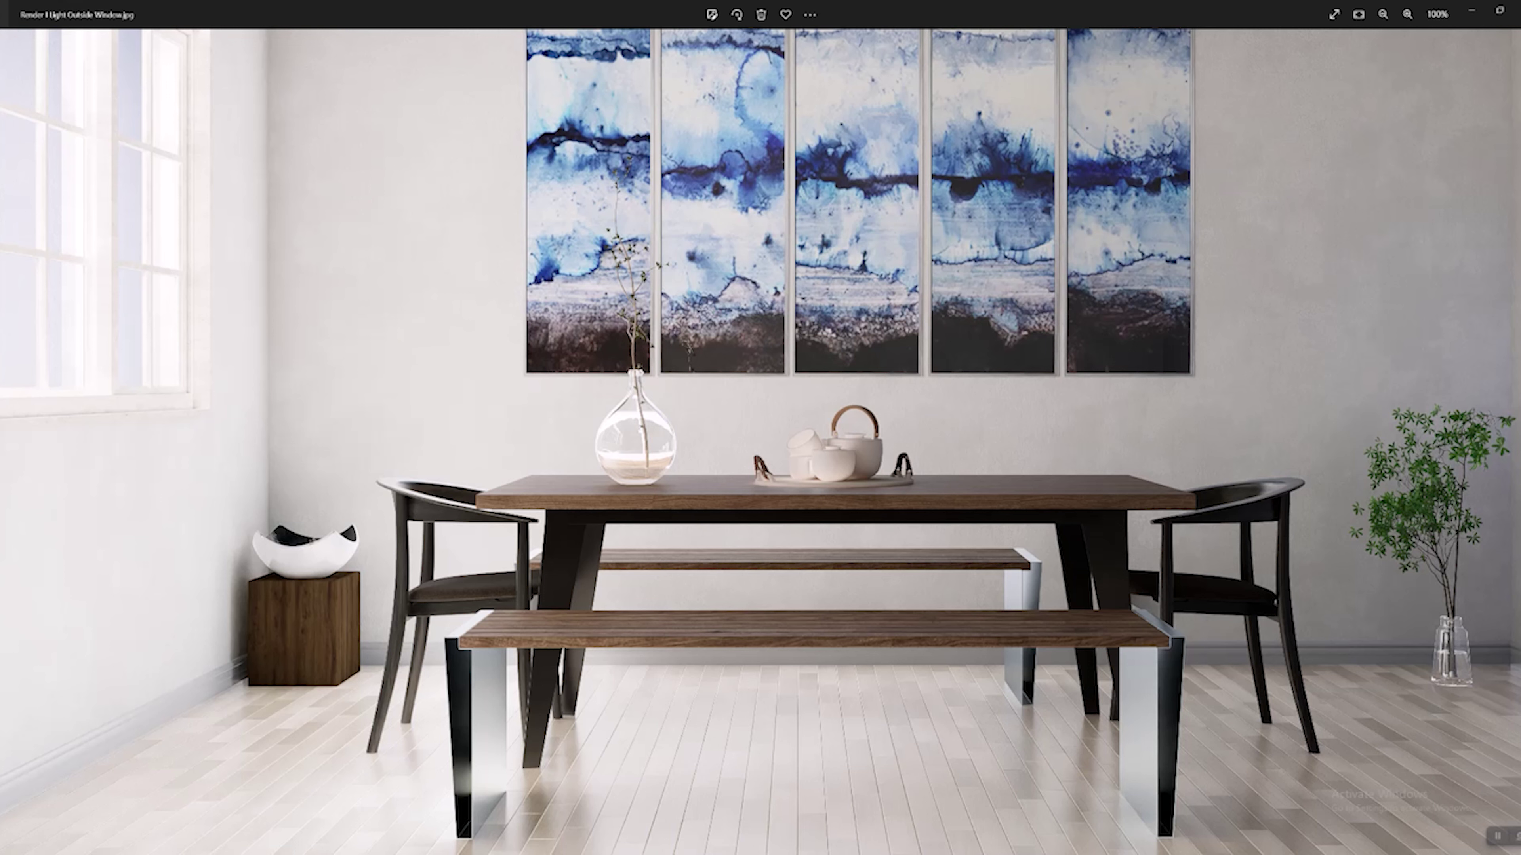
Open the Render II Light Outside Window with Skylight image from the Lighting Test folder.
mouse_move(326, 848)
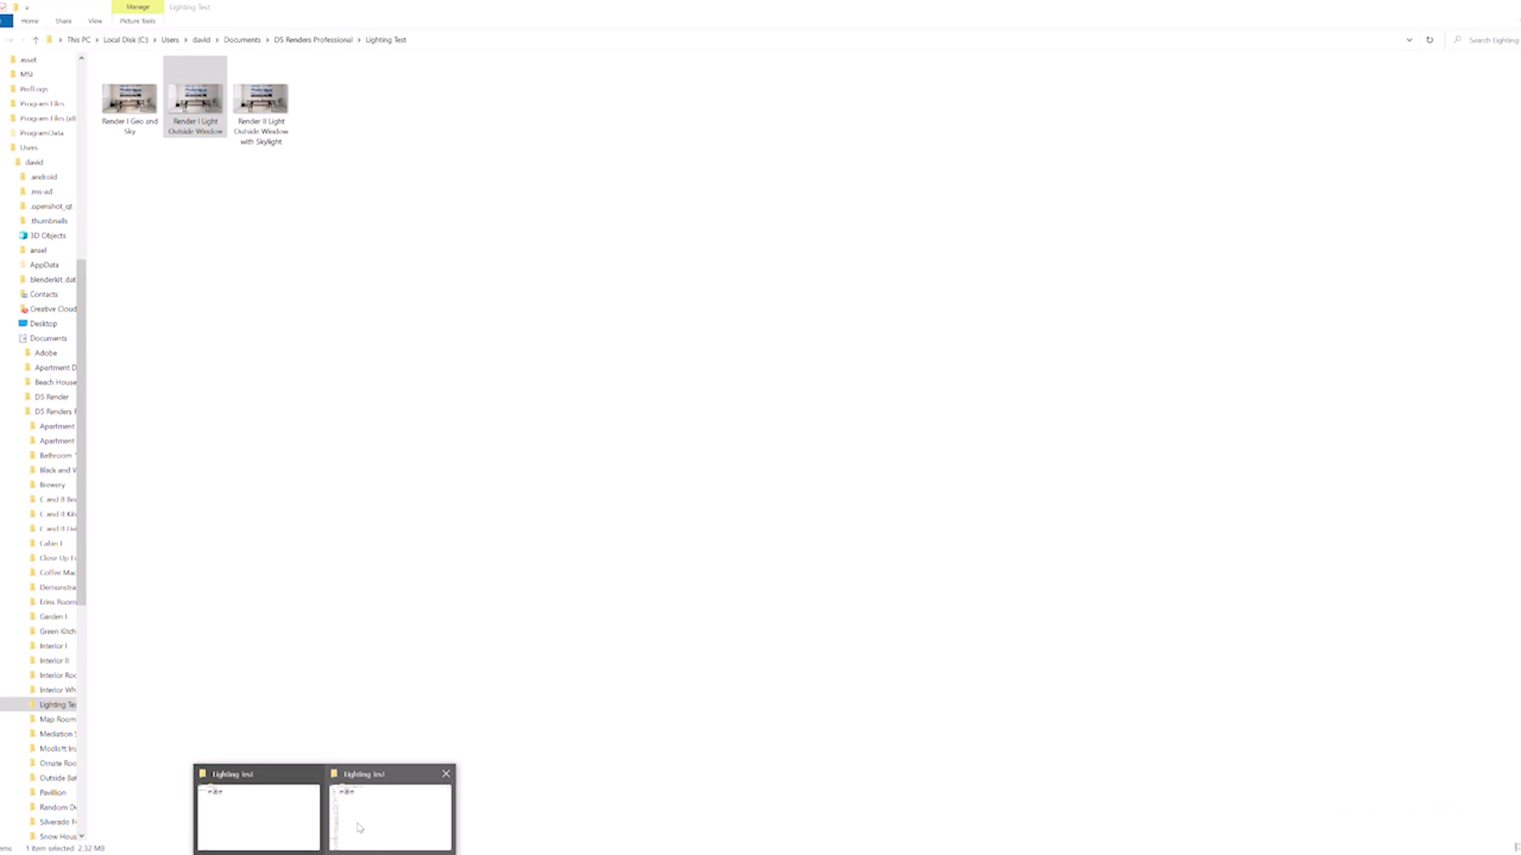
left_click(360, 825)
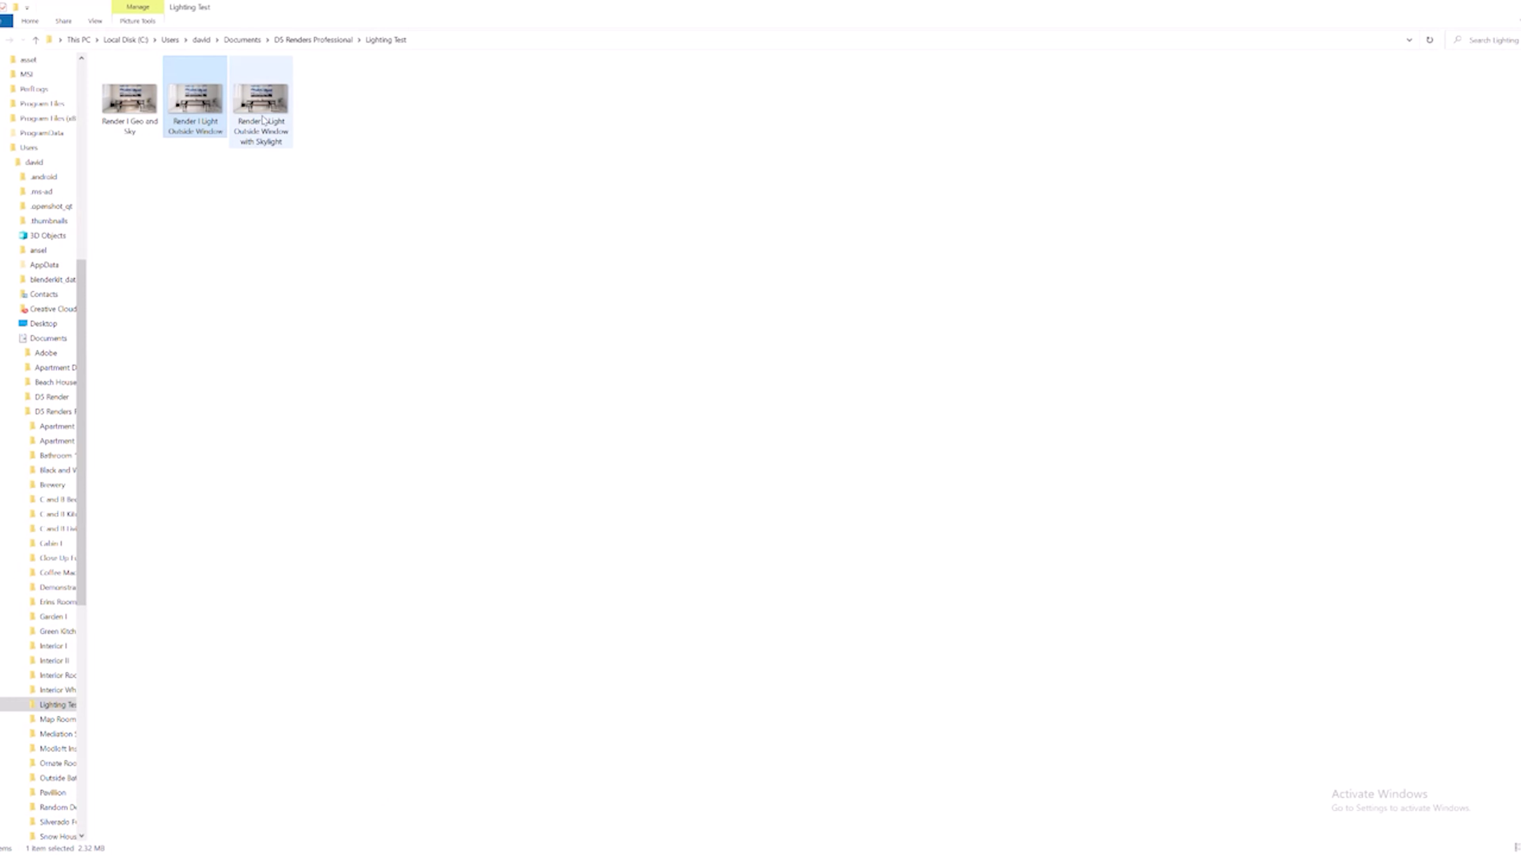
double_click(263, 120)
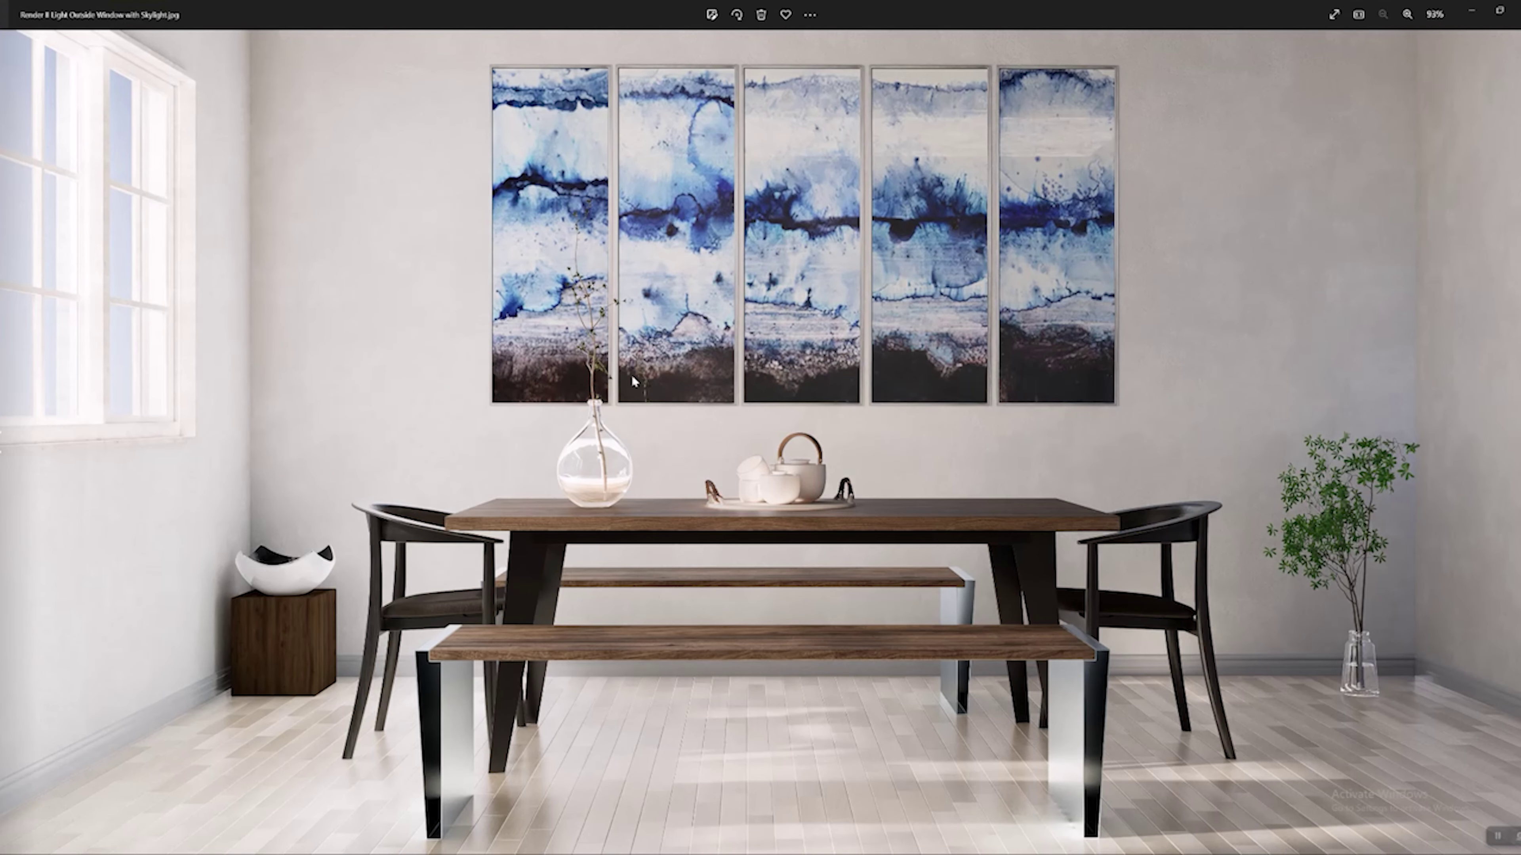
mouse_move(327, 847)
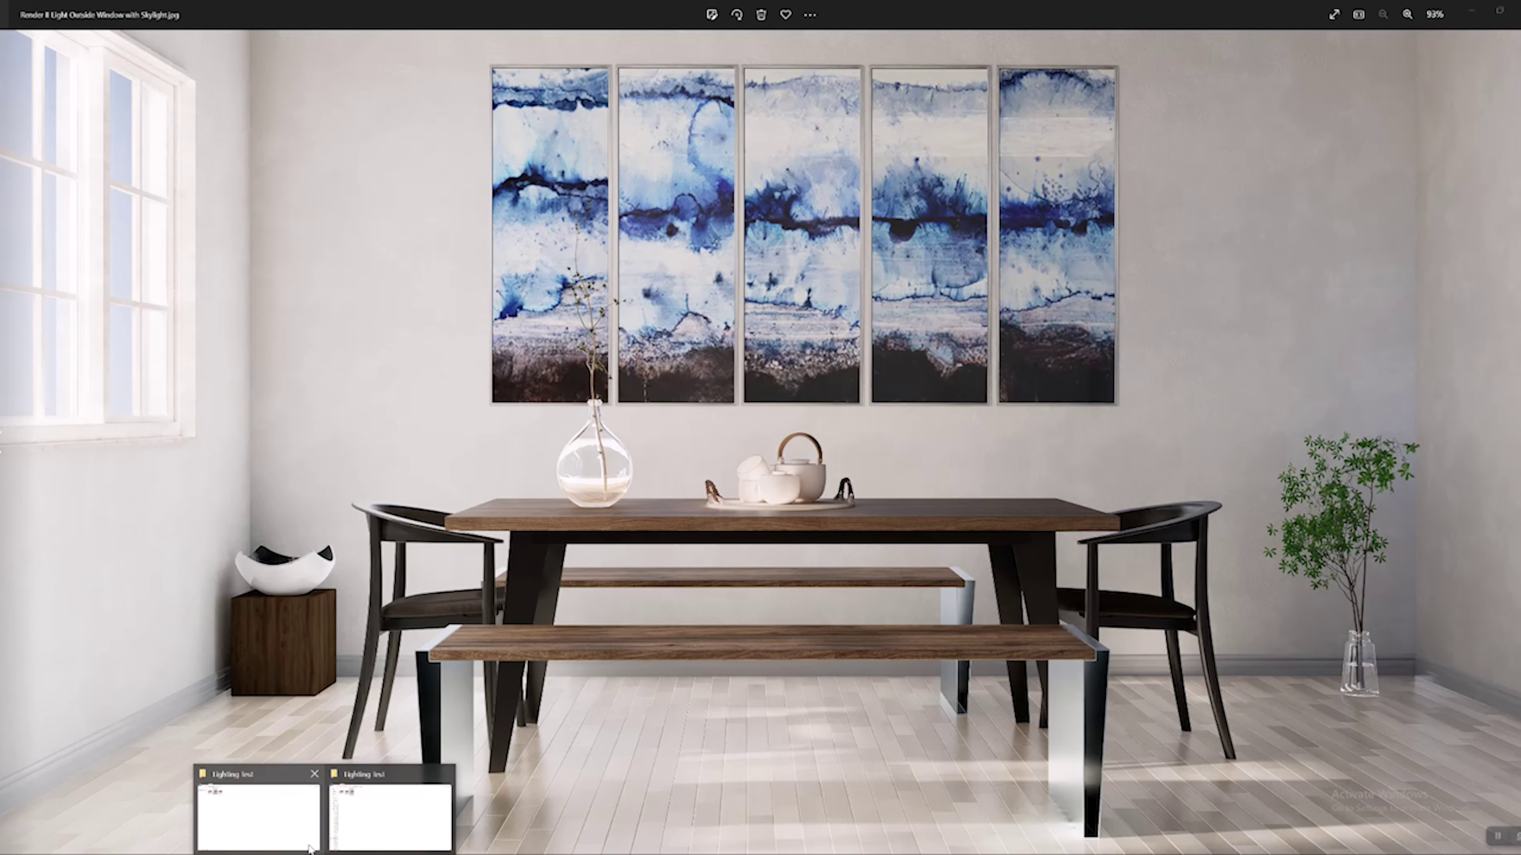
left_click(293, 826)
left_click(261, 97)
key("Return")
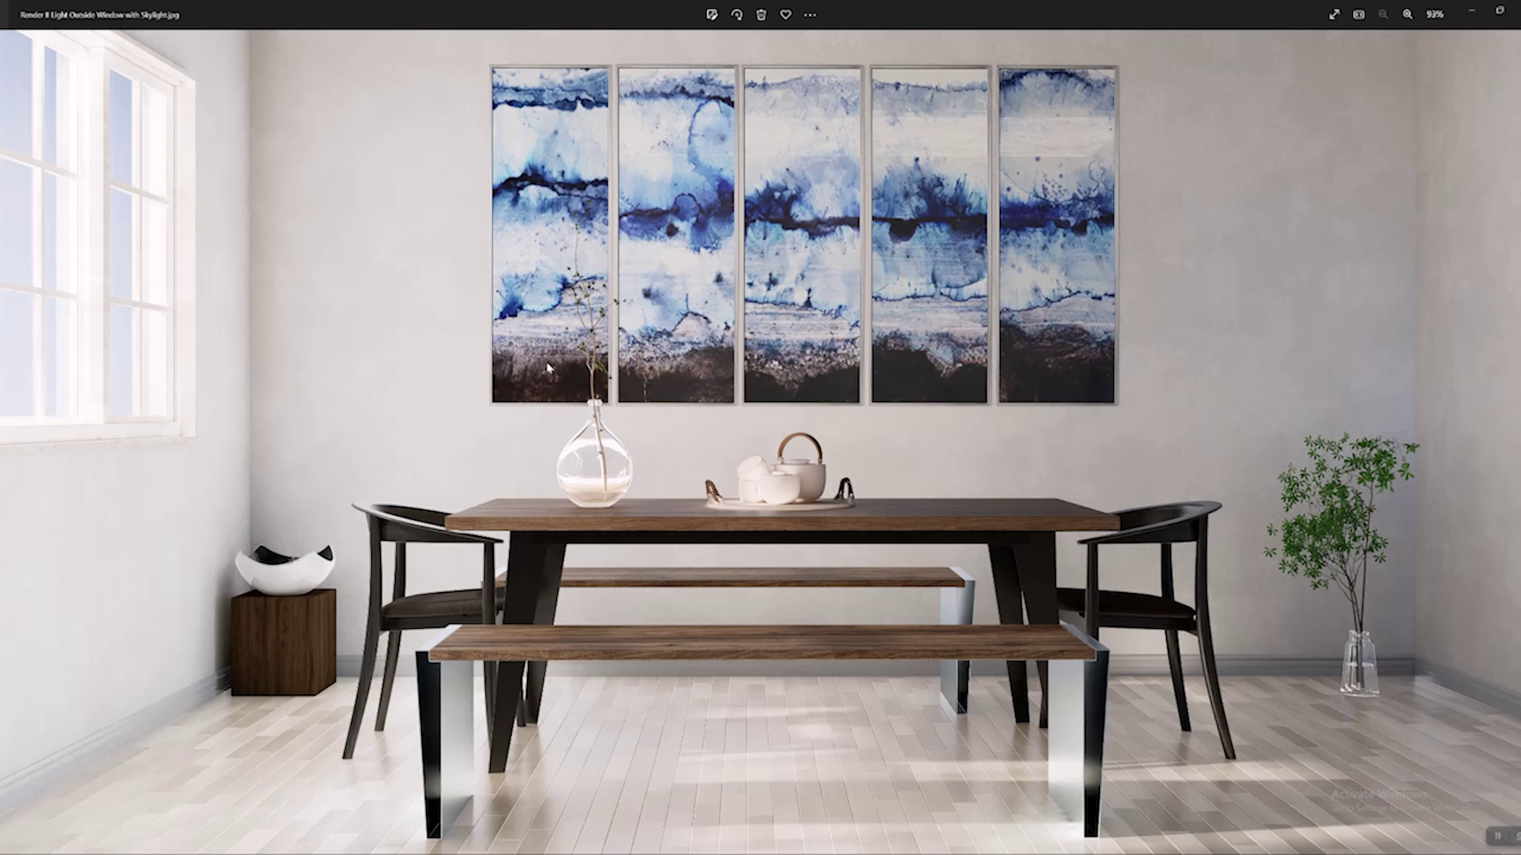
Examine the floor reflections, tea set, glass vase and wall art in the skylight render, up close and as a whole.
scroll(845, 776, "up", 5)
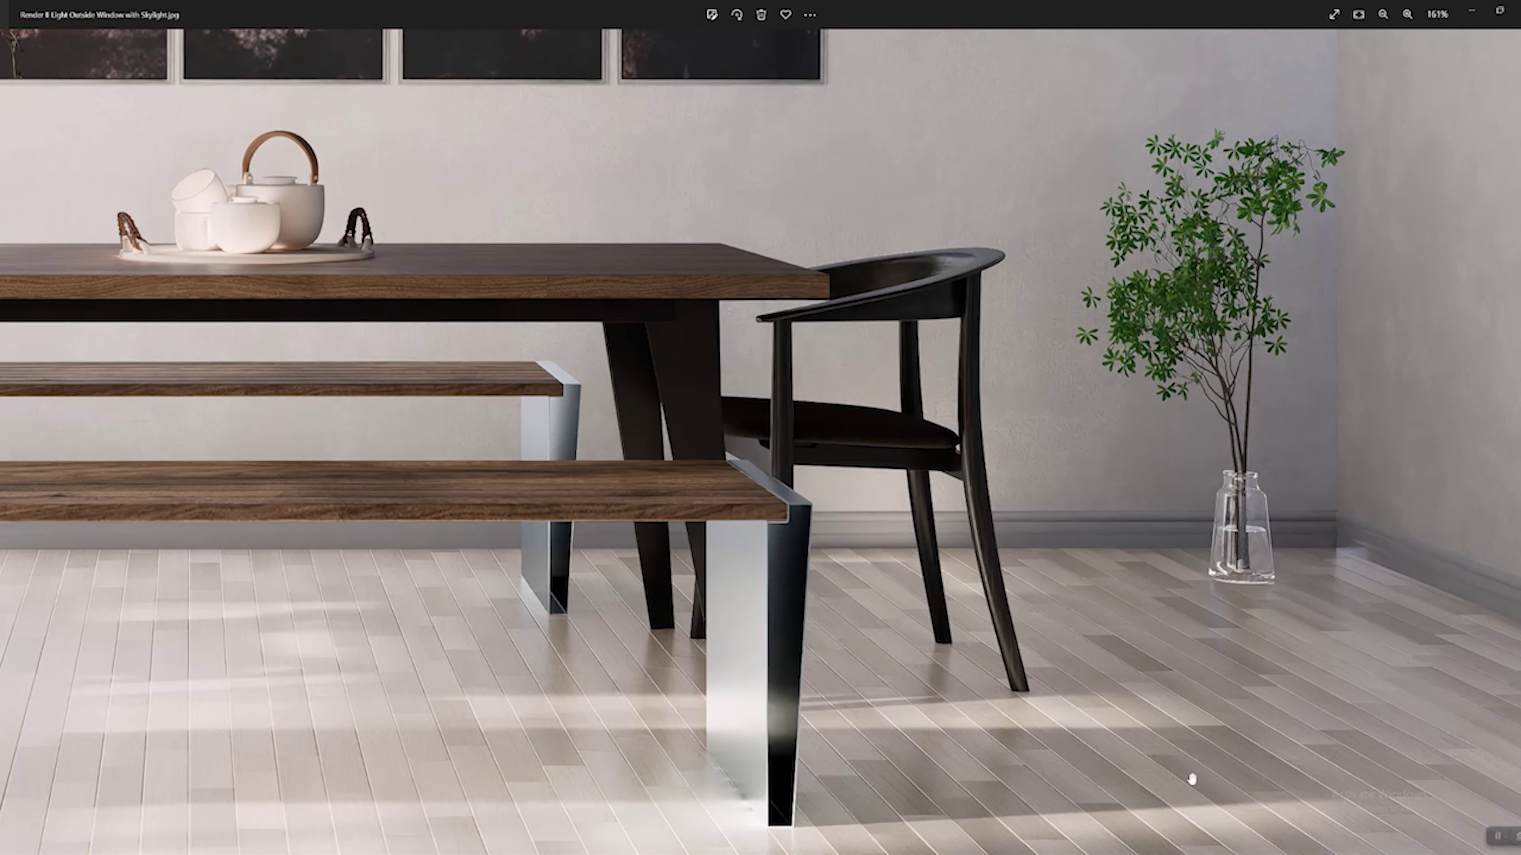
mouse_move(384, 407)
left_mouse_down()
mouse_move(618, 533)
mouse_move(689, 595)
left_mouse_up()
scroll(535, 487, "up", 3)
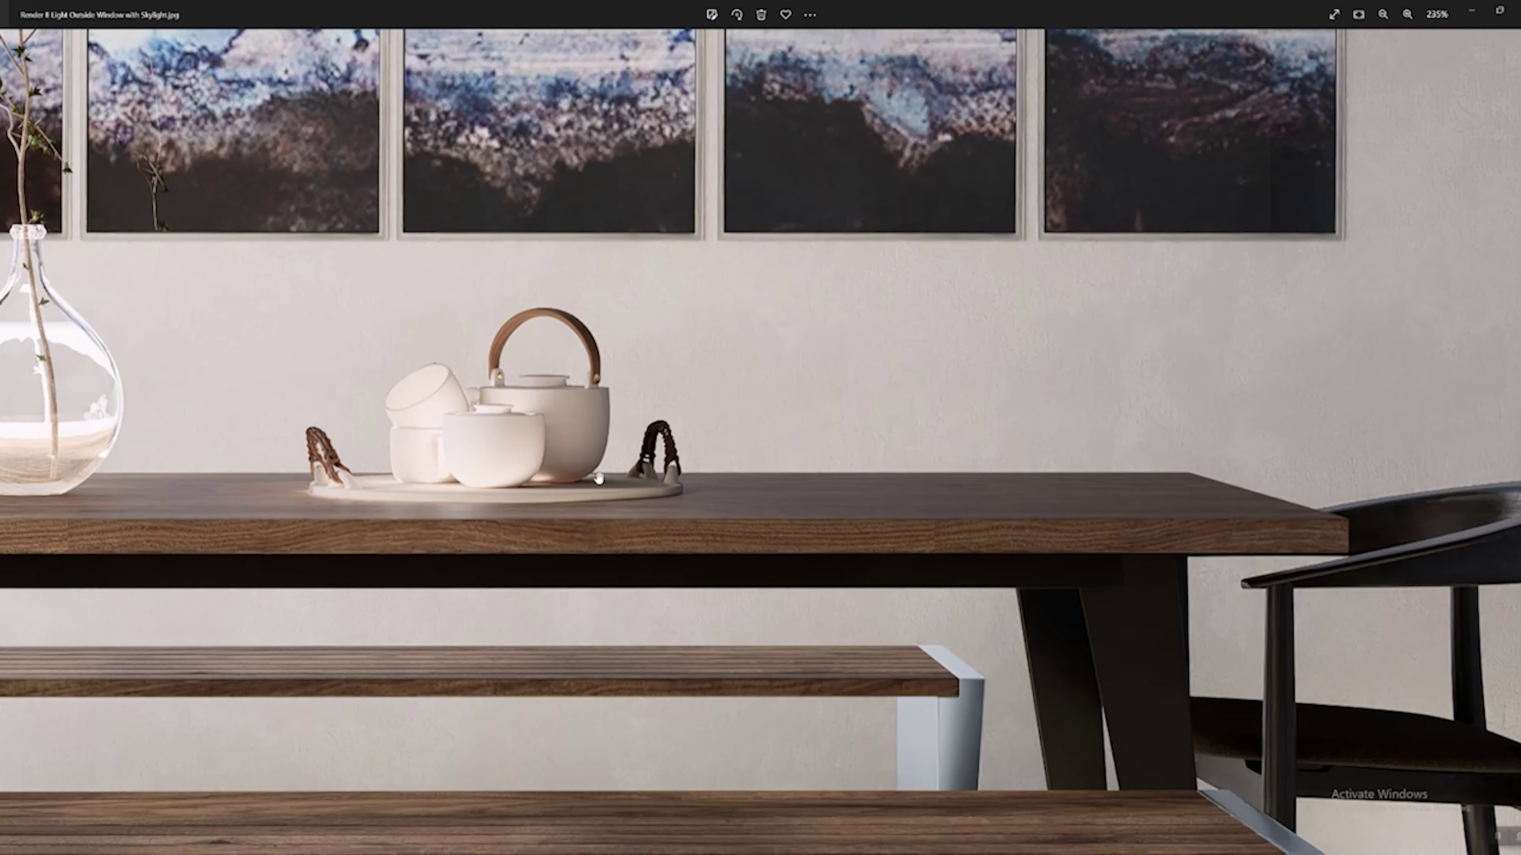
left_click_drag(506, 470, 605, 509)
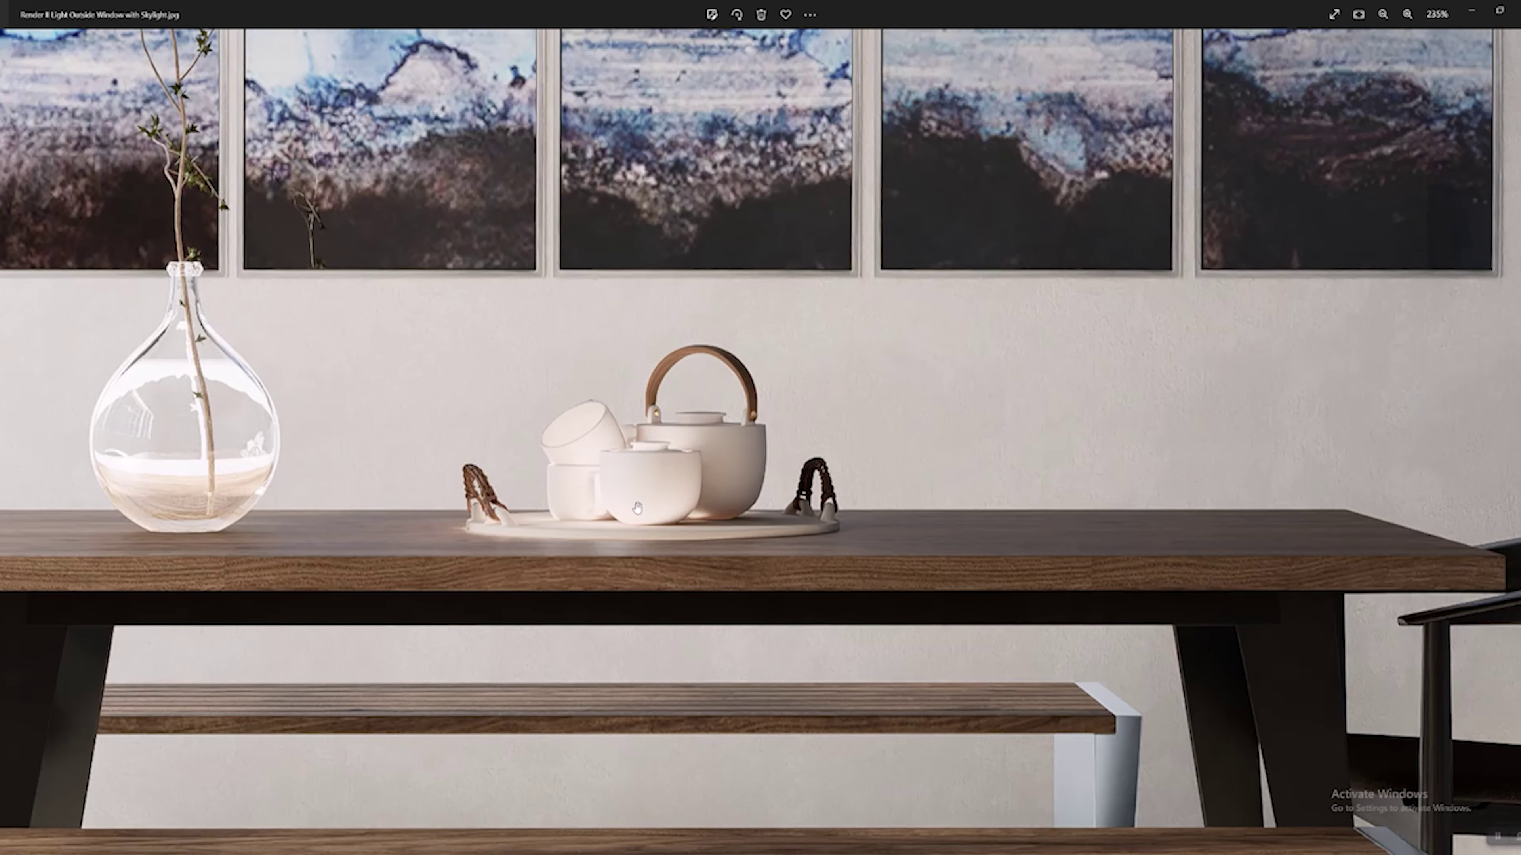
scroll(637, 508, "down", 3)
left_click_drag(604, 543, 663, 556)
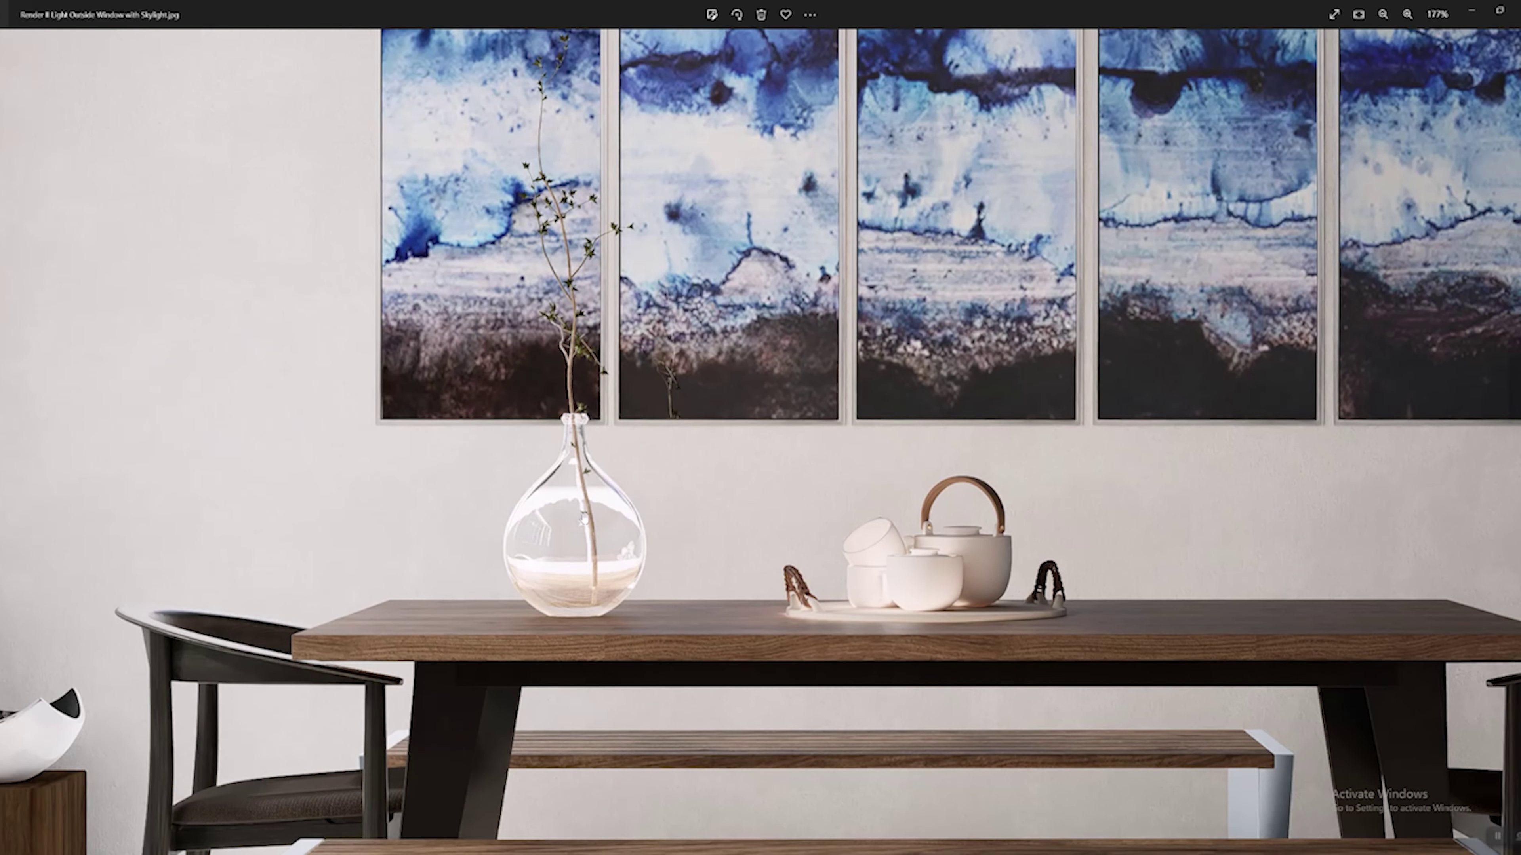
scroll(770, 494, "down", 3)
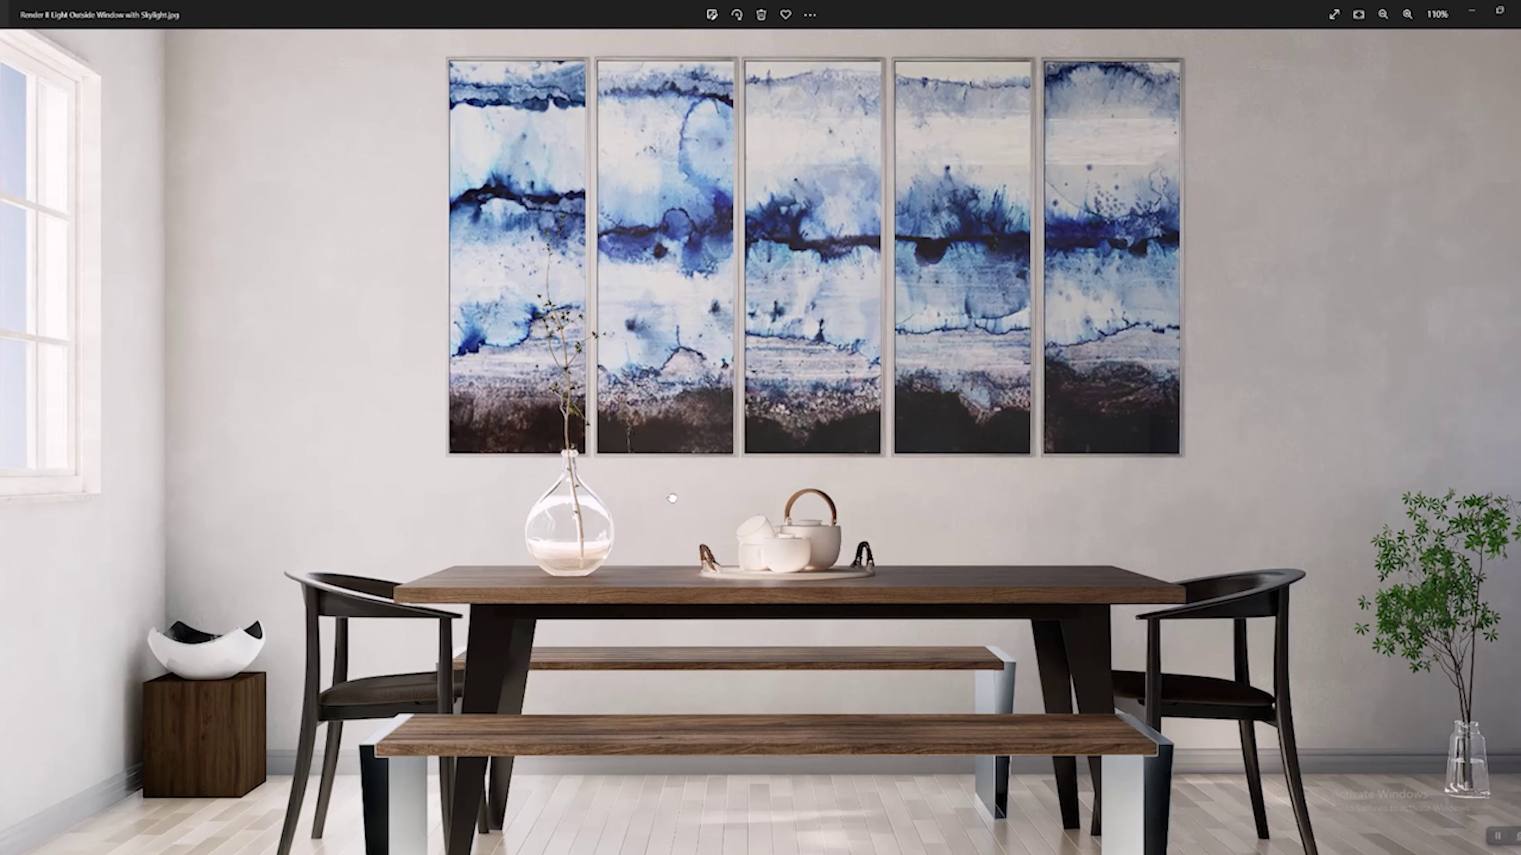
left_click_drag(671, 498, 740, 509)
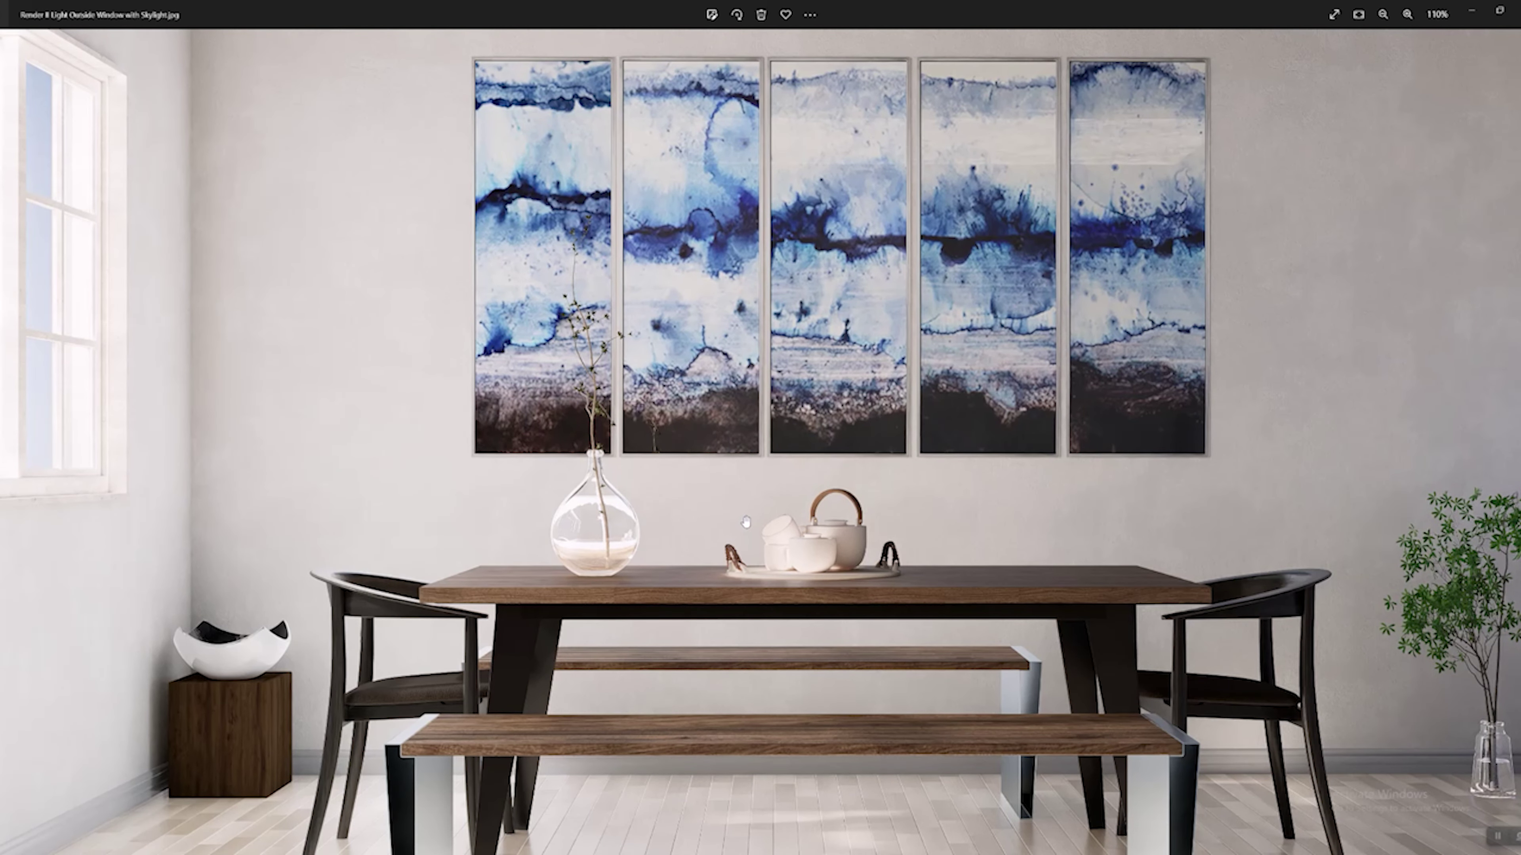
scroll(746, 522, "down", 2)
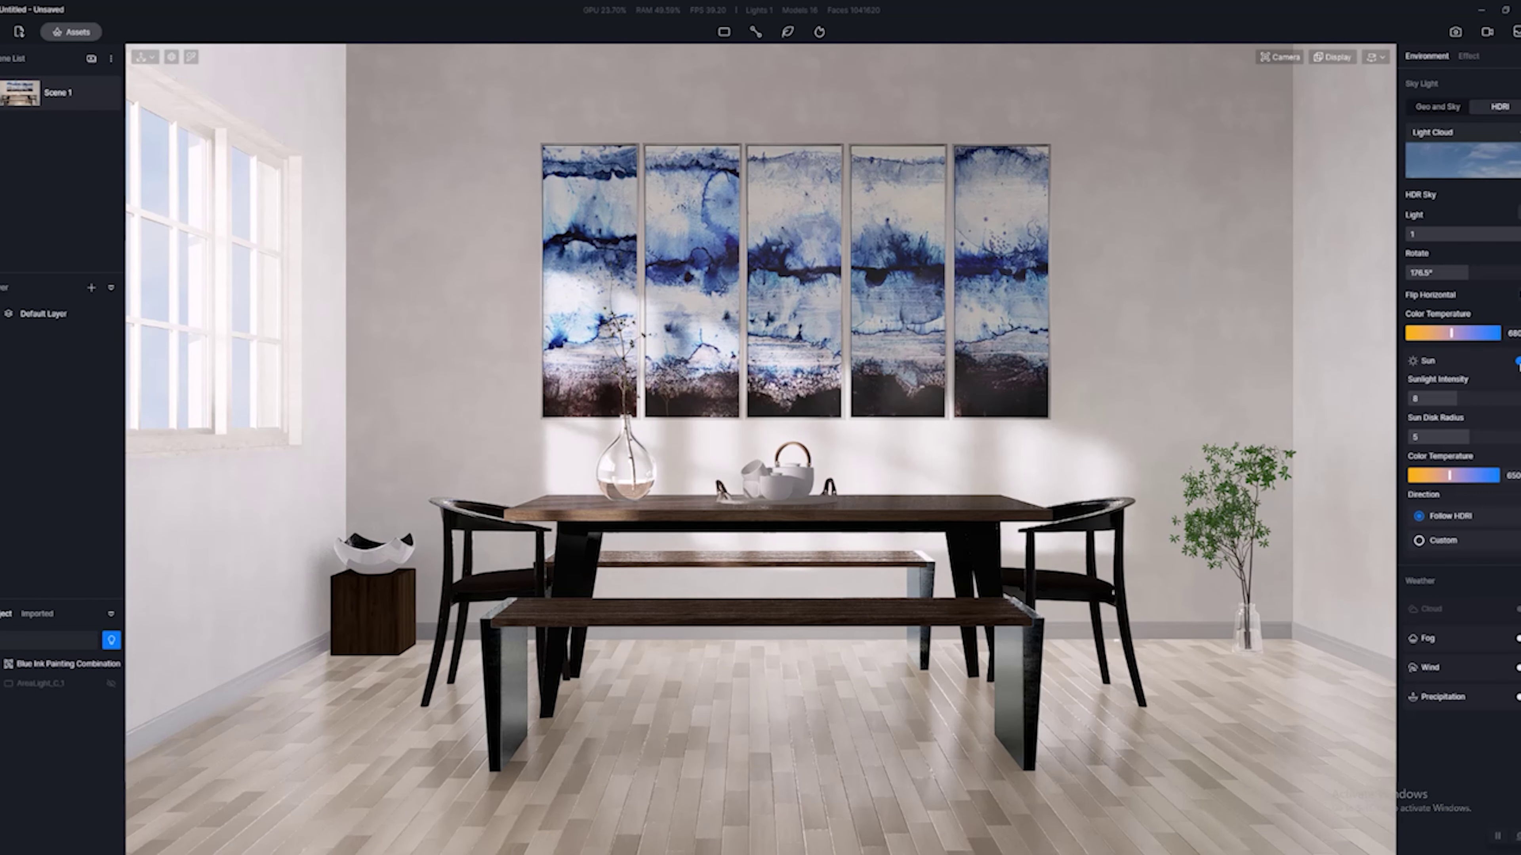
Turn off the sun in the HDRI environment and open the Render 3 HDRI image from the Lighting Test folder.
left_click(1517, 361)
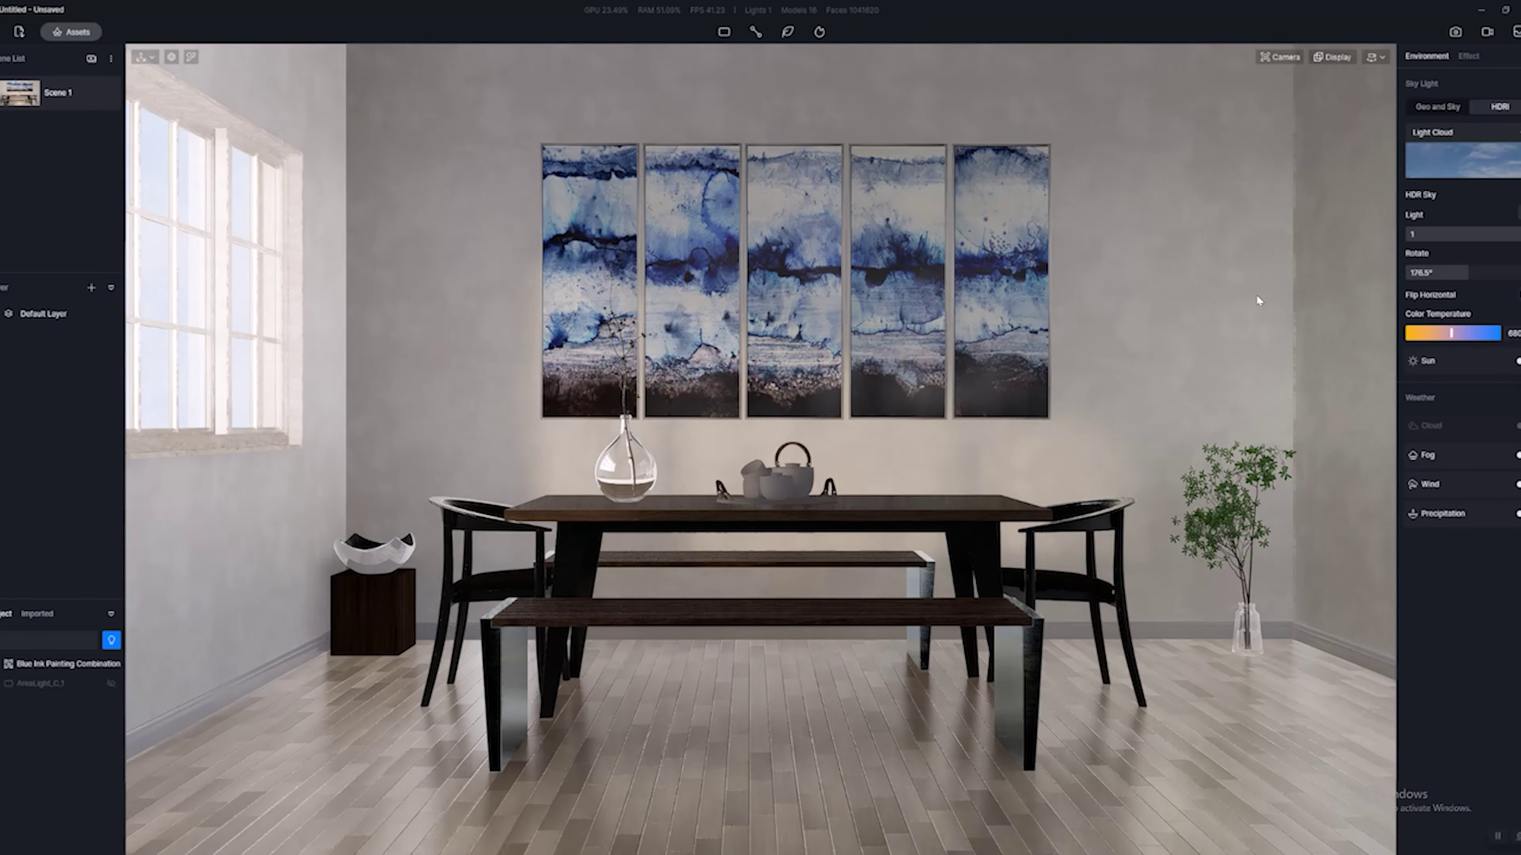
mouse_move(325, 850)
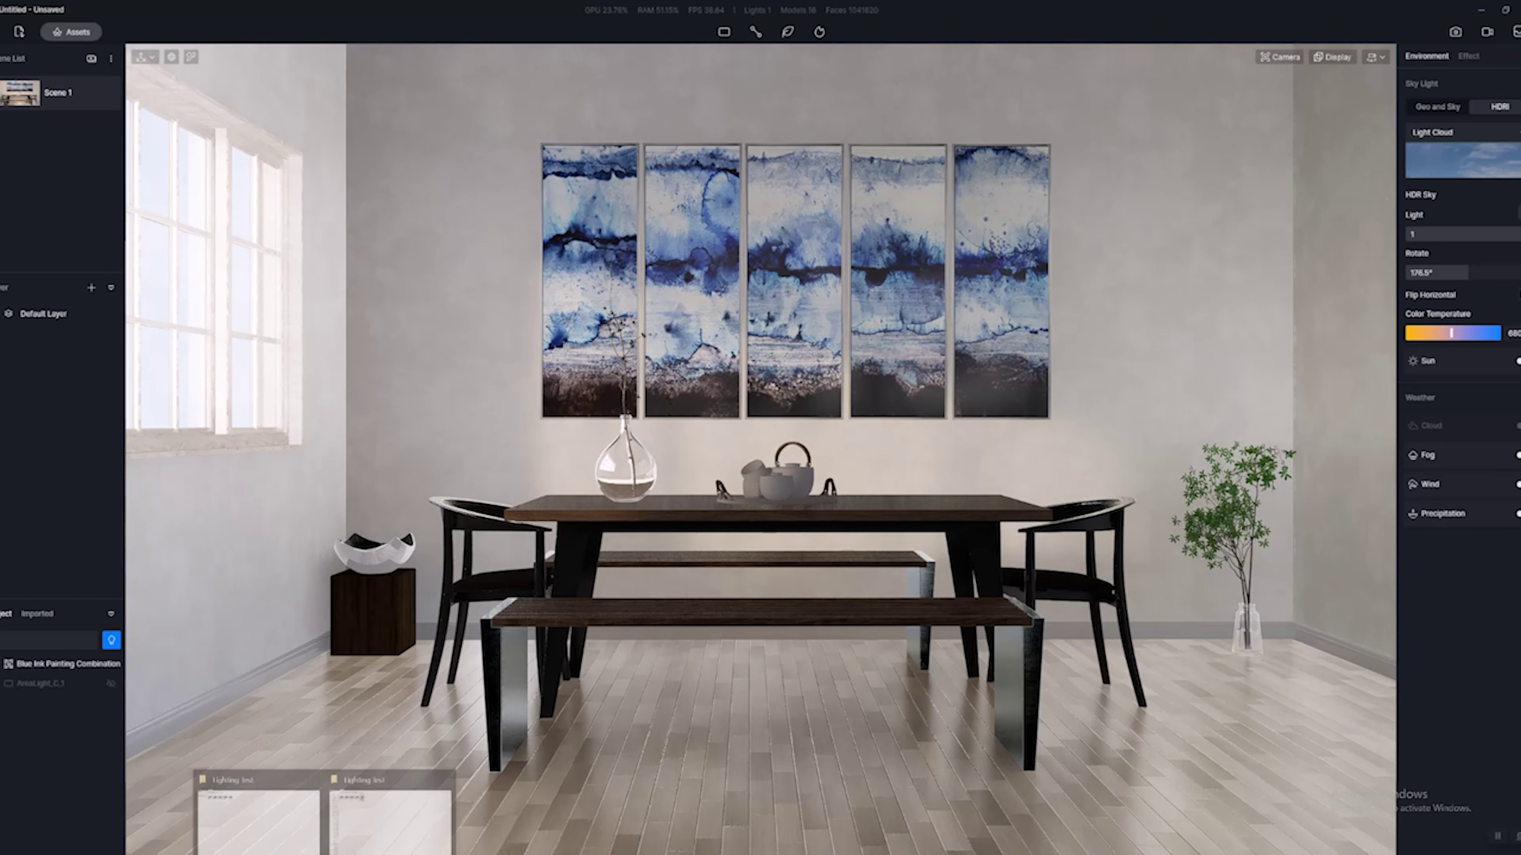
left_click(275, 820)
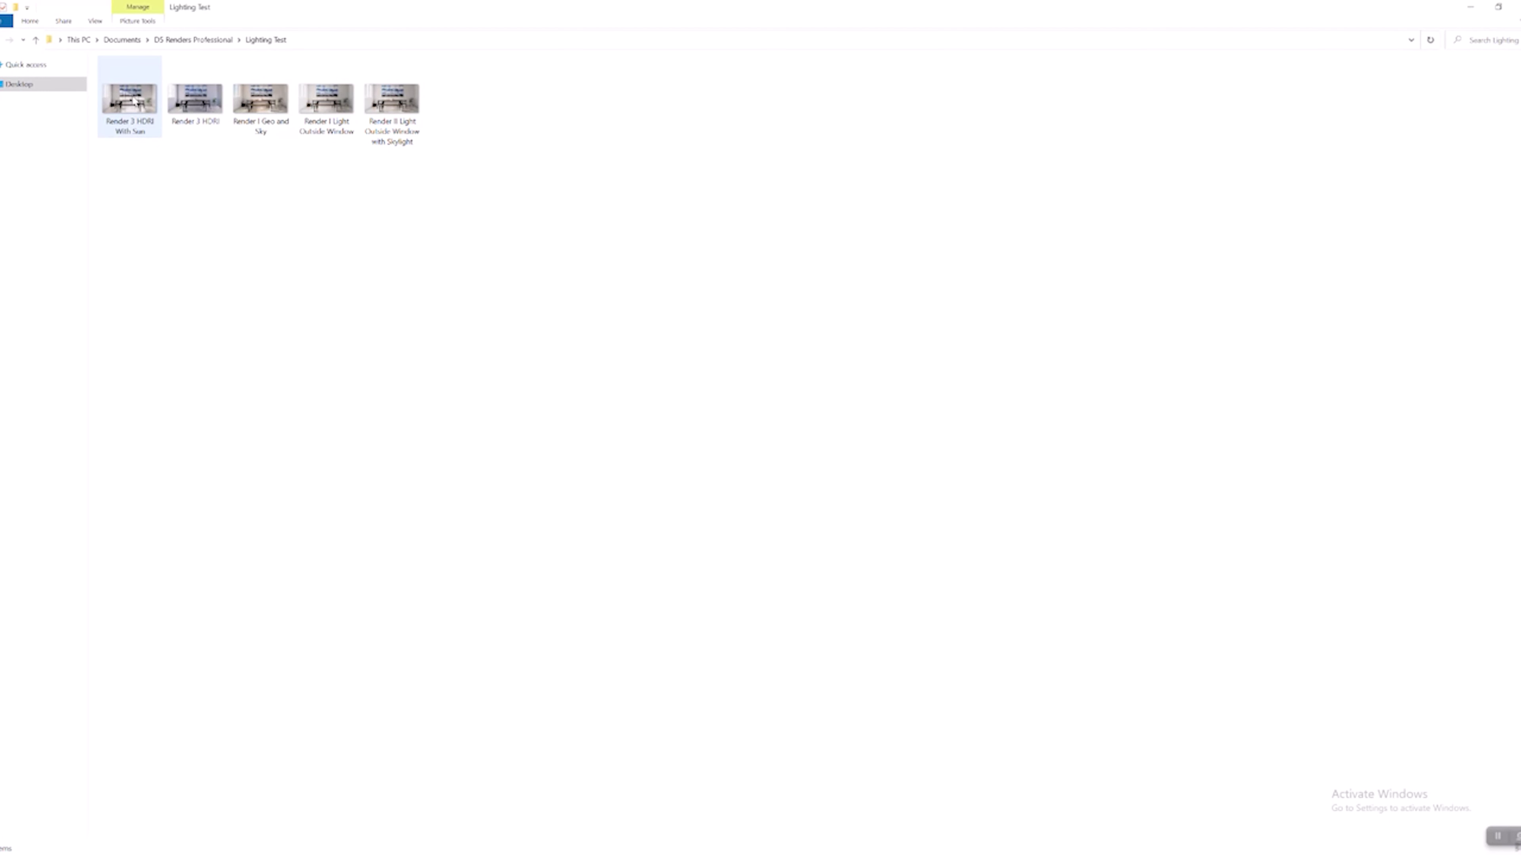
left_click(202, 114)
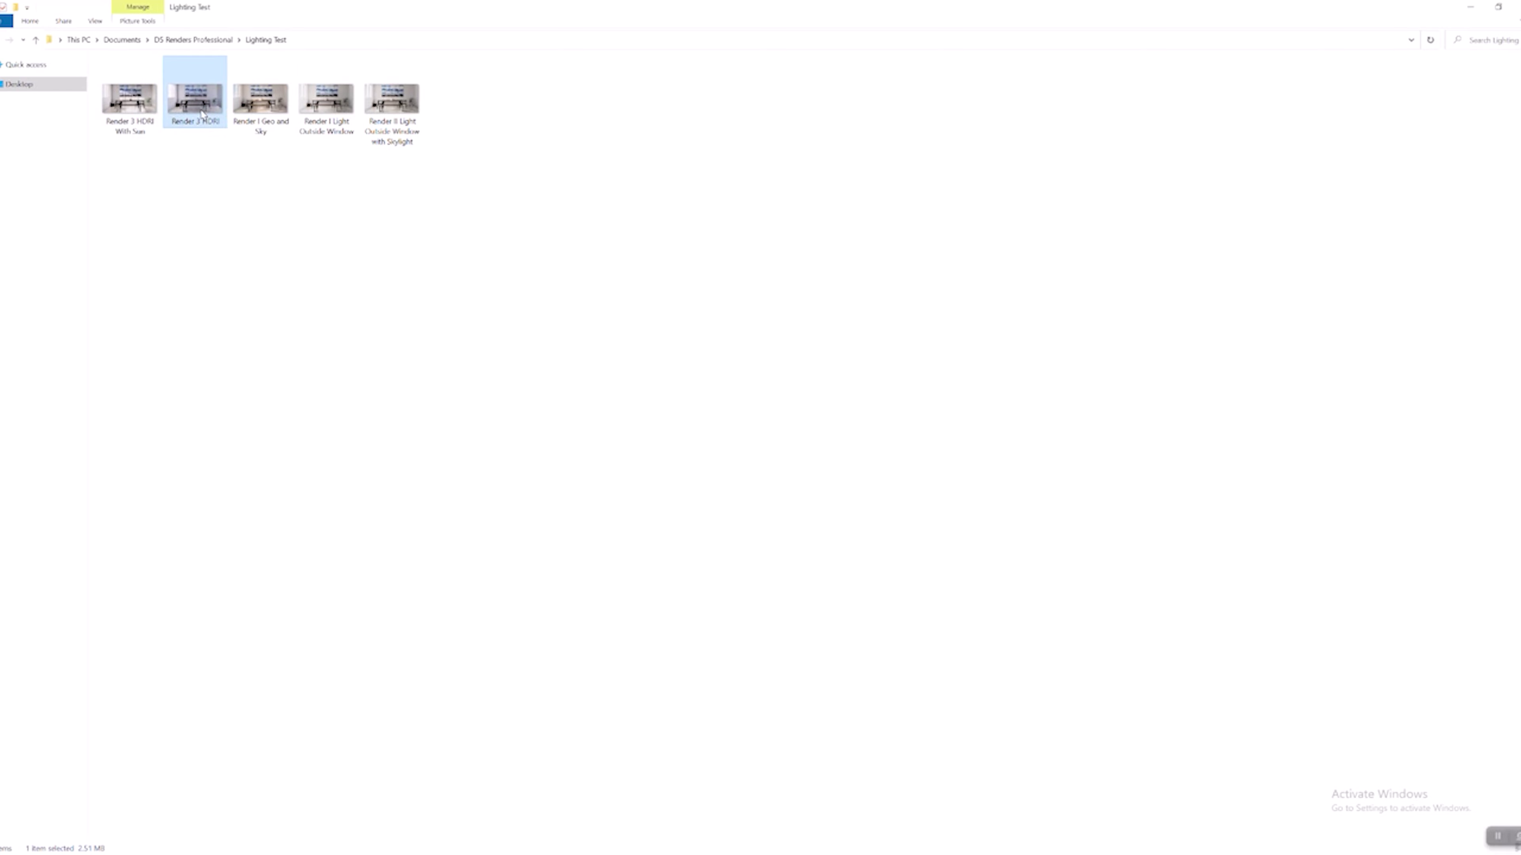
double_click(202, 113)
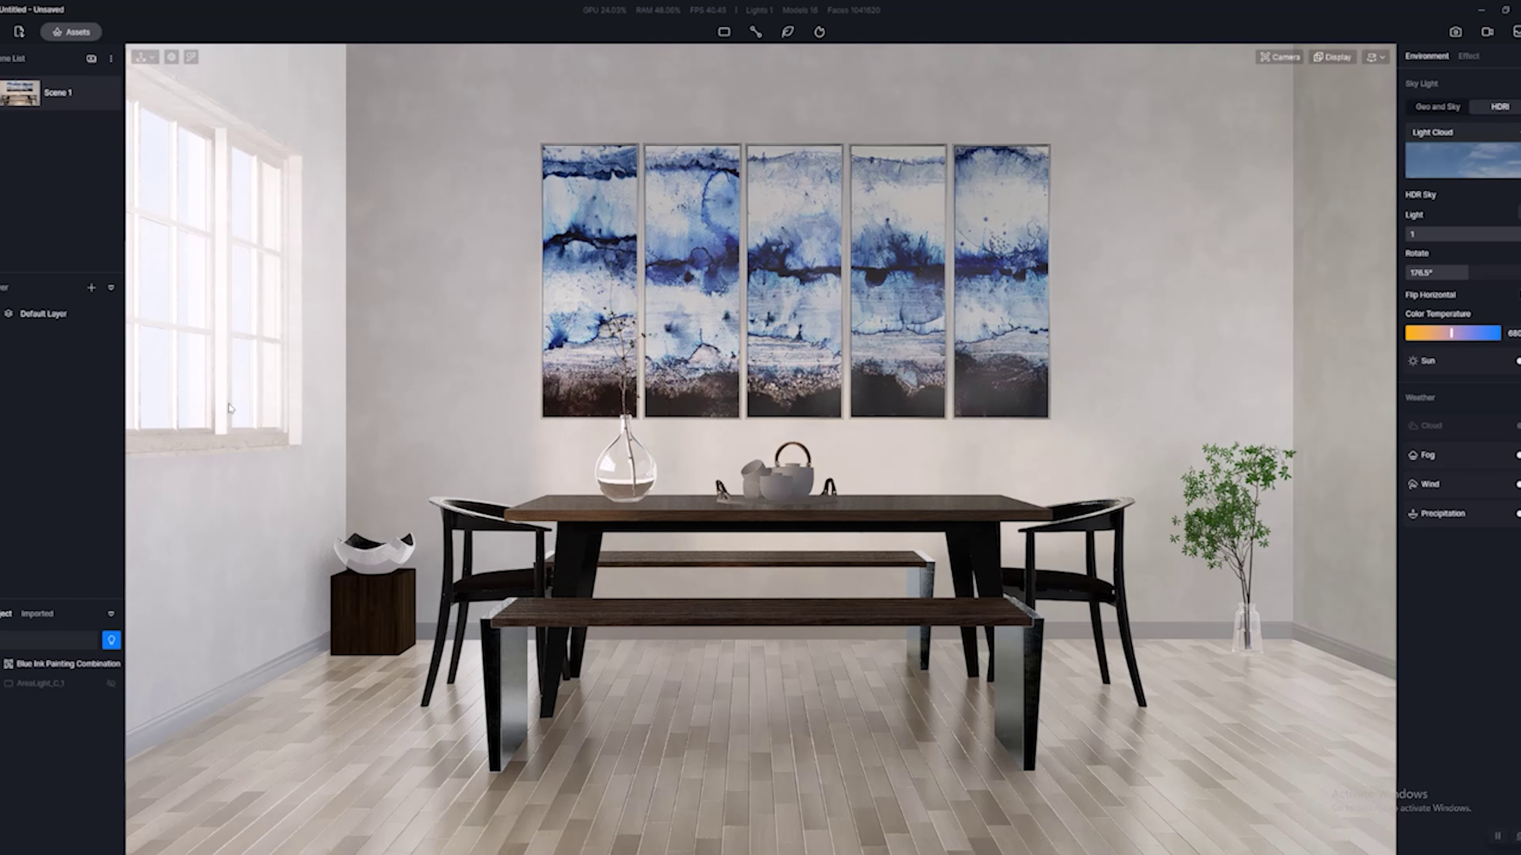
Review the available HDRI sky presets, look at the Render 3 HDRI image again and return to D5 Render.
left_click(1456, 173)
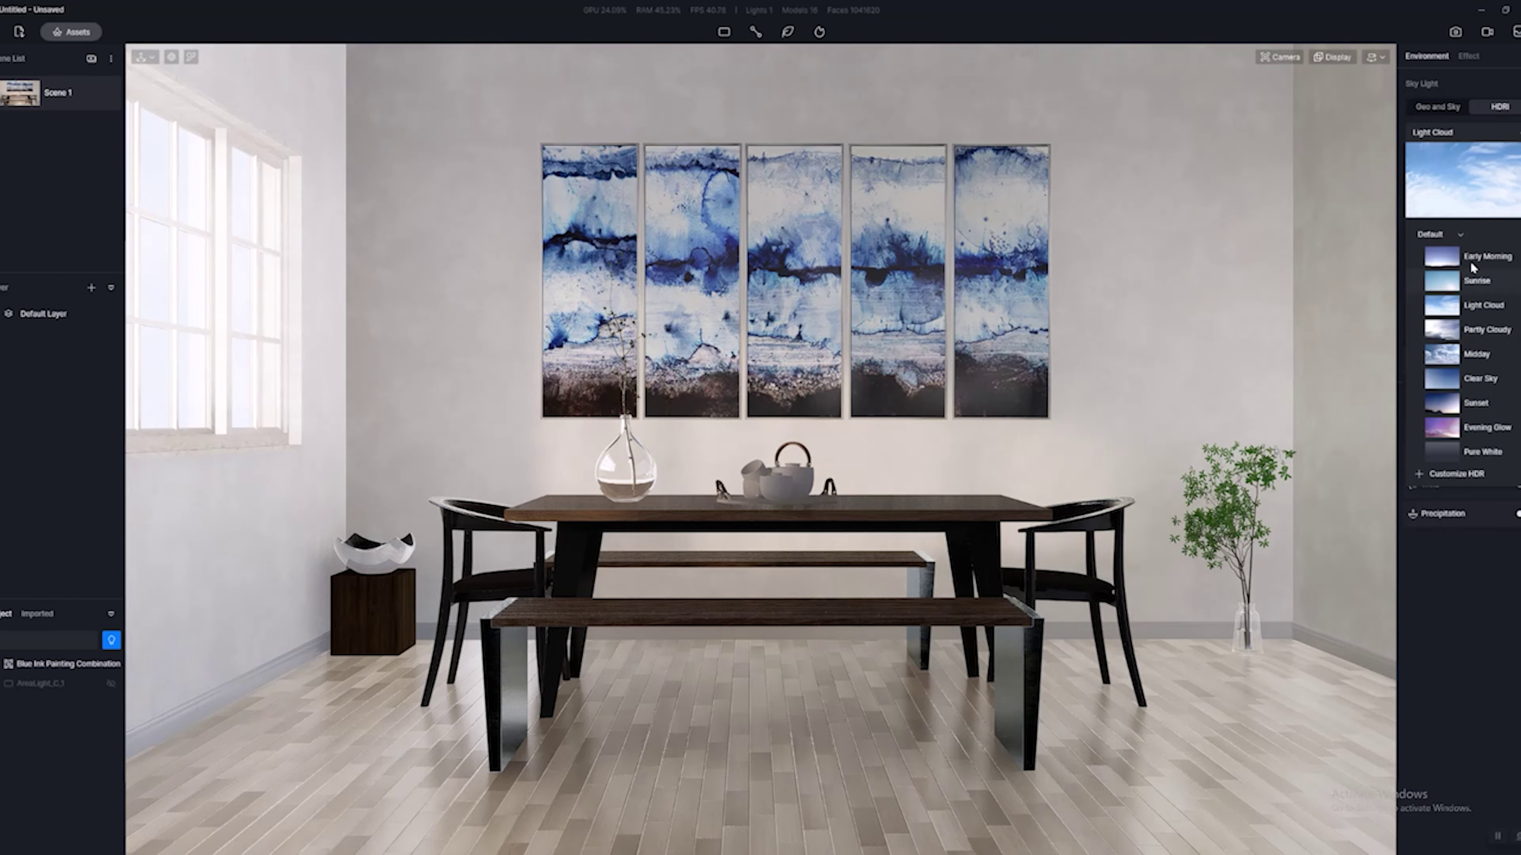
mouse_move(324, 854)
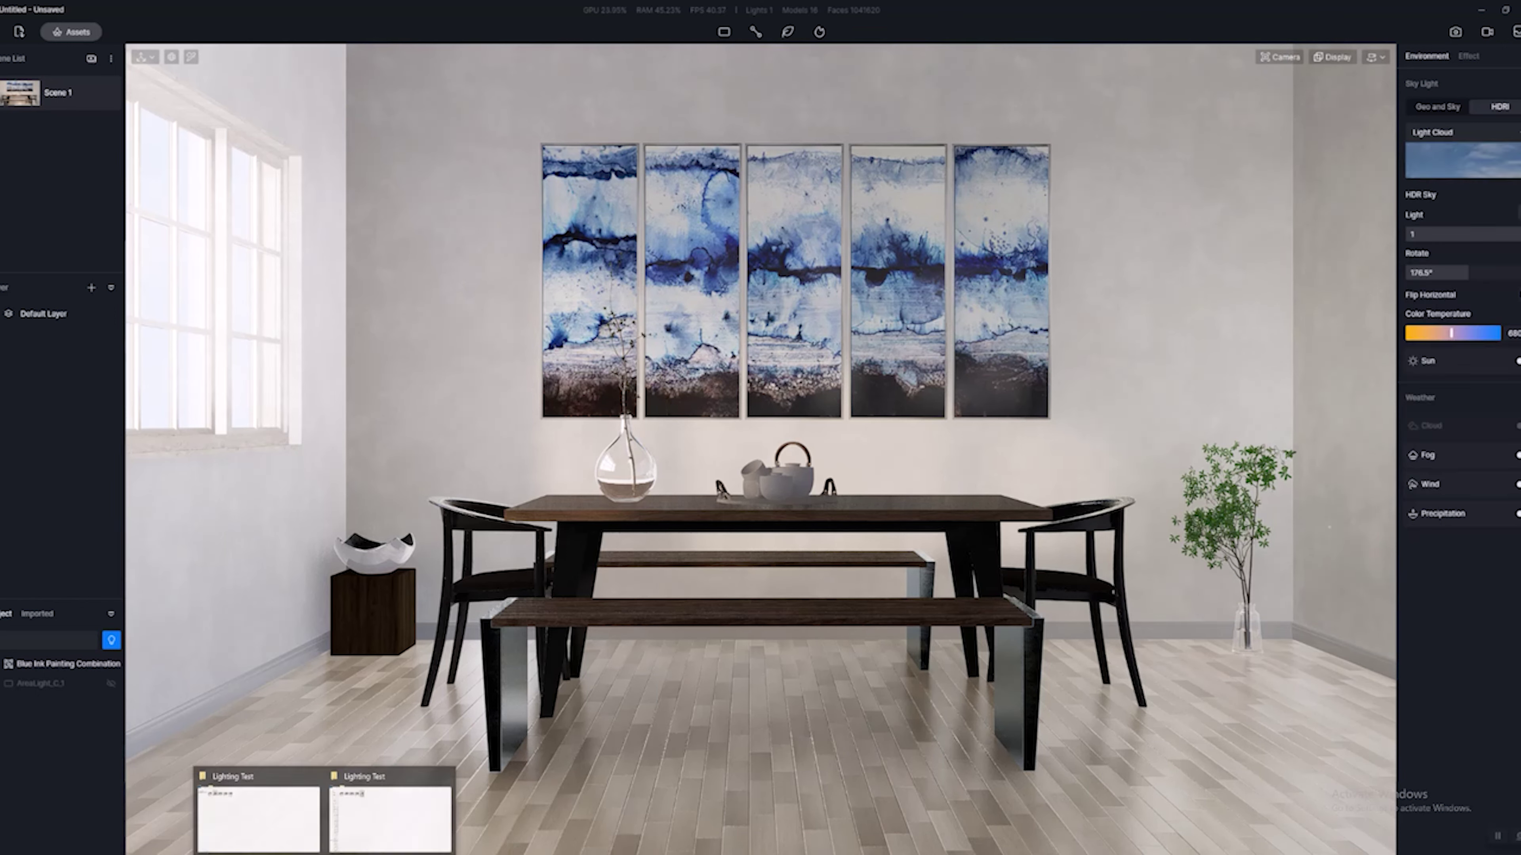
left_click(281, 815)
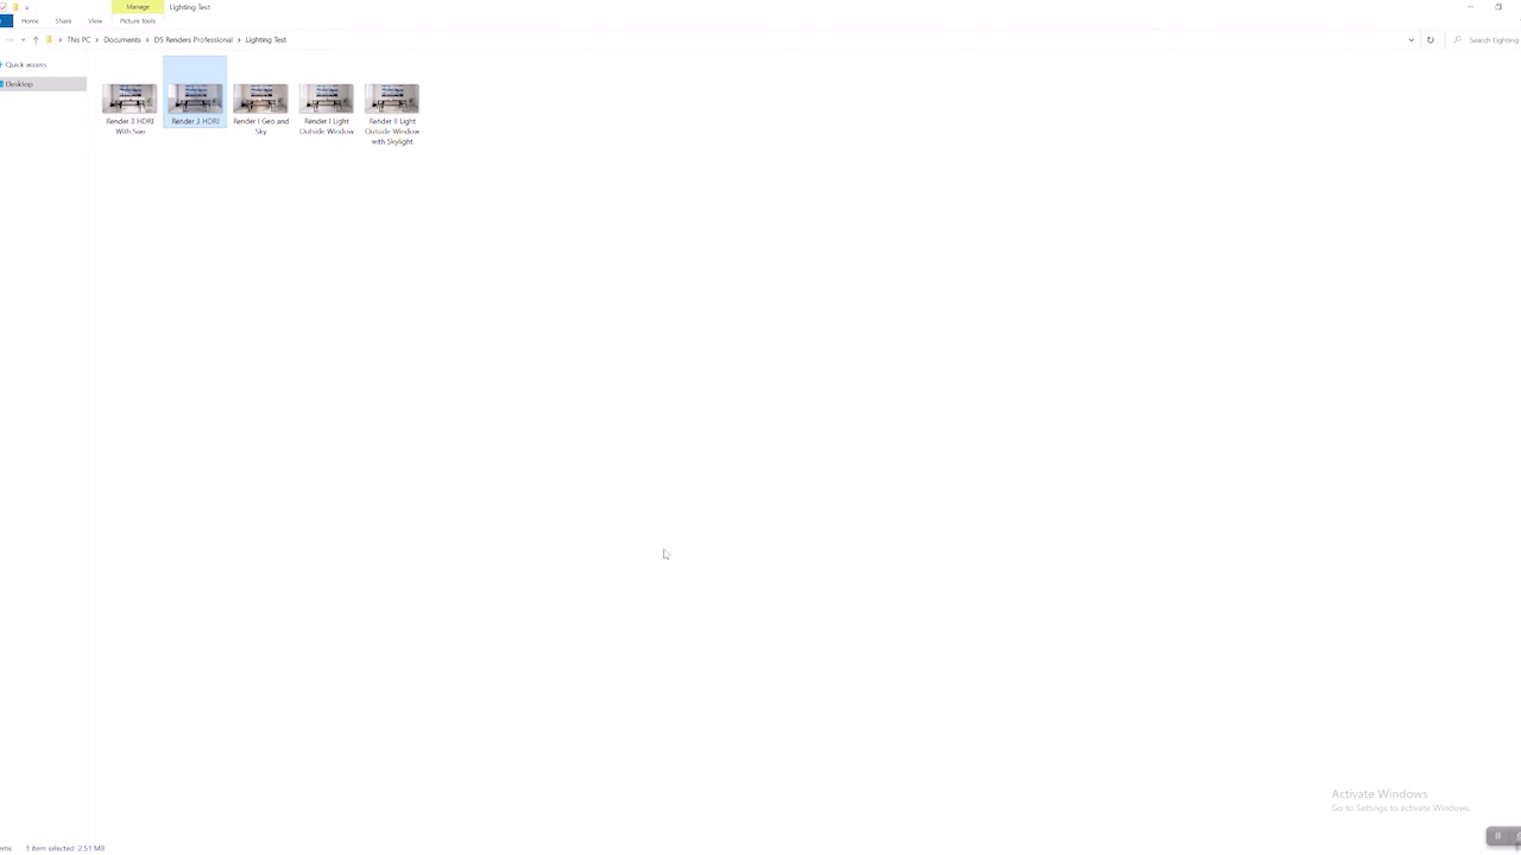
double_click(193, 95)
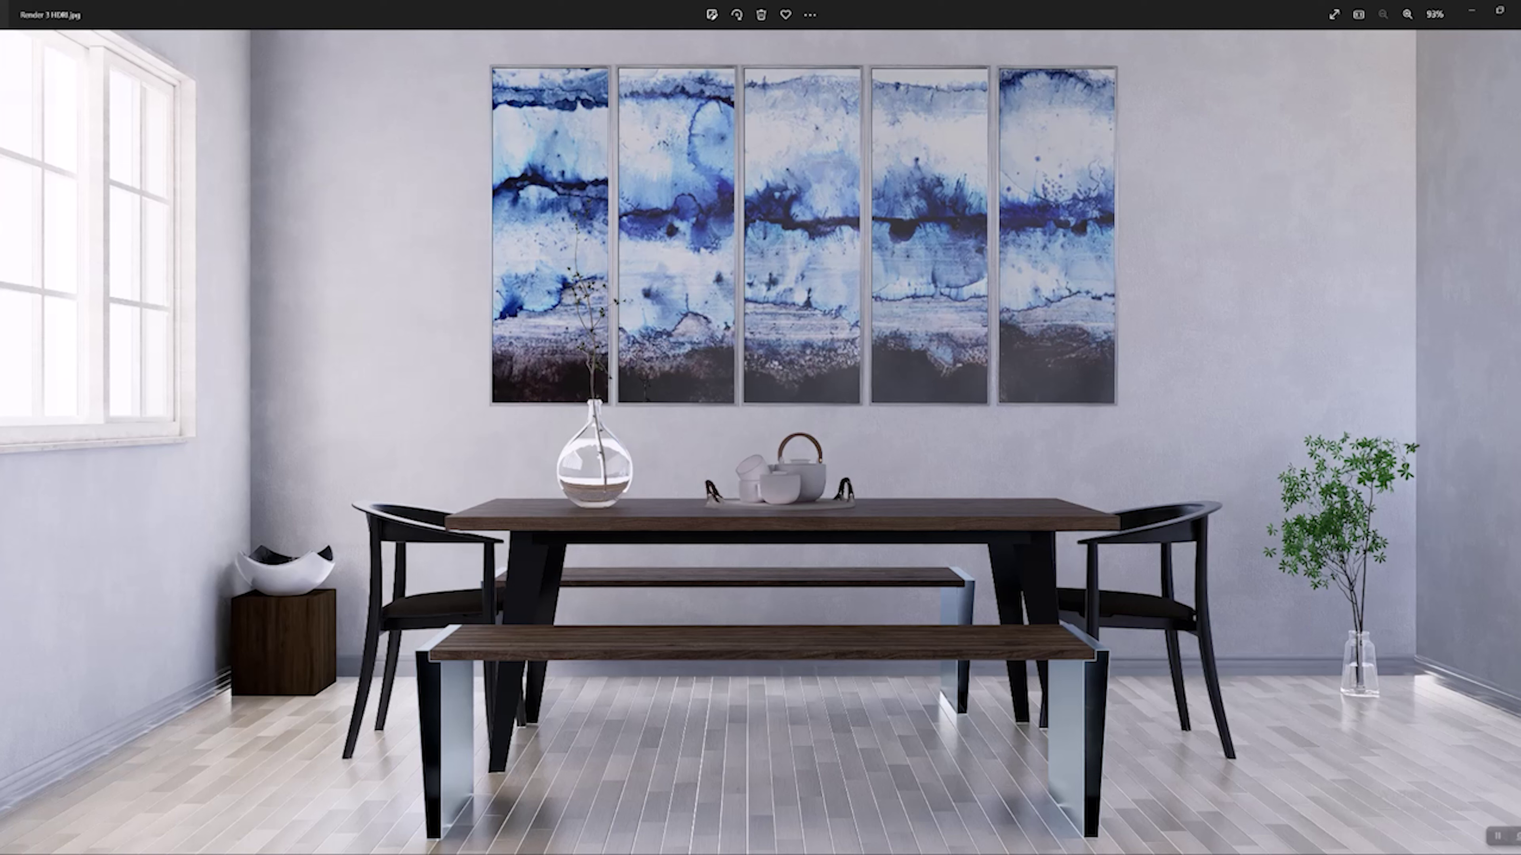
left_click(569, 808)
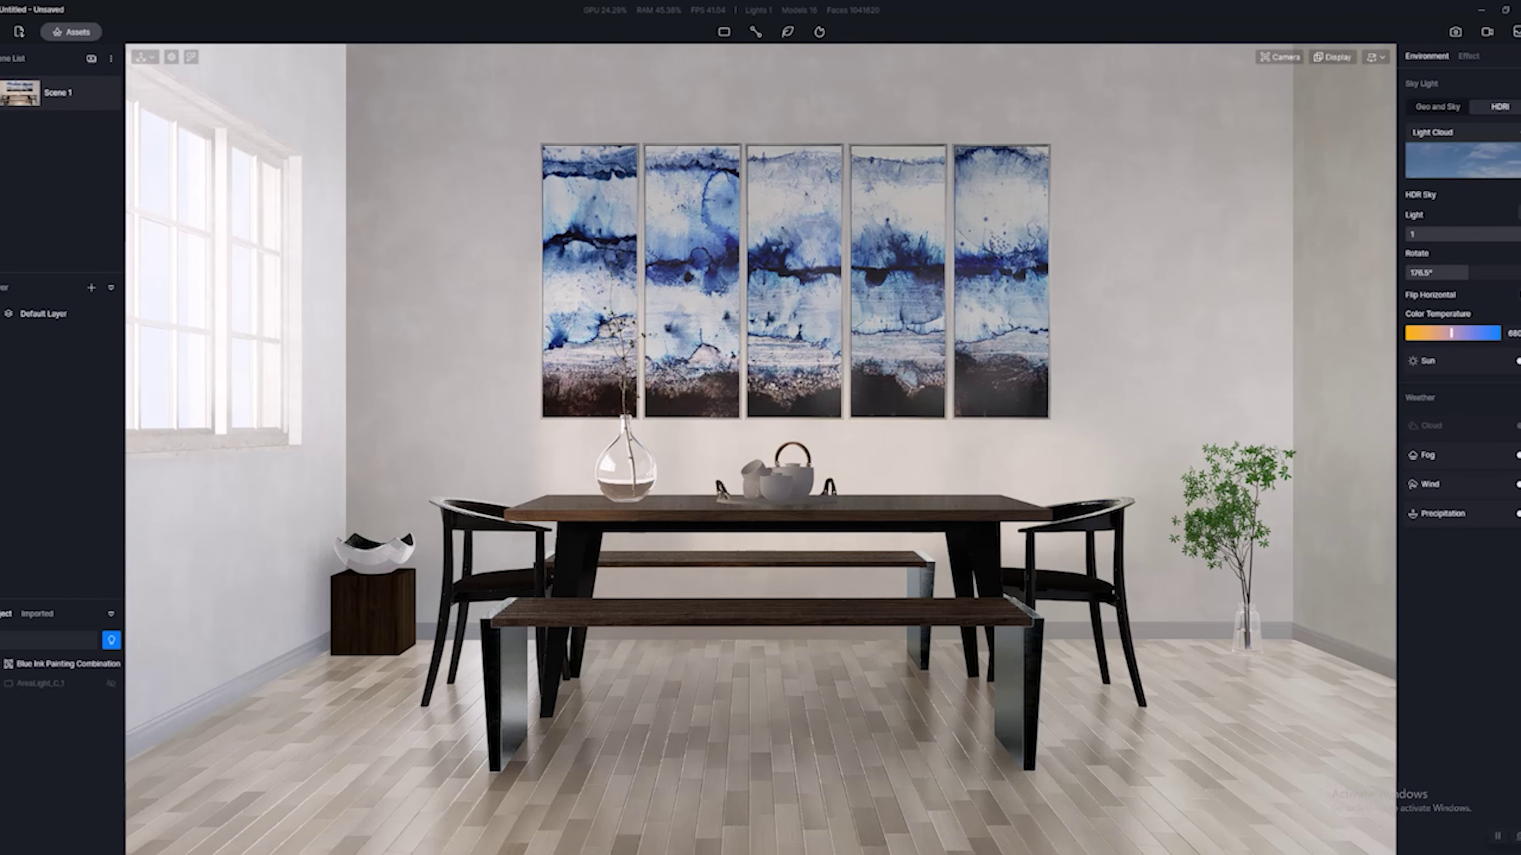
Turn on the HDRI sun and try the Custom sun direction before switching it back to Follow HDRI.
left_click(1517, 361)
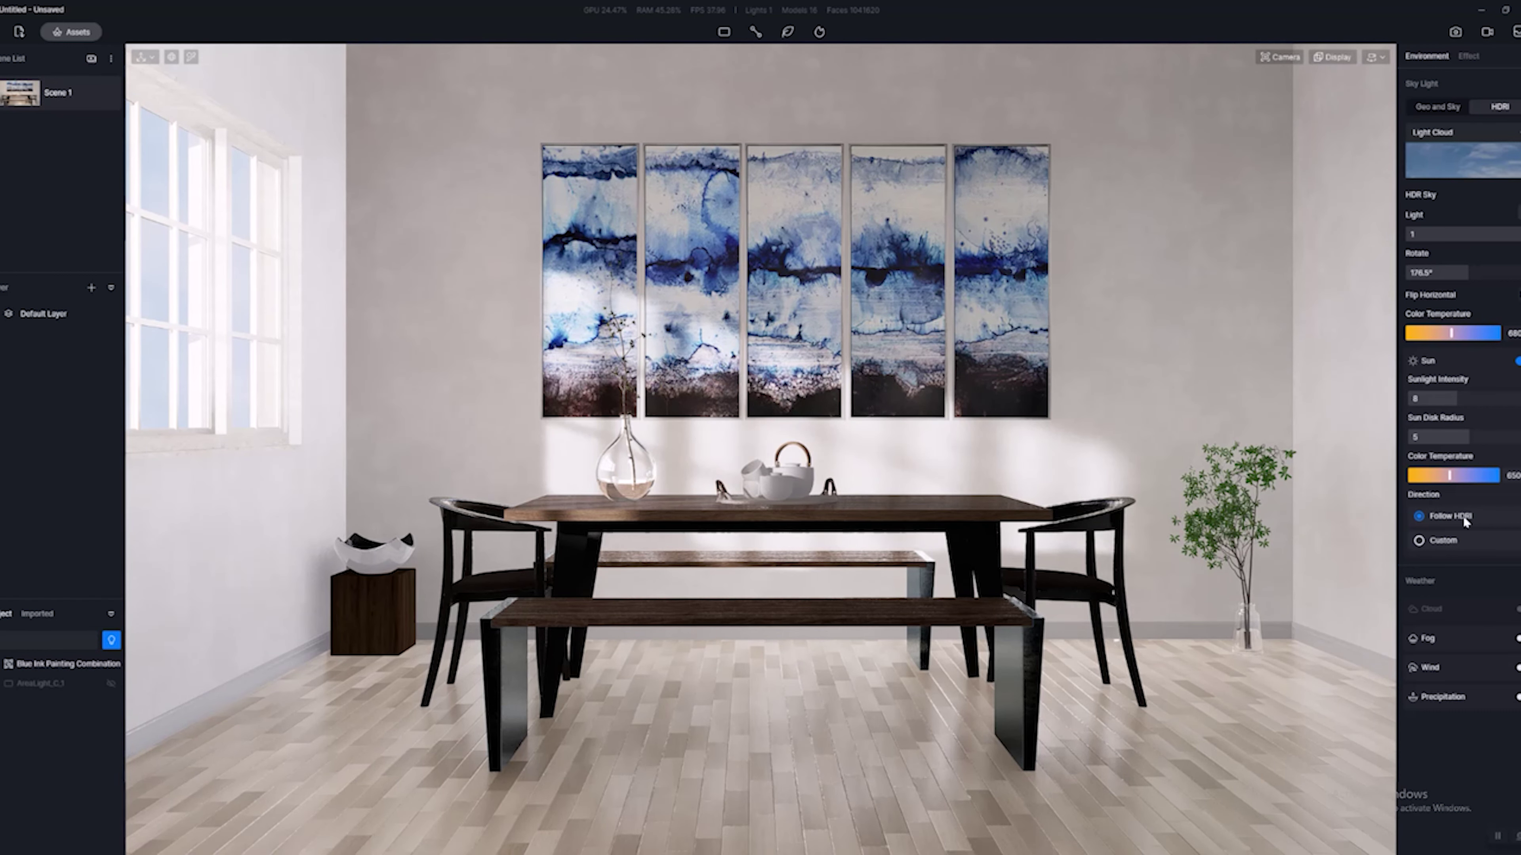
left_click(1426, 543)
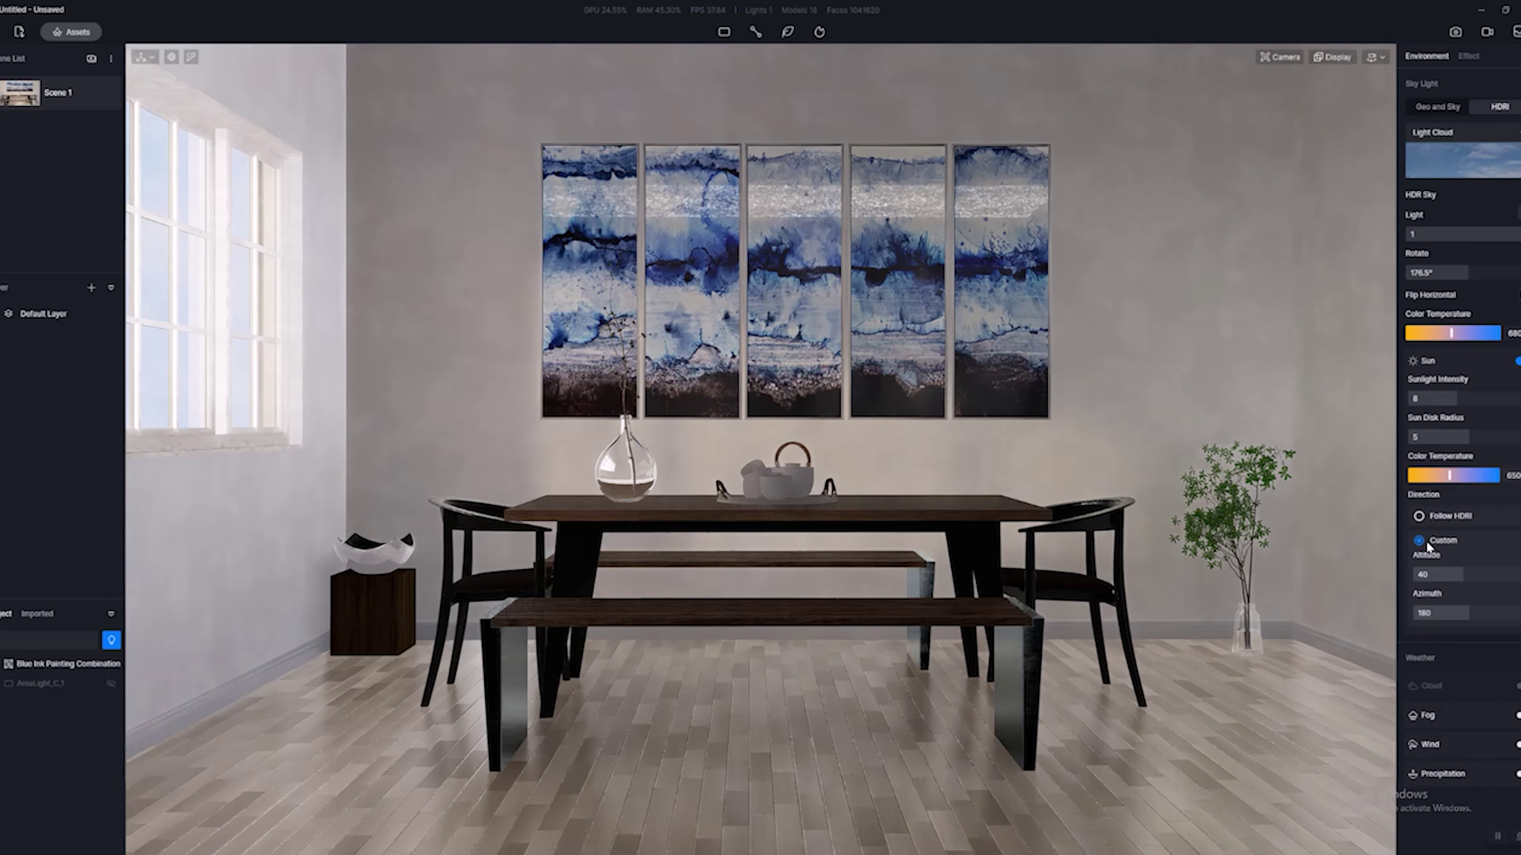
left_click(1427, 518)
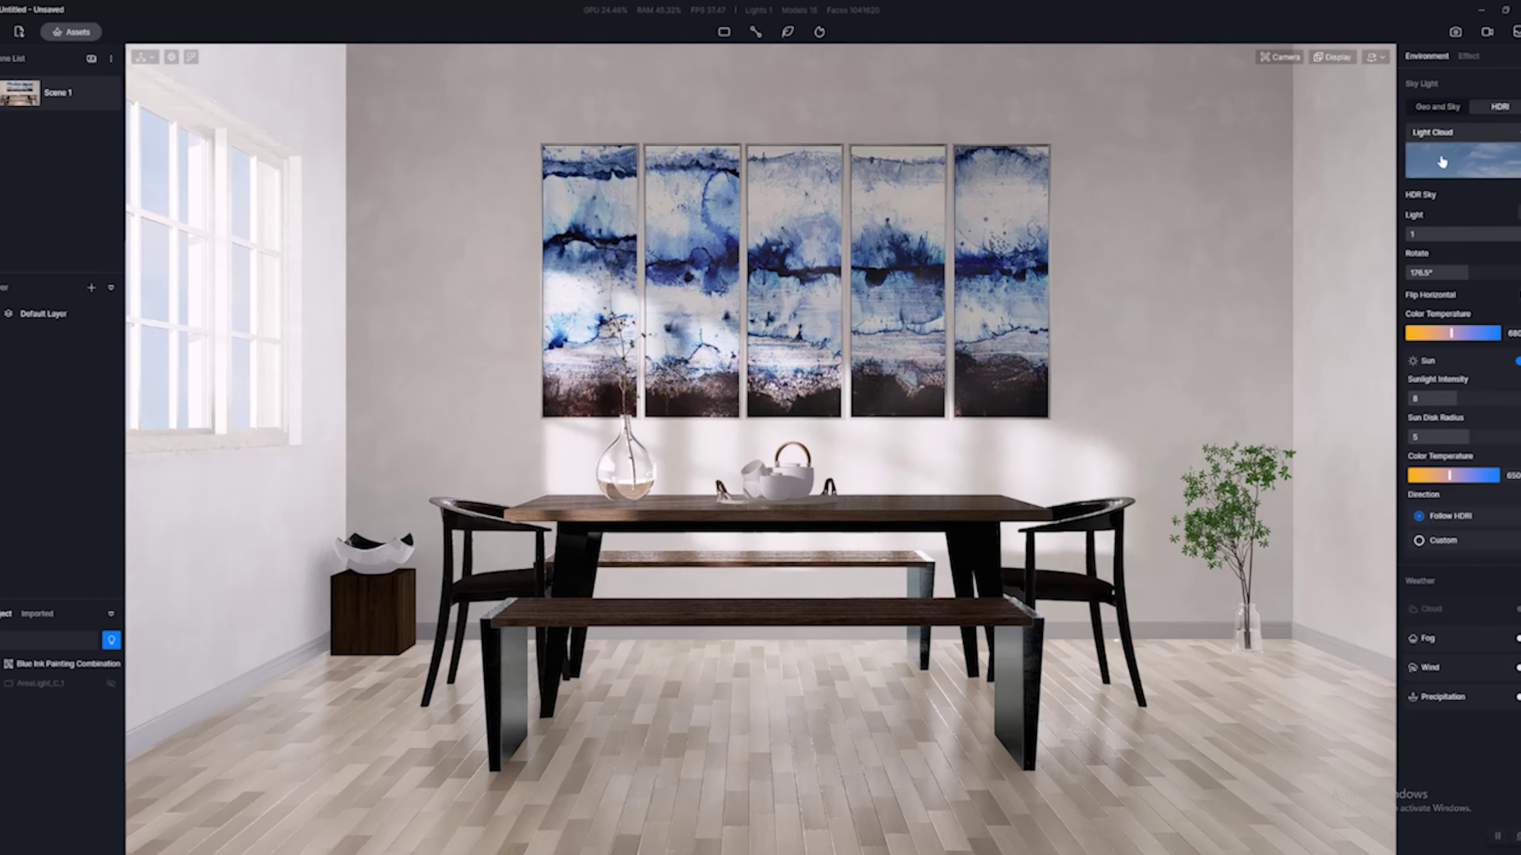
Try different sun strengths and softness, ending with a sunlight intensity of 8 and a sun disk radius of 5.1.
mouse_move(1442, 399)
left_mouse_down()
mouse_move(1415, 401)
mouse_move(1484, 402)
mouse_move(1450, 437)
mouse_move(1413, 436)
mouse_move(1456, 437)
mouse_move(1461, 397)
left_mouse_up()
left_click(1461, 398)
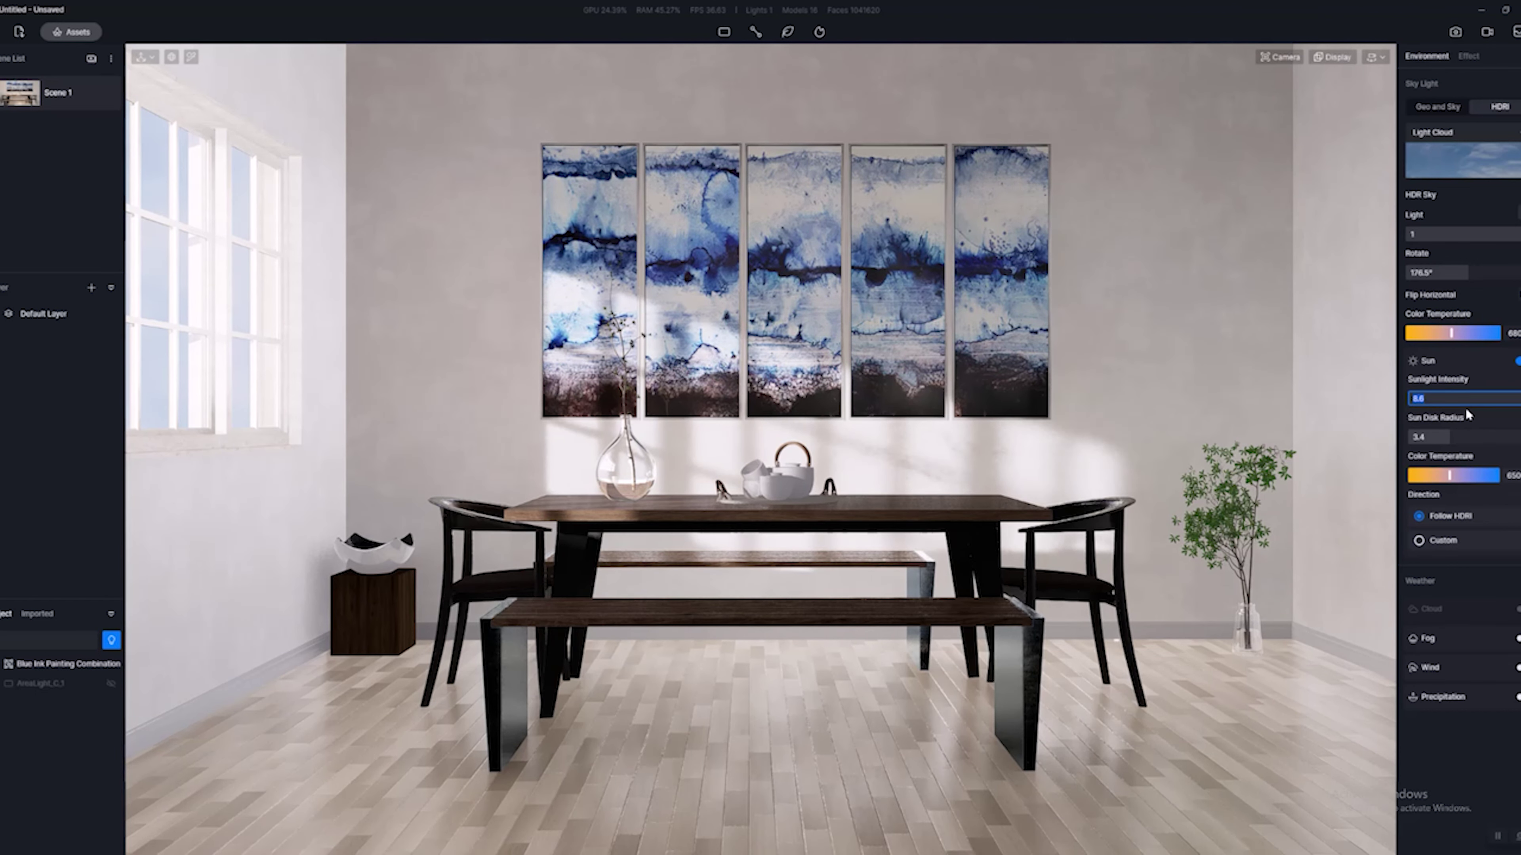
type("8")
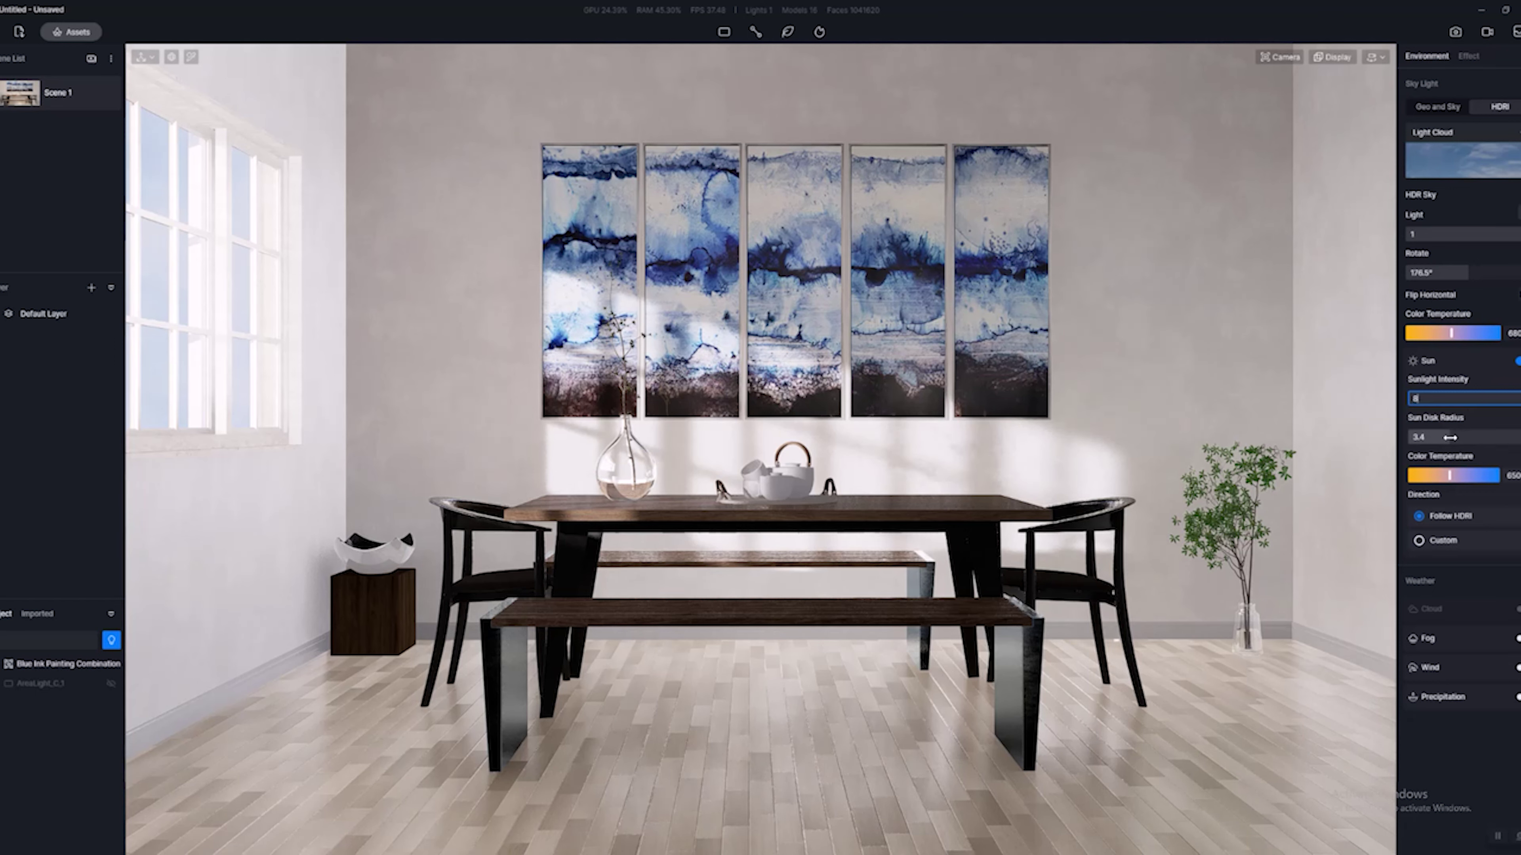
left_click_drag(1452, 437, 1471, 438)
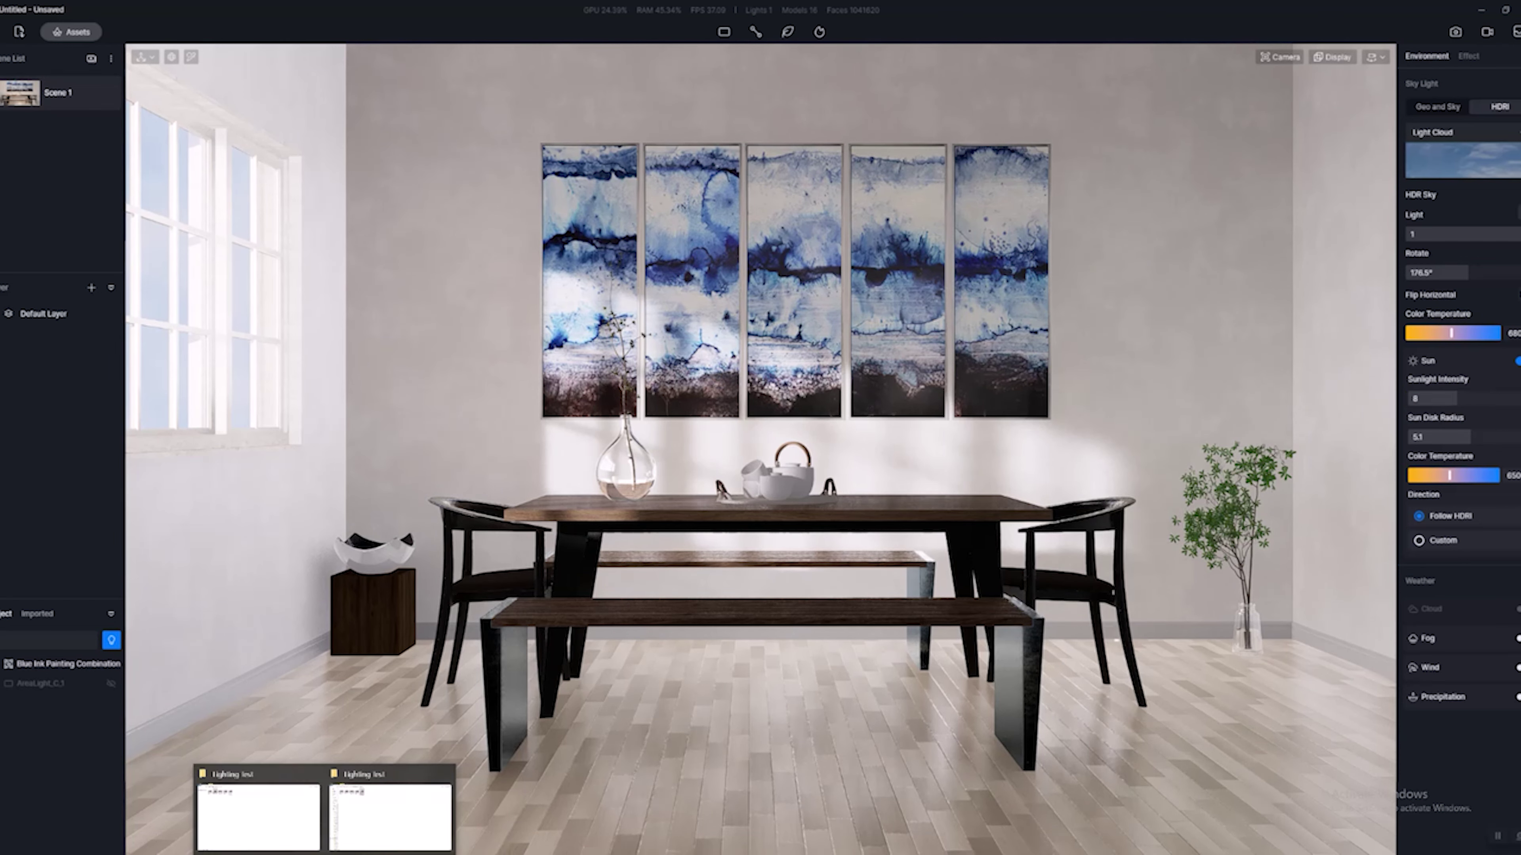
Open the Render 3 HDRI With Sun image from the Lighting Test folder and examine the chair, floor and plant up close.
left_click(286, 828)
double_click(138, 103)
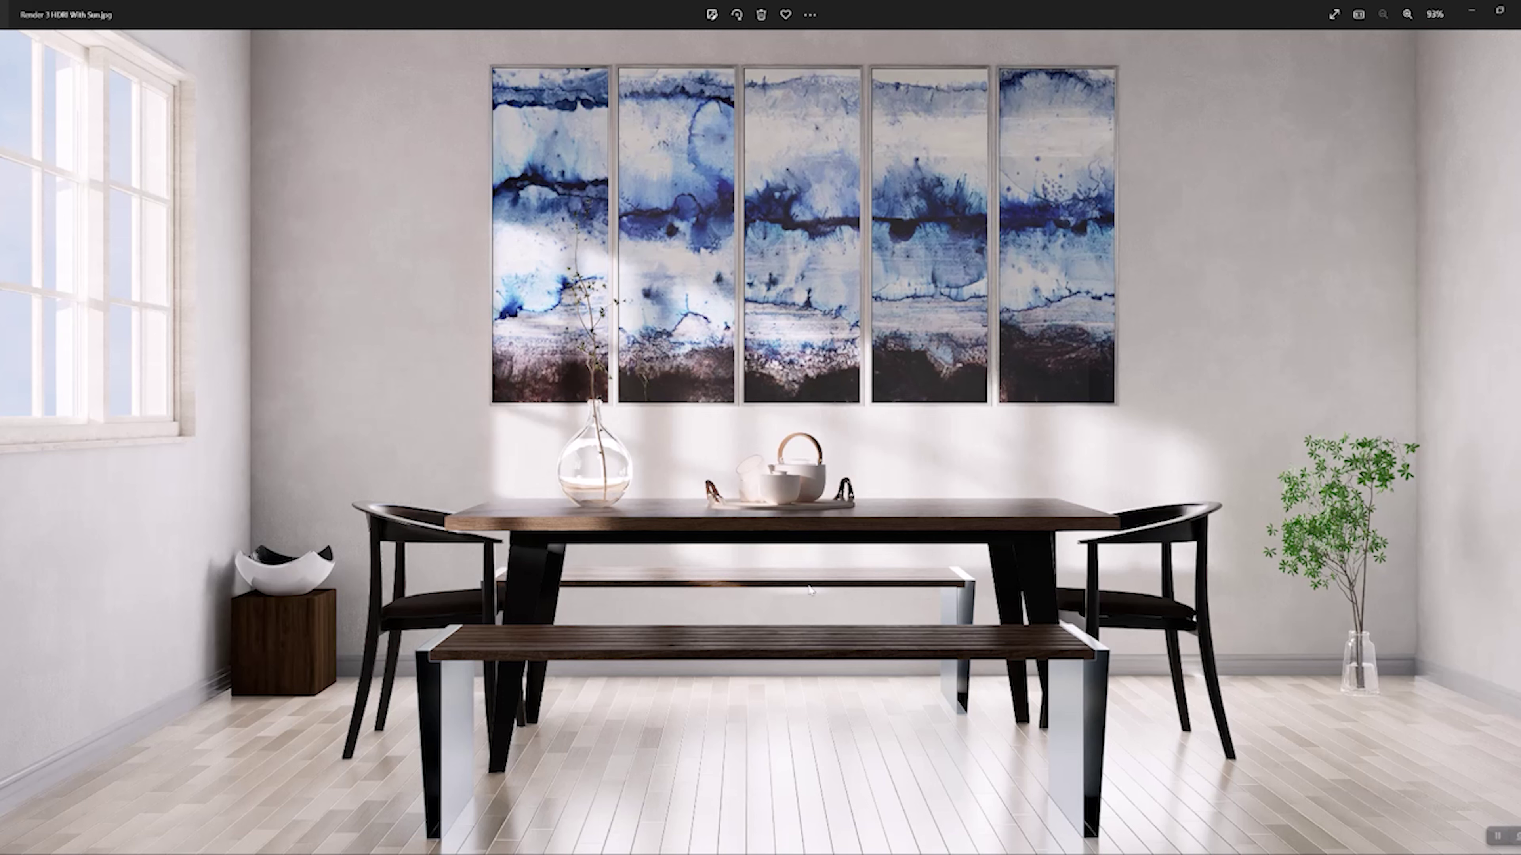
scroll(1210, 626, "up", 1)
scroll(1211, 626, "up", 5)
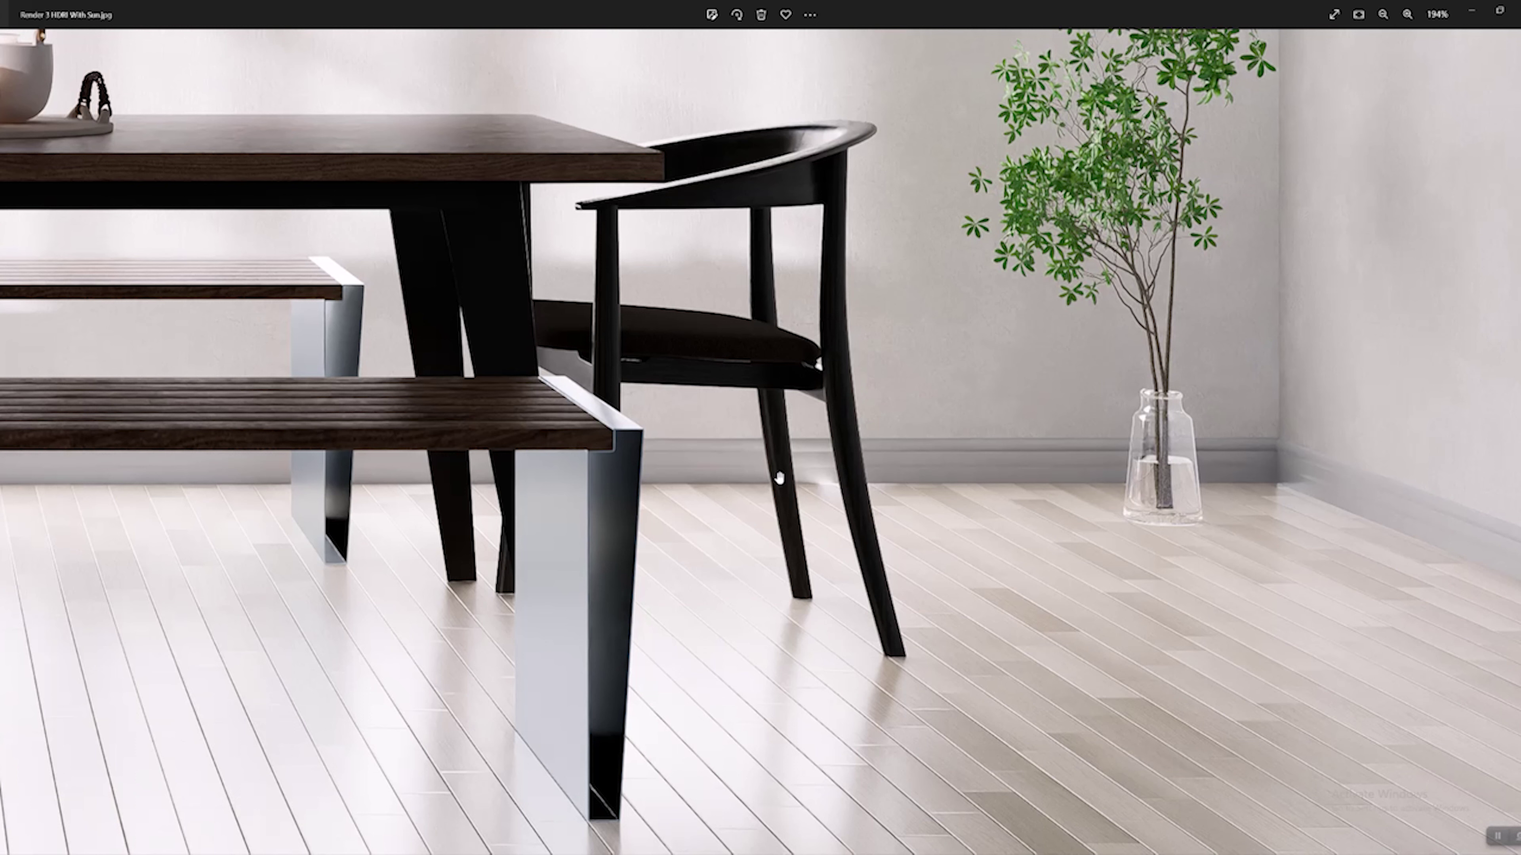
Examine the Render 3 HDRI With Sun image up close around the table, tea set, artwork and window, ending with the whole picture.
scroll(778, 478, "down", 5)
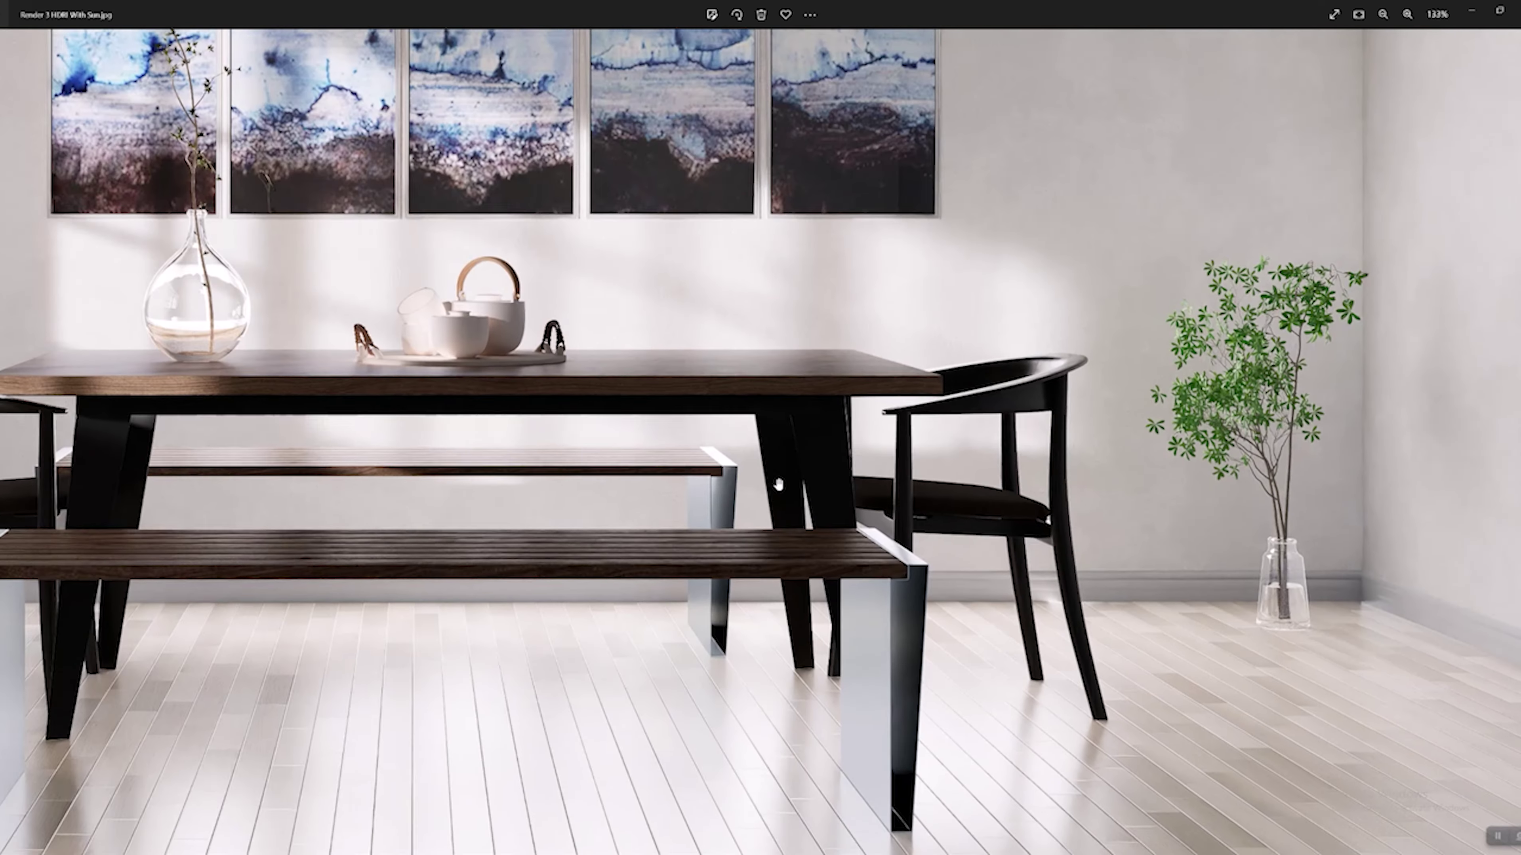
scroll(971, 576, "up", 5)
scroll(971, 575, "up", 5)
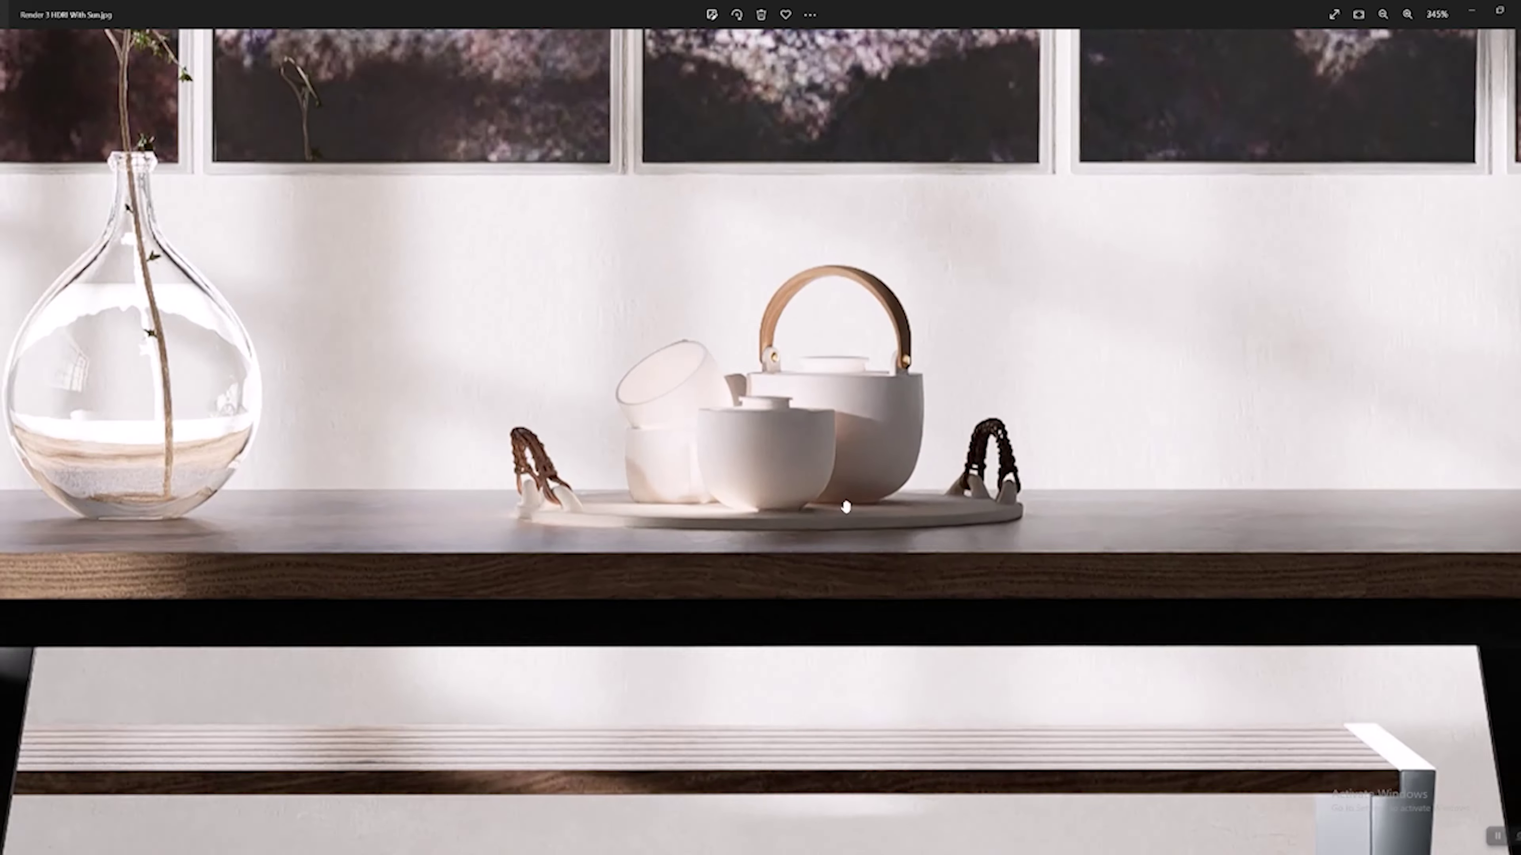
scroll(719, 511, "down", 3)
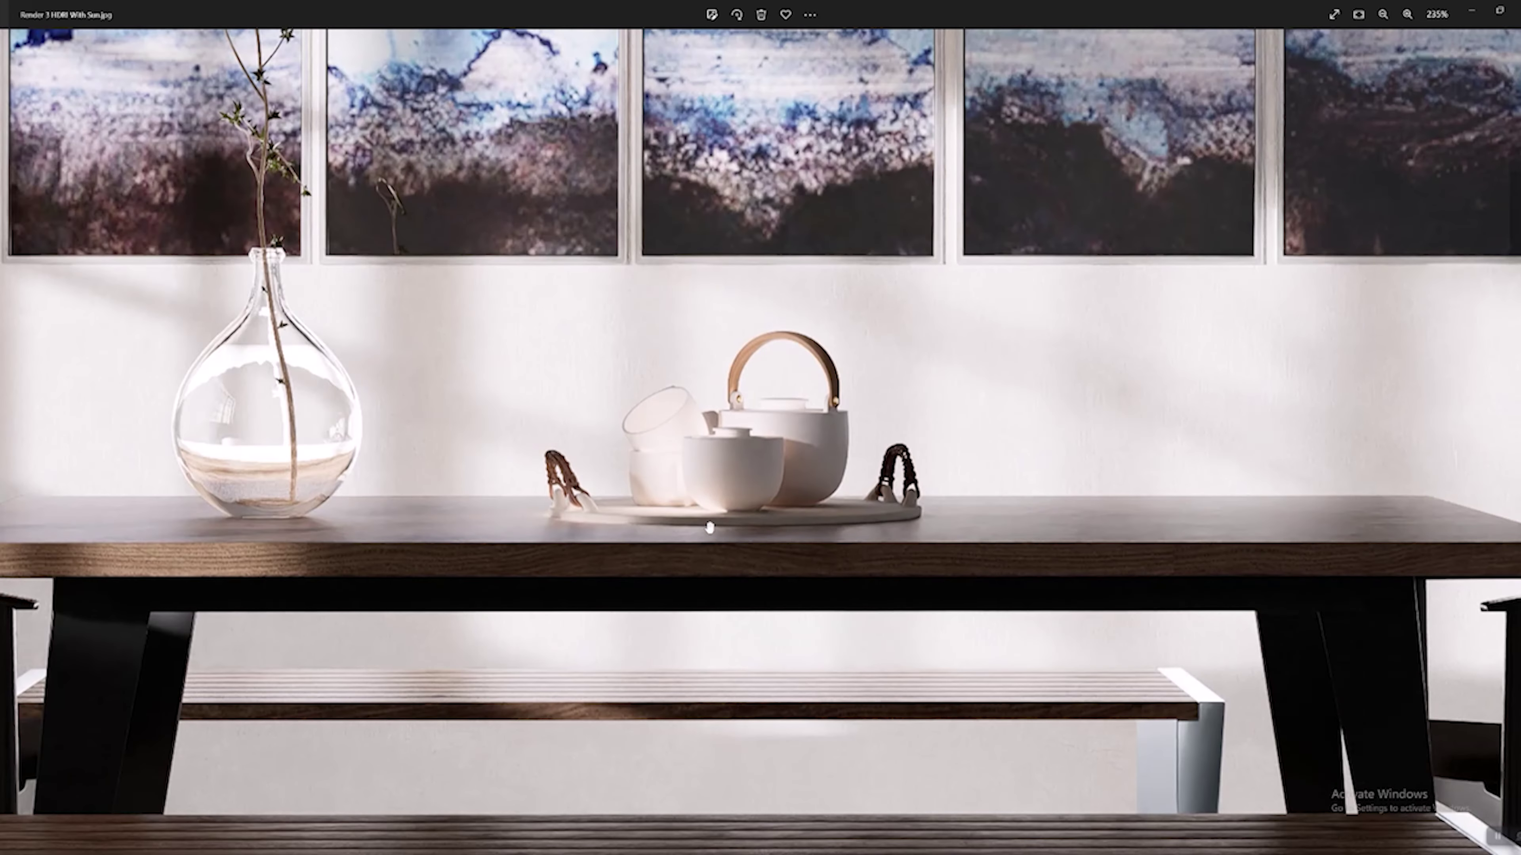
scroll(710, 527, "down", 4)
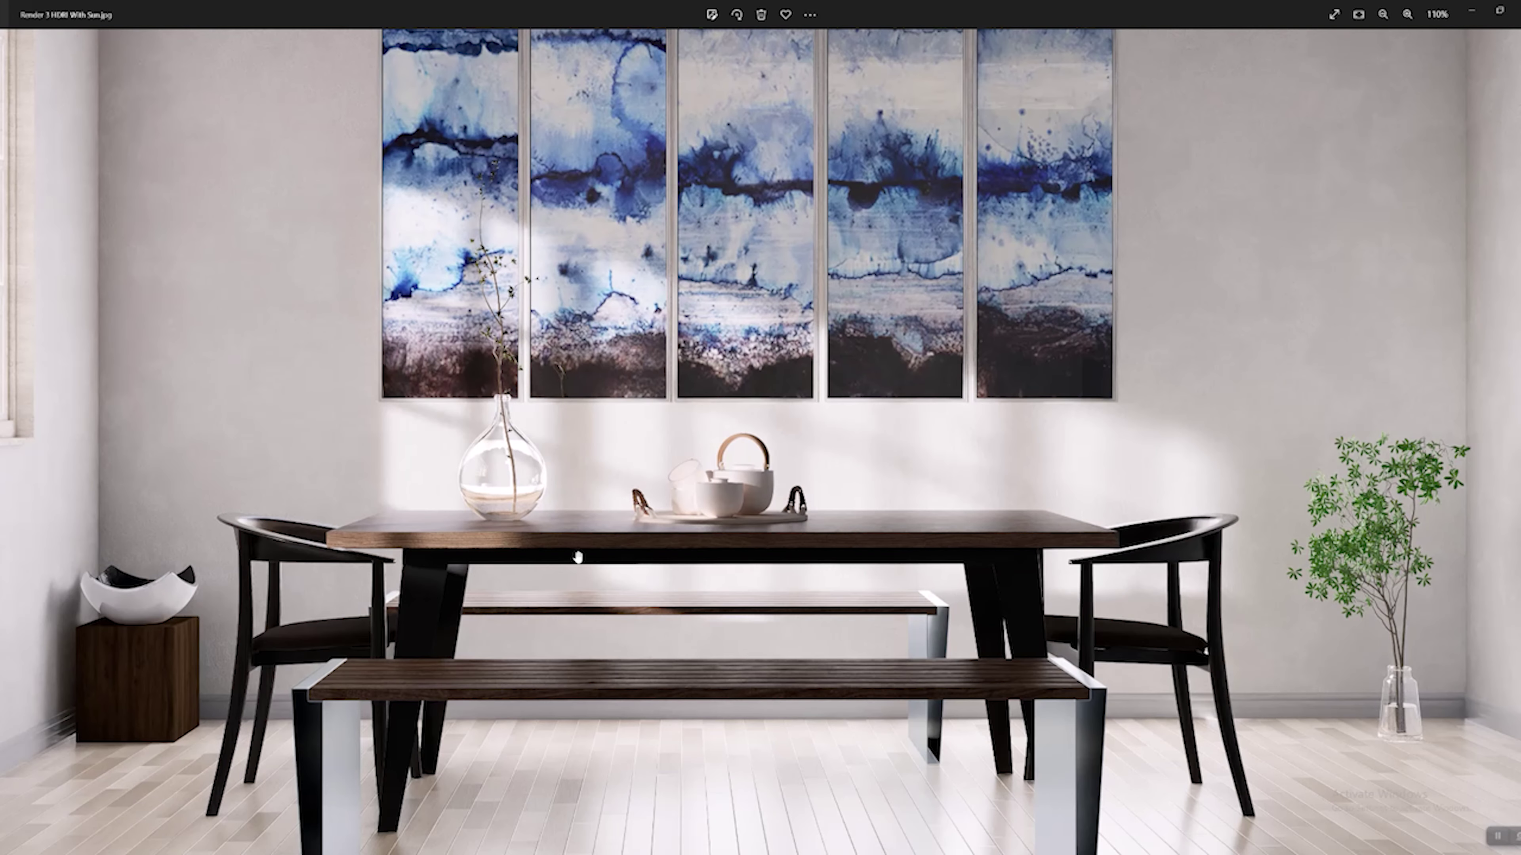
left_click_drag(221, 621, 554, 569)
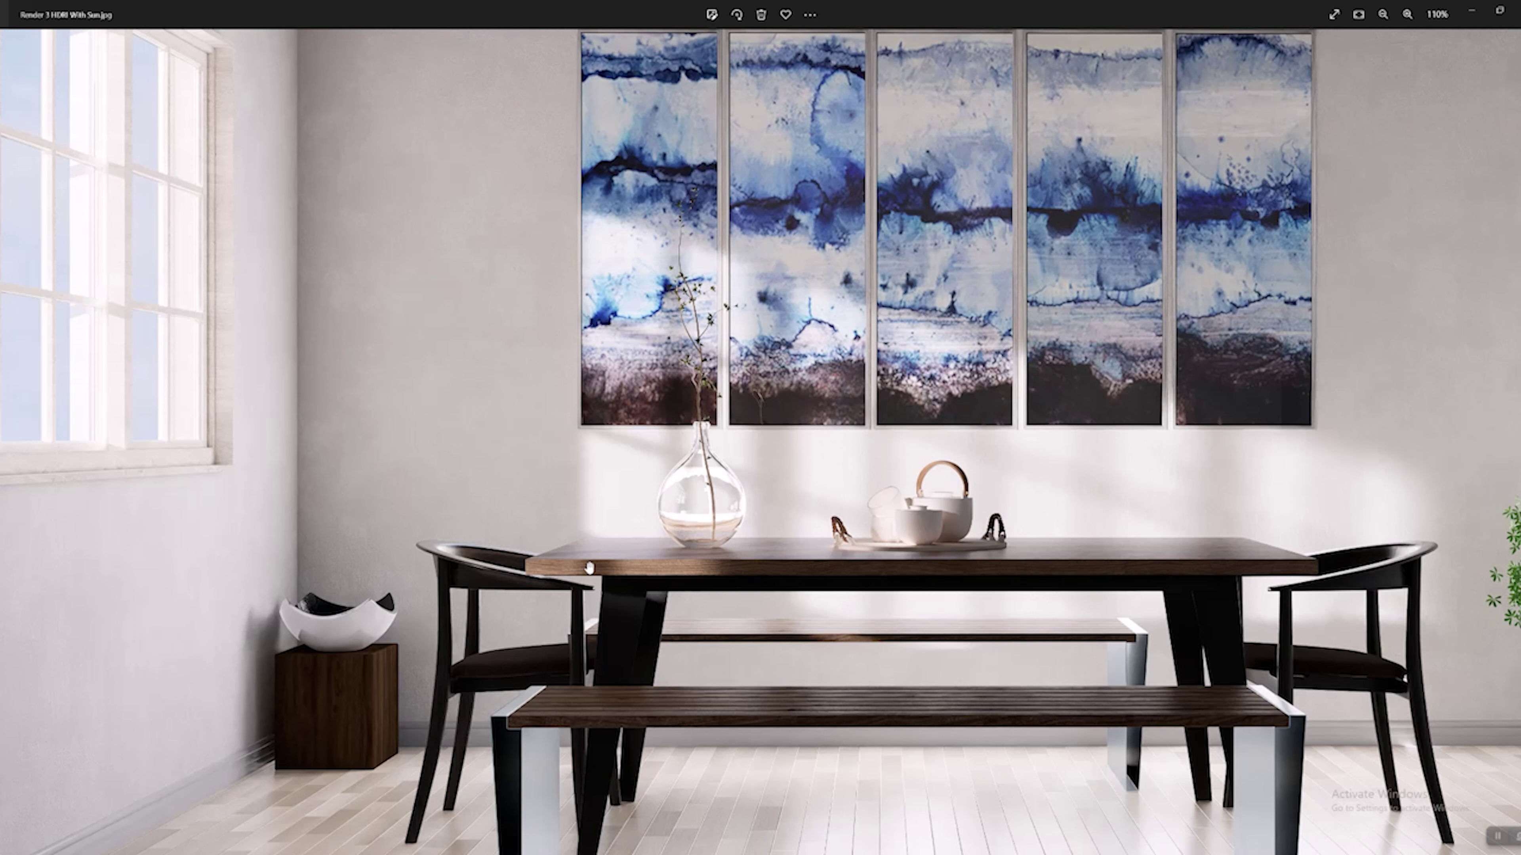
scroll(706, 616, "down", 2)
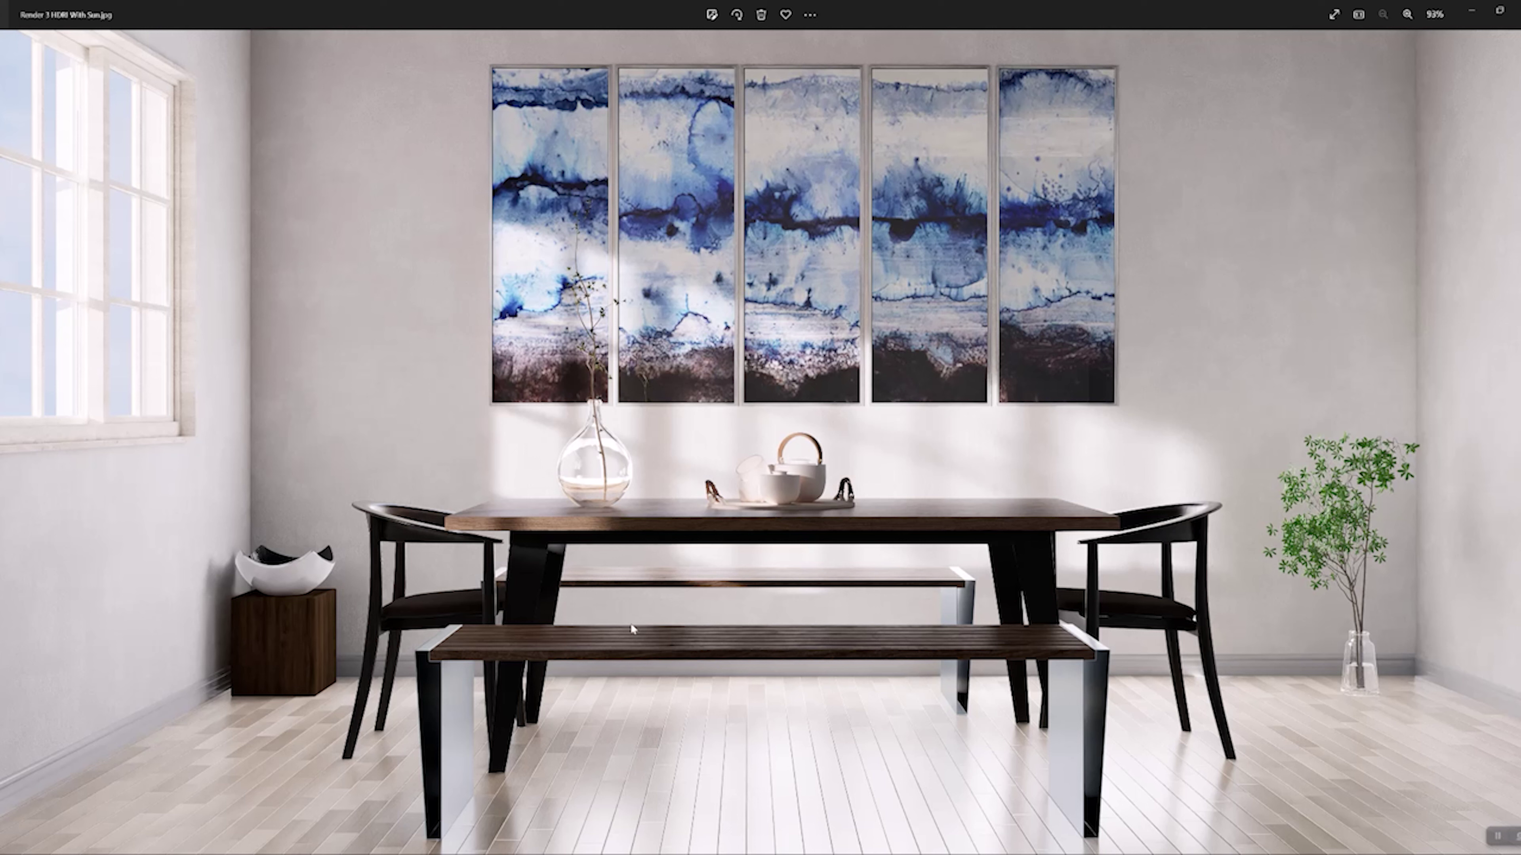
View the Render II Light Outside Window with Skylight image from the Lighting Test folder, and return to D5 Render.
mouse_move(323, 845)
left_click(287, 815)
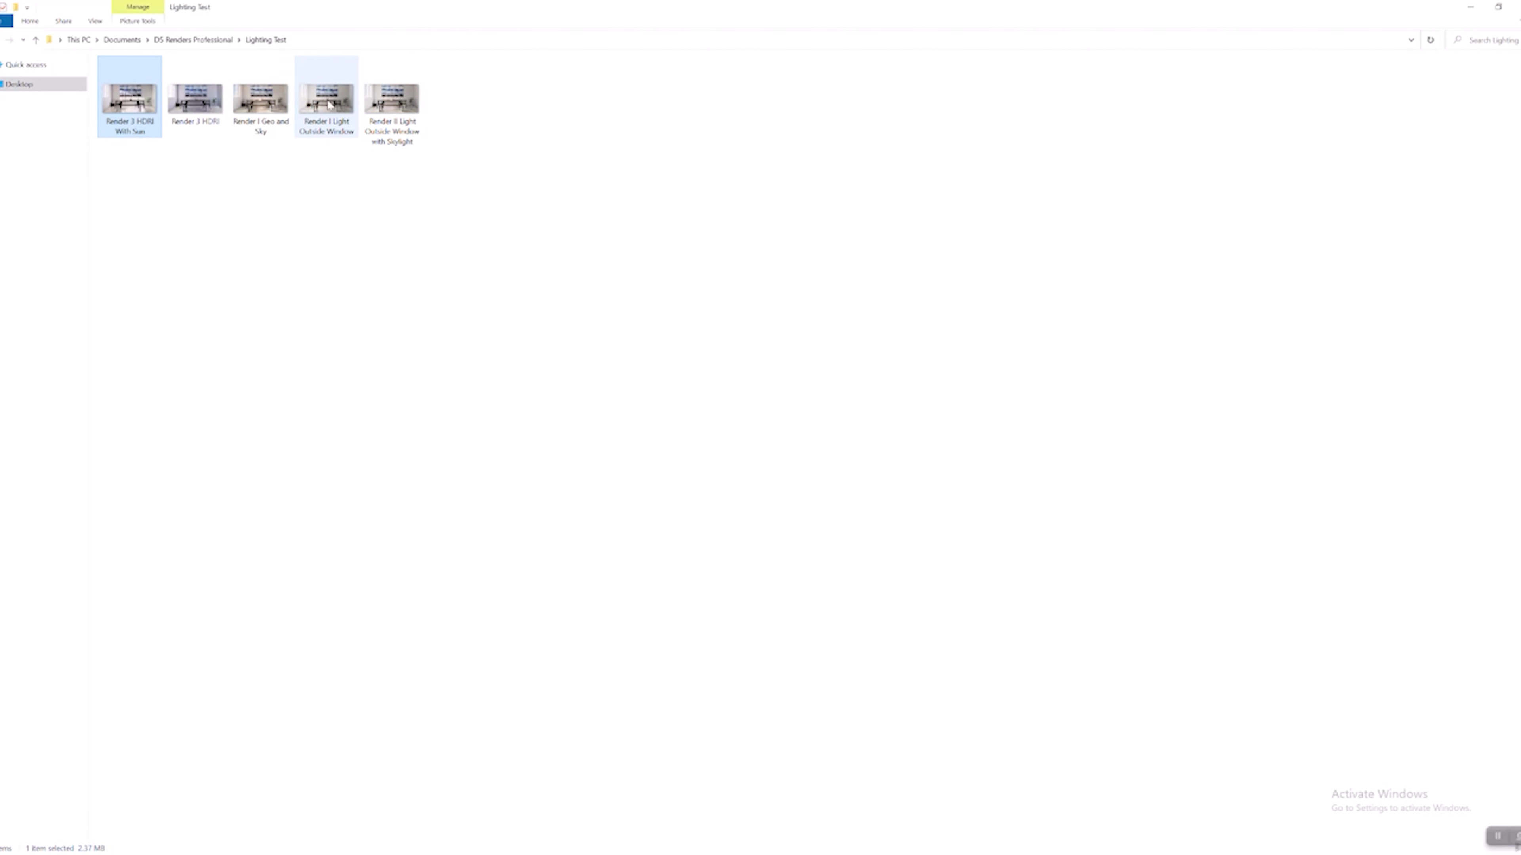
double_click(409, 107)
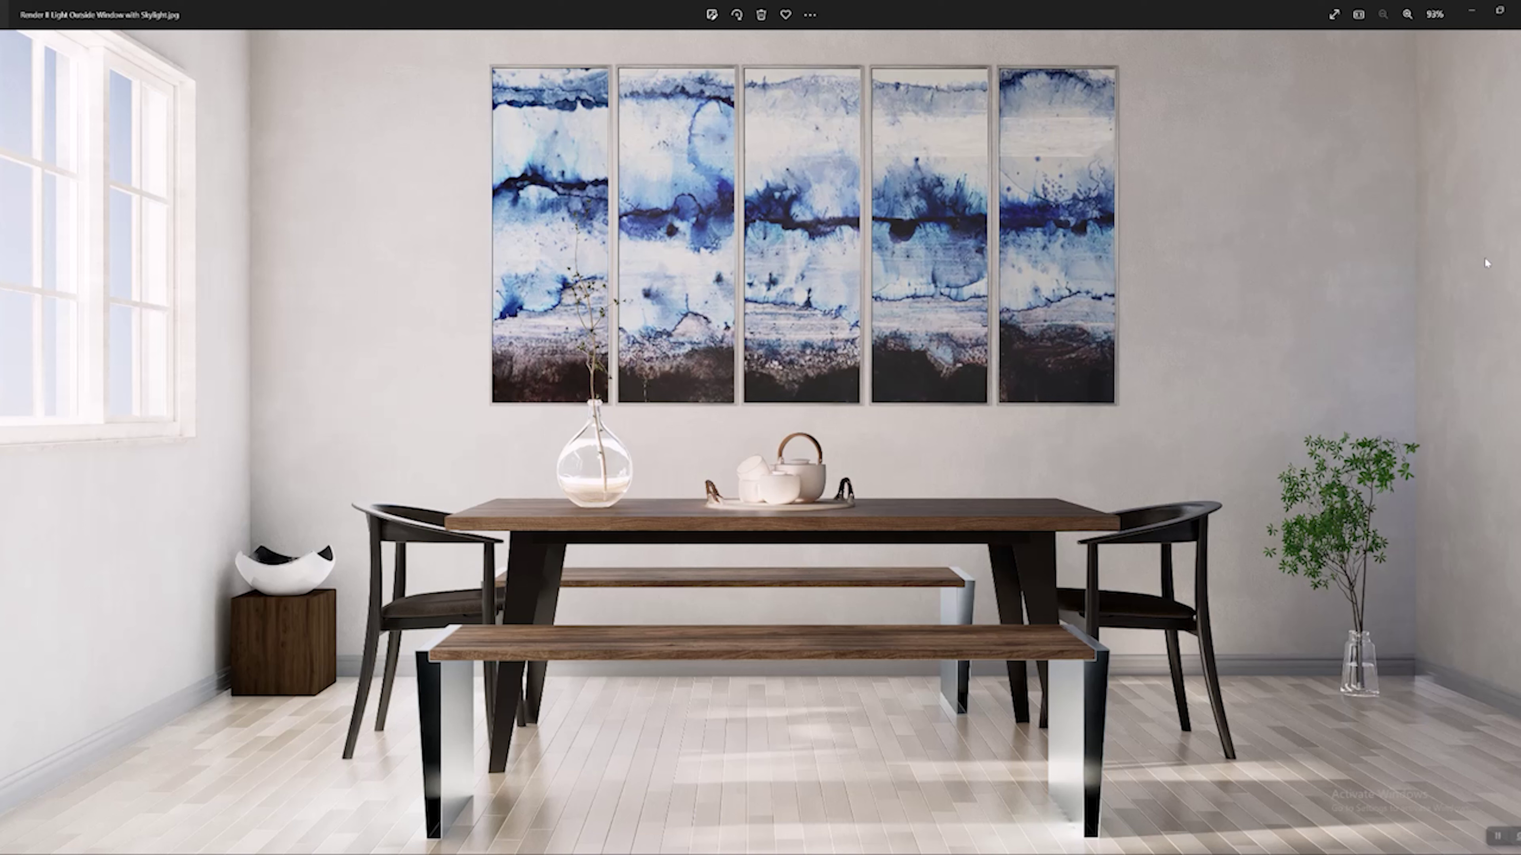
left_click(1498, 842)
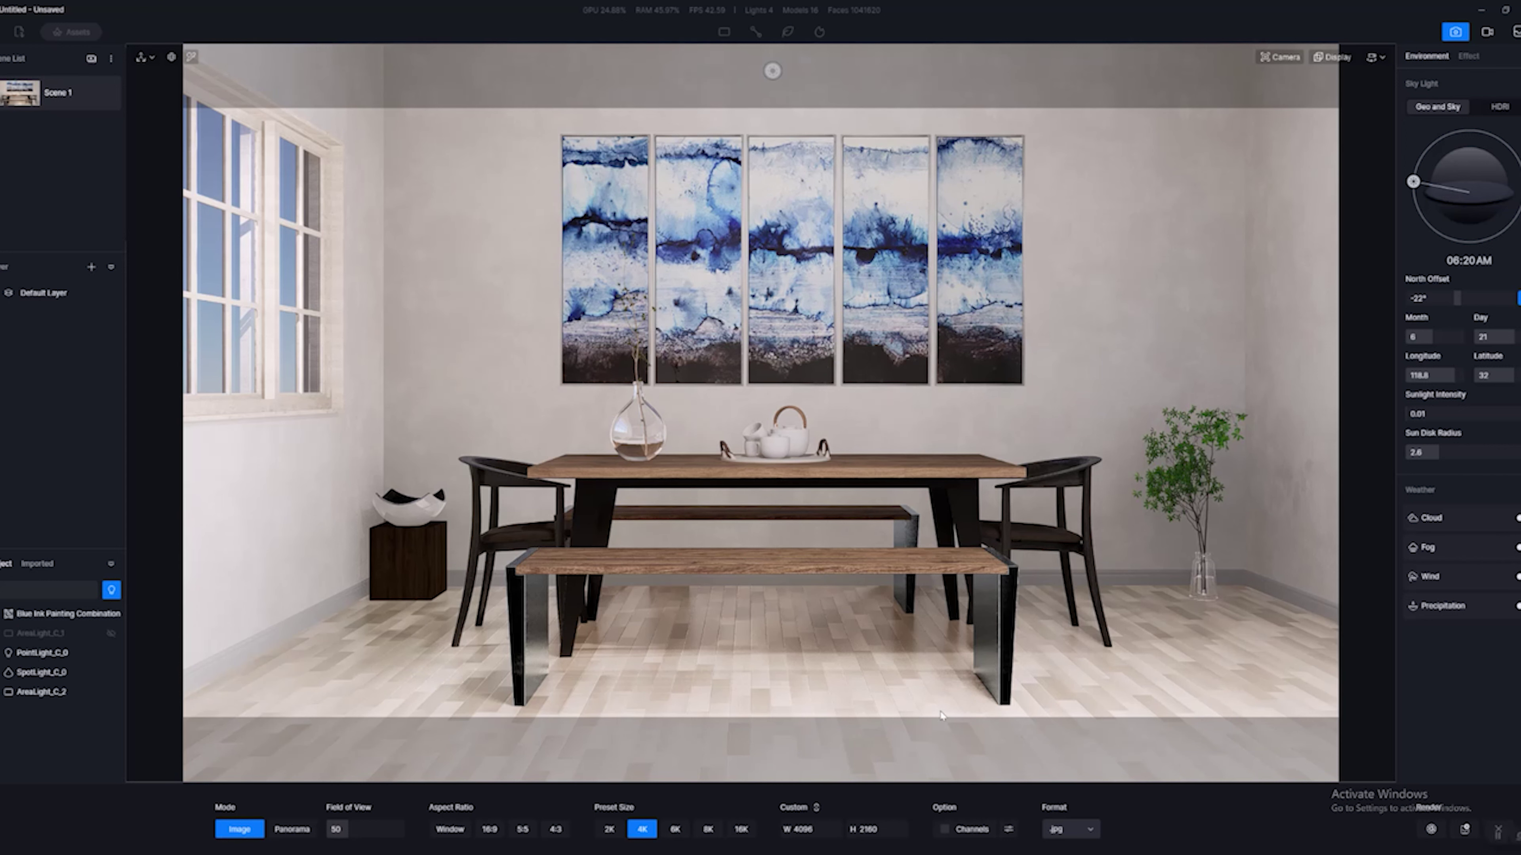
Leave the image render setup, select the spotlight near the window and look over its cone and effect on the room.
left_click(1494, 830)
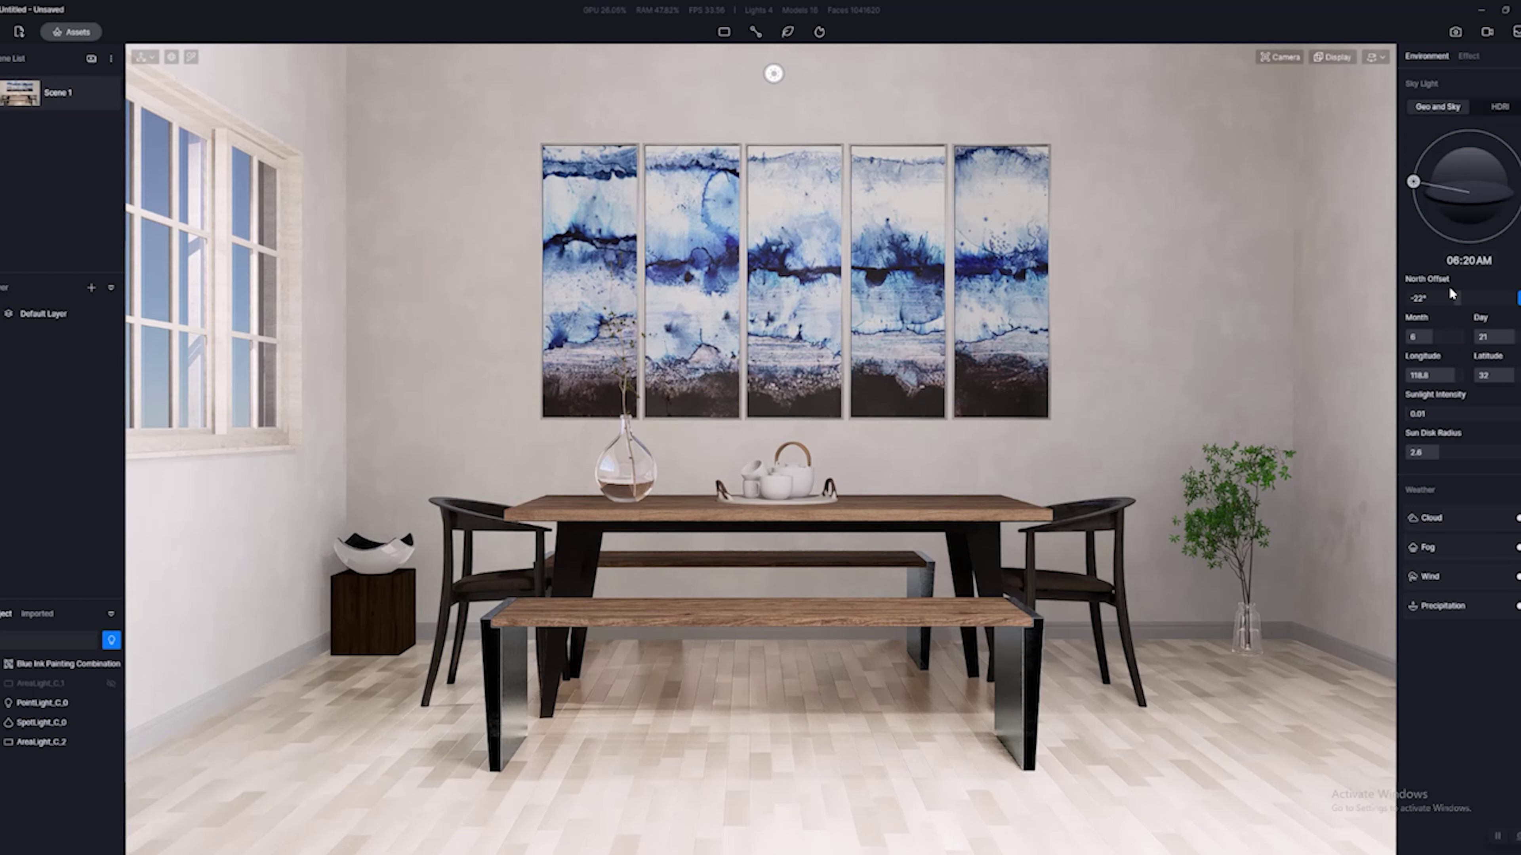
left_click_drag(1419, 415, 1426, 415)
mouse_move(665, 419)
right_mouse_down()
mouse_move(543, 417)
mouse_move(468, 343)
mouse_move(988, 516)
right_mouse_up()
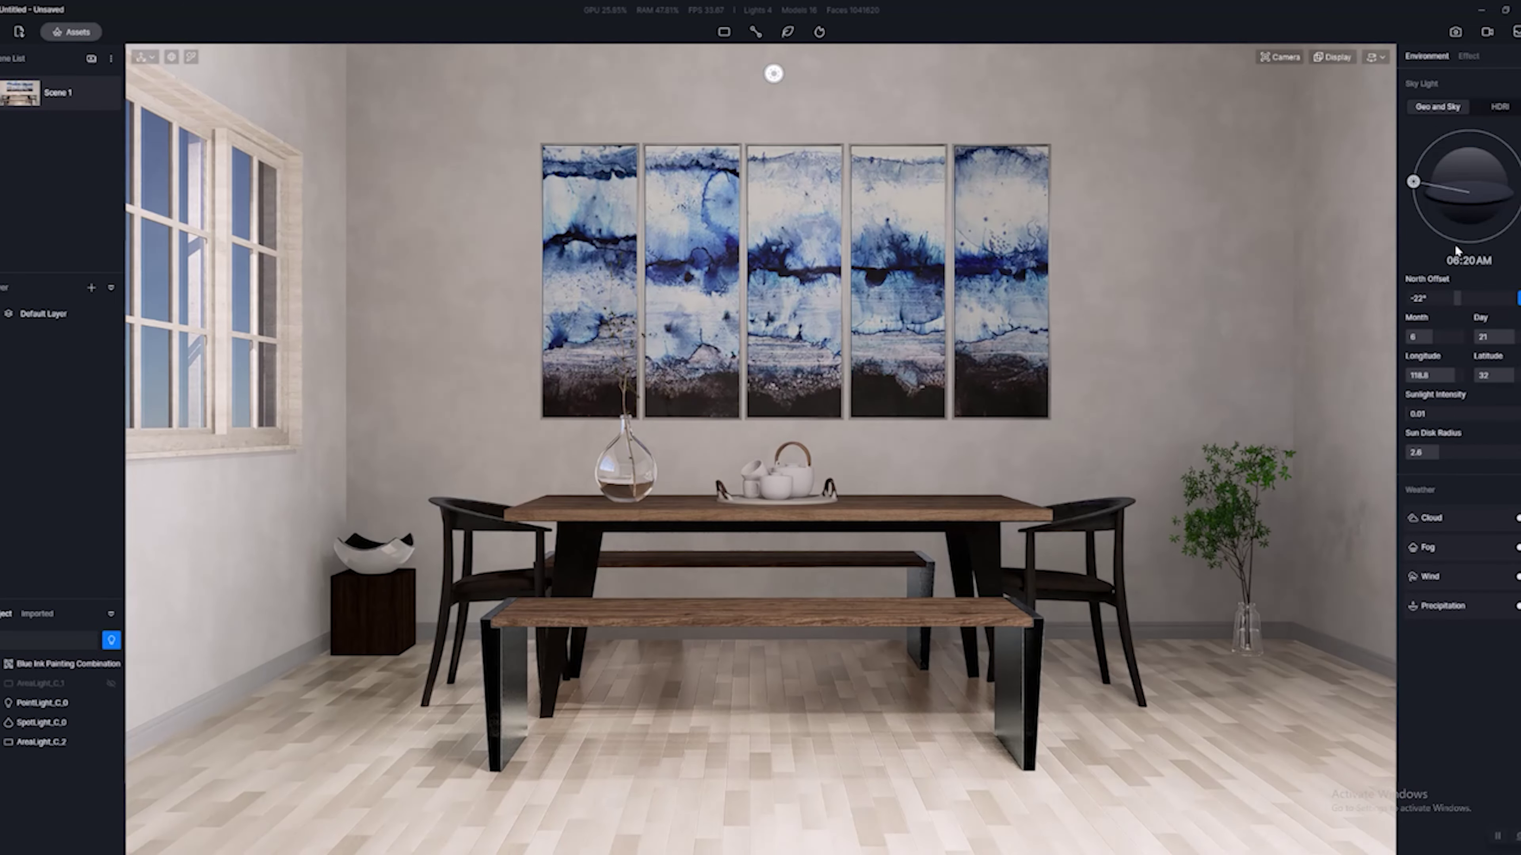
mouse_move(931, 280)
right_mouse_down()
mouse_move(337, 146)
mouse_move(997, 439)
mouse_move(916, 457)
right_mouse_up()
left_click(377, 138)
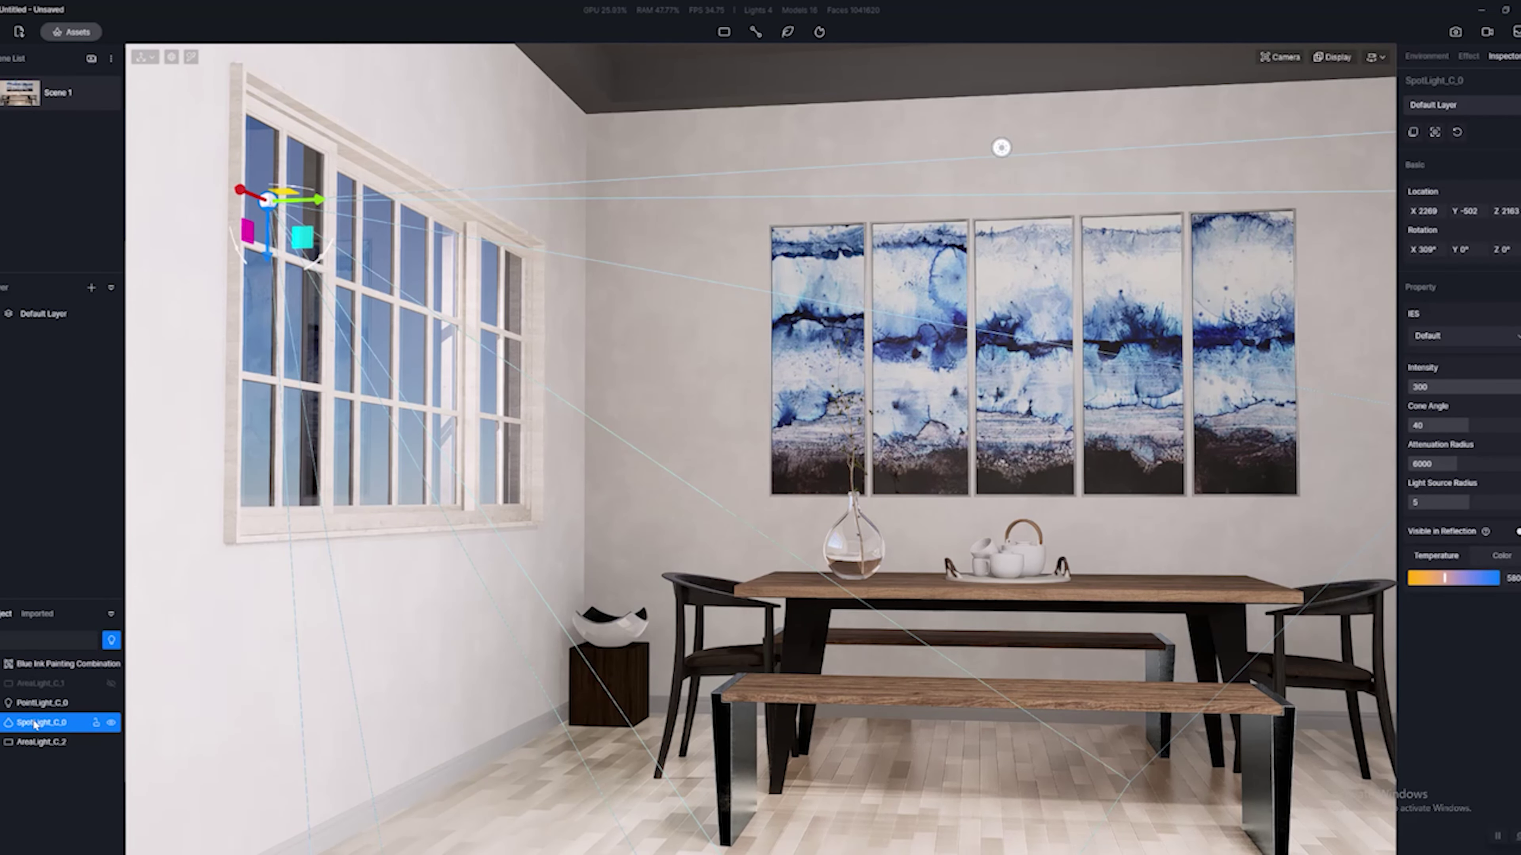
right_click_drag(711, 584, 1082, 591)
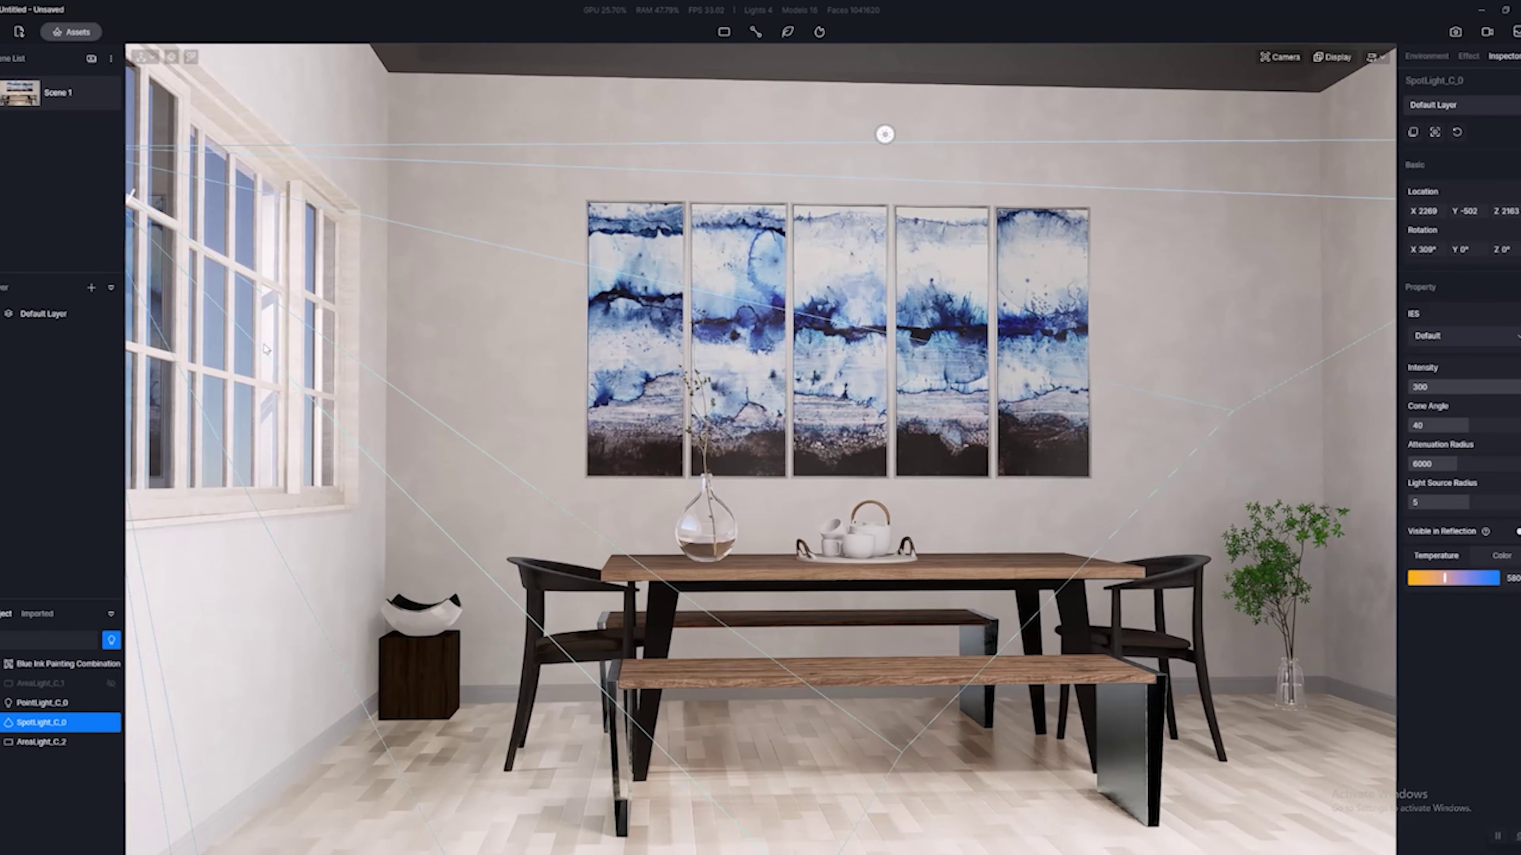
mouse_move(1225, 535)
right_mouse_down()
mouse_move(838, 558)
mouse_move(1110, 568)
mouse_move(924, 542)
mouse_move(1374, 692)
mouse_move(1101, 626)
mouse_move(1161, 594)
mouse_move(937, 431)
mouse_move(743, 339)
mouse_move(1118, 572)
mouse_move(935, 546)
right_mouse_up()
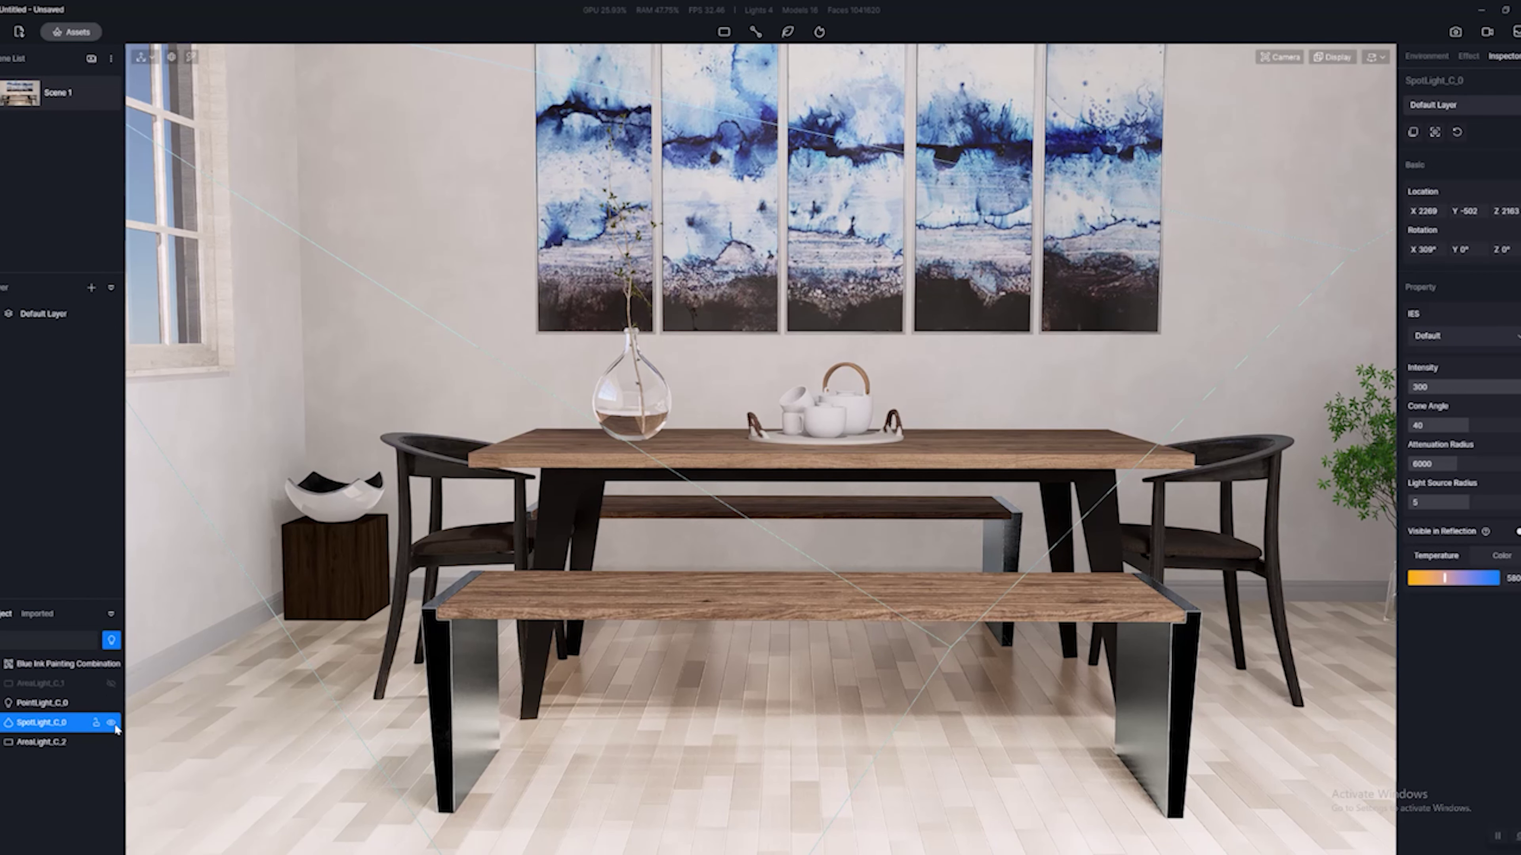
Hide the point light and the second area light to check the room with only the spotlight on.
left_click(111, 702)
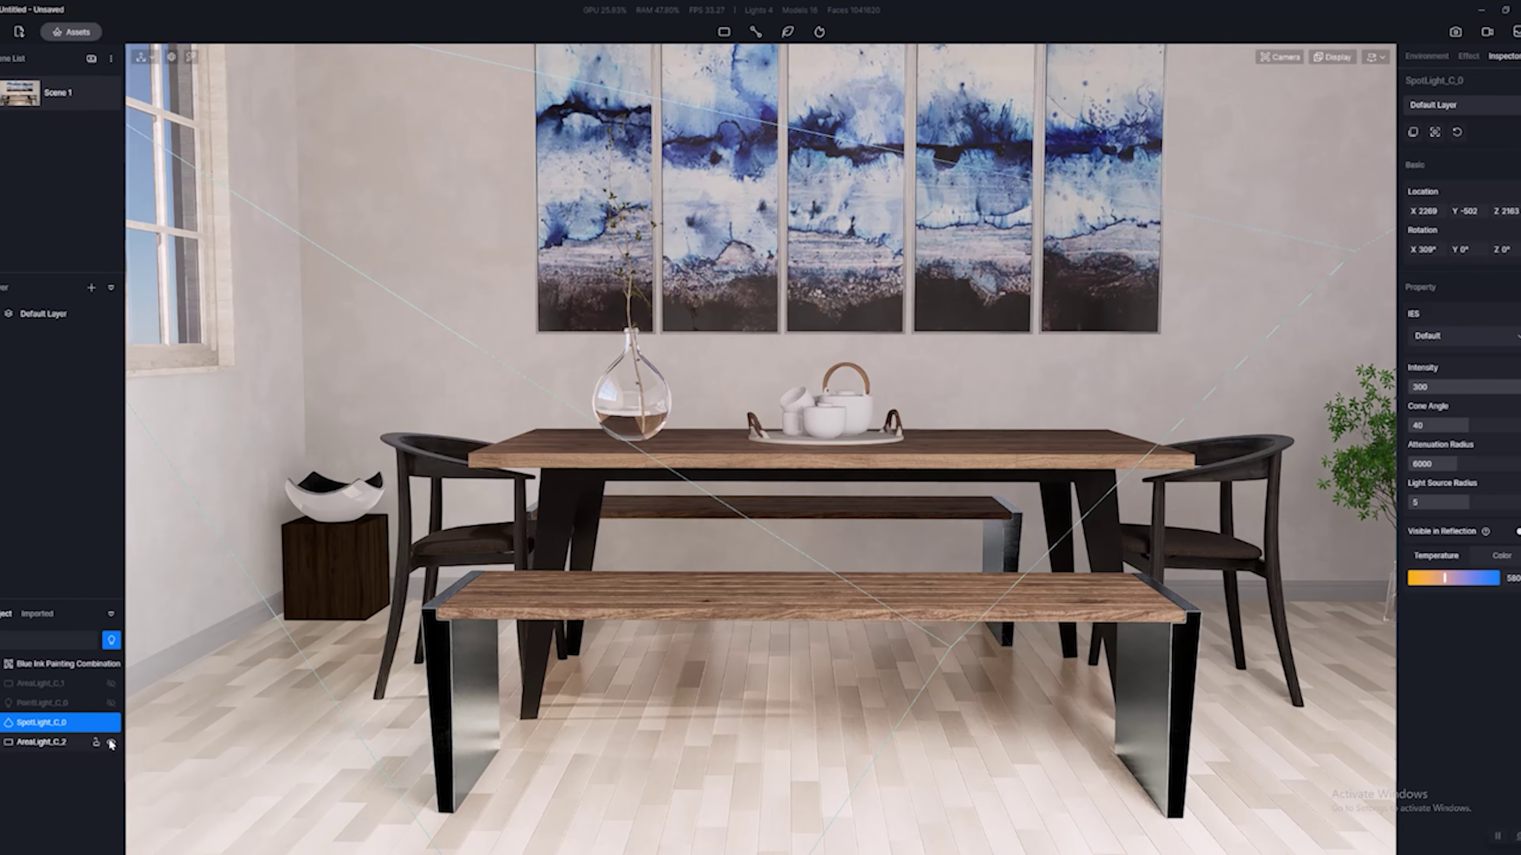
left_click(112, 743)
scroll(851, 568, "down", 5)
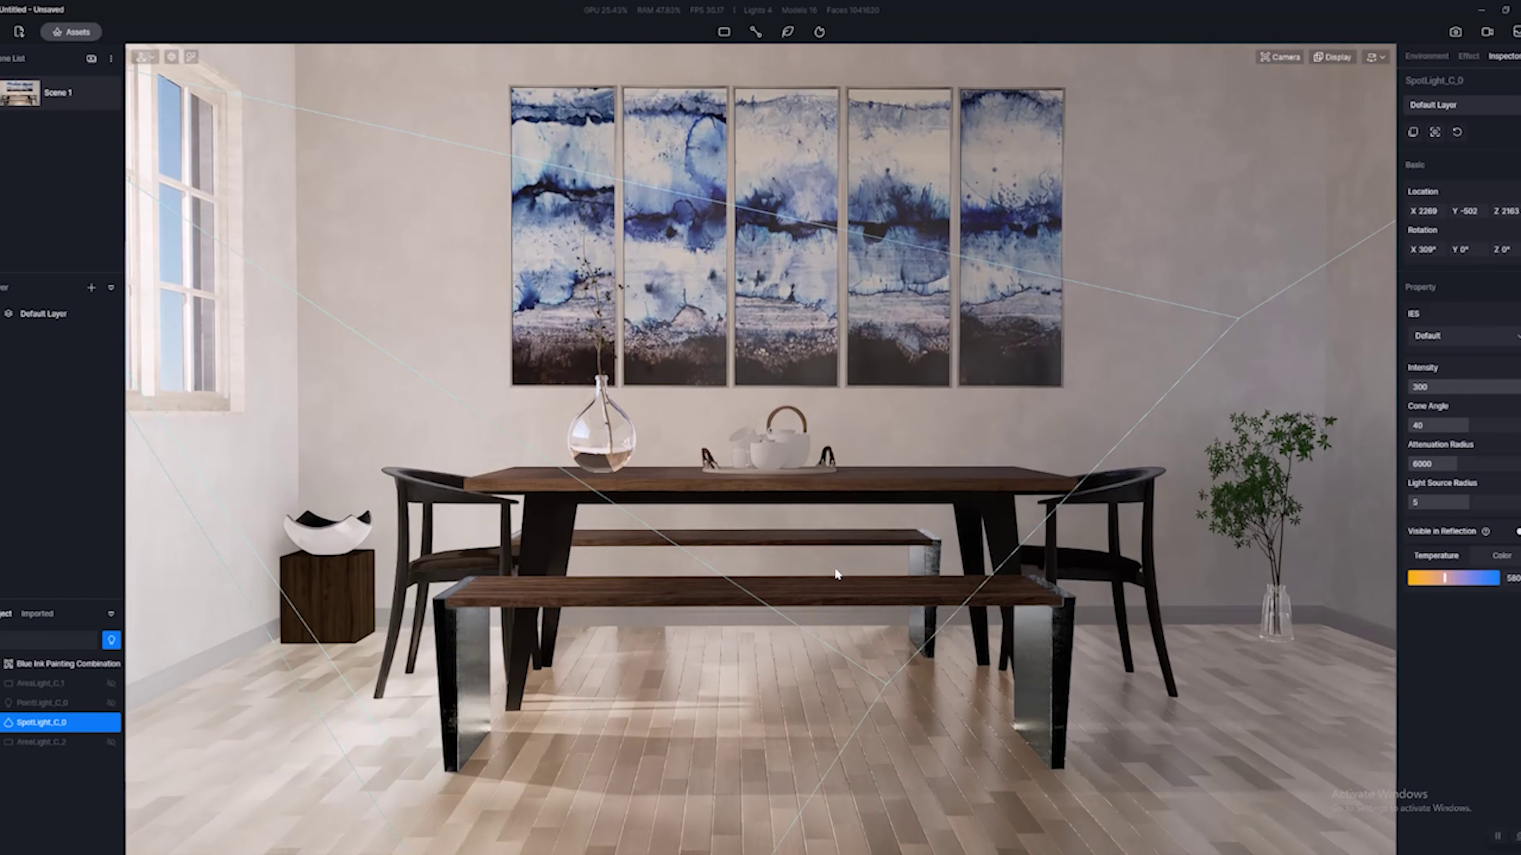
scroll(837, 574, "up", 3)
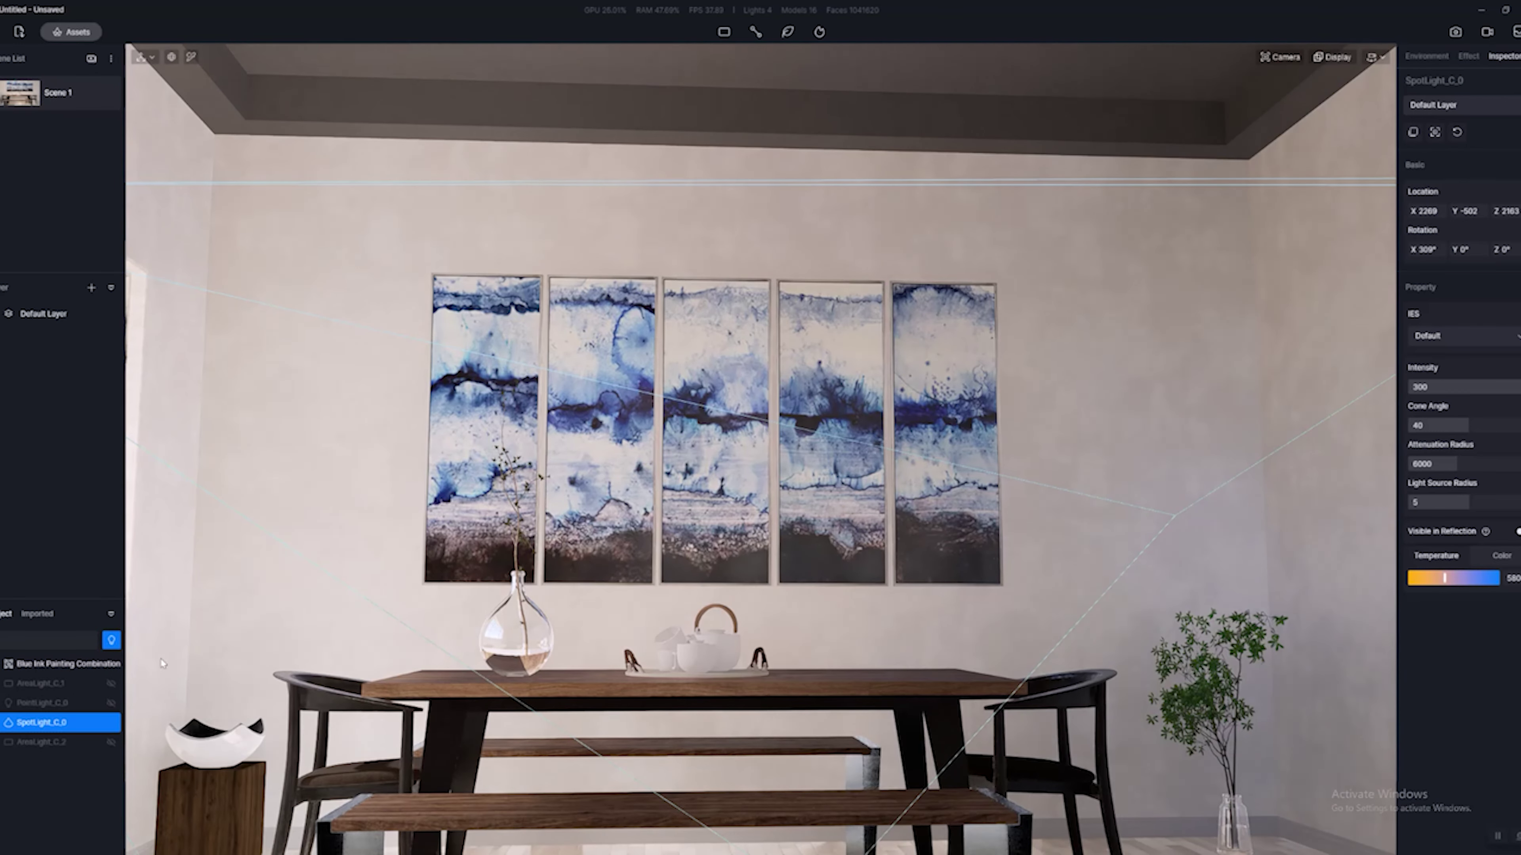
Turn the point light back on and focus the view on it above the artwork.
mouse_move(114, 704)
double_click(82, 704)
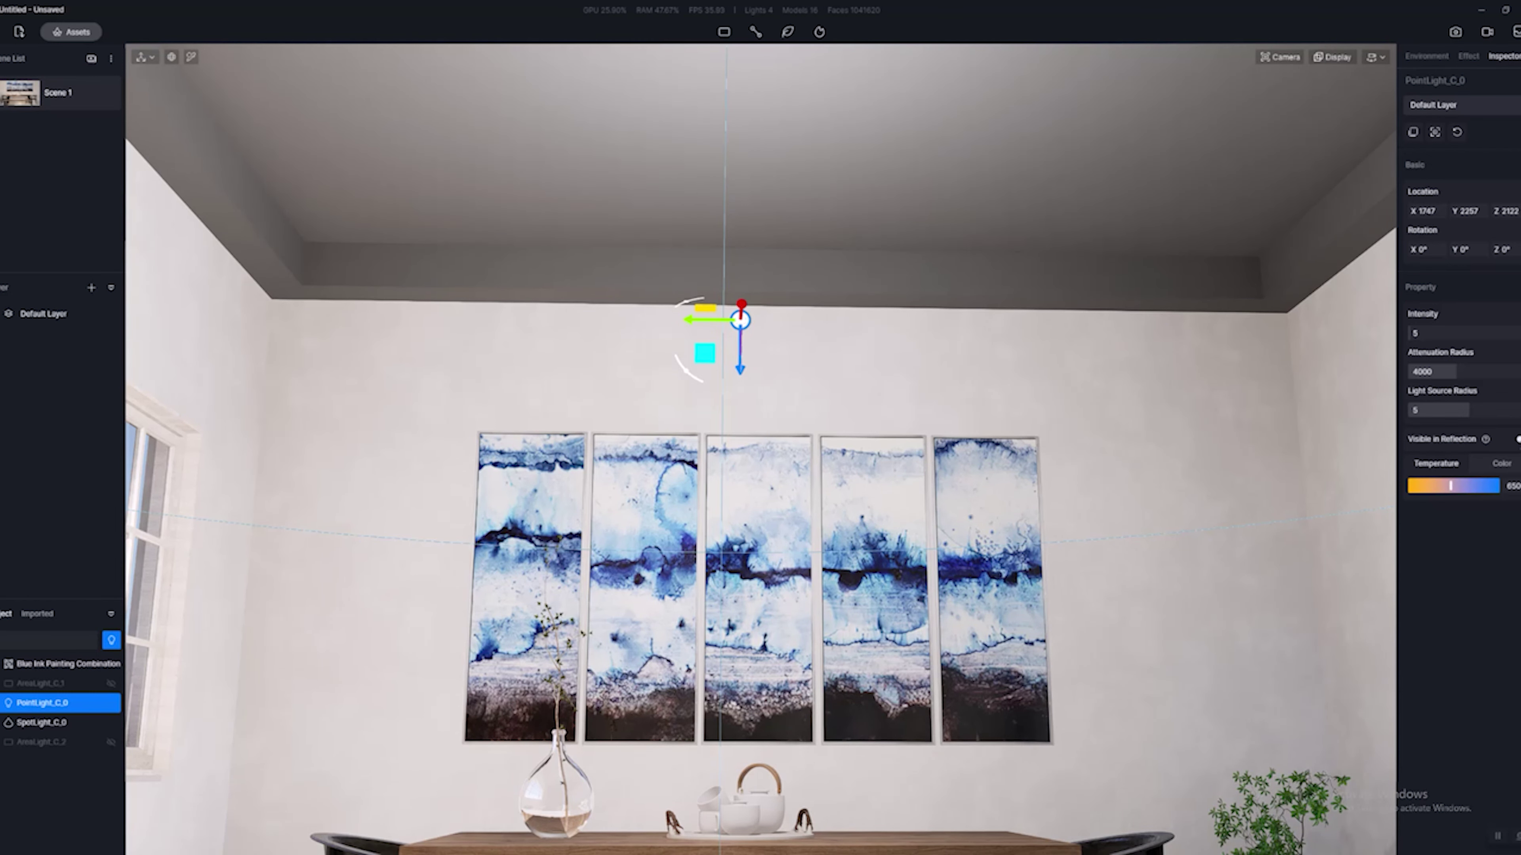
middle_click_drag(1022, 487, 785, 638)
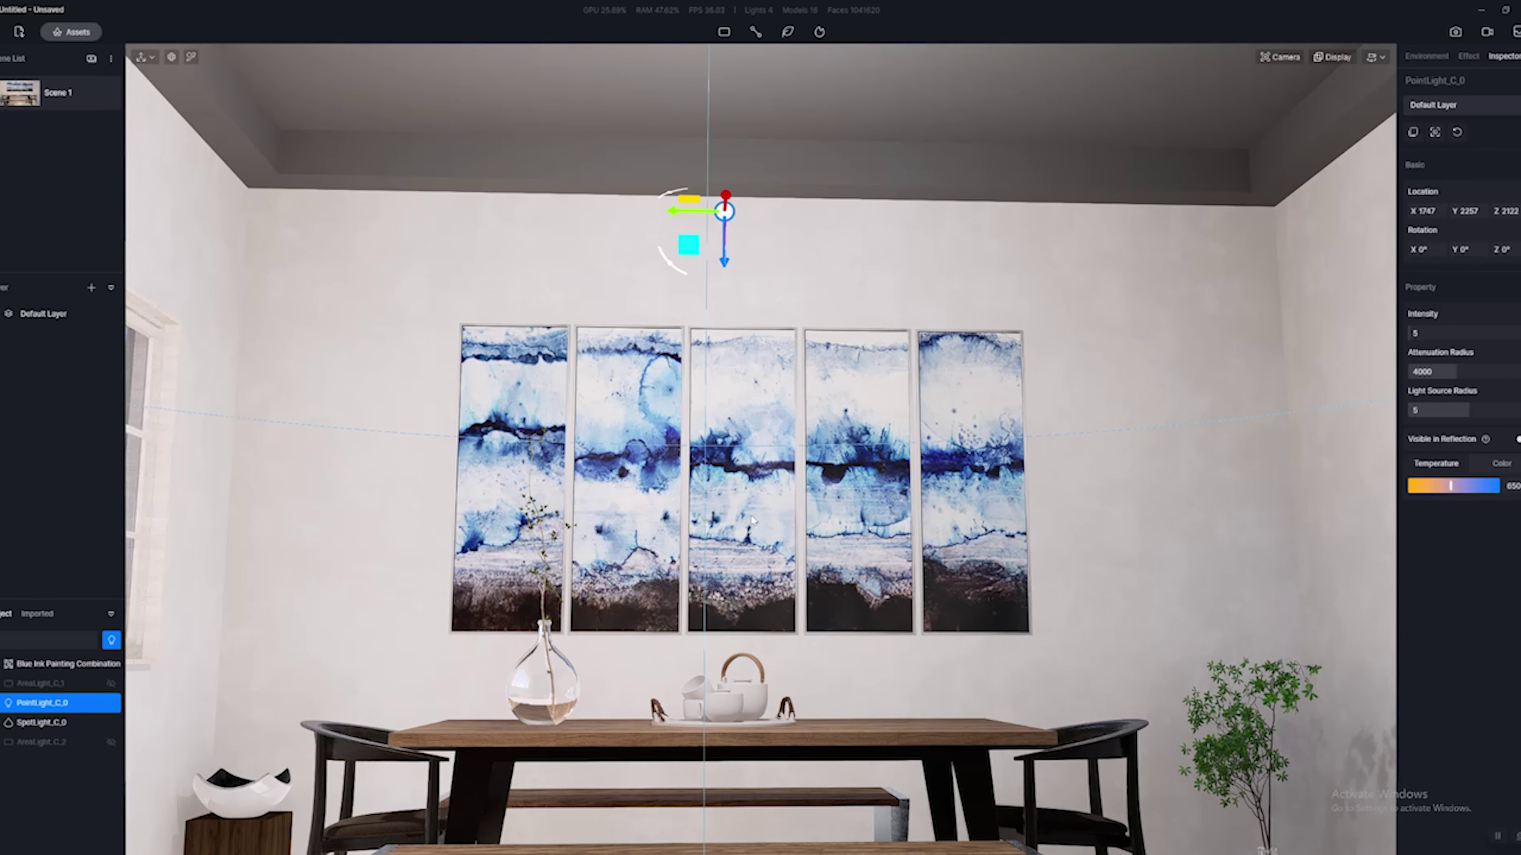
right_click_drag(753, 520, 238, 248)
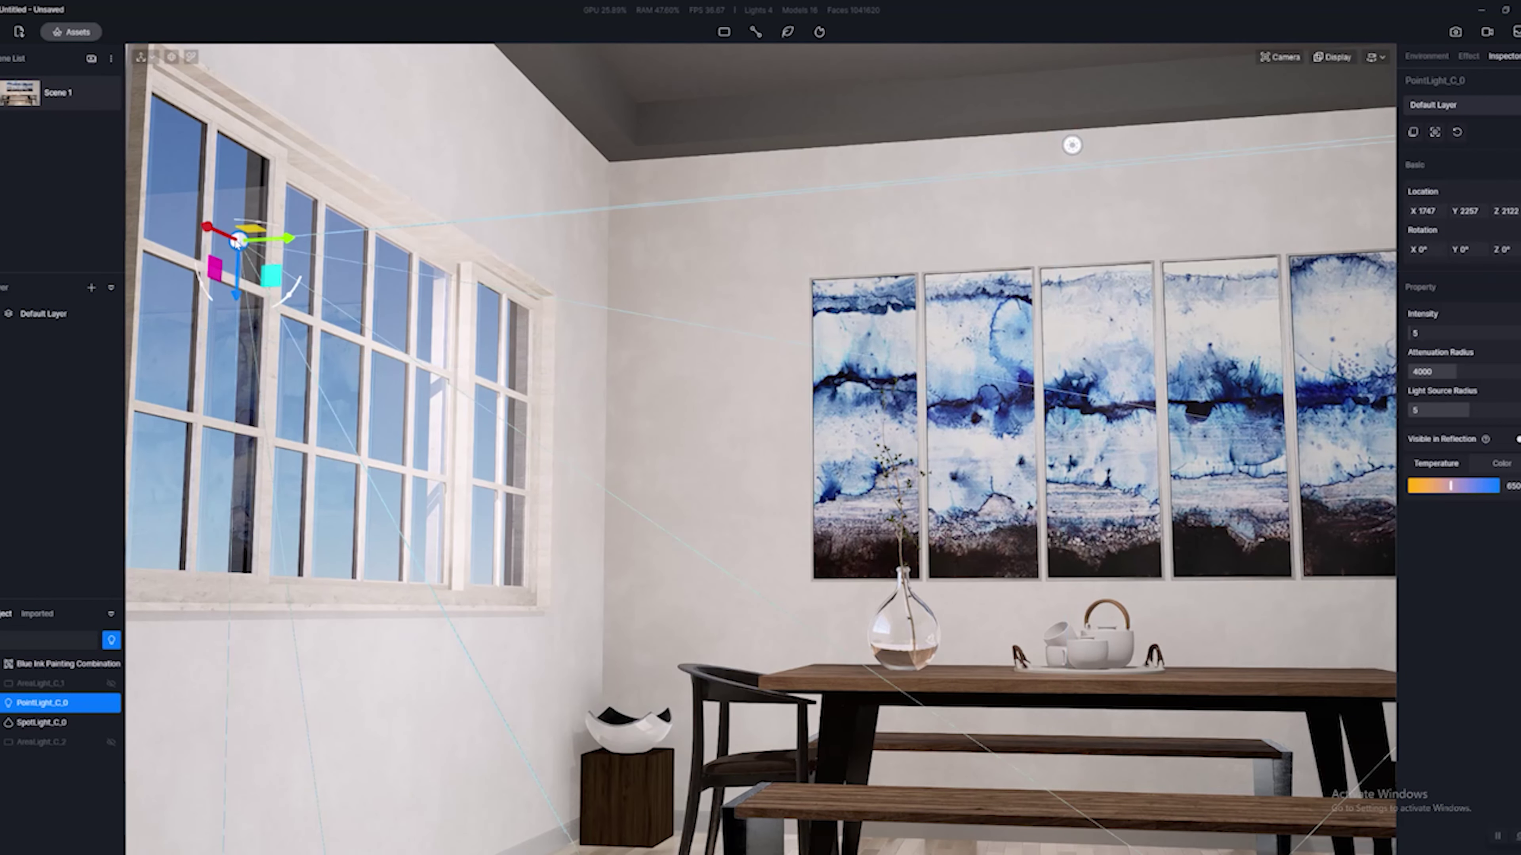
Select the spotlight by the window again and examine the shadows around the table and bench.
left_click(237, 242)
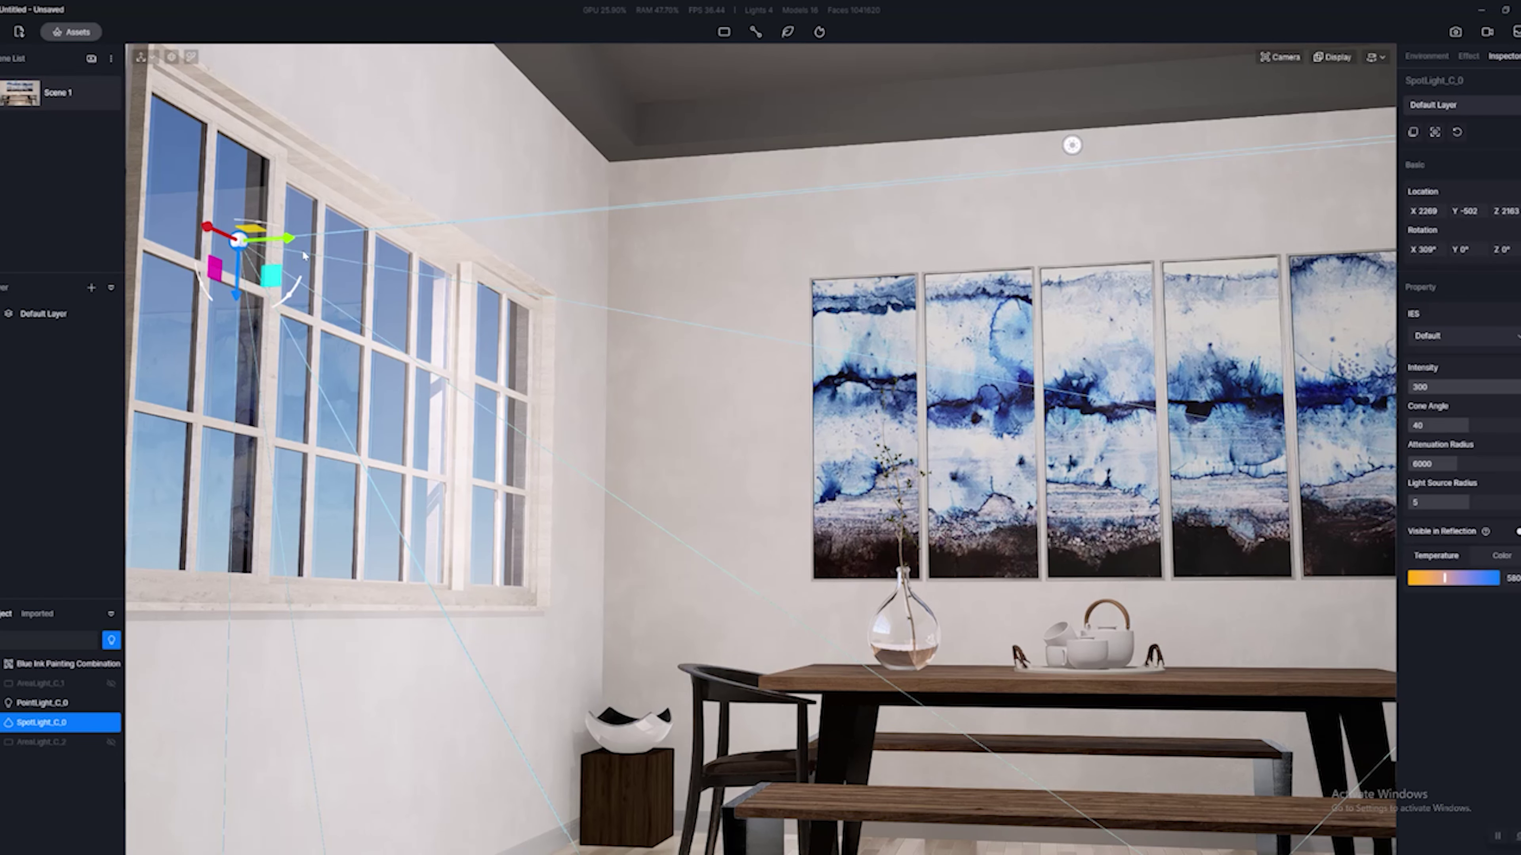
mouse_move(613, 429)
right_mouse_down()
mouse_move(903, 585)
mouse_move(704, 691)
mouse_move(505, 622)
mouse_move(327, 237)
mouse_move(1071, 735)
right_mouse_up()
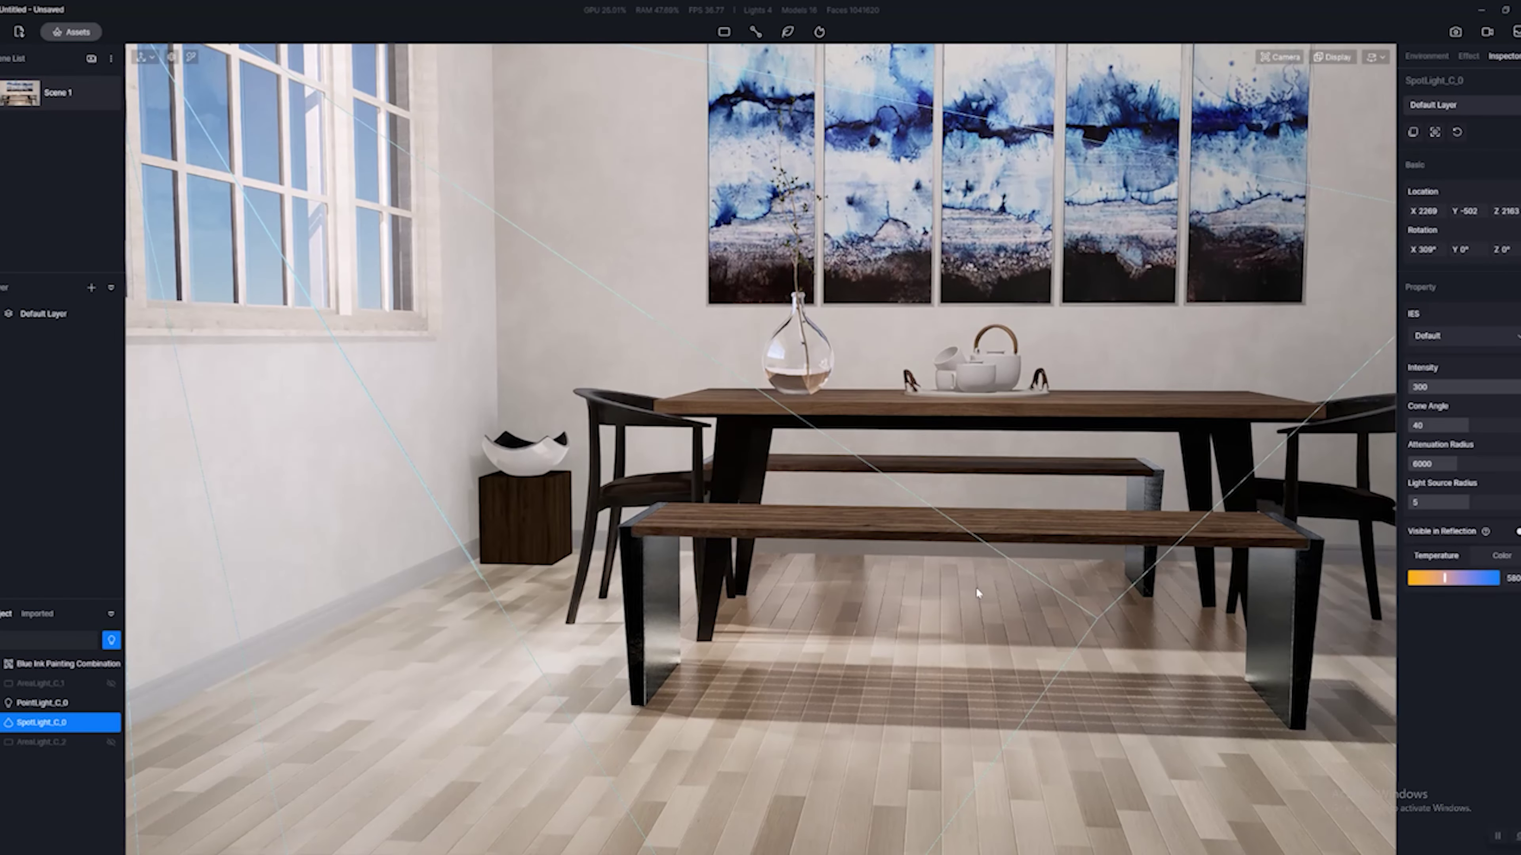
scroll(1018, 590, "up", 3)
scroll(1054, 594, "down", 2)
scroll(838, 611, "up", 2)
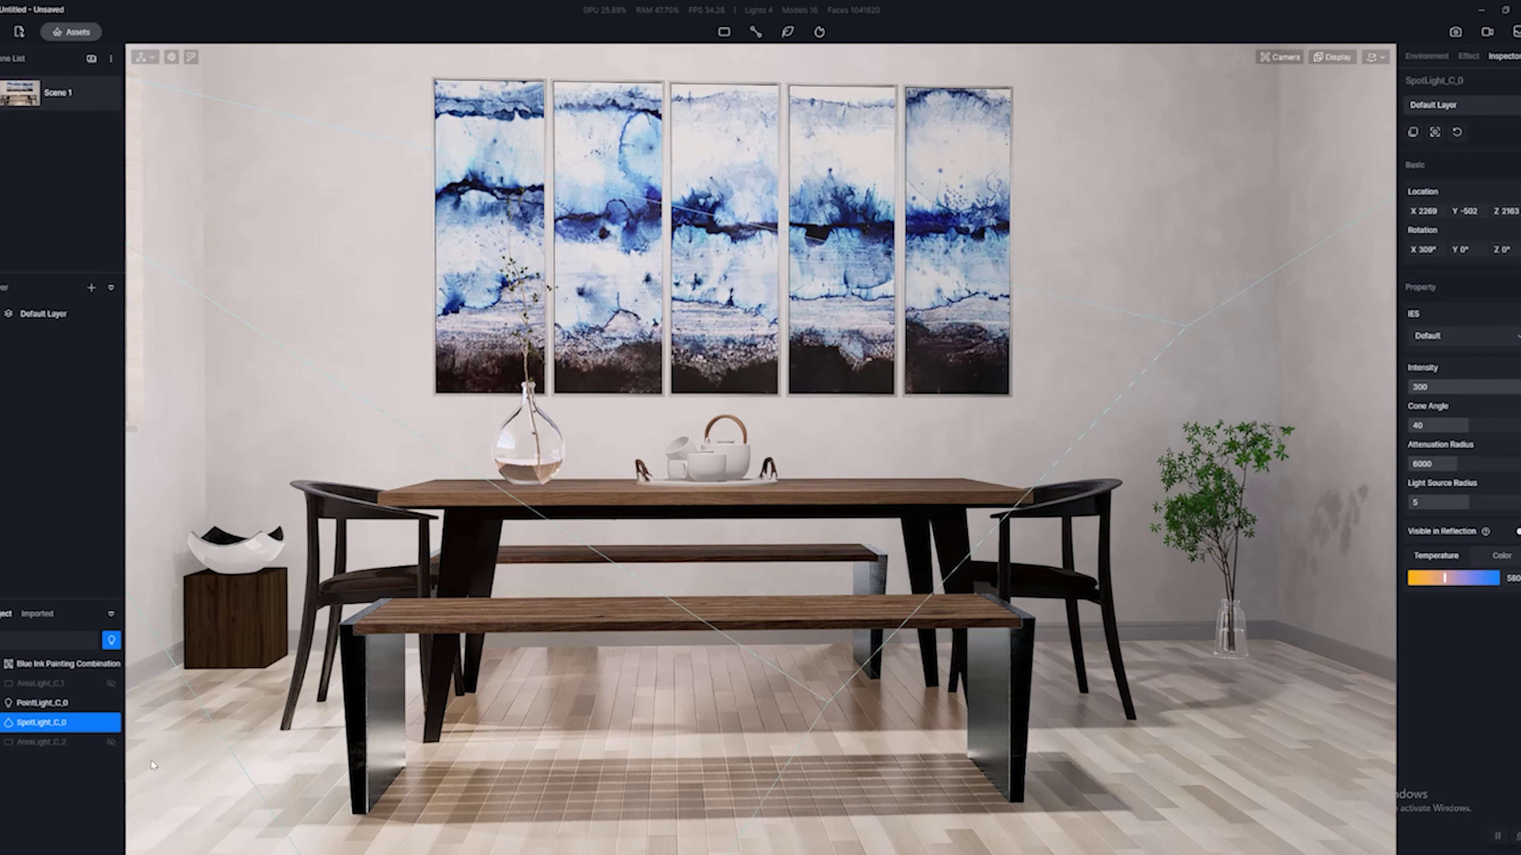
Turn the second area light back on and examine its placement and angle near the wall opposite the window.
left_click(51, 743)
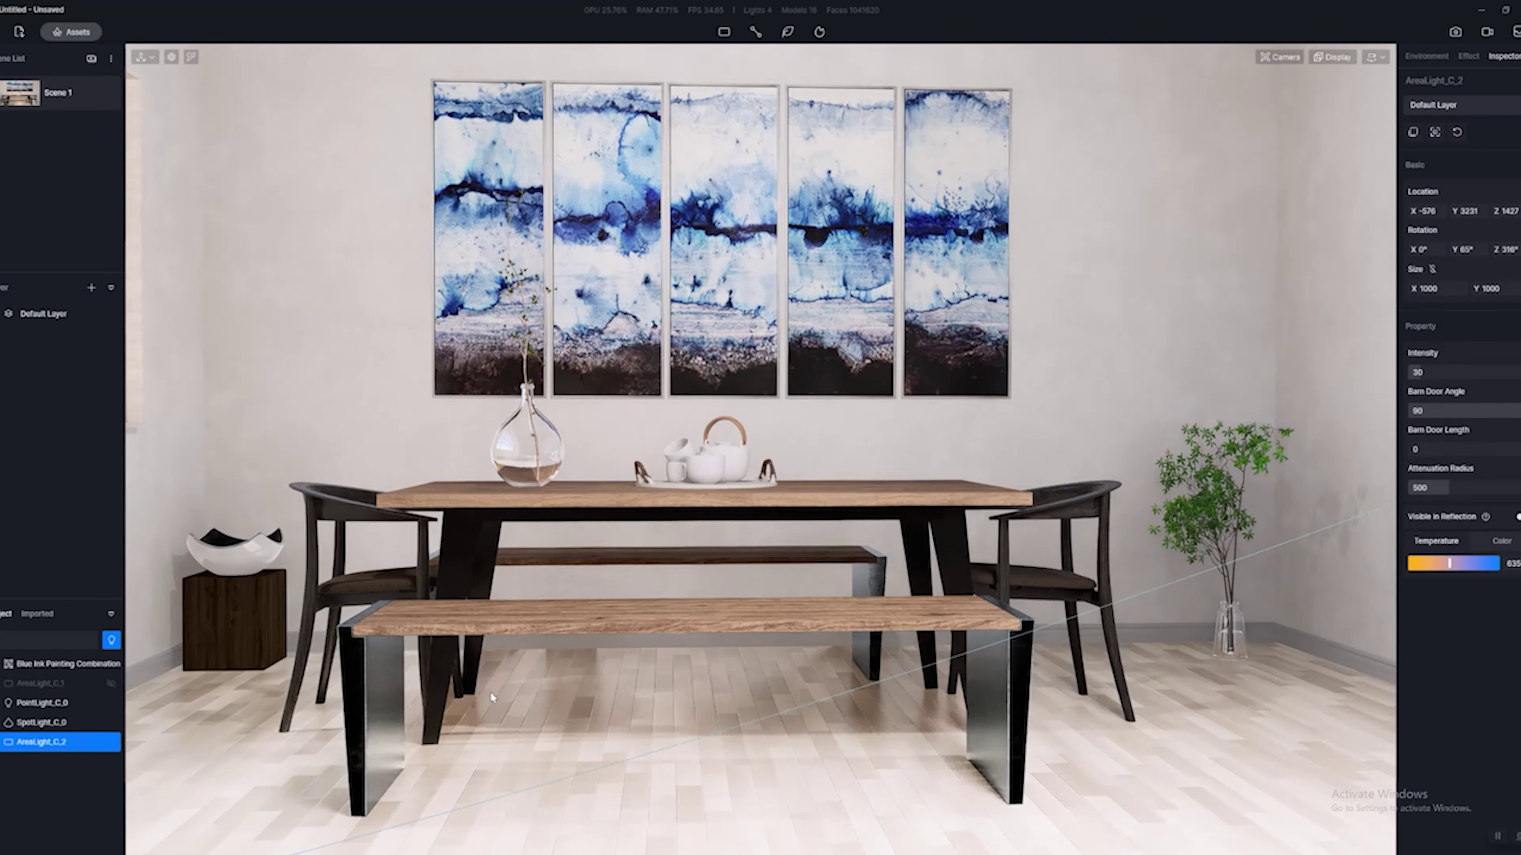
right_click_drag(490, 692, 1194, 481)
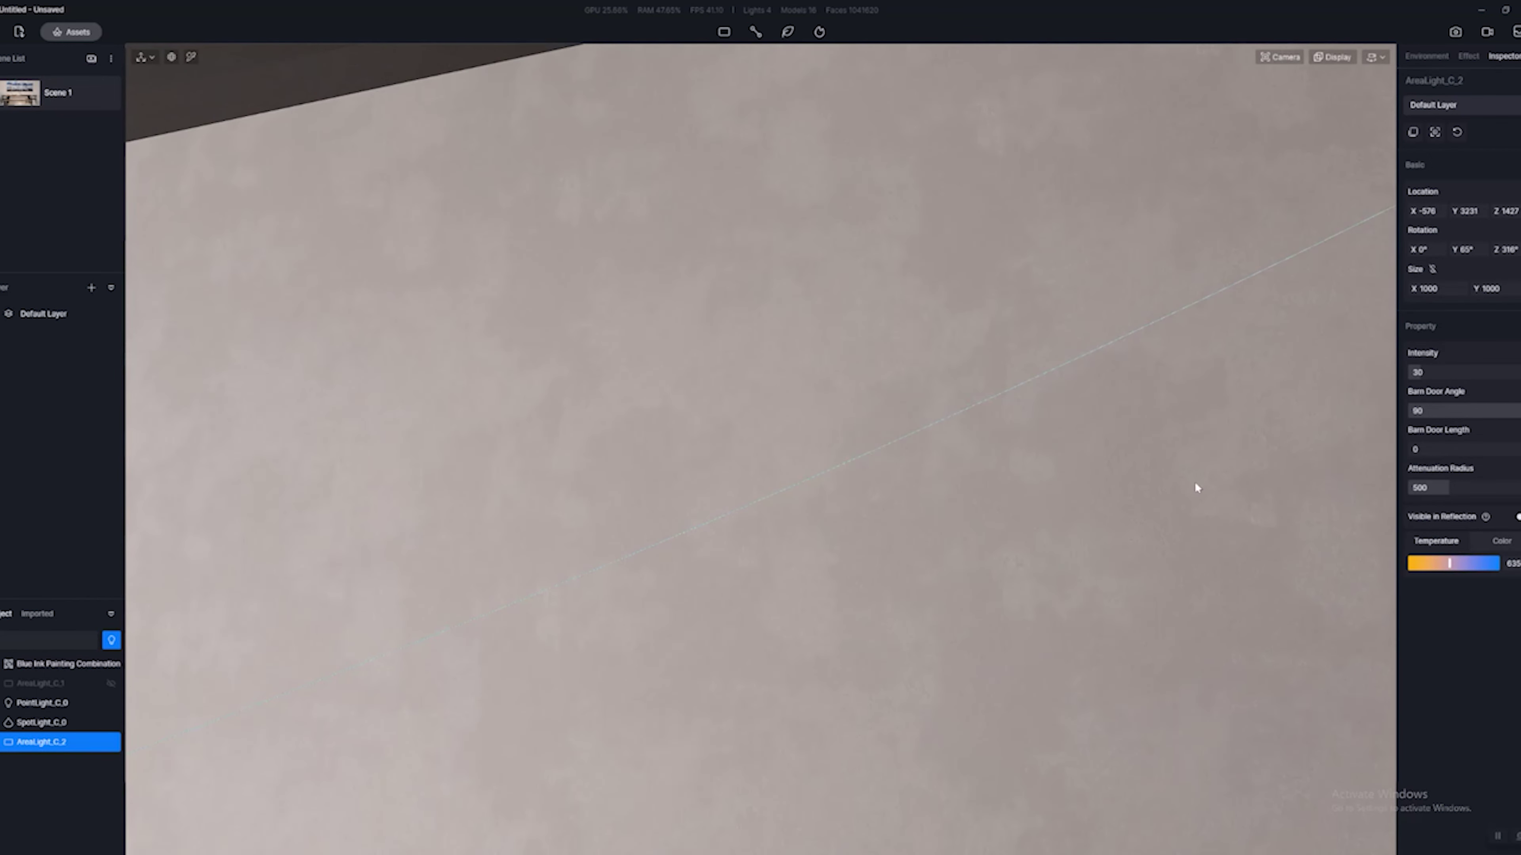
scroll(1194, 481, "up", 3)
scroll(1212, 407, "down", 5)
mouse_move(1212, 408)
right_mouse_down()
mouse_move(529, 513)
mouse_move(865, 493)
right_mouse_up()
scroll(865, 493, "up", 2)
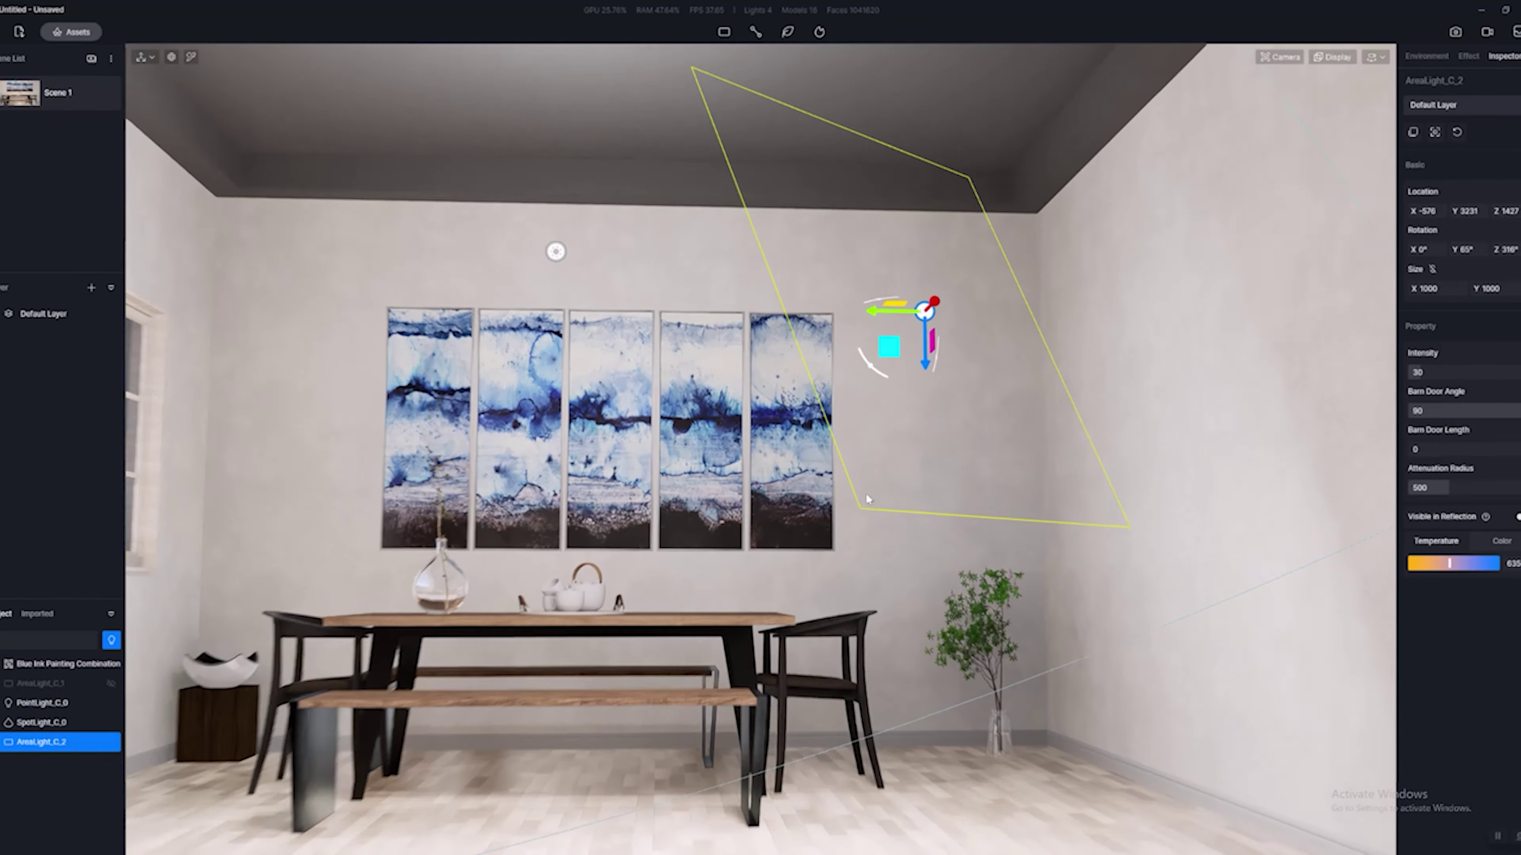
scroll(900, 479, "down", 5)
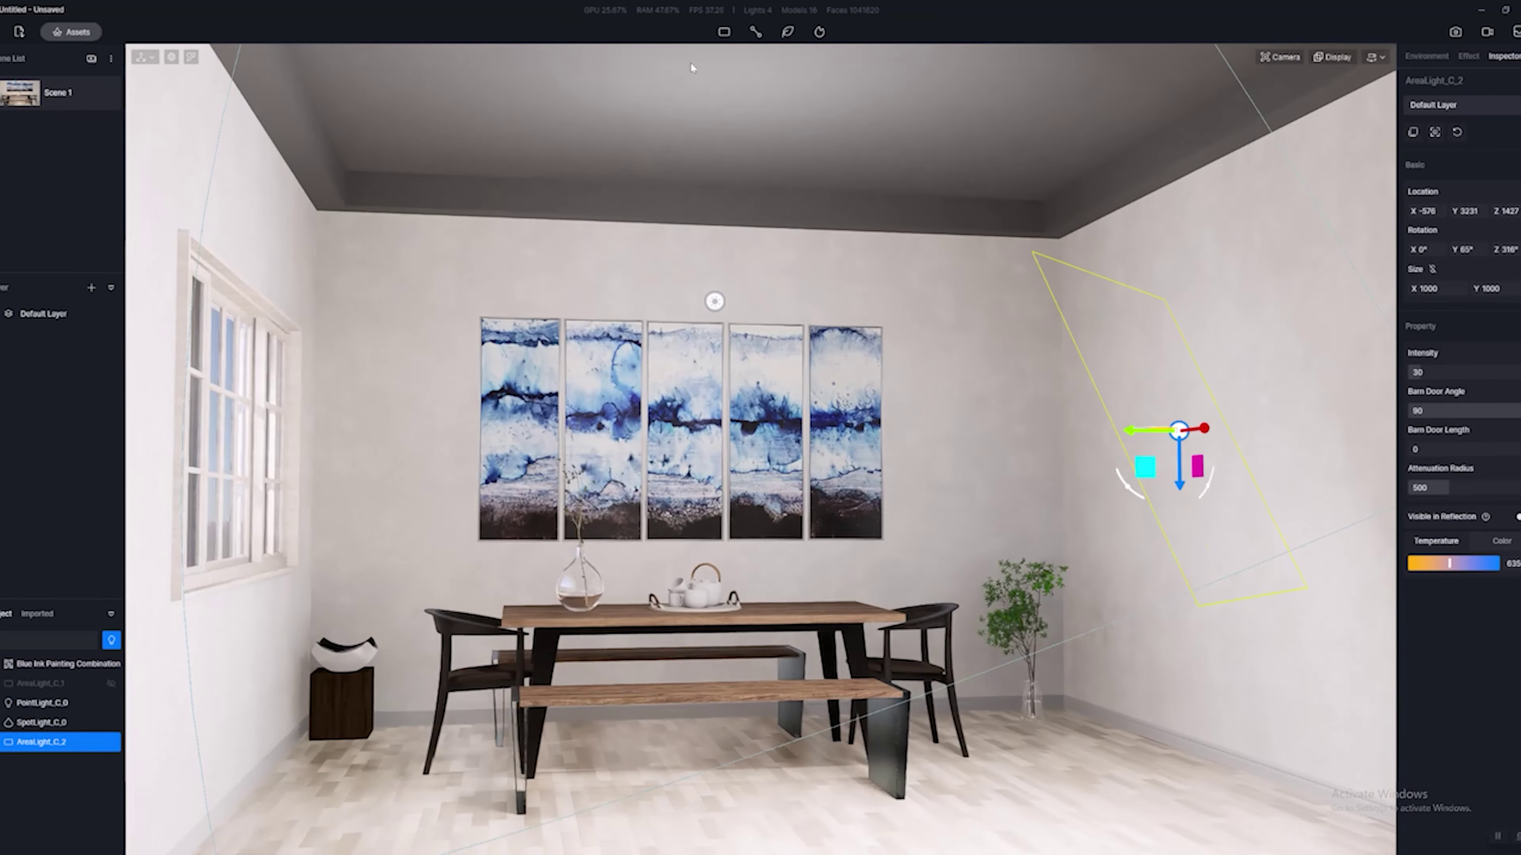
Review the available light types and look over the lit dining room.
mouse_move(726, 34)
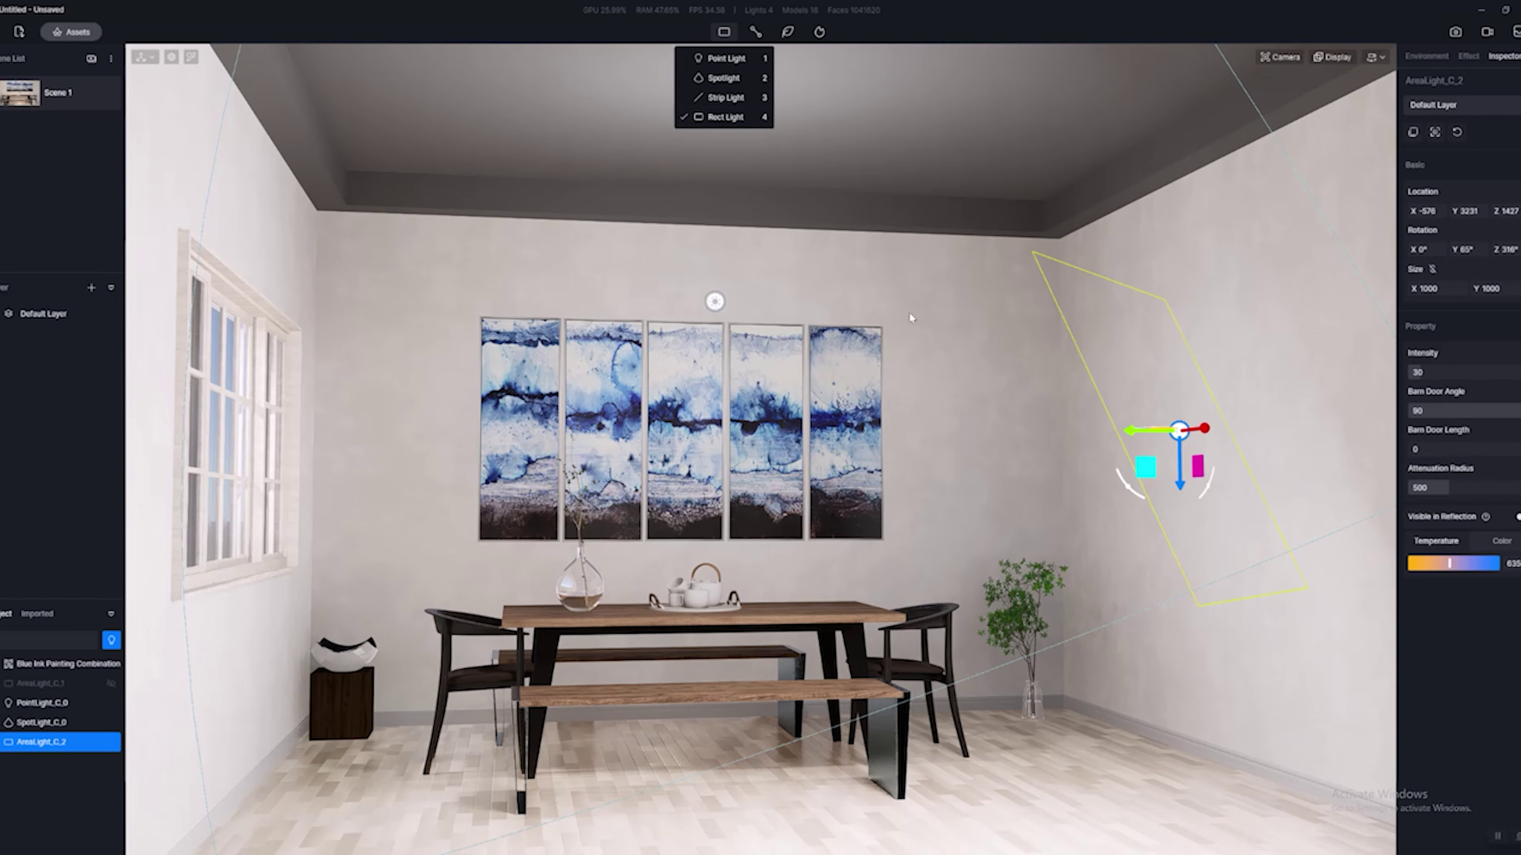
mouse_move(669, 652)
right_mouse_down()
mouse_move(845, 613)
mouse_move(744, 622)
right_mouse_up()
scroll(744, 622, "up", 5)
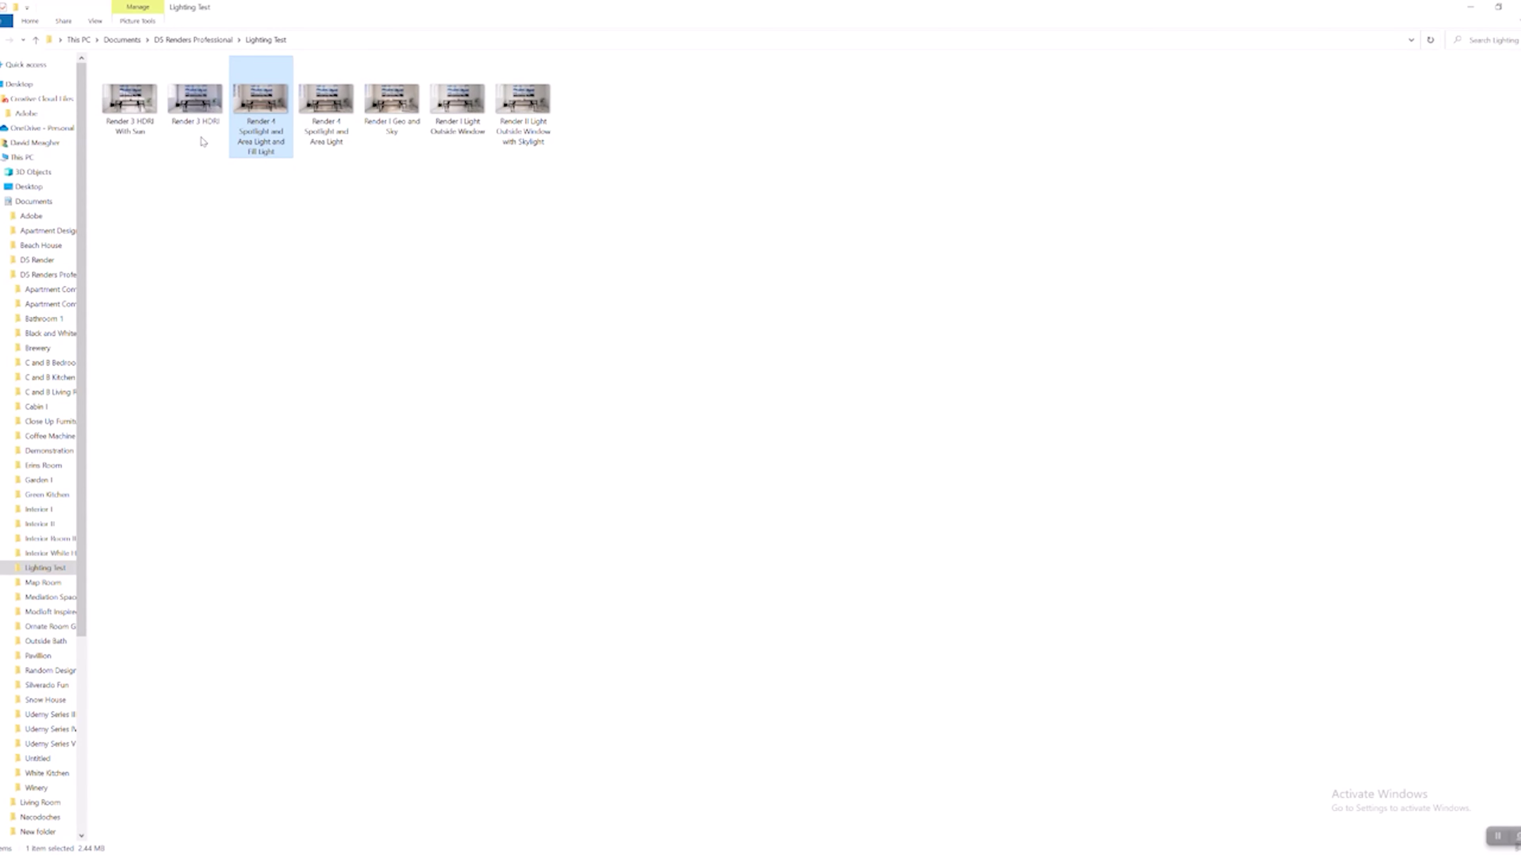
Compare the Render 4 Spotlight and Area Light image with the Render 4 Spotlight and Area Light and Fill Light image.
double_click(326, 102)
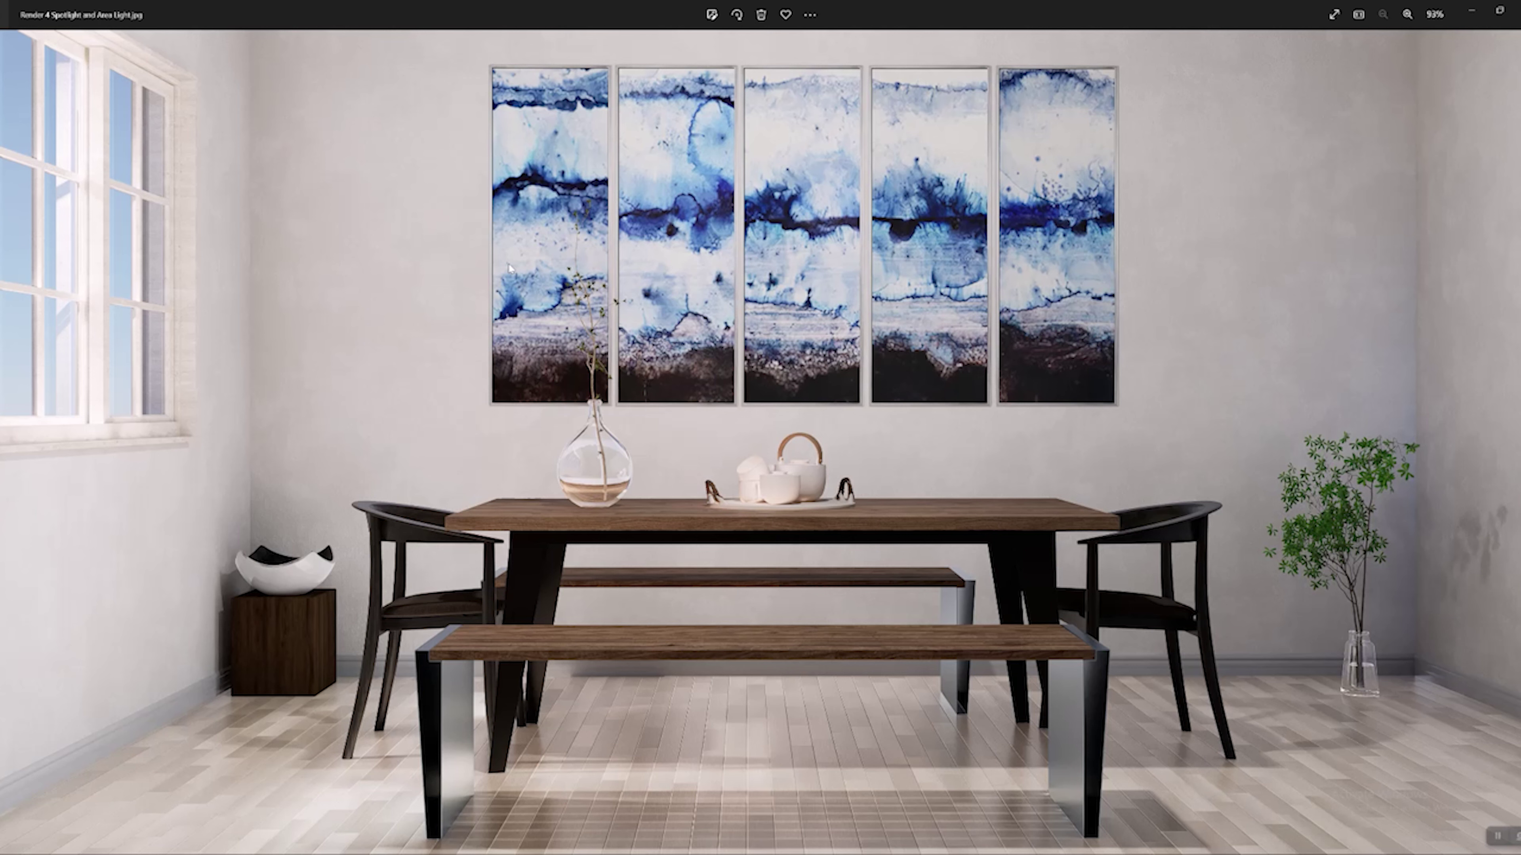
key("Right")
key("Left")
key("Right")
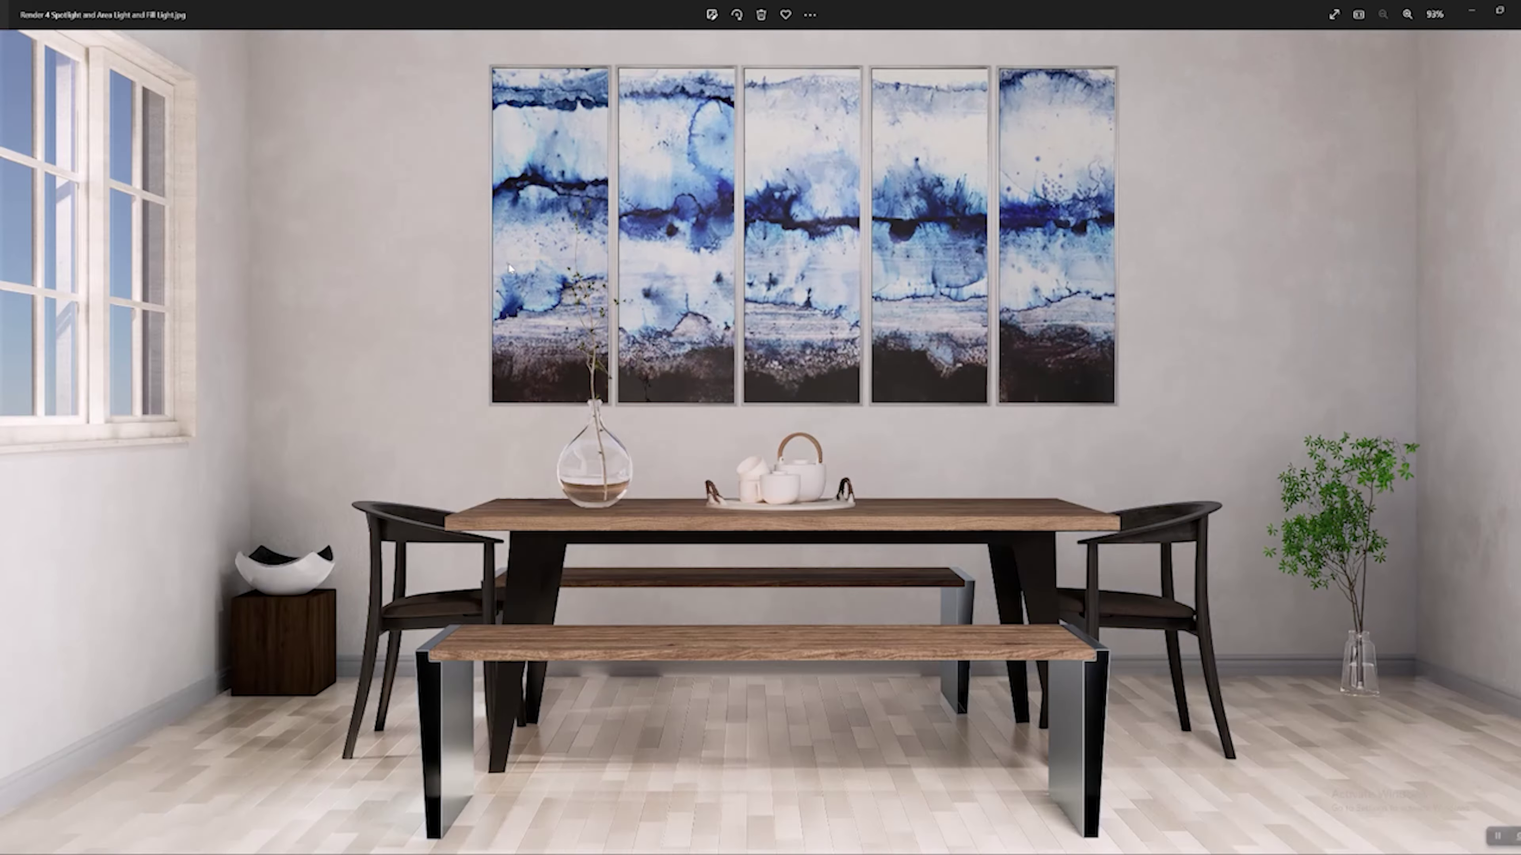
key("Right")
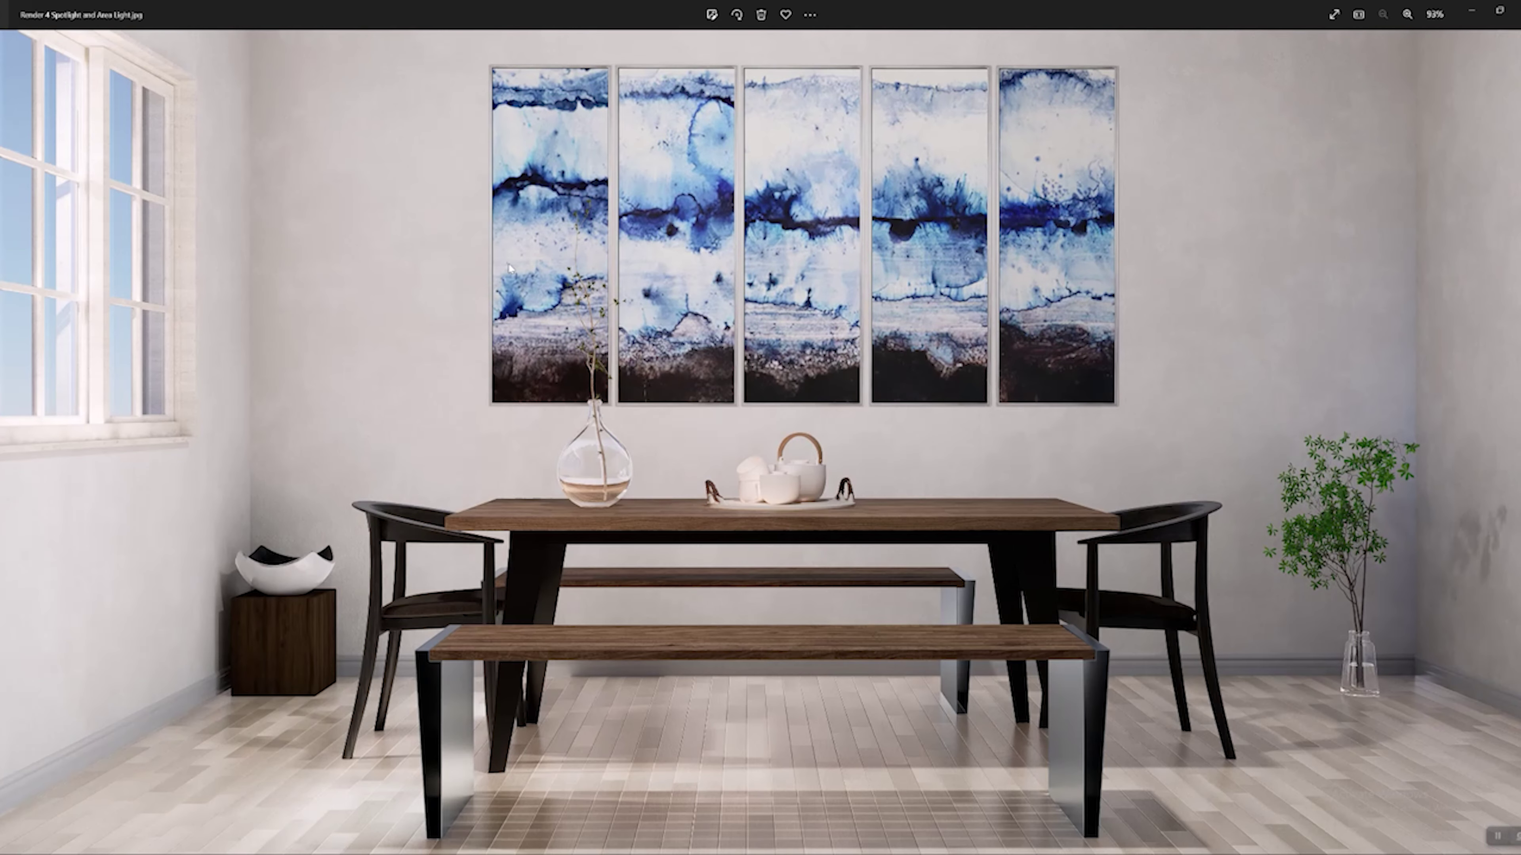
key("Left")
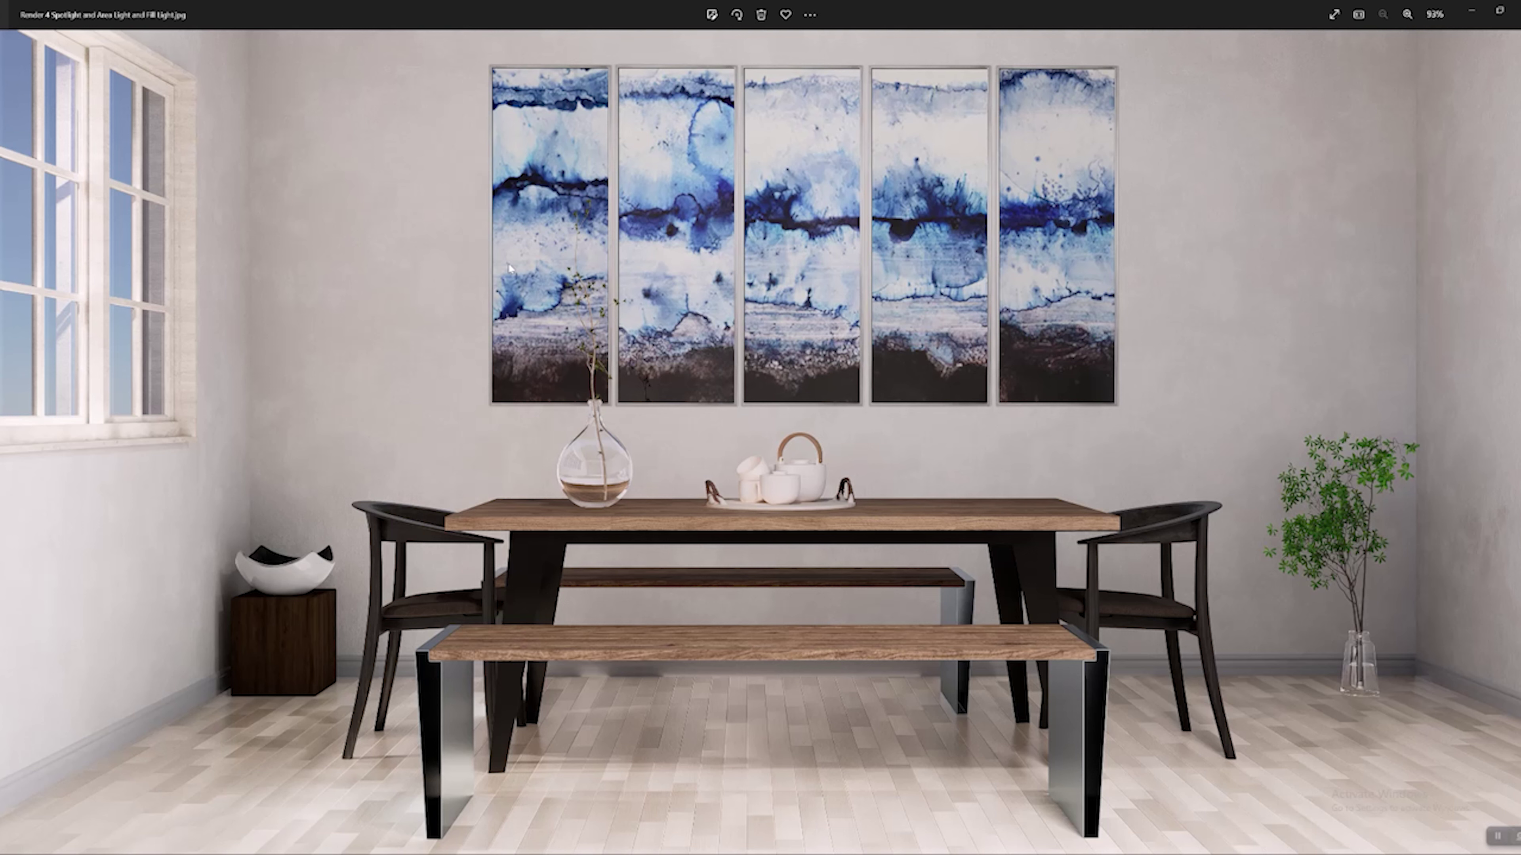
key("Right")
key("Left")
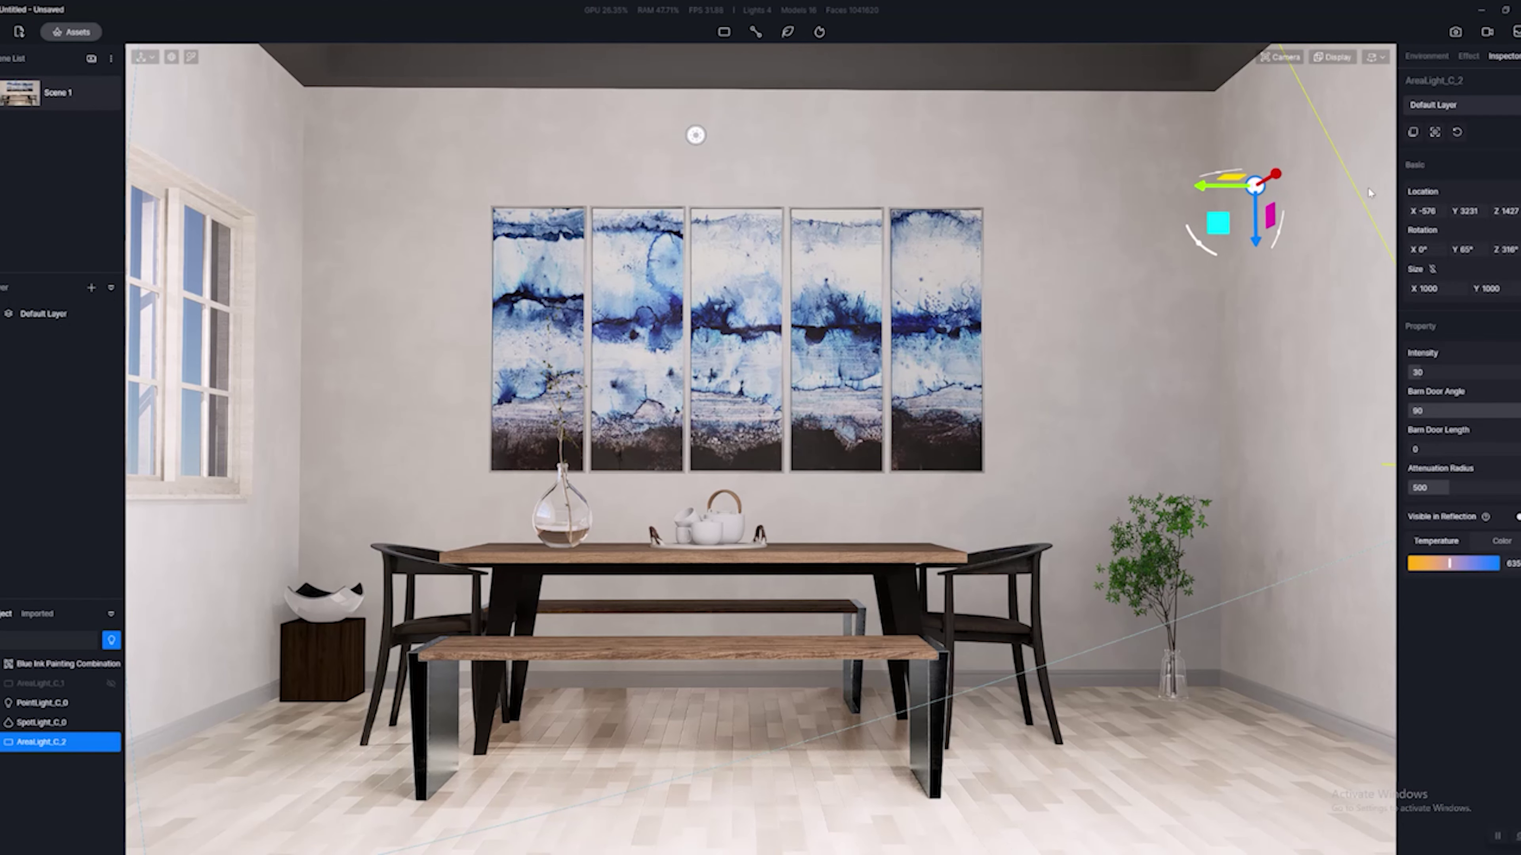
Set the intensity of the second area light to 7.5.
left_click_drag(1420, 373, 1185, 422)
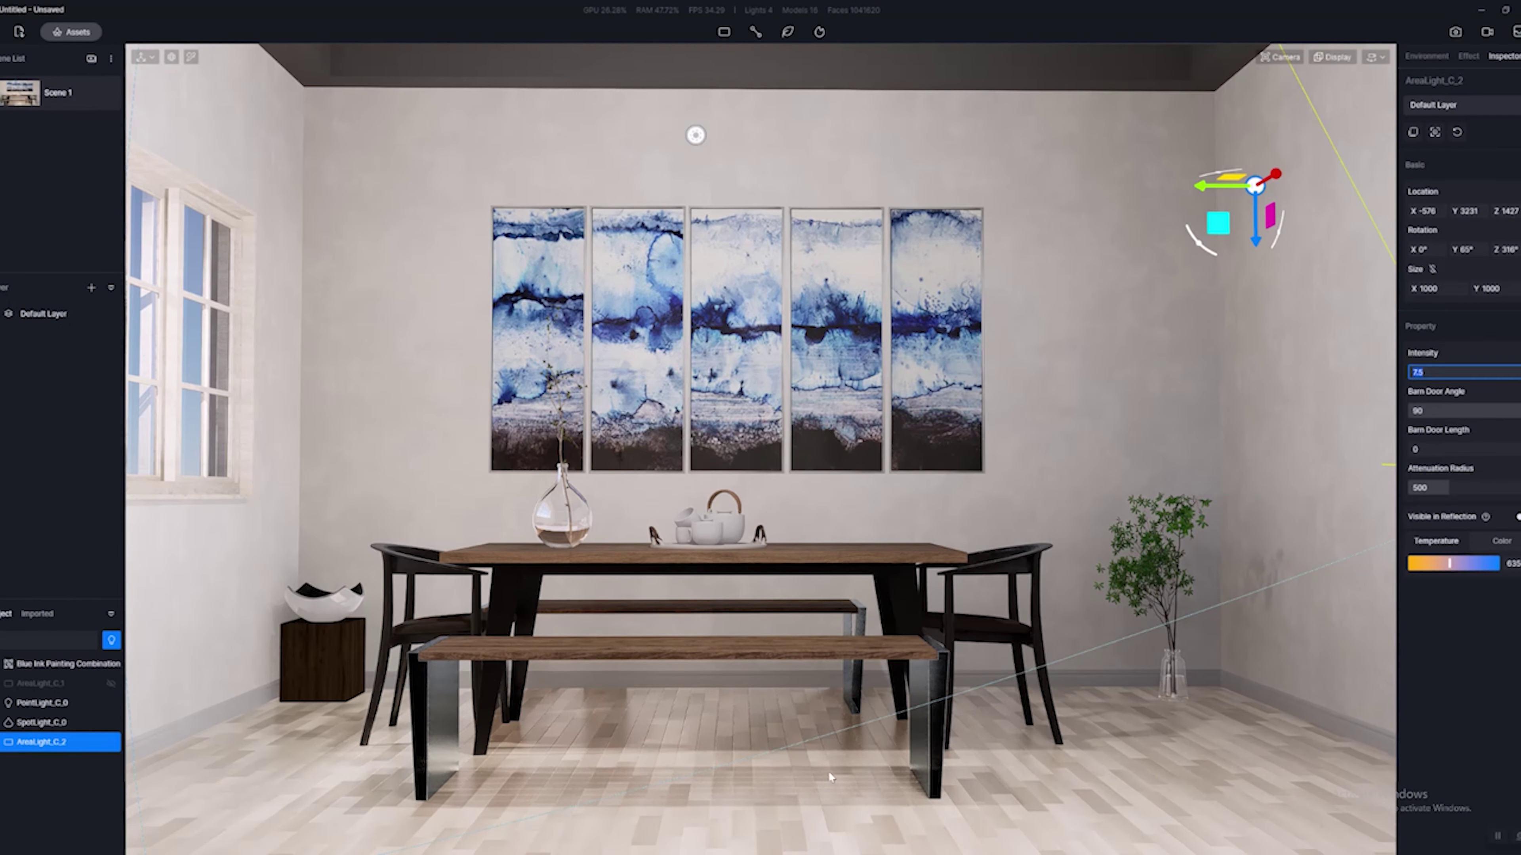
Lower the spotlight outside the window to about X 2414, Y -458, Z 1771 and show the Geo and Sky settings.
scroll(829, 776, "up", 5)
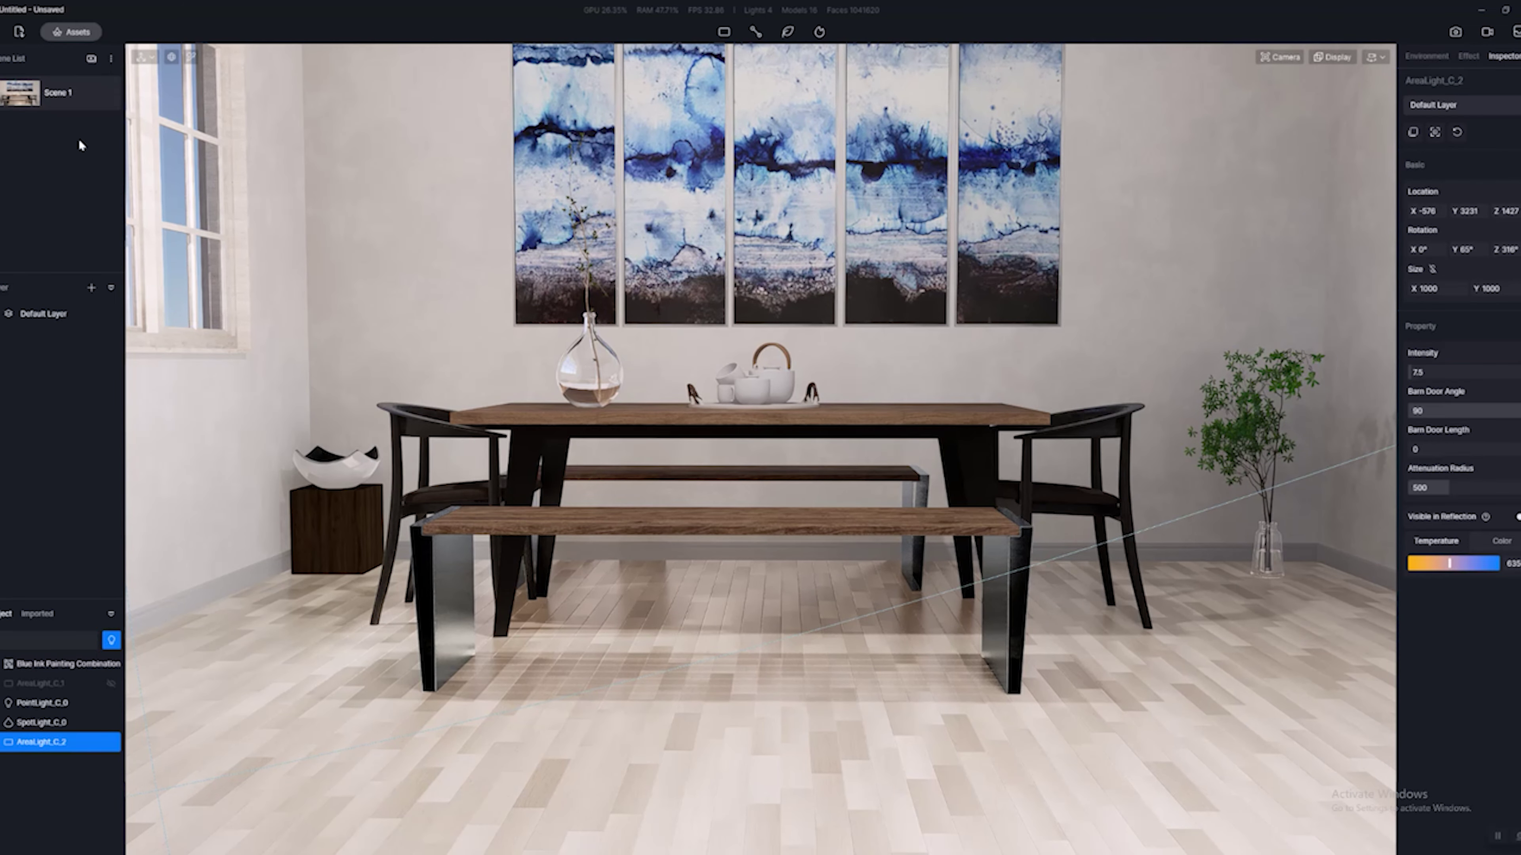
scroll(704, 496, "down", 2)
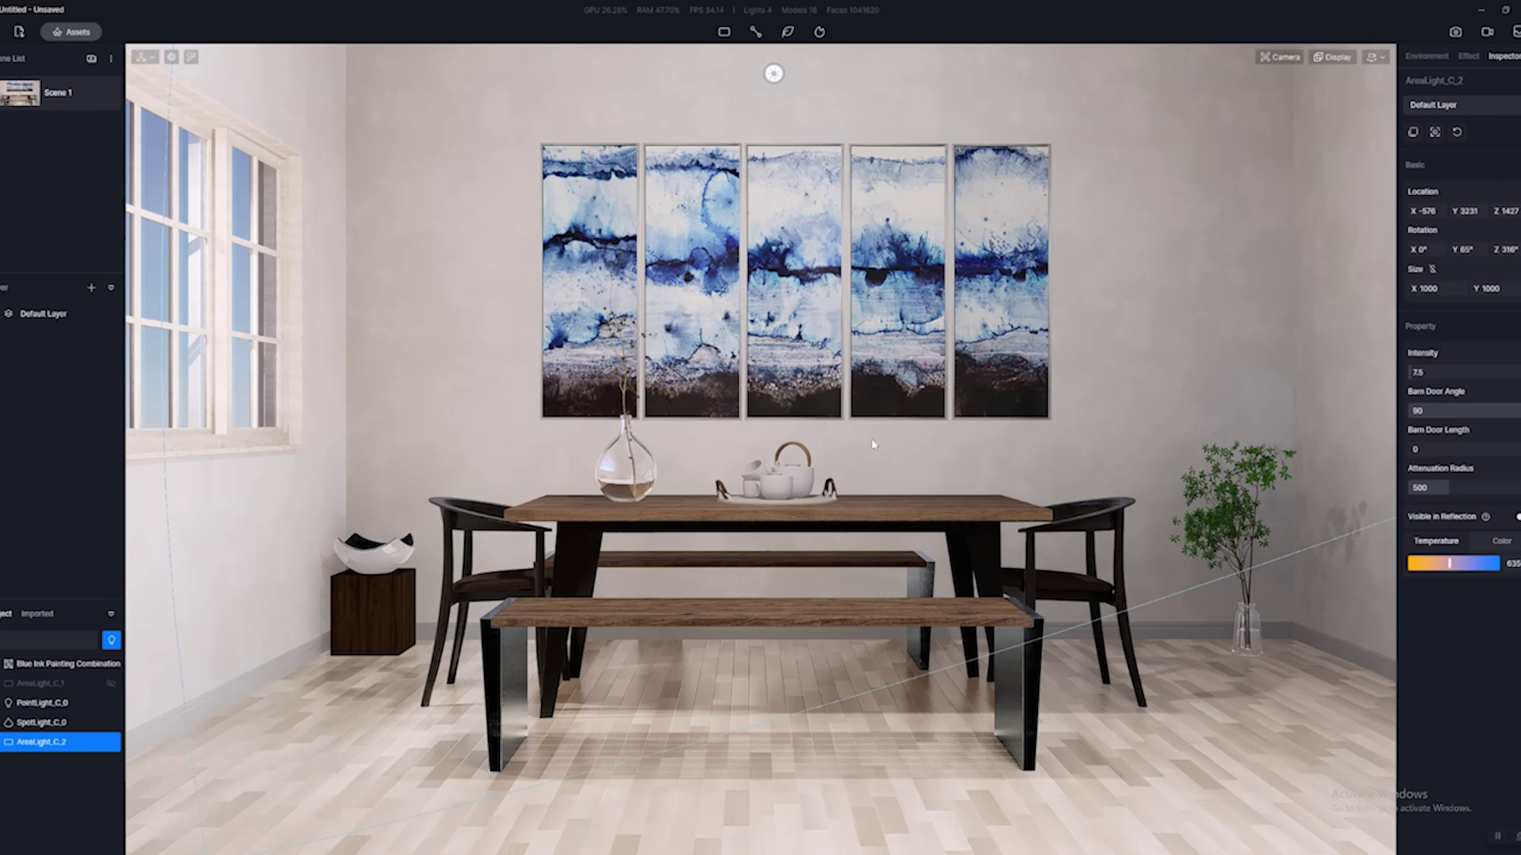
mouse_move(876, 495)
right_mouse_down()
mouse_move(838, 455)
mouse_move(407, 195)
right_mouse_up()
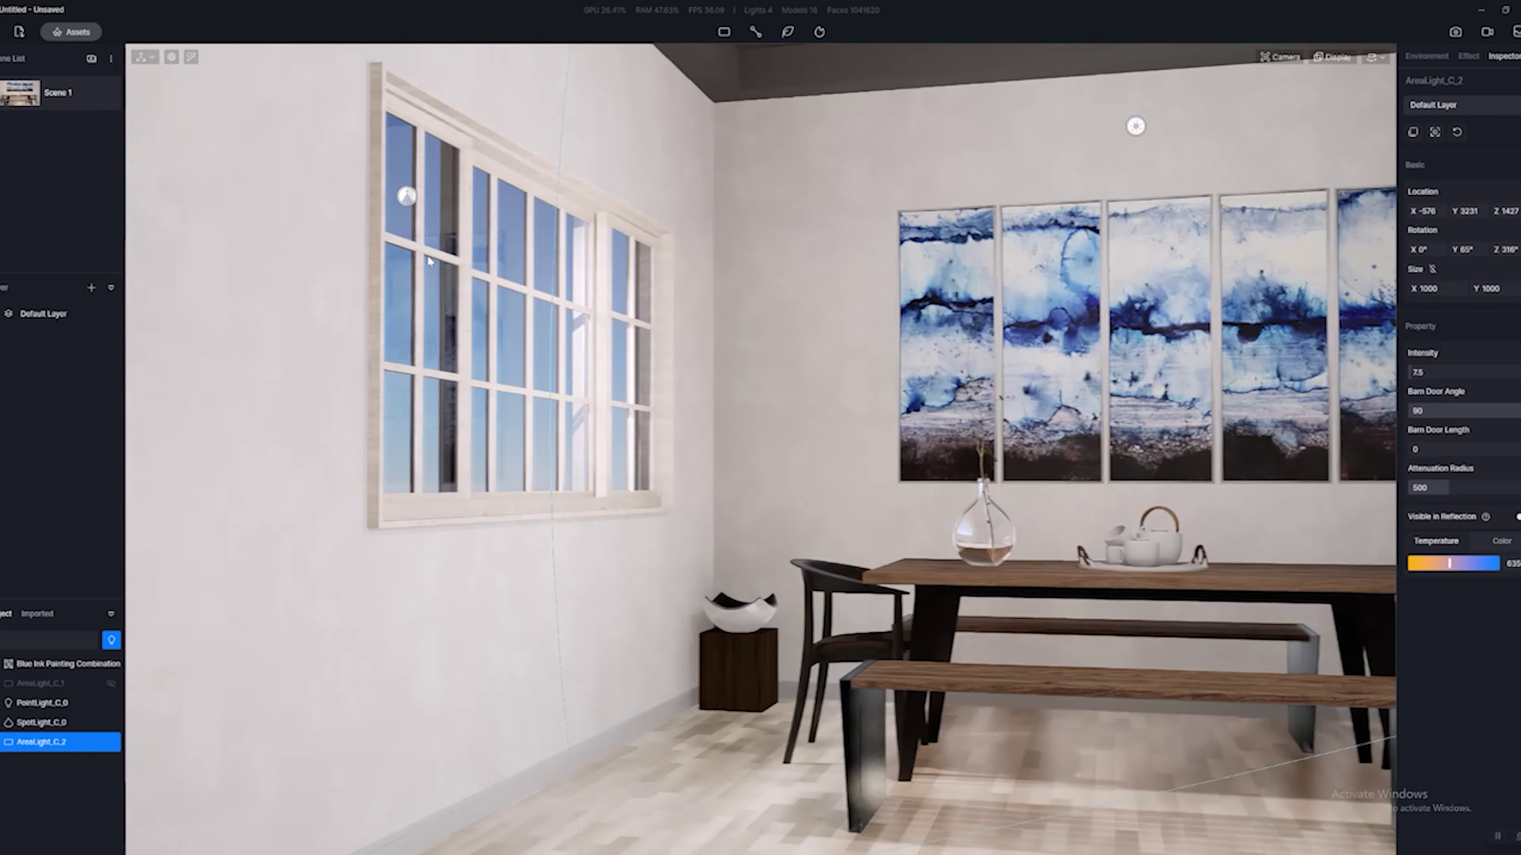
left_click(406, 197)
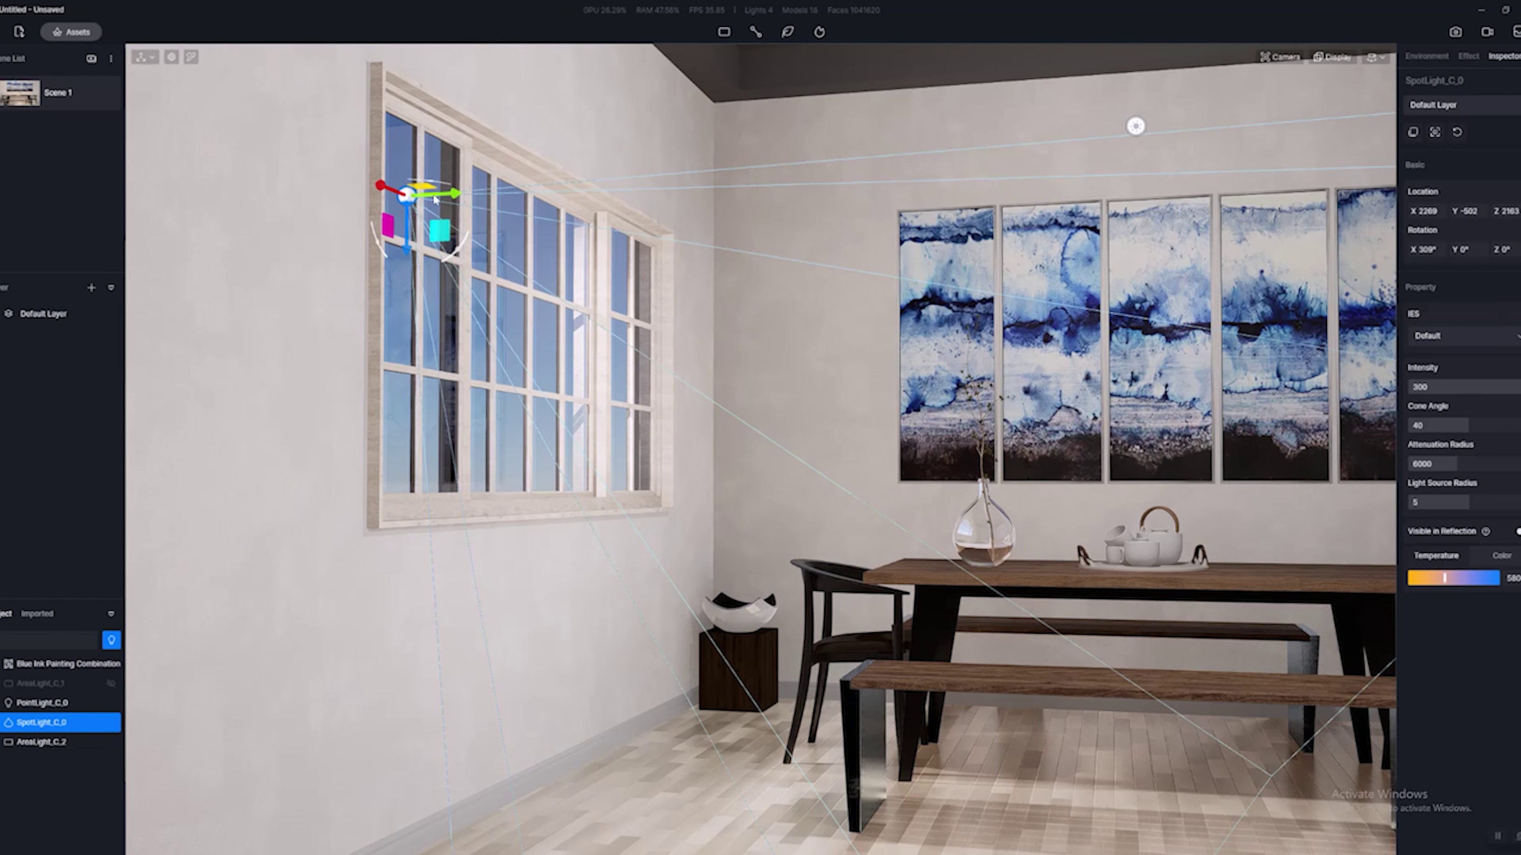
left_click_drag(386, 192, 503, 339)
left_click_drag(618, 313, 419, 302)
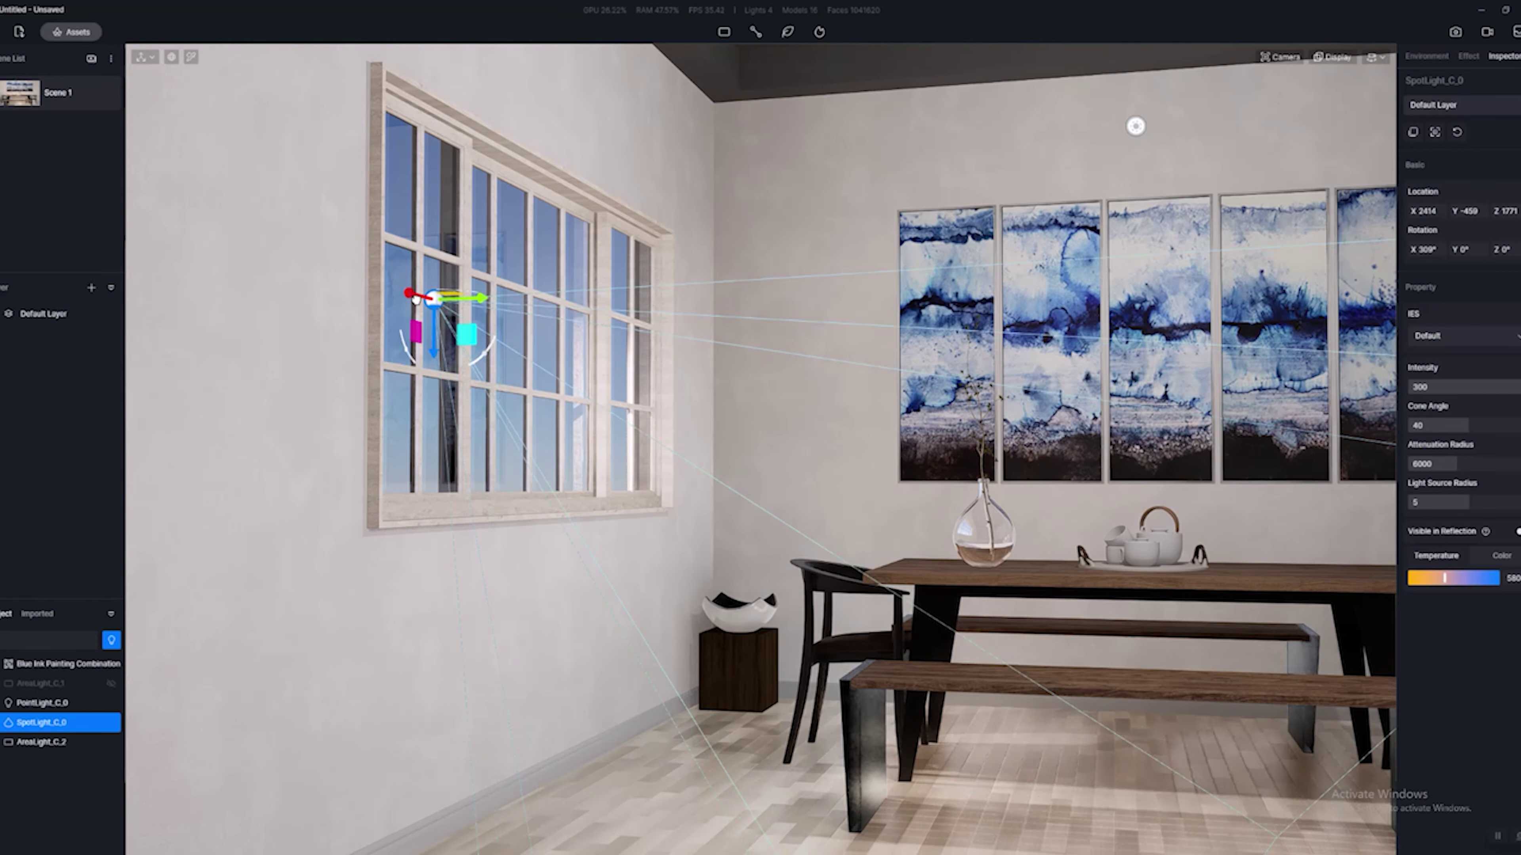
right_click_drag(598, 299, 1077, 210)
left_click(1431, 57)
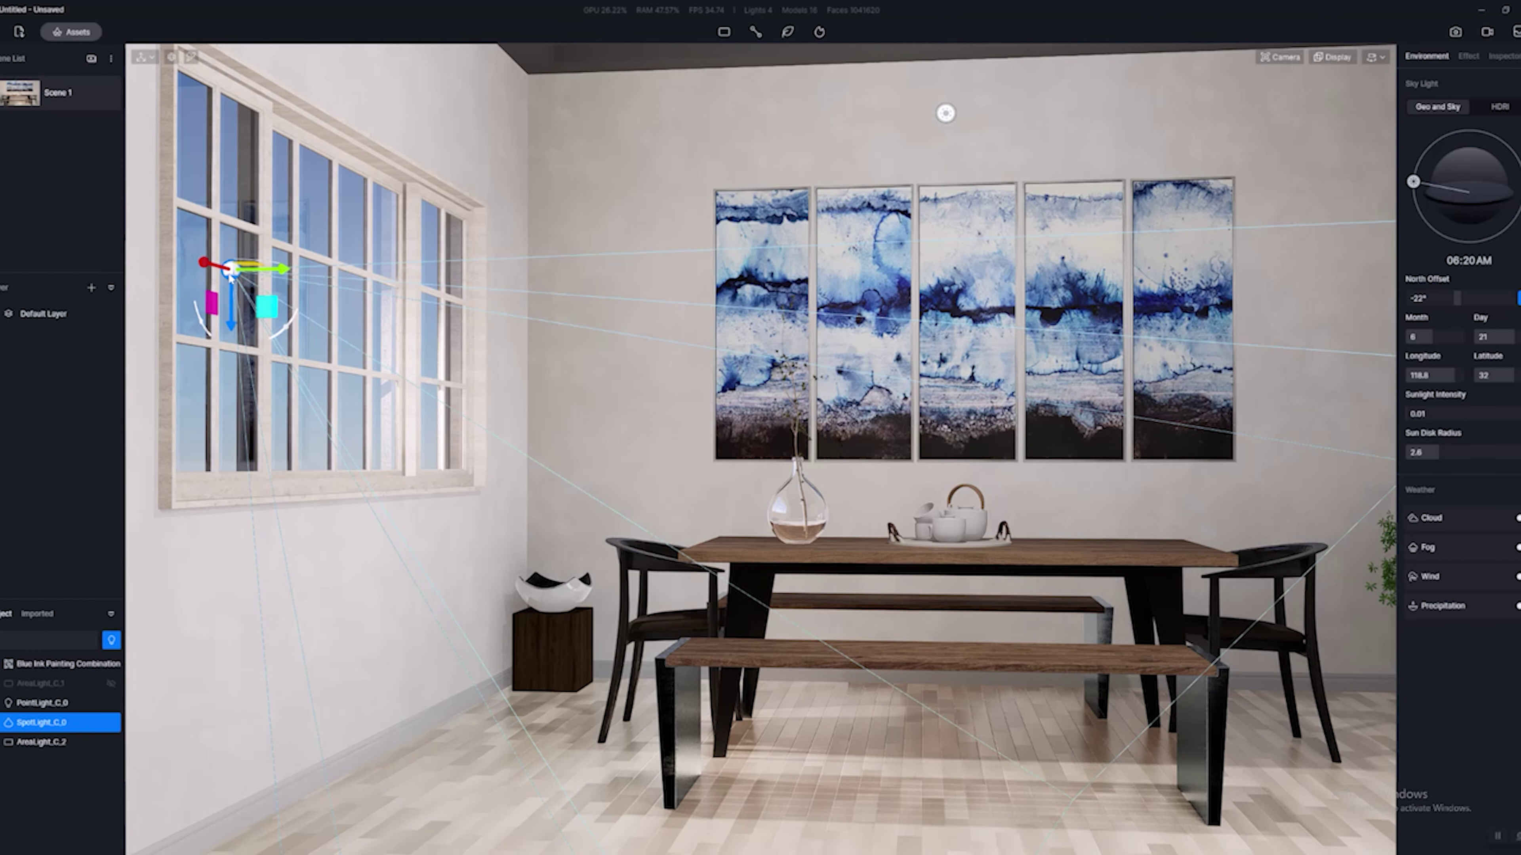
left_click_drag(288, 273, 237, 275)
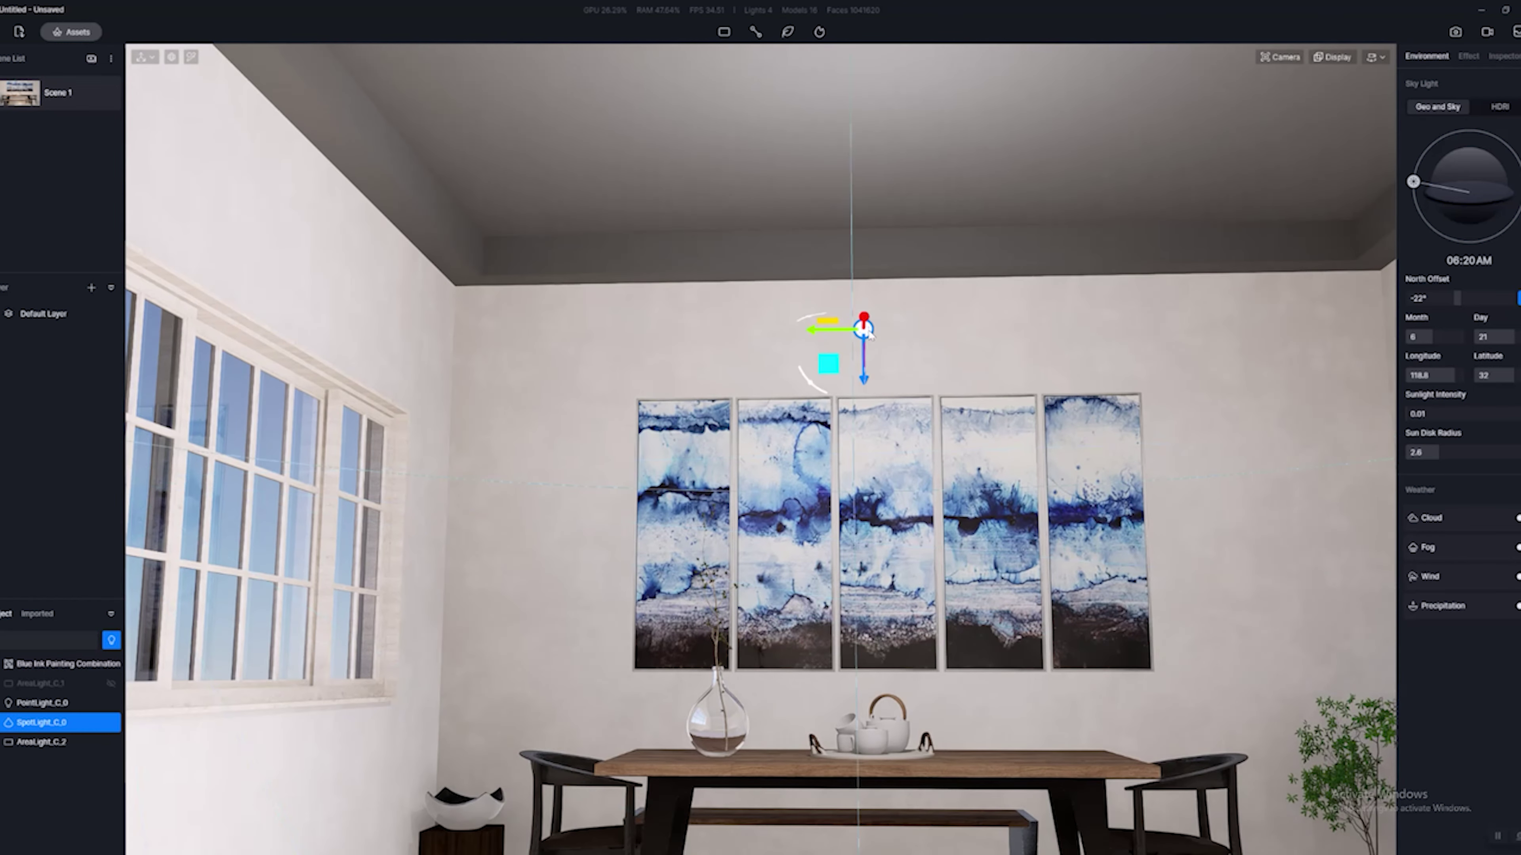
Move the point light above the painting slightly sideways along the wall to Y 2233.
left_click(869, 334)
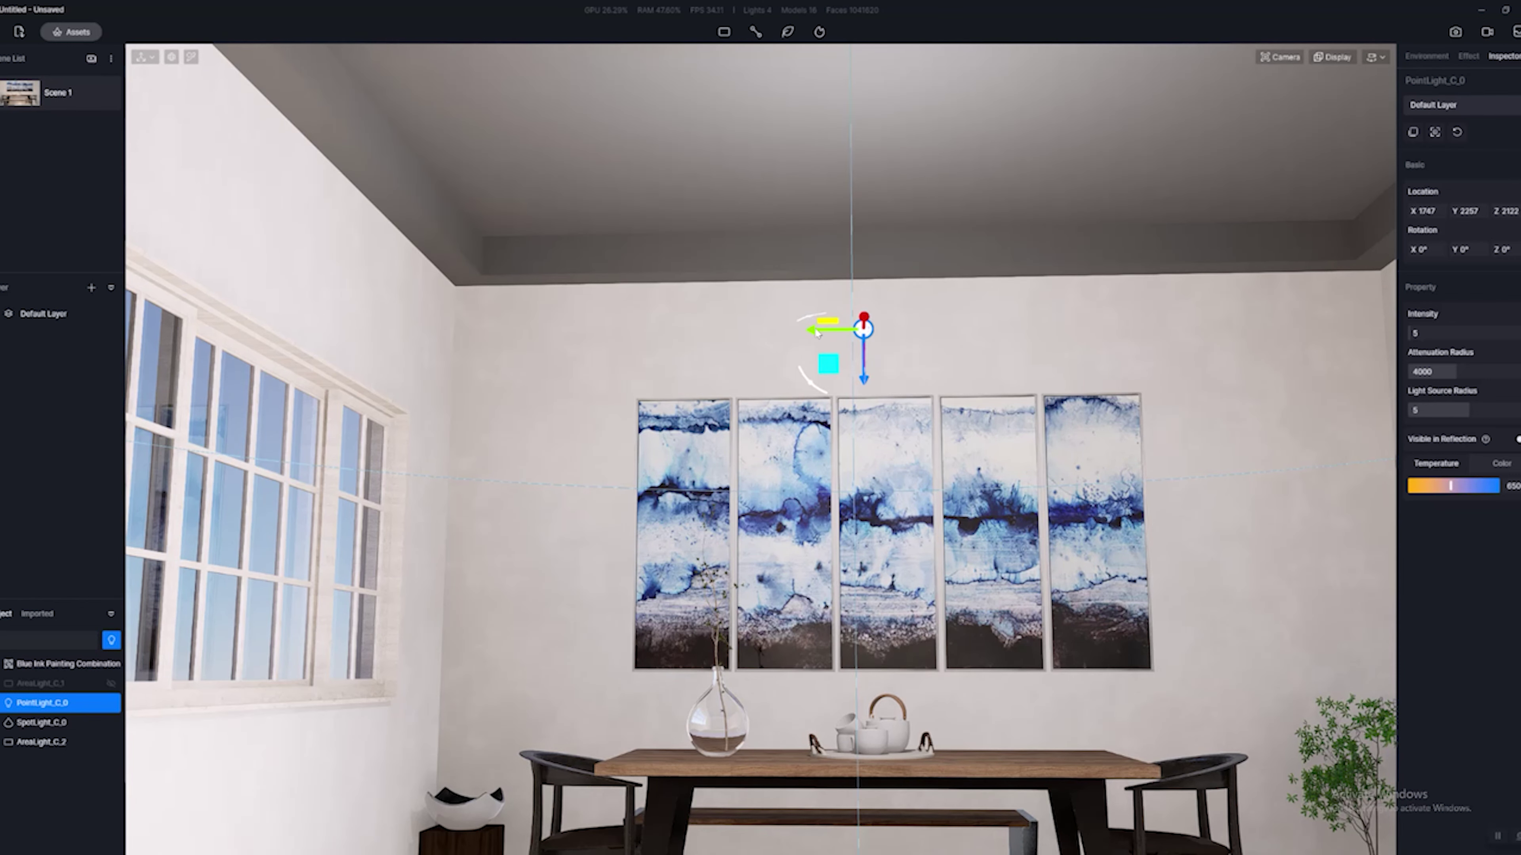
mouse_move(813, 329)
left_mouse_down()
mouse_move(779, 333)
mouse_move(802, 333)
left_mouse_up()
right_click_drag(778, 360, 719, 598)
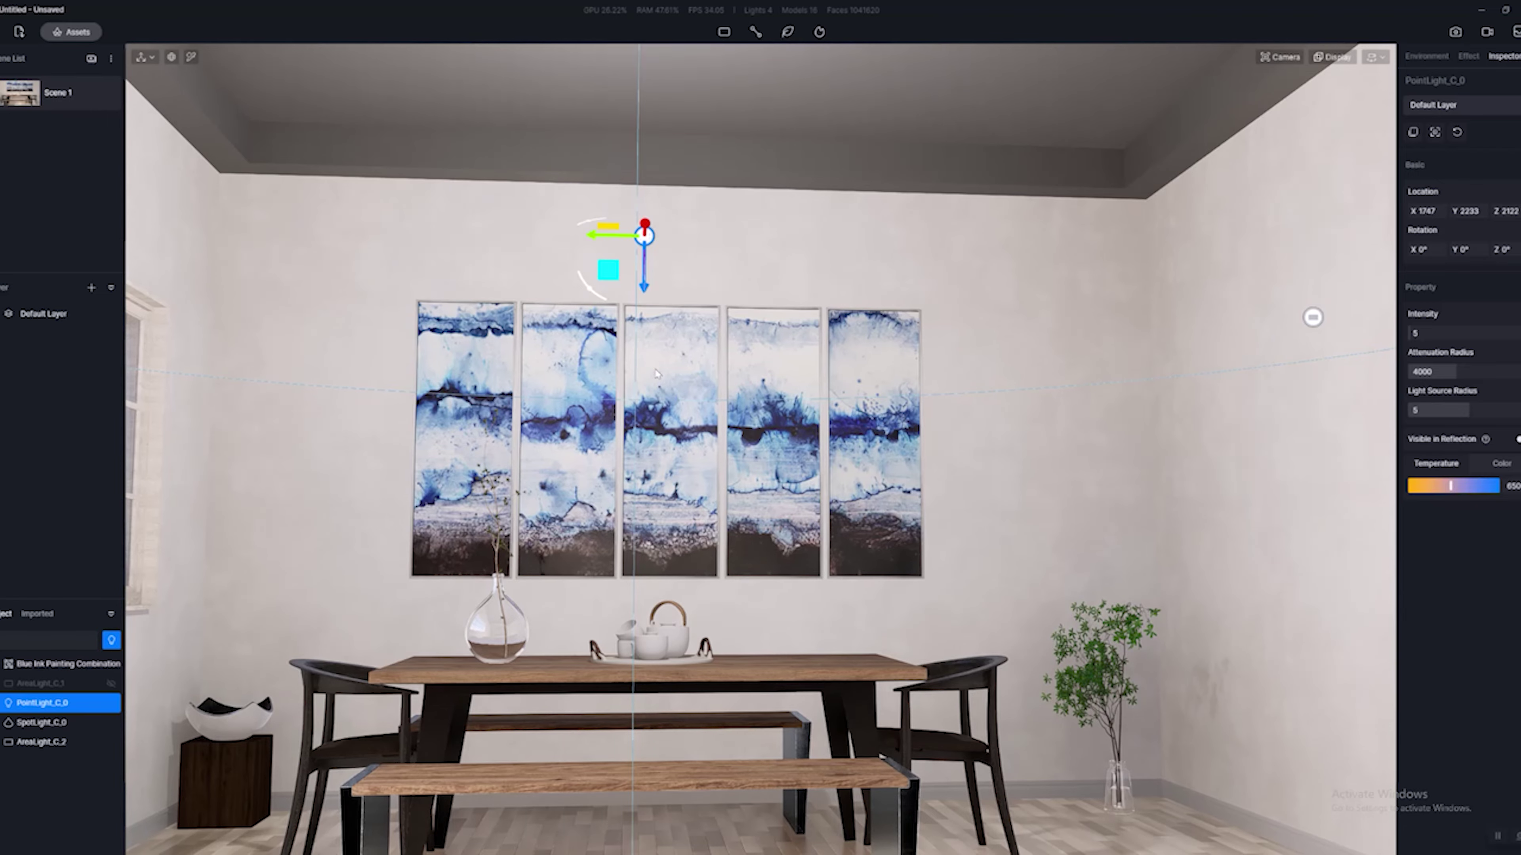
Select the second area light and check its position and angle against the whole dining room.
right_click_drag(657, 374, 936, 576)
right_click_drag(1067, 228, 1096, 161)
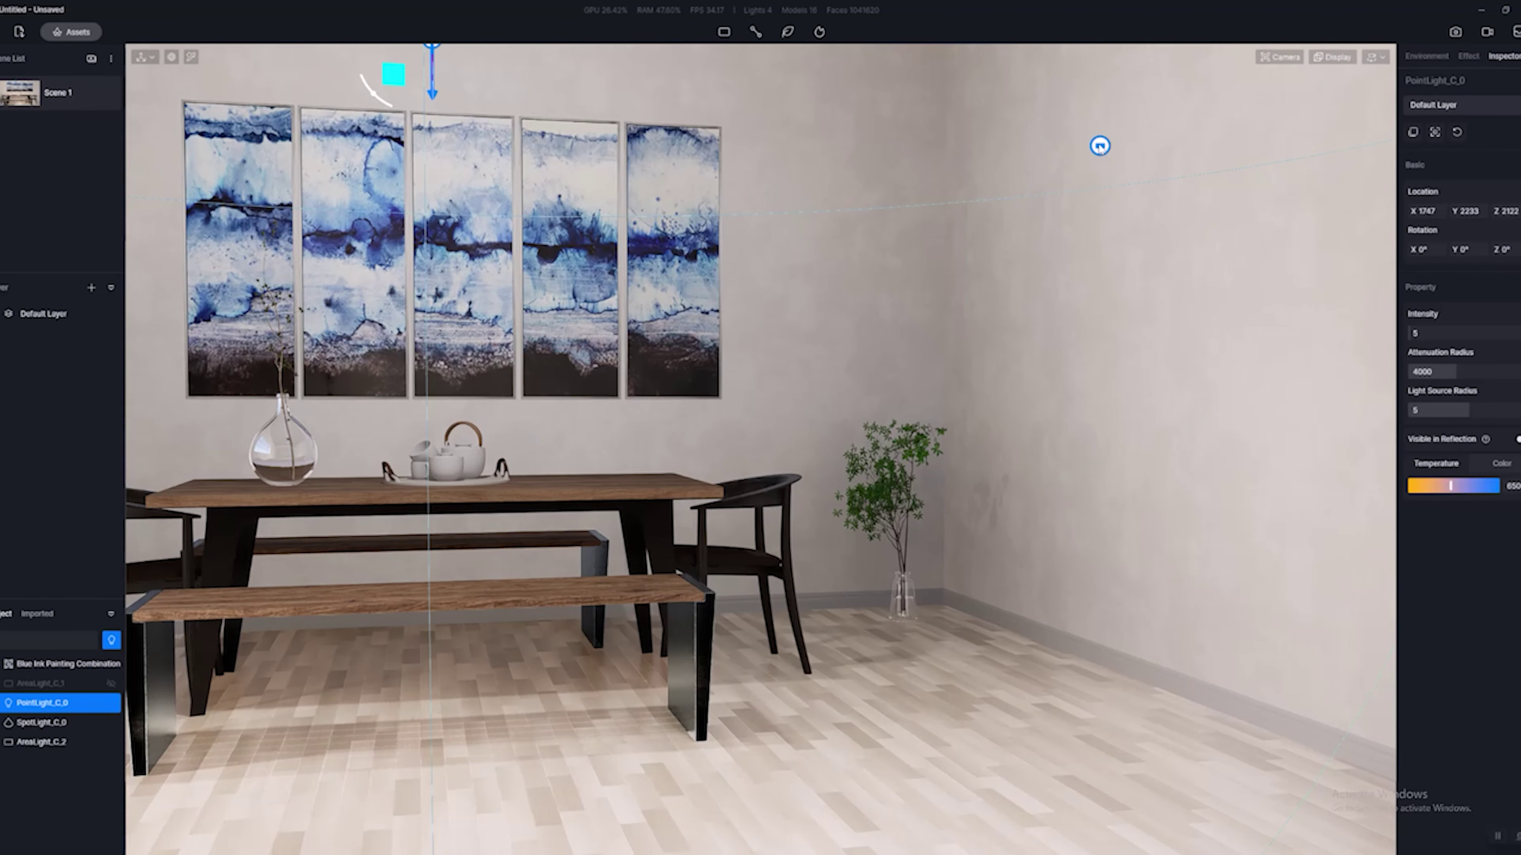
left_click(1099, 146)
right_click_drag(853, 457, 909, 357)
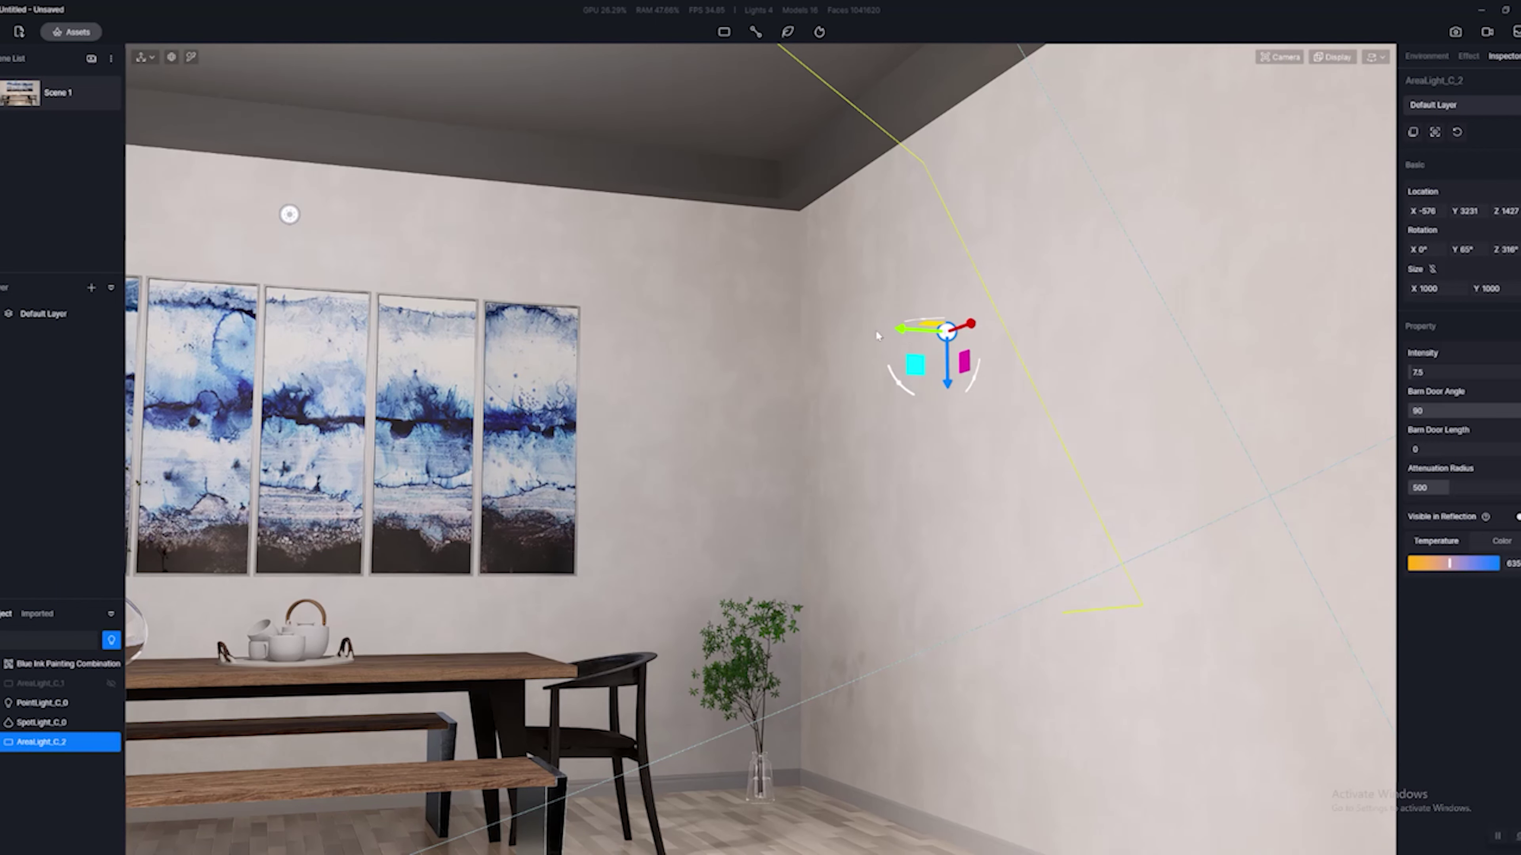
right_click_drag(909, 339, 832, 529)
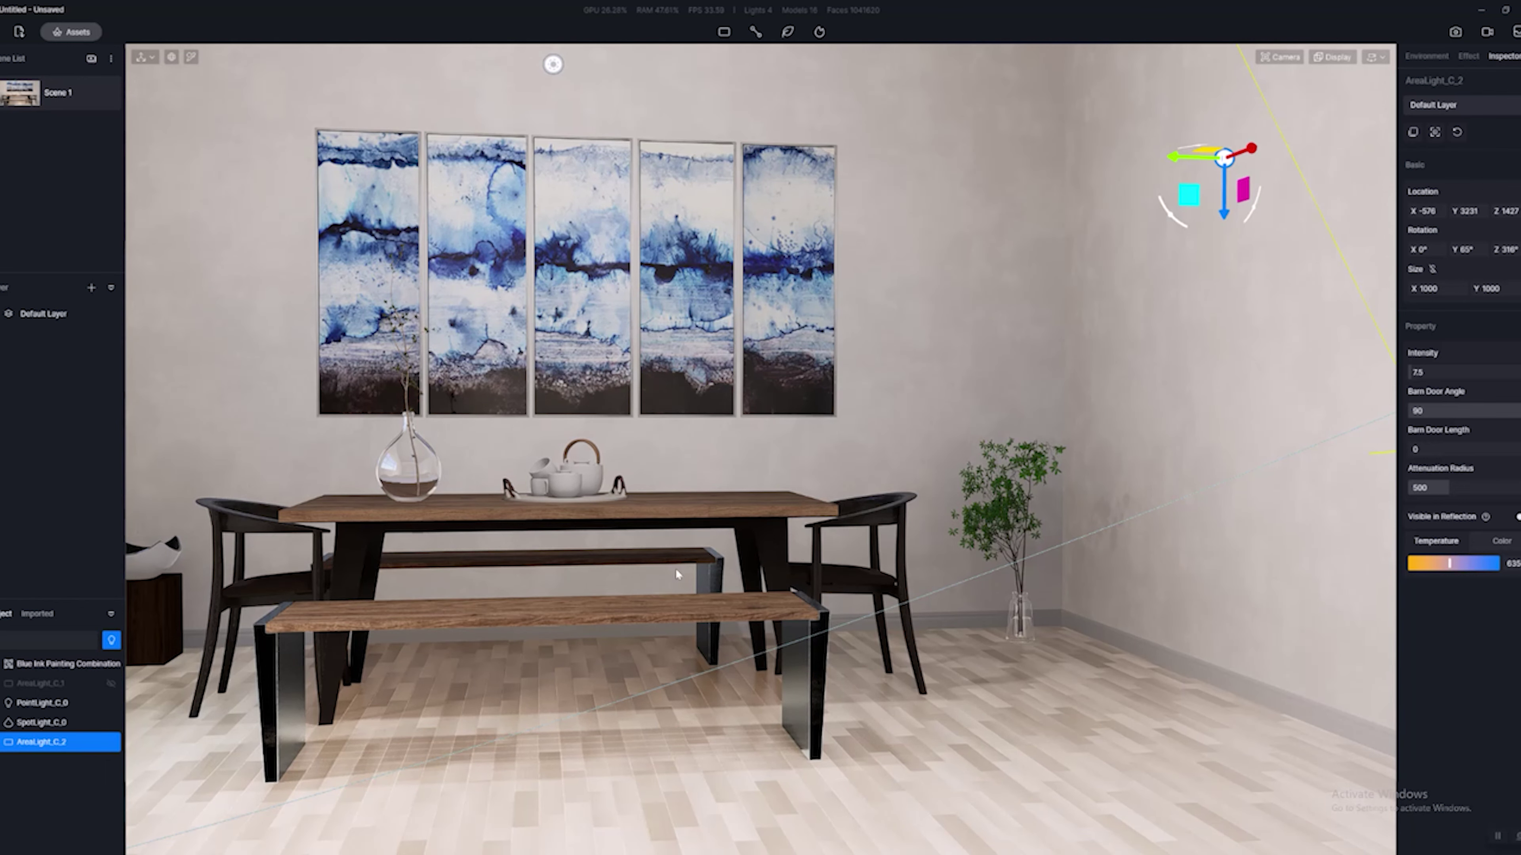
right_click_drag(676, 574, 581, 513)
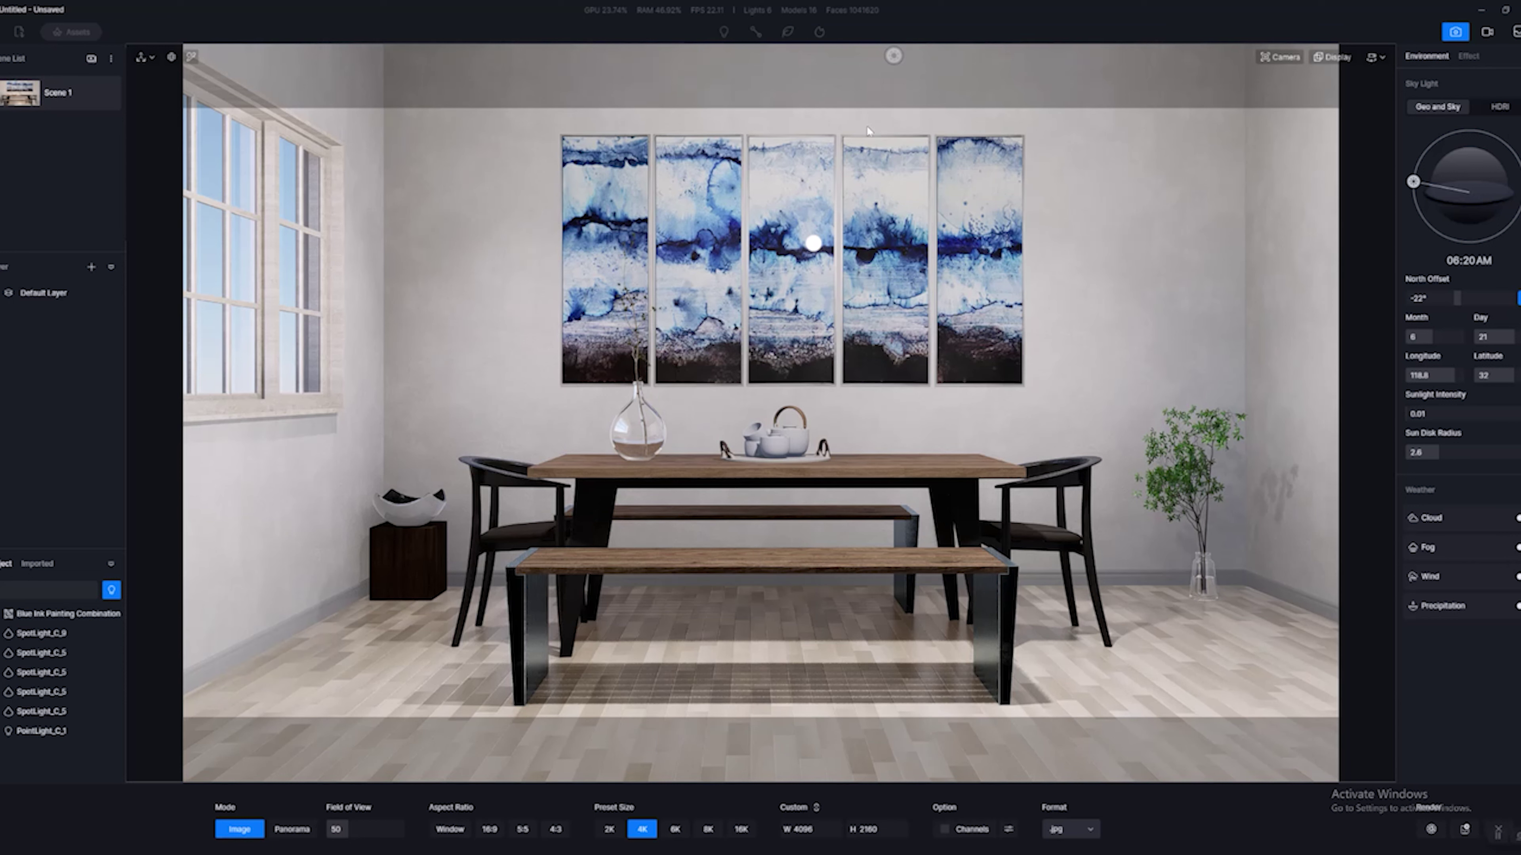
Leave image rendering mode, select the point light above the painting, and turn it off.
left_click(1495, 828)
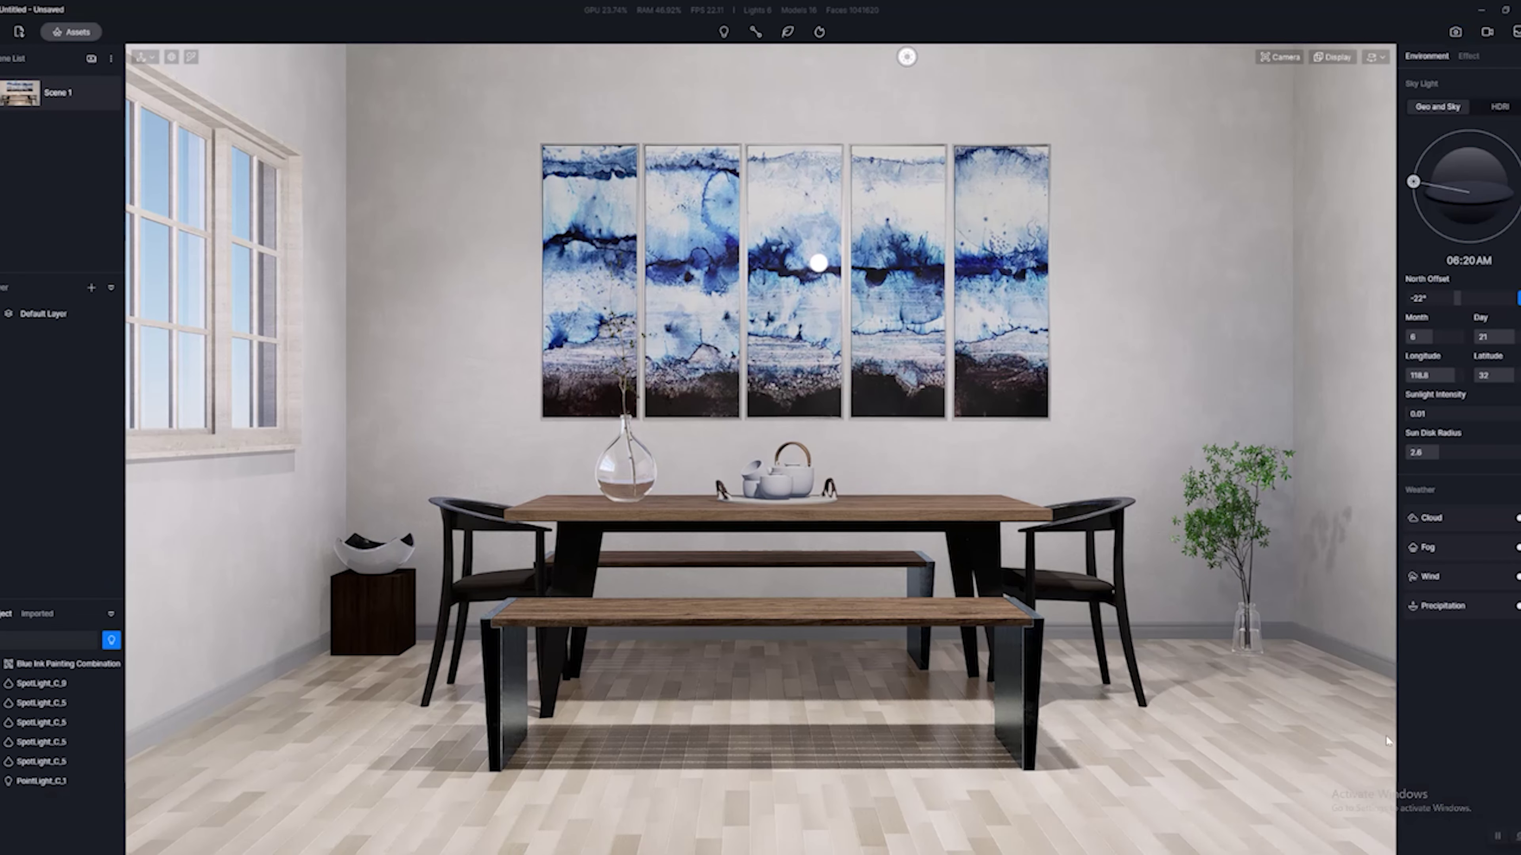
mouse_move(724, 37)
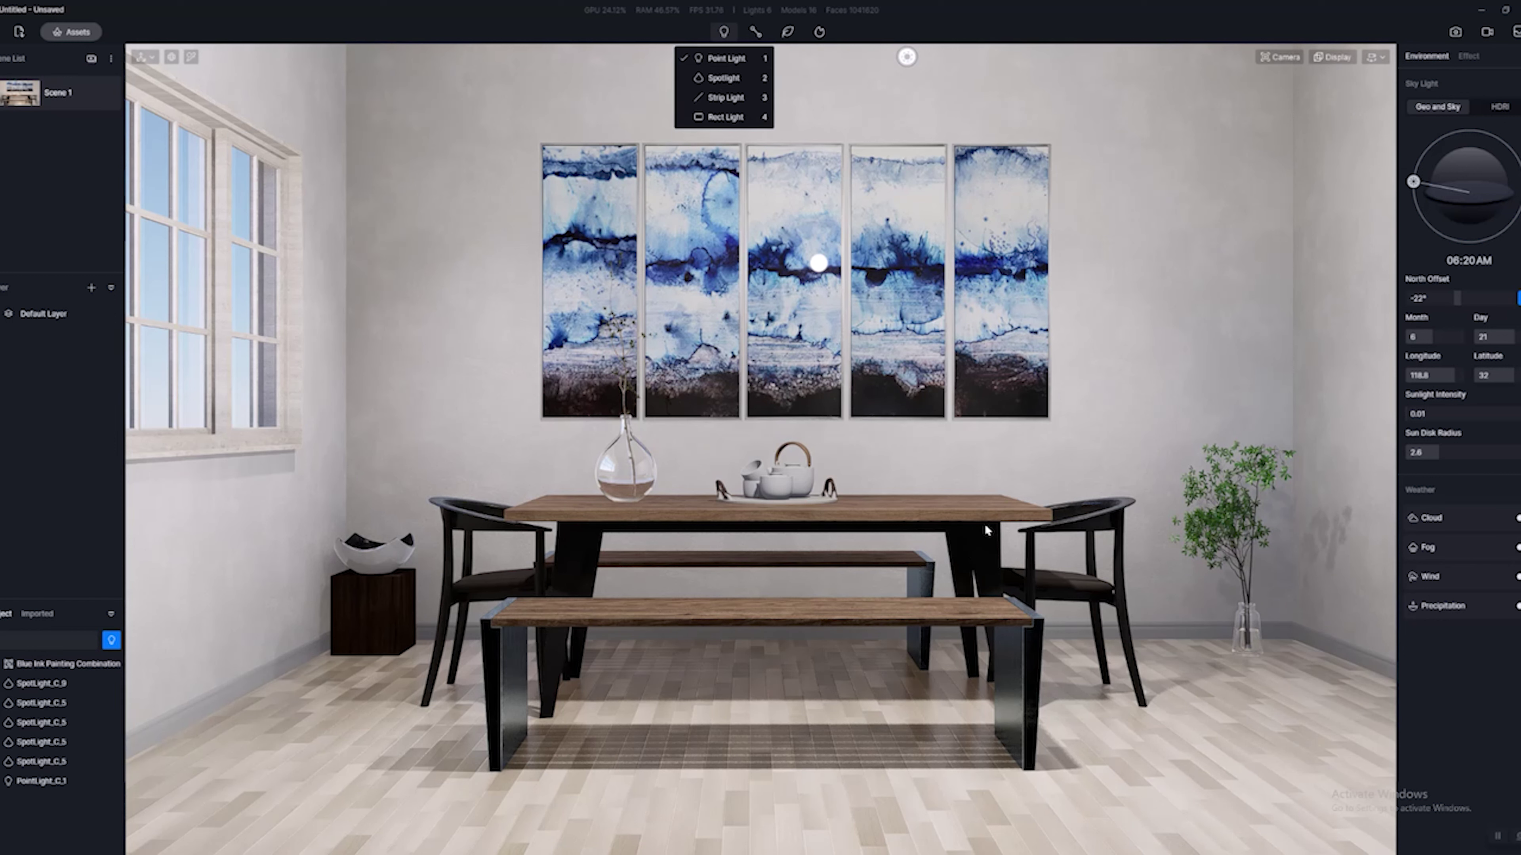
left_click(905, 58)
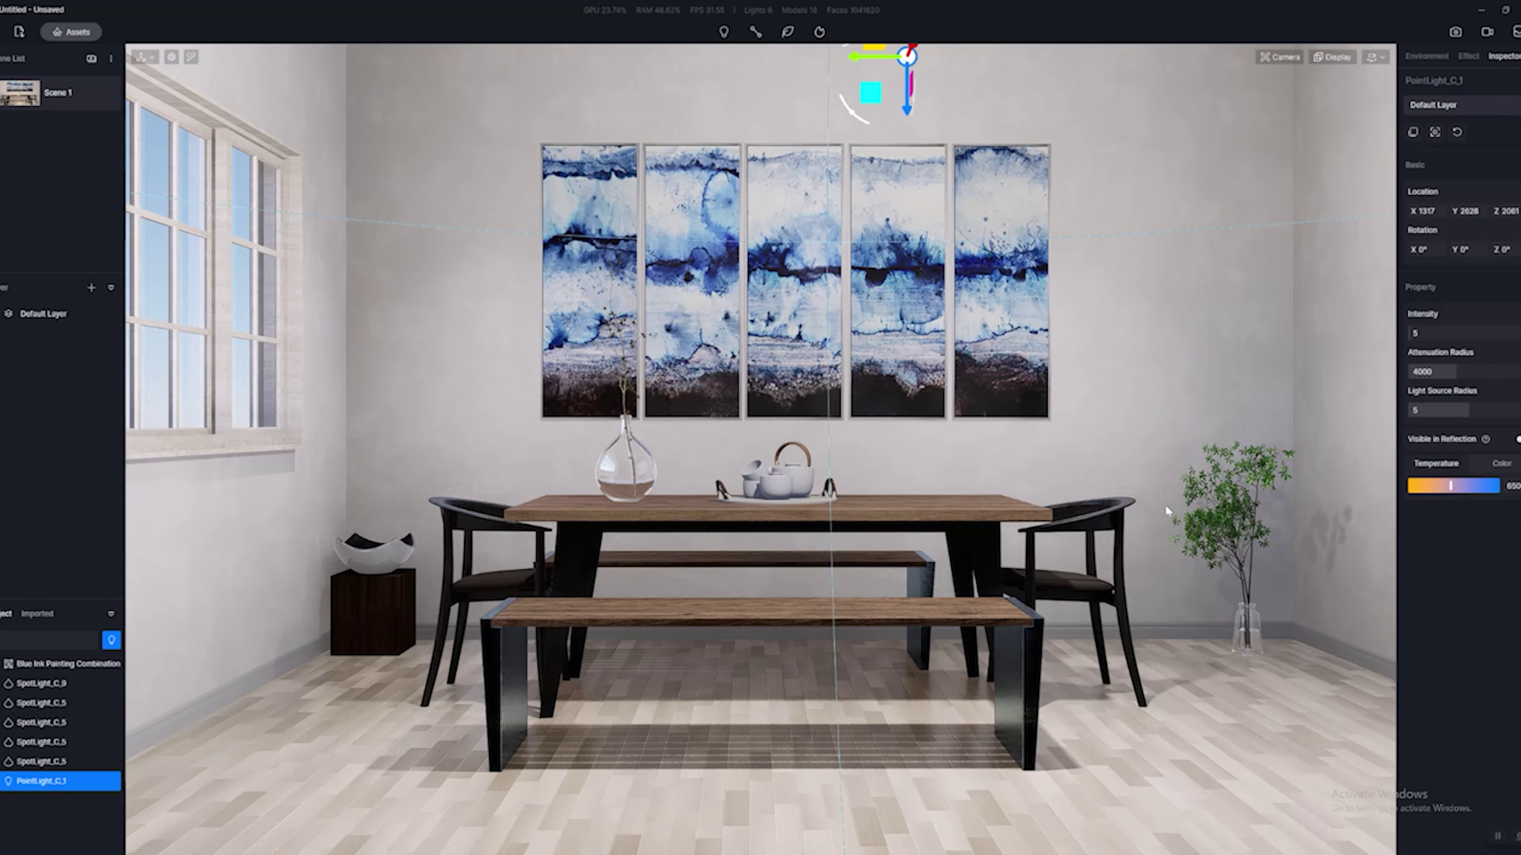
right_click_drag(926, 549, 922, 645)
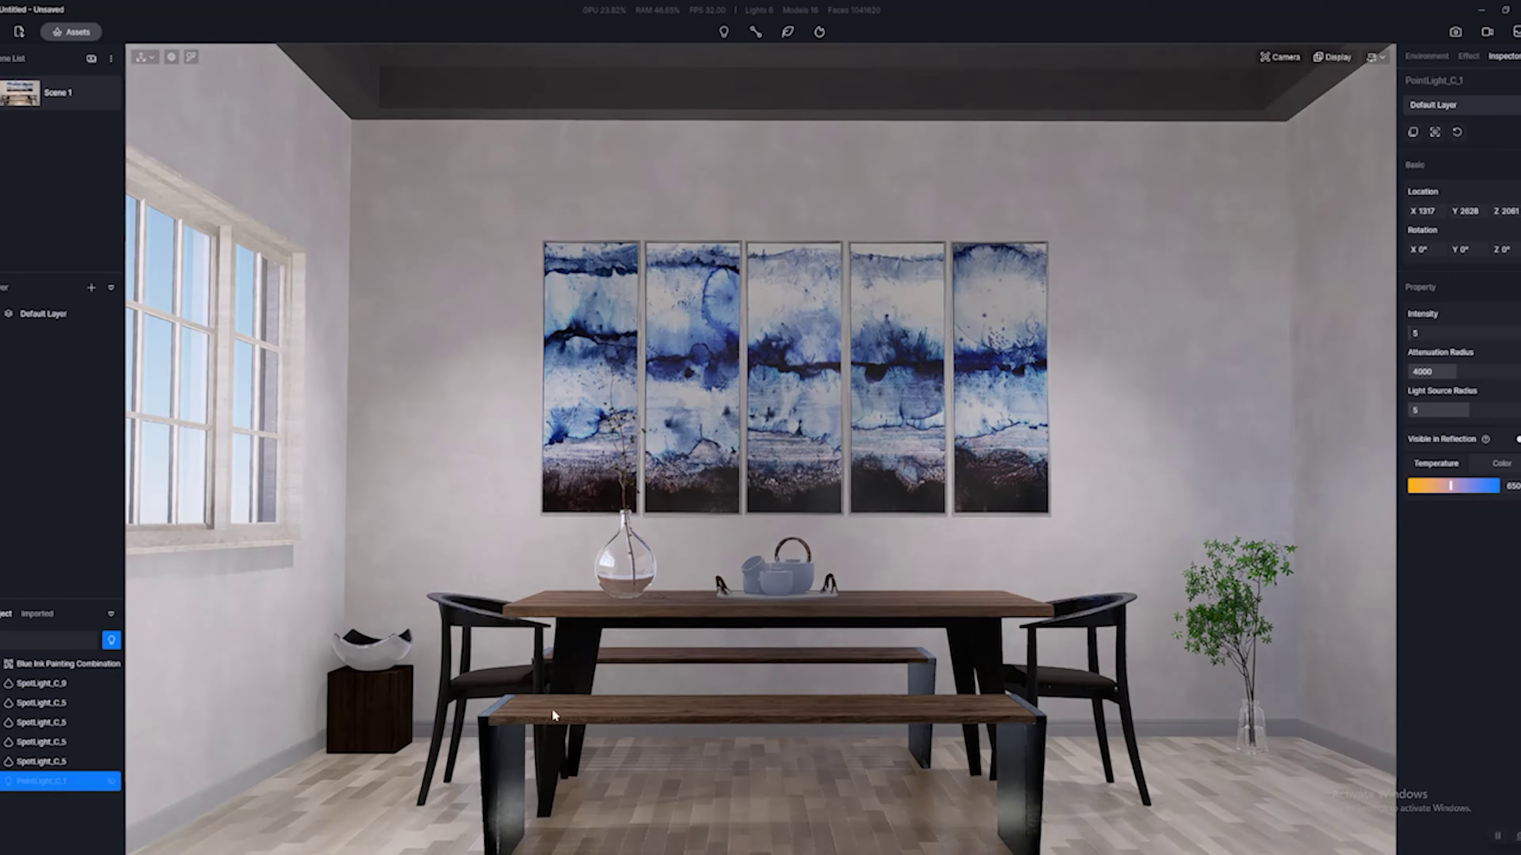
Select all four ceiling spotlights together and review the IES profiles available for them.
right_click_drag(551, 707, 577, 462)
left_click(42, 702)
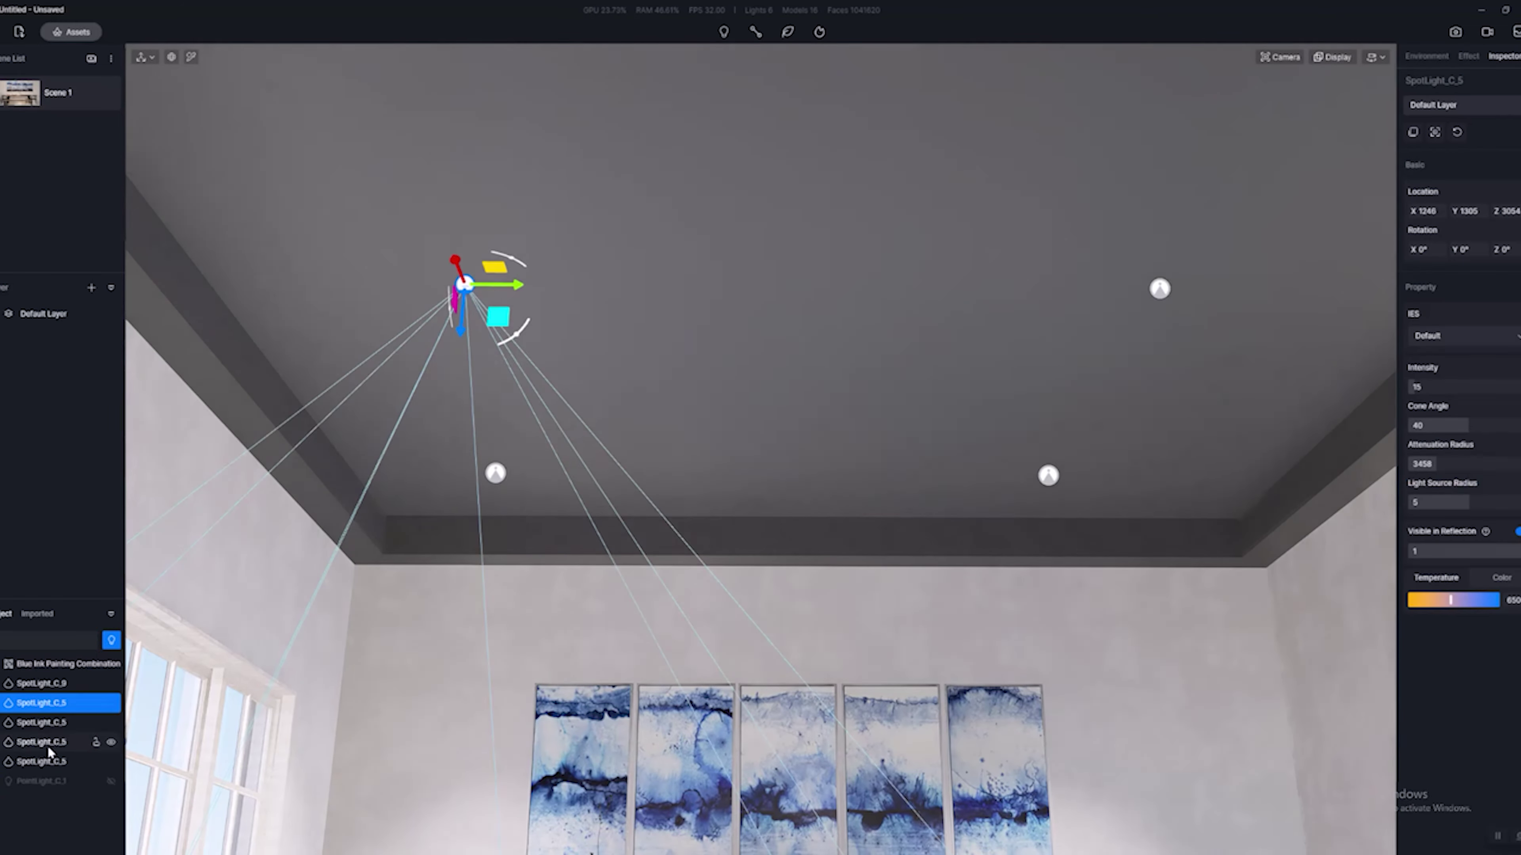
left_click(52, 762)
left_click(495, 473)
left_click_drag(550, 295, 1293, 617)
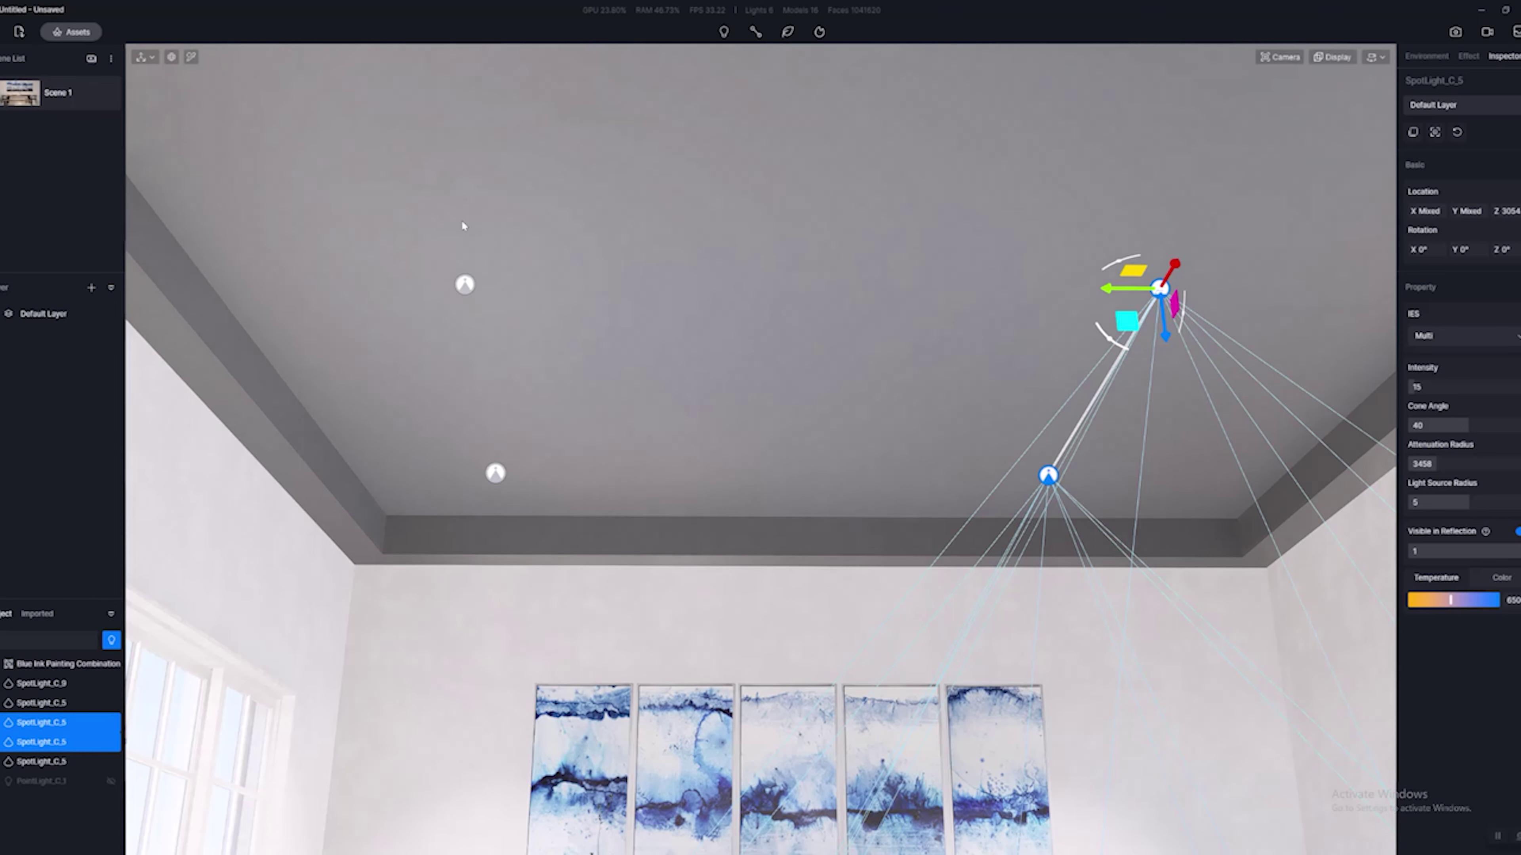
left_click(917, 533)
left_click_drag(383, 252, 1249, 586)
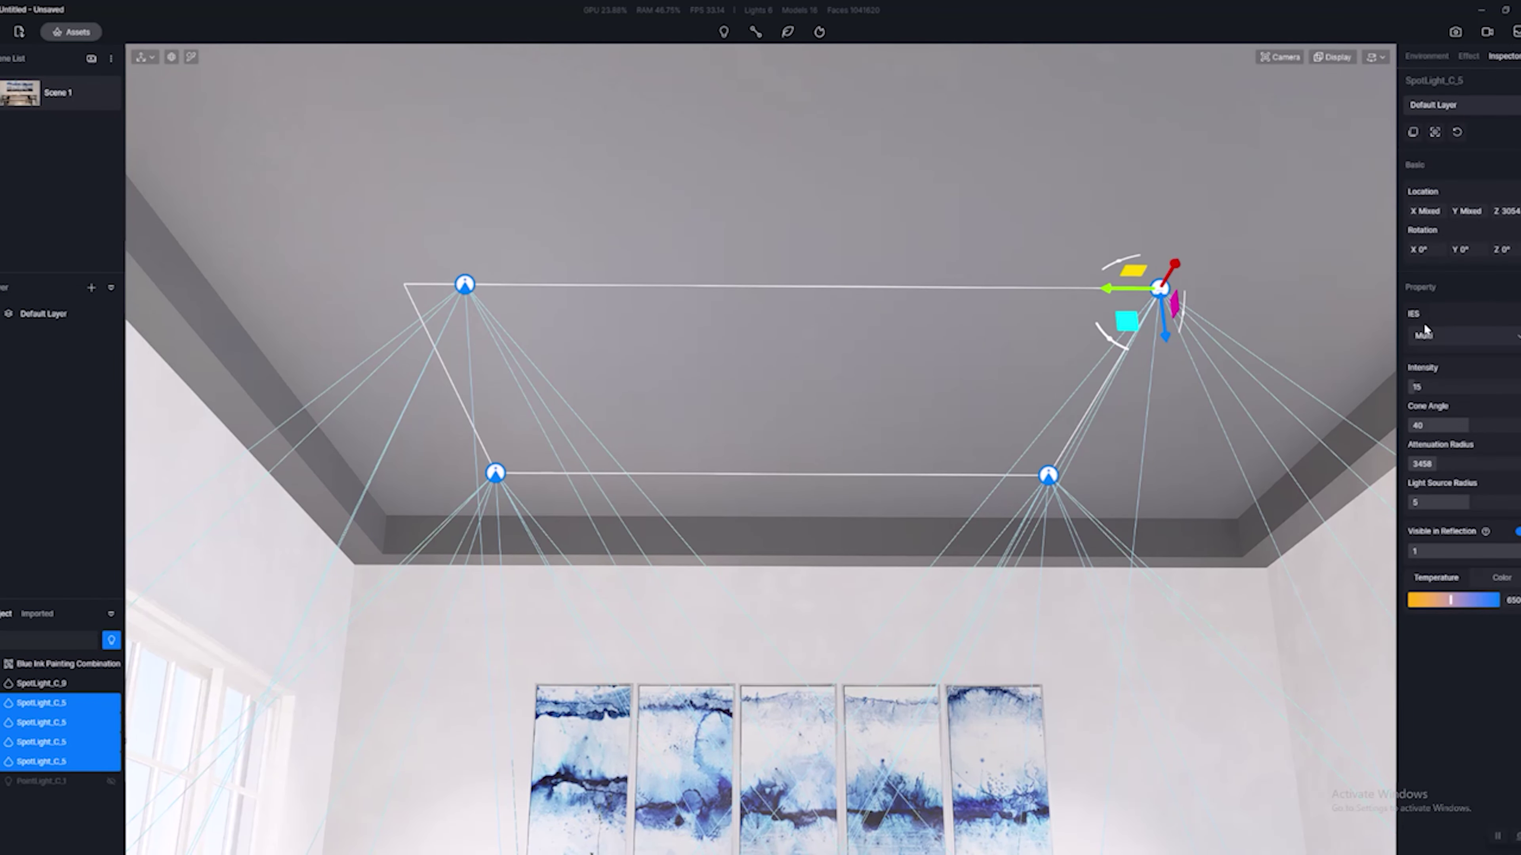
left_click(1433, 342)
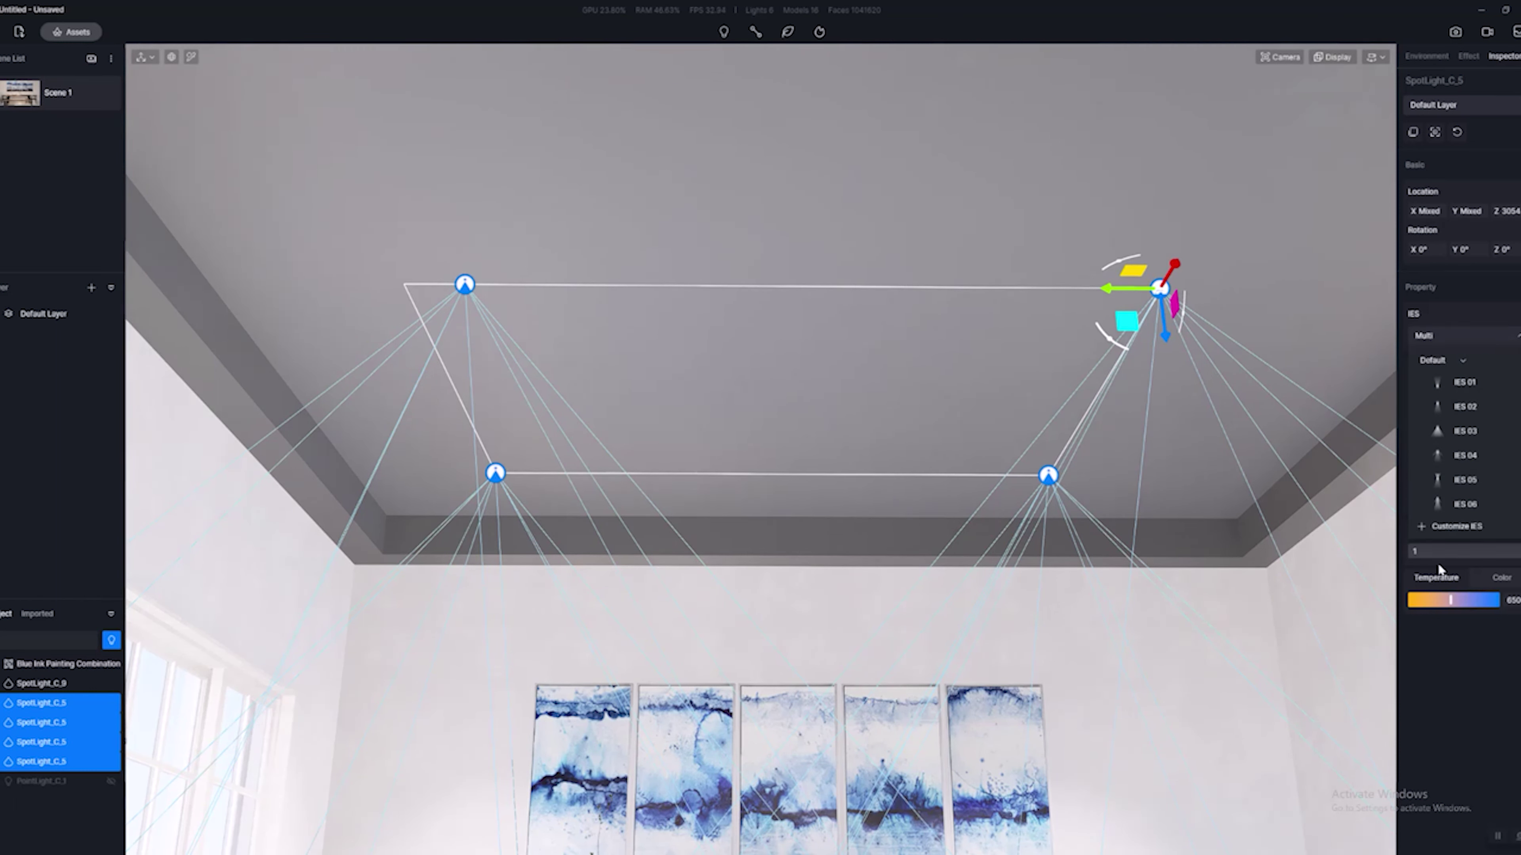
left_click(1285, 281)
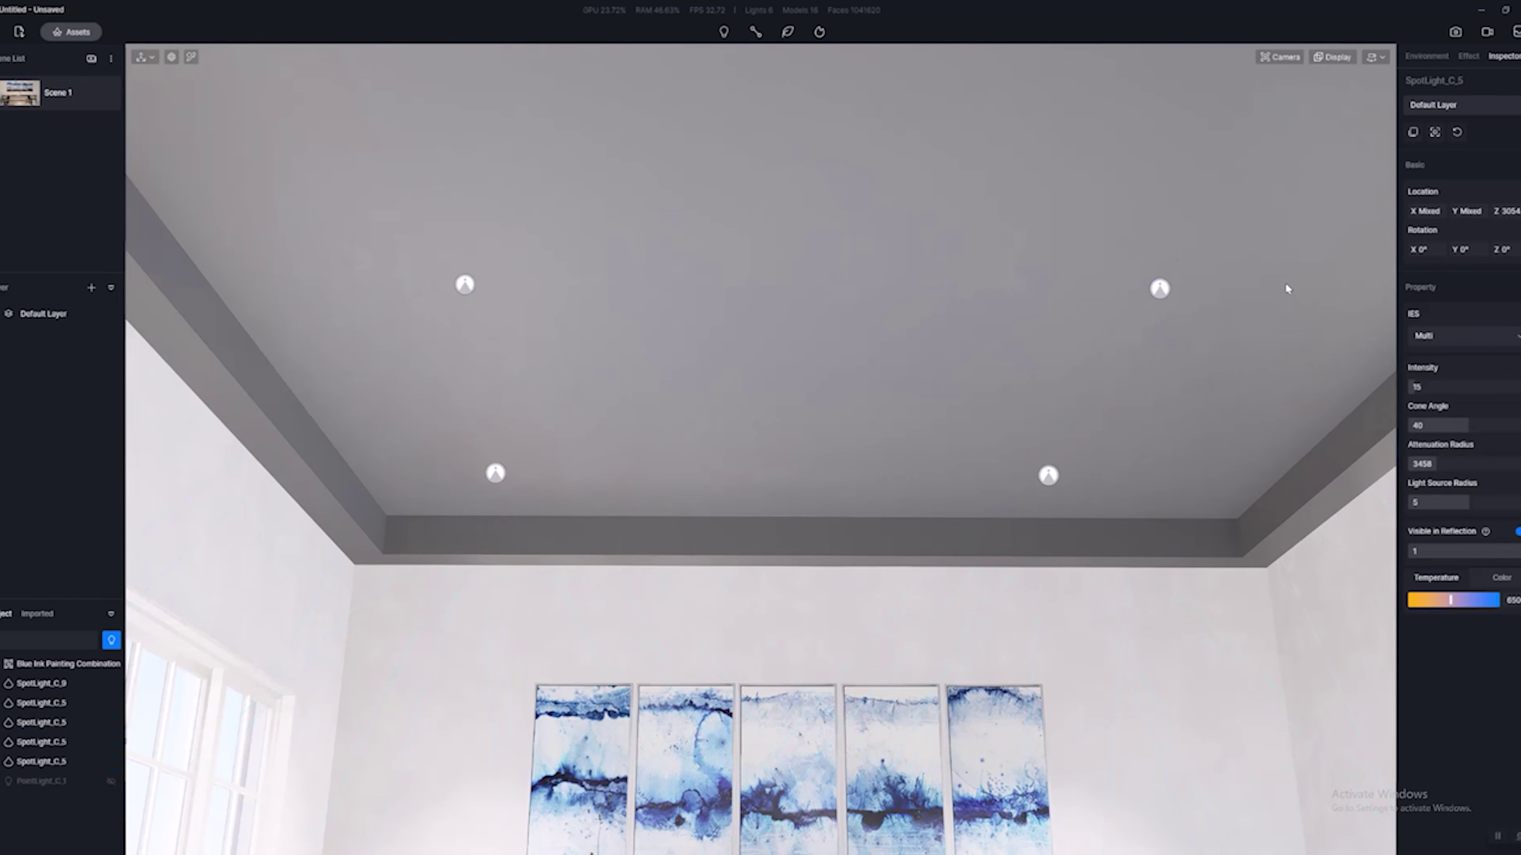
Inspect one ceiling spotlight's properties, show the Geo and Sky settings, and look over the room lit without the point light.
left_click(1162, 290)
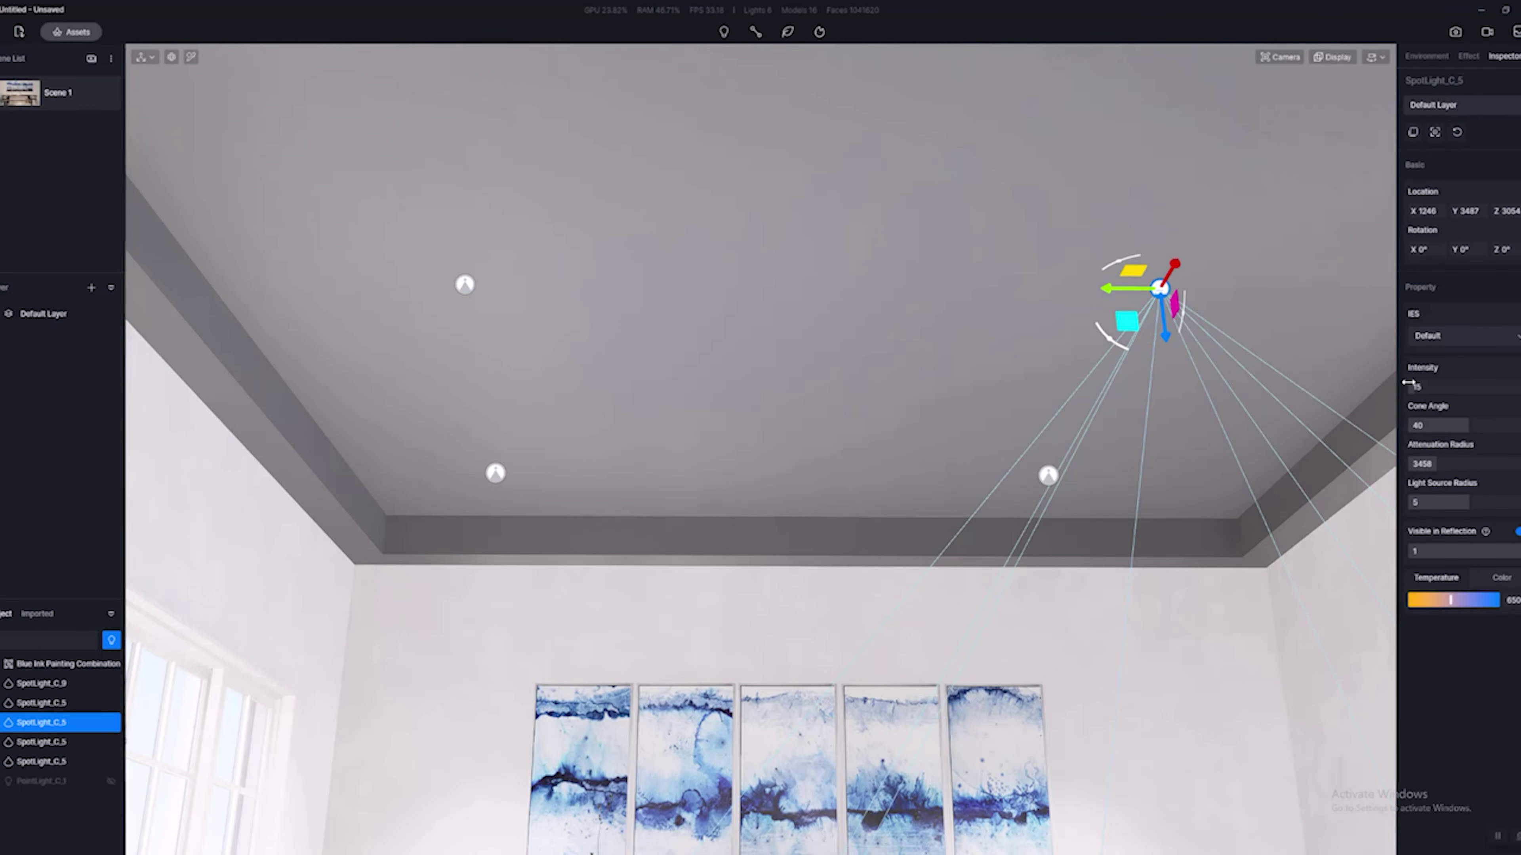
mouse_move(982, 180)
right_mouse_down()
mouse_move(979, 402)
mouse_move(704, 324)
right_mouse_up()
left_click(1427, 56)
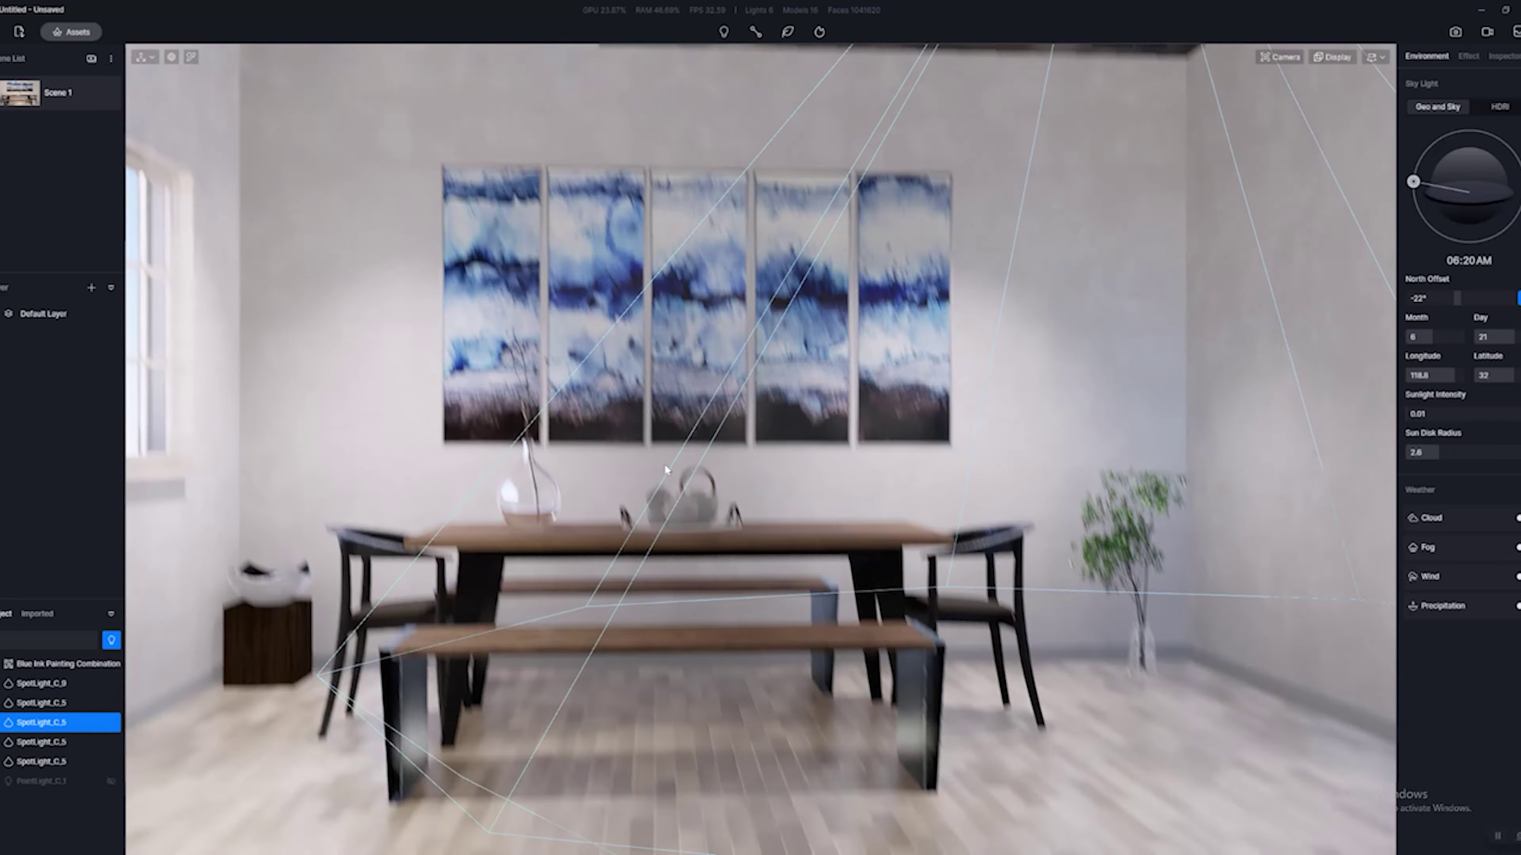
right_click_drag(529, 734, 665, 470)
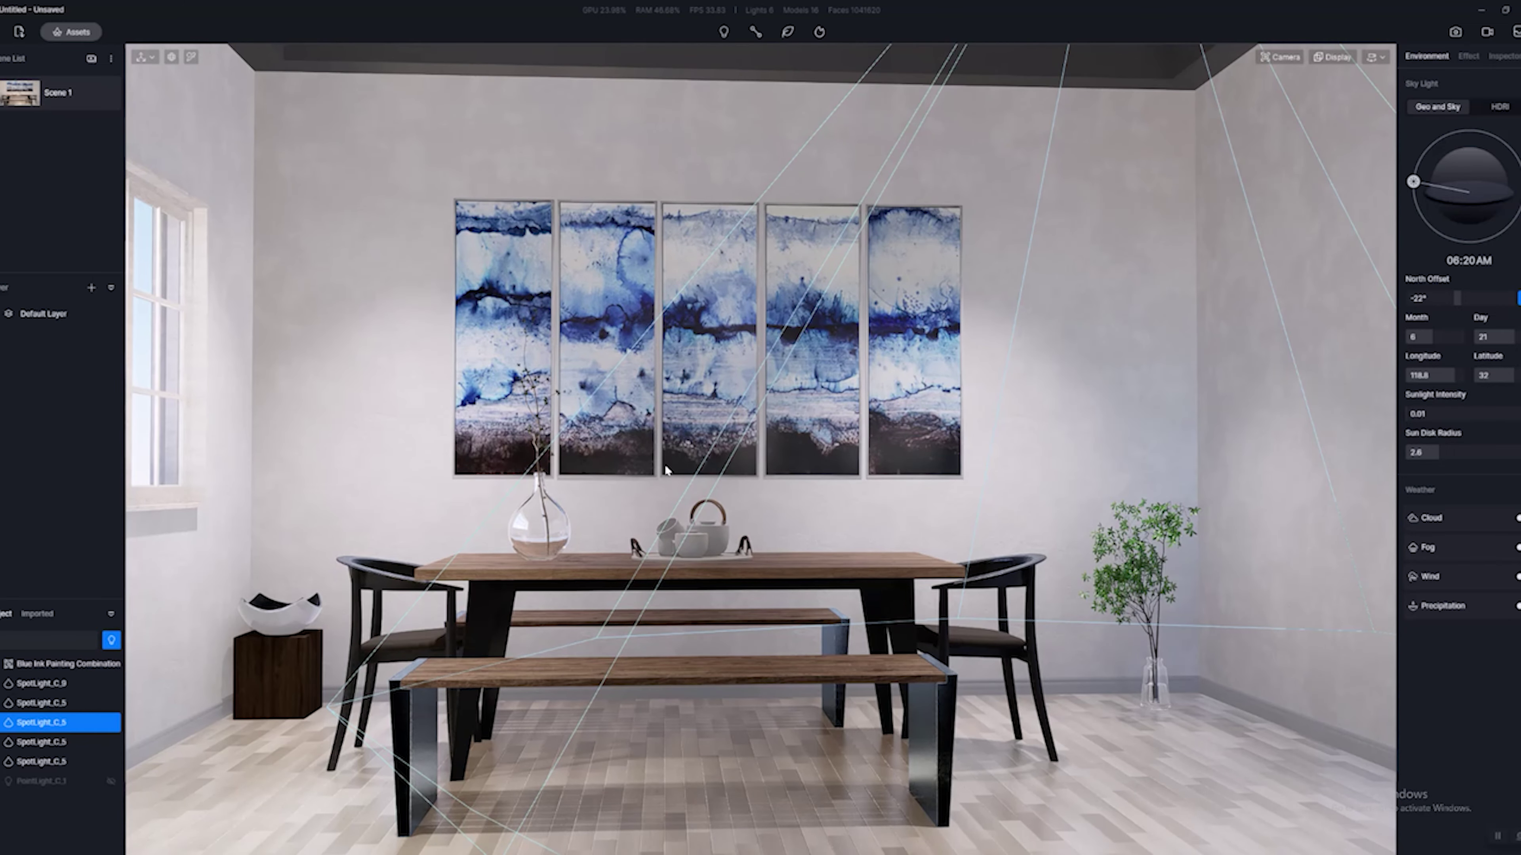
key("f")
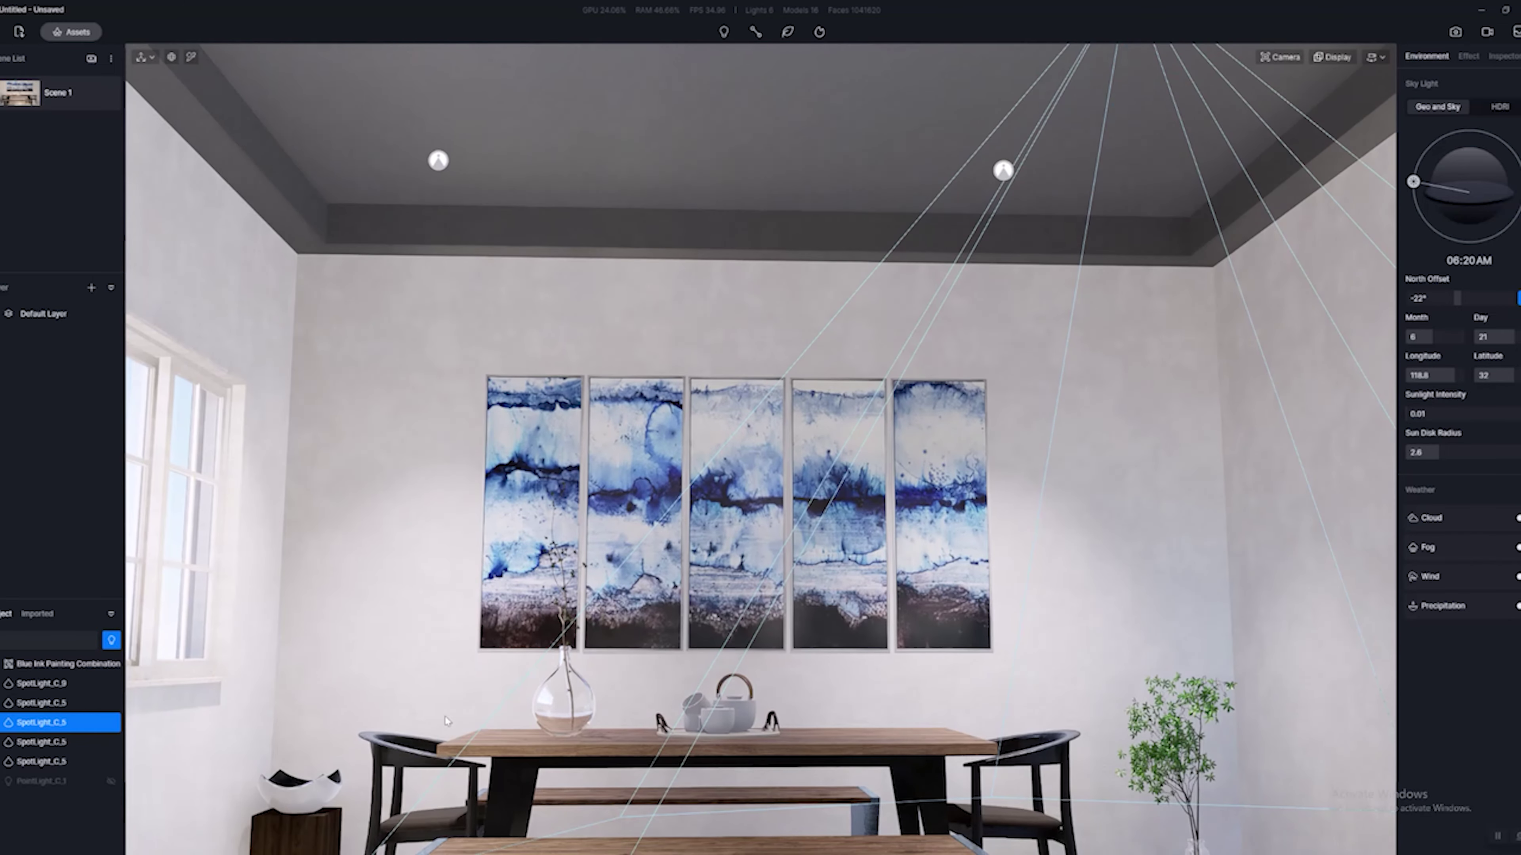
Turn the point light above the painting back on and move it sideways to Y 2743.
left_click(84, 782)
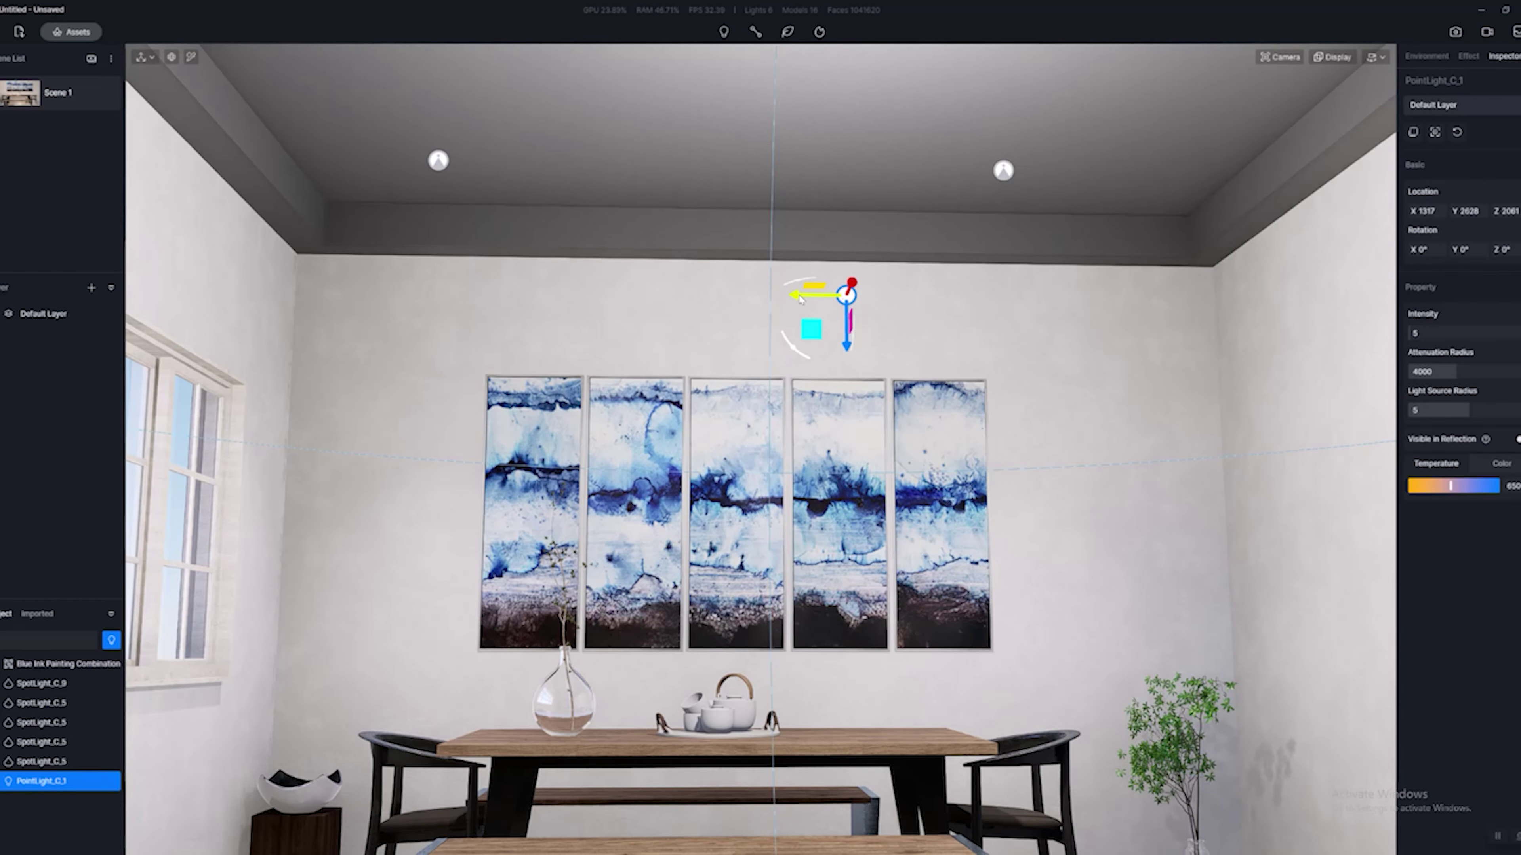
mouse_move(800, 300)
left_mouse_down()
mouse_move(668, 297)
mouse_move(798, 304)
left_mouse_up()
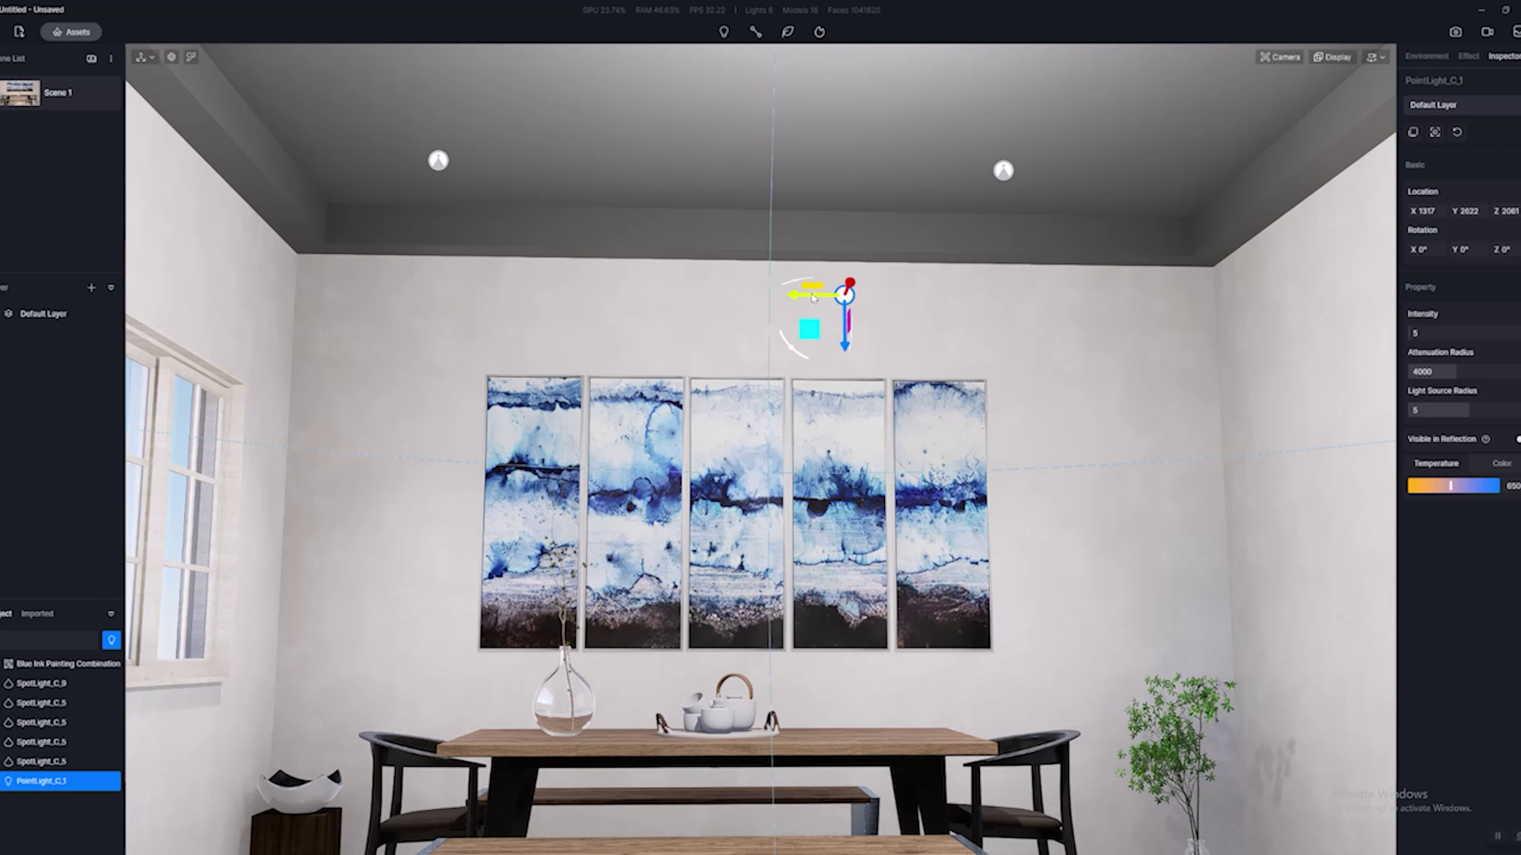
left_click_drag(794, 300, 838, 299)
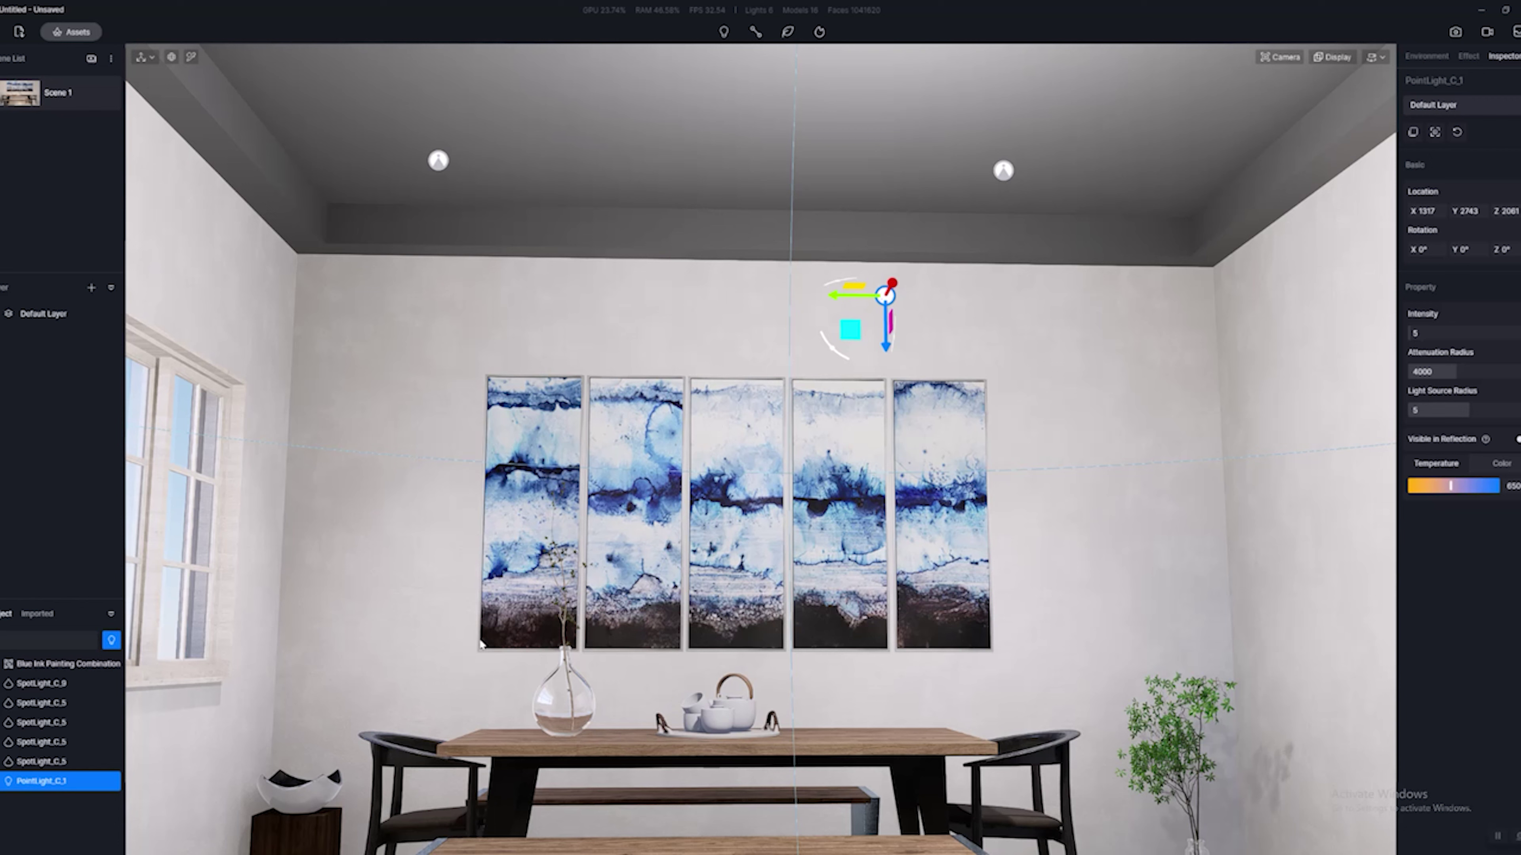
Switch to the Lighting Test folder, examine the Render 5 Spotlights image closely, and compare it with Render 5 Spotlights with Area Light.
key("alt+Tab")
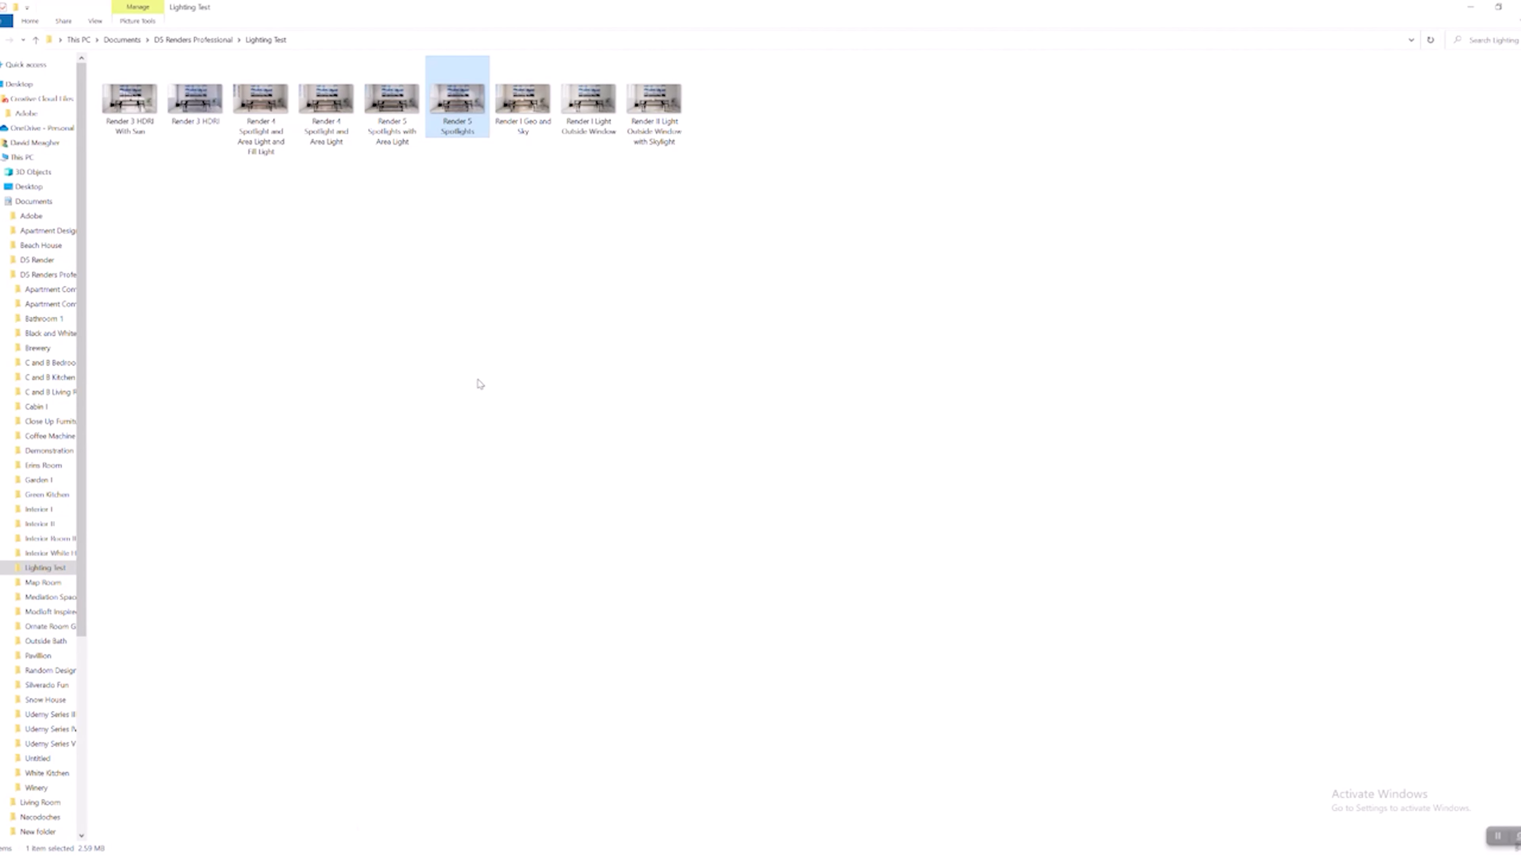
double_click(464, 104)
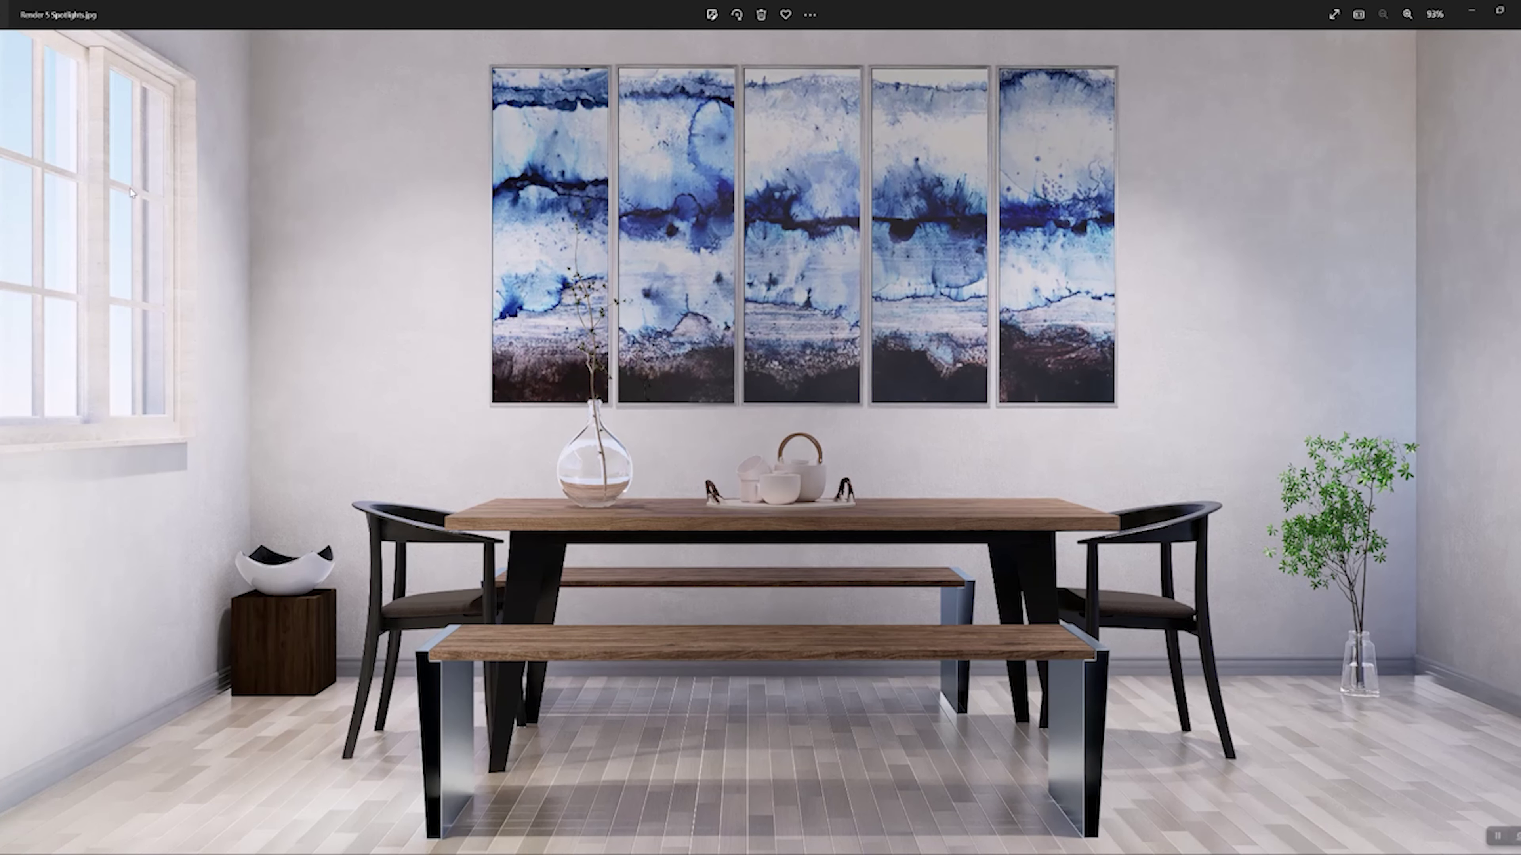
scroll(579, 441, "up", 5)
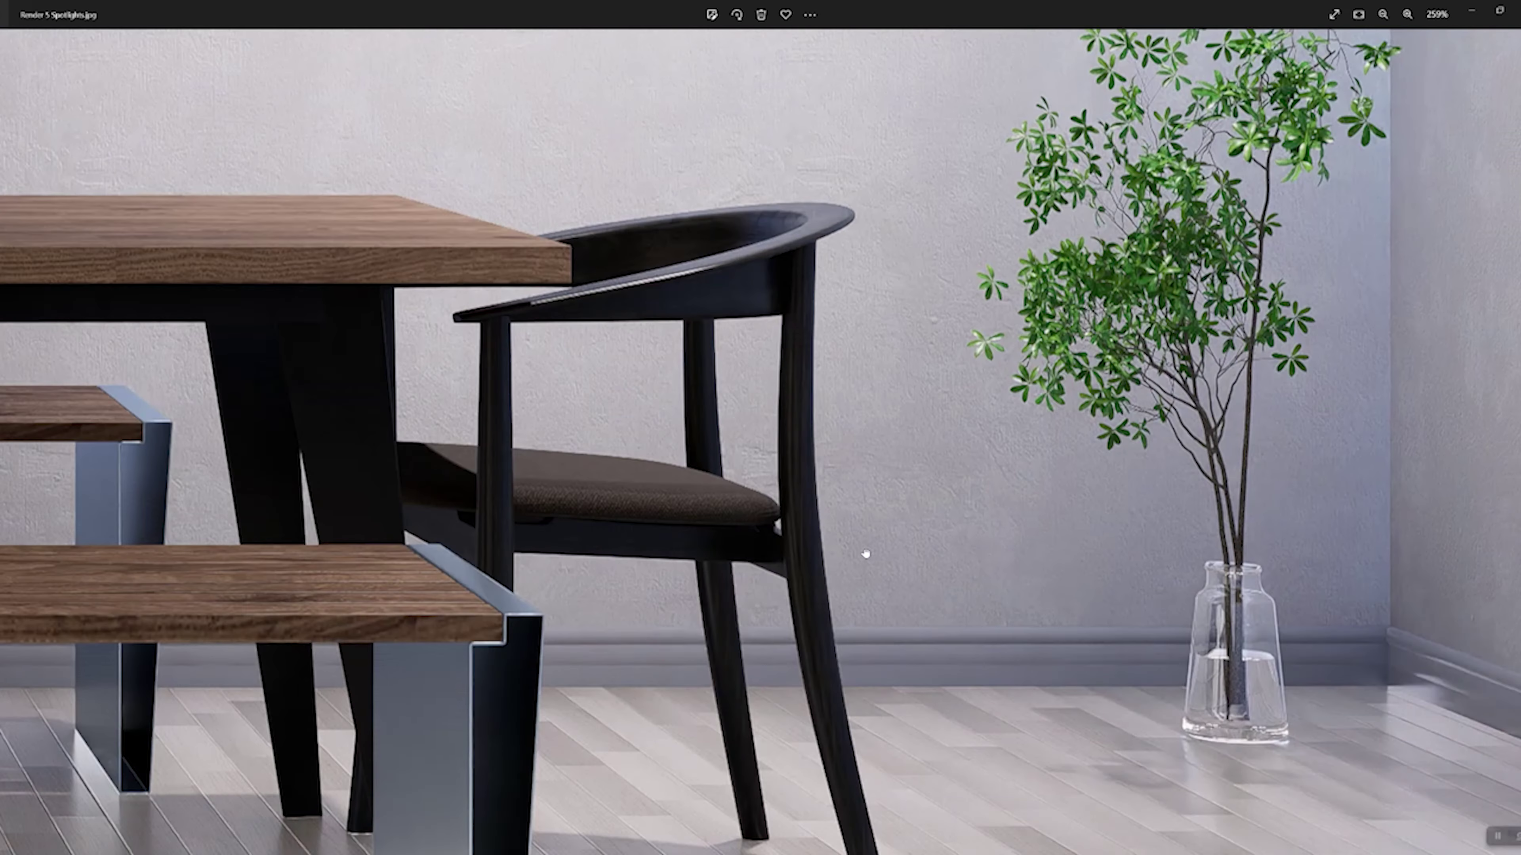
scroll(720, 477, "down", 5)
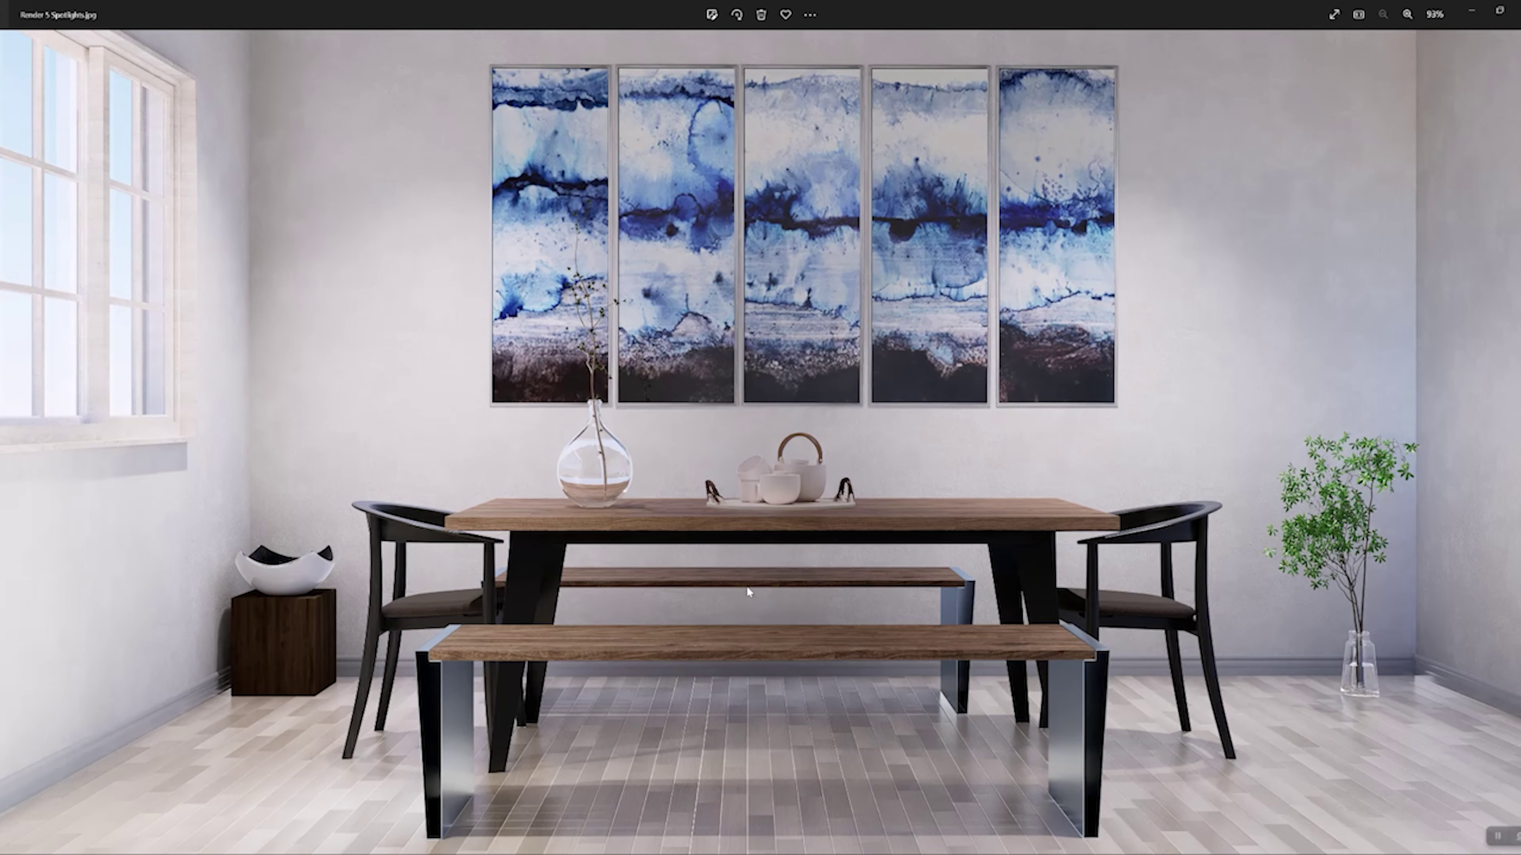
key("Right")
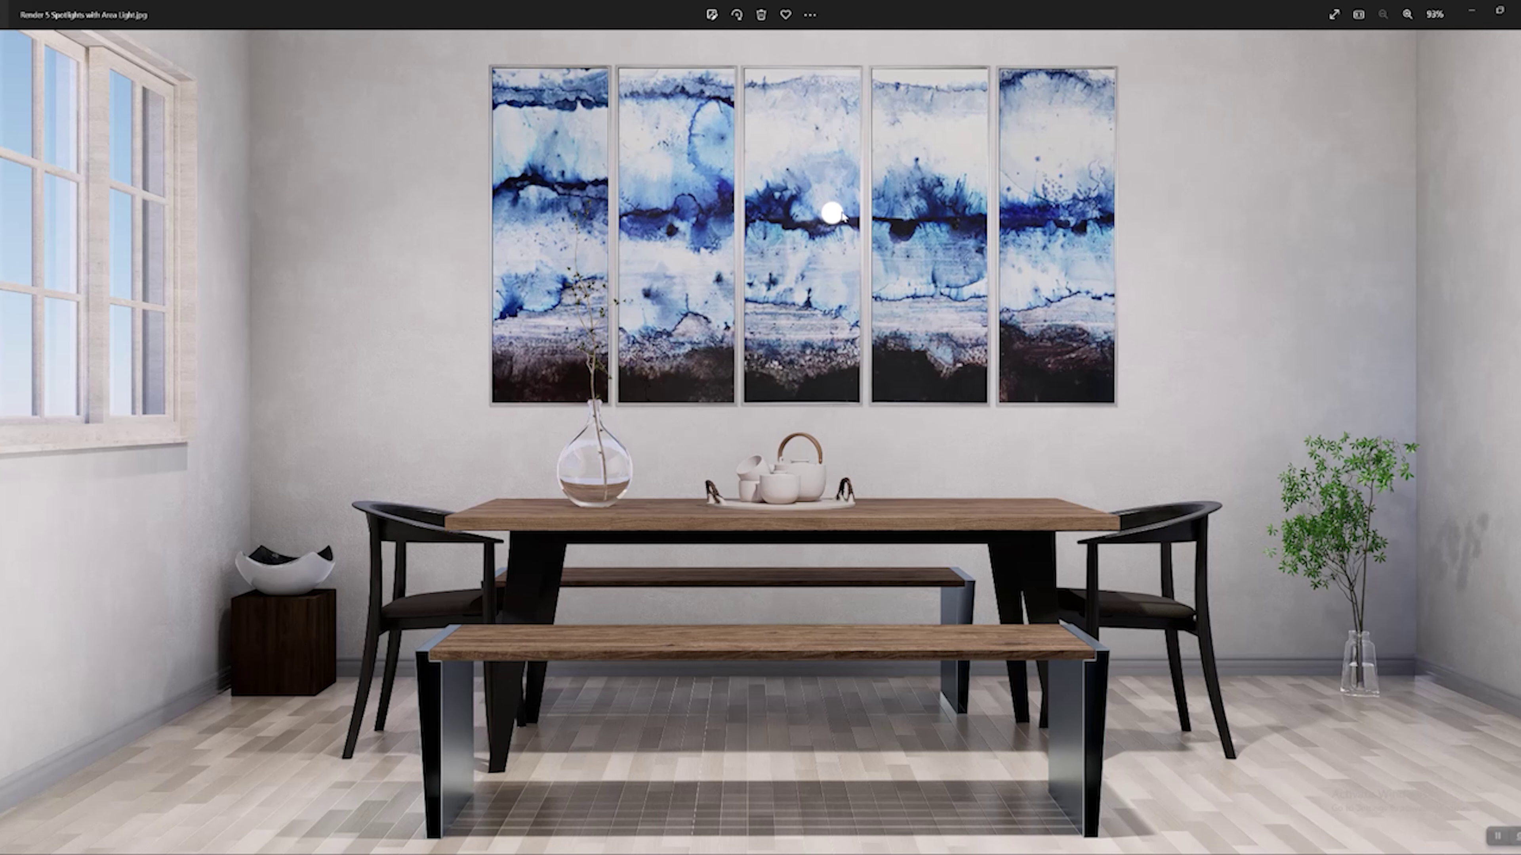
key("Left")
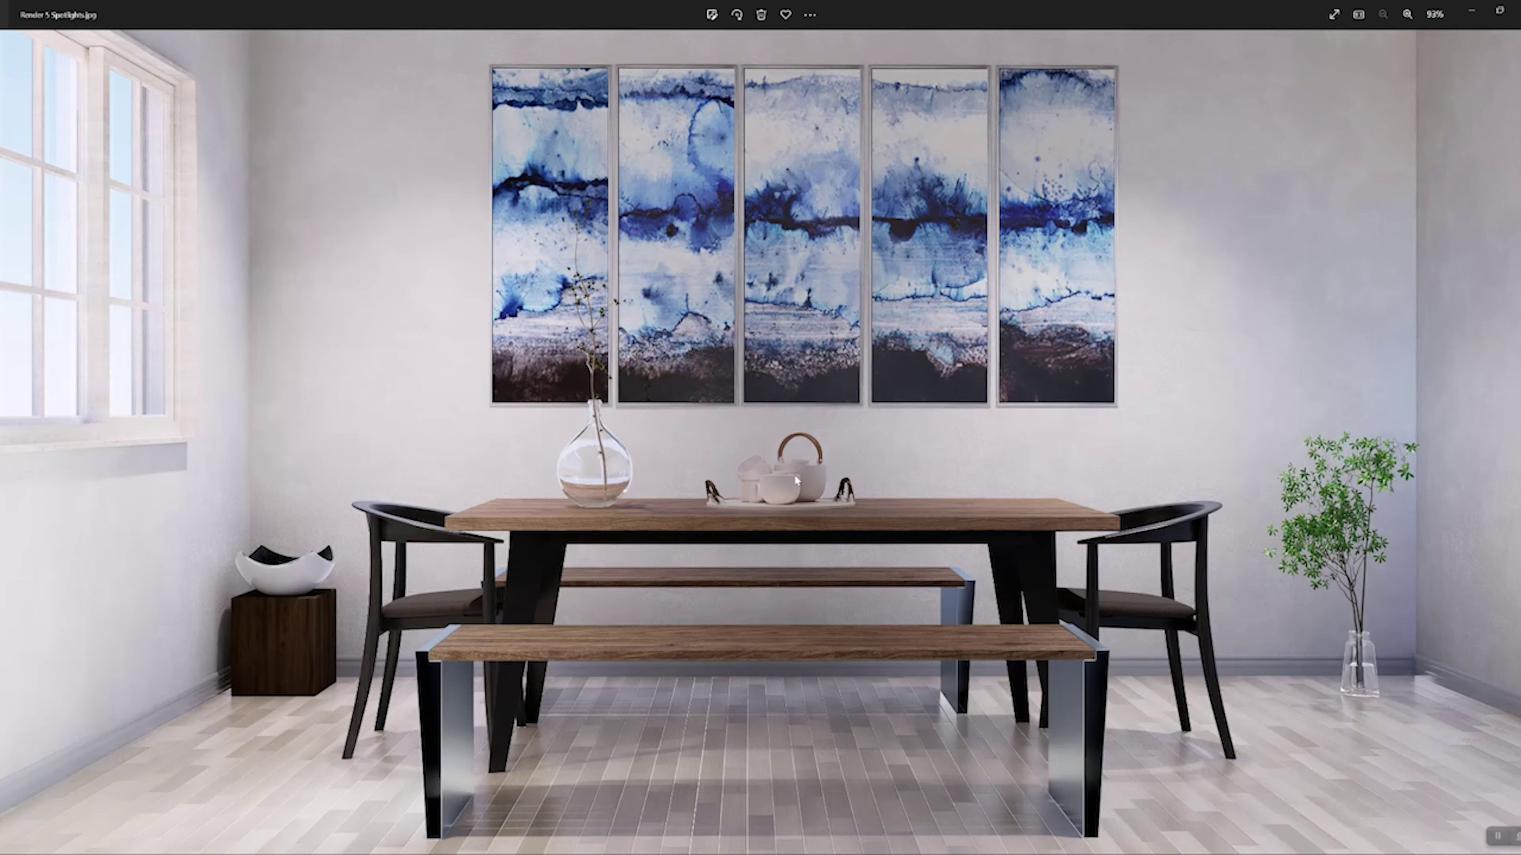
Compare the Render 5 Spotlights image with Render 5 Spotlights with Area Light, alternating between the two.
key("Right")
key("Left")
key("Right")
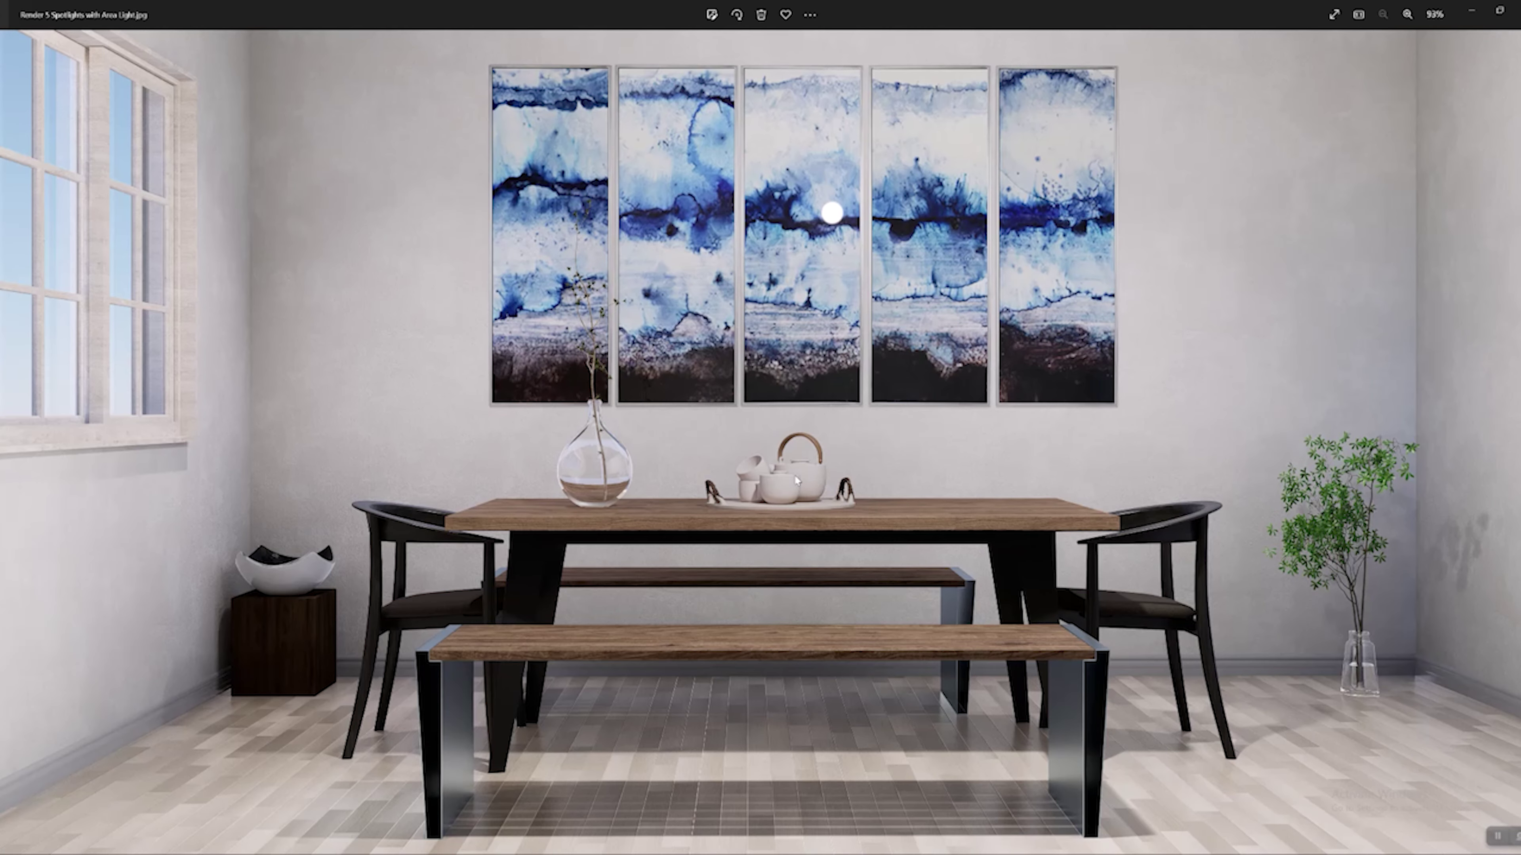
key("Left")
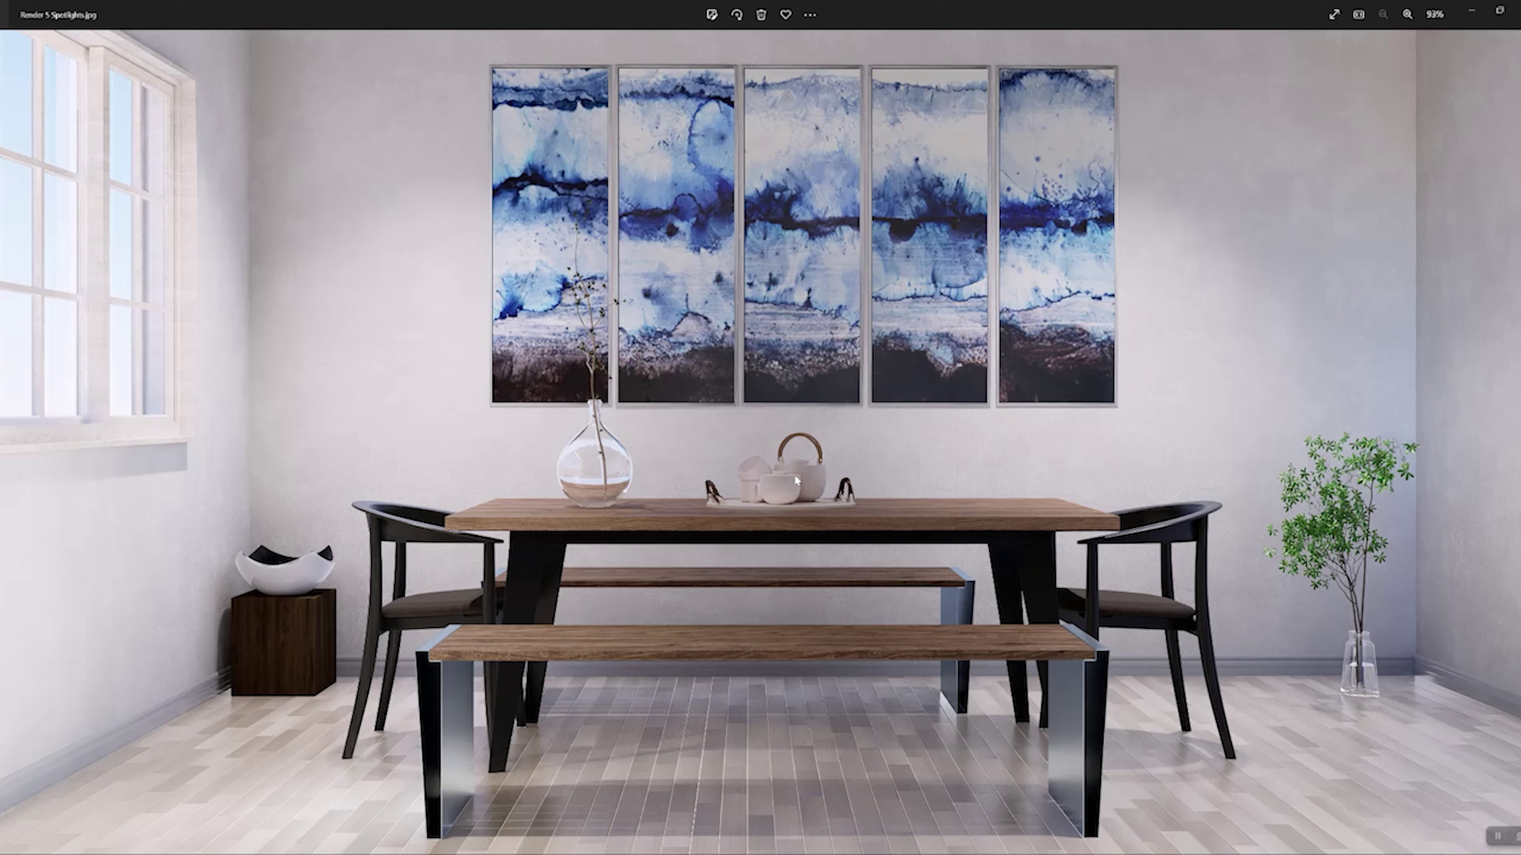
key("Right")
key("Left")
Examine the wooden cube and chair closely in Render 5 Spotlights, and compare the full image again with the area light version.
scroll(190, 660, "up", 5)
left_click_drag(323, 713, 303, 574)
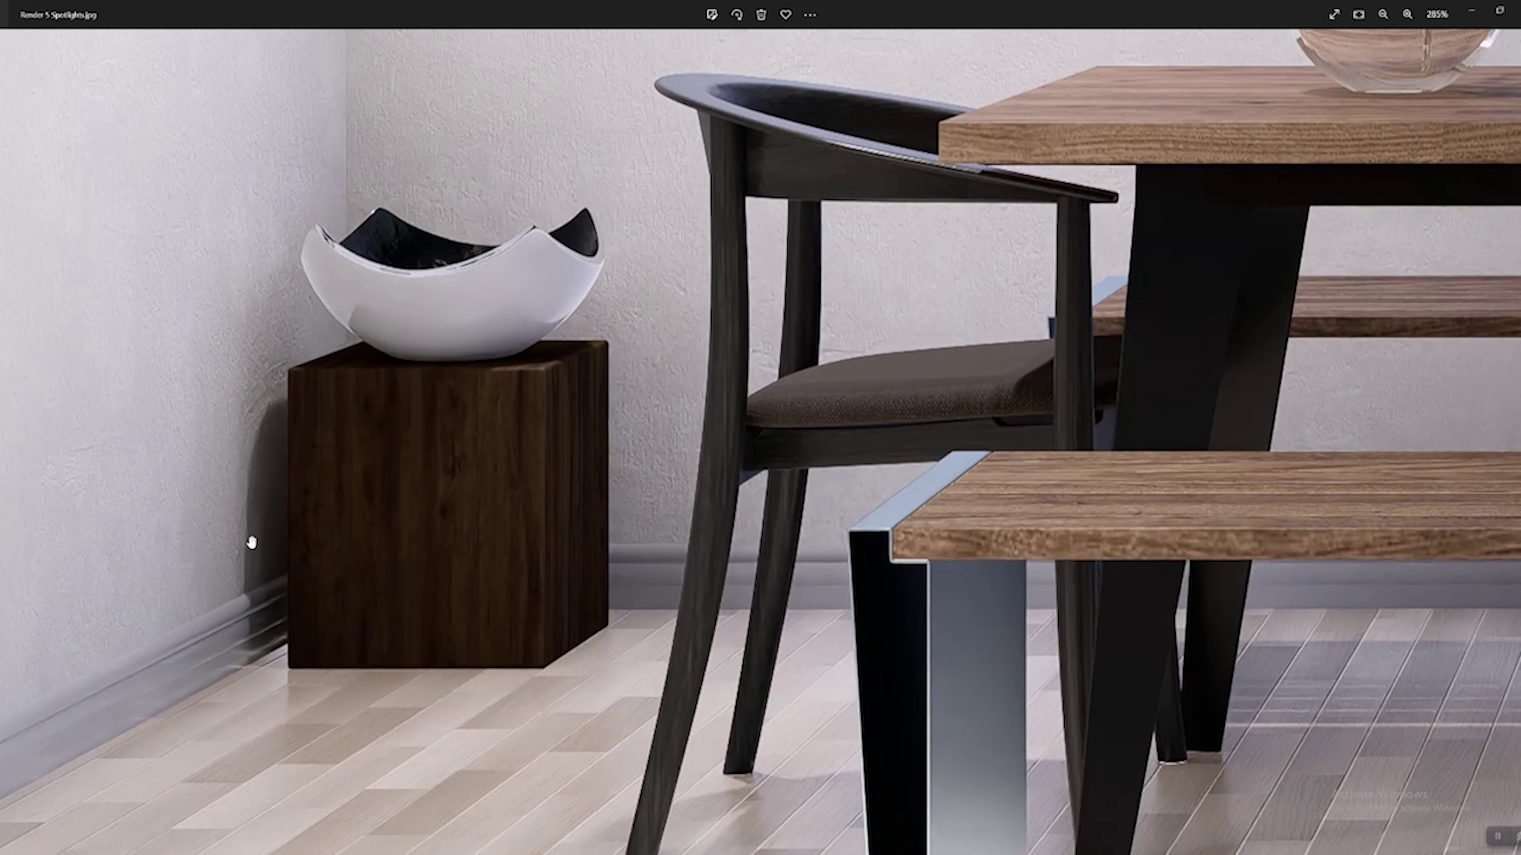
scroll(302, 574, "down", 5)
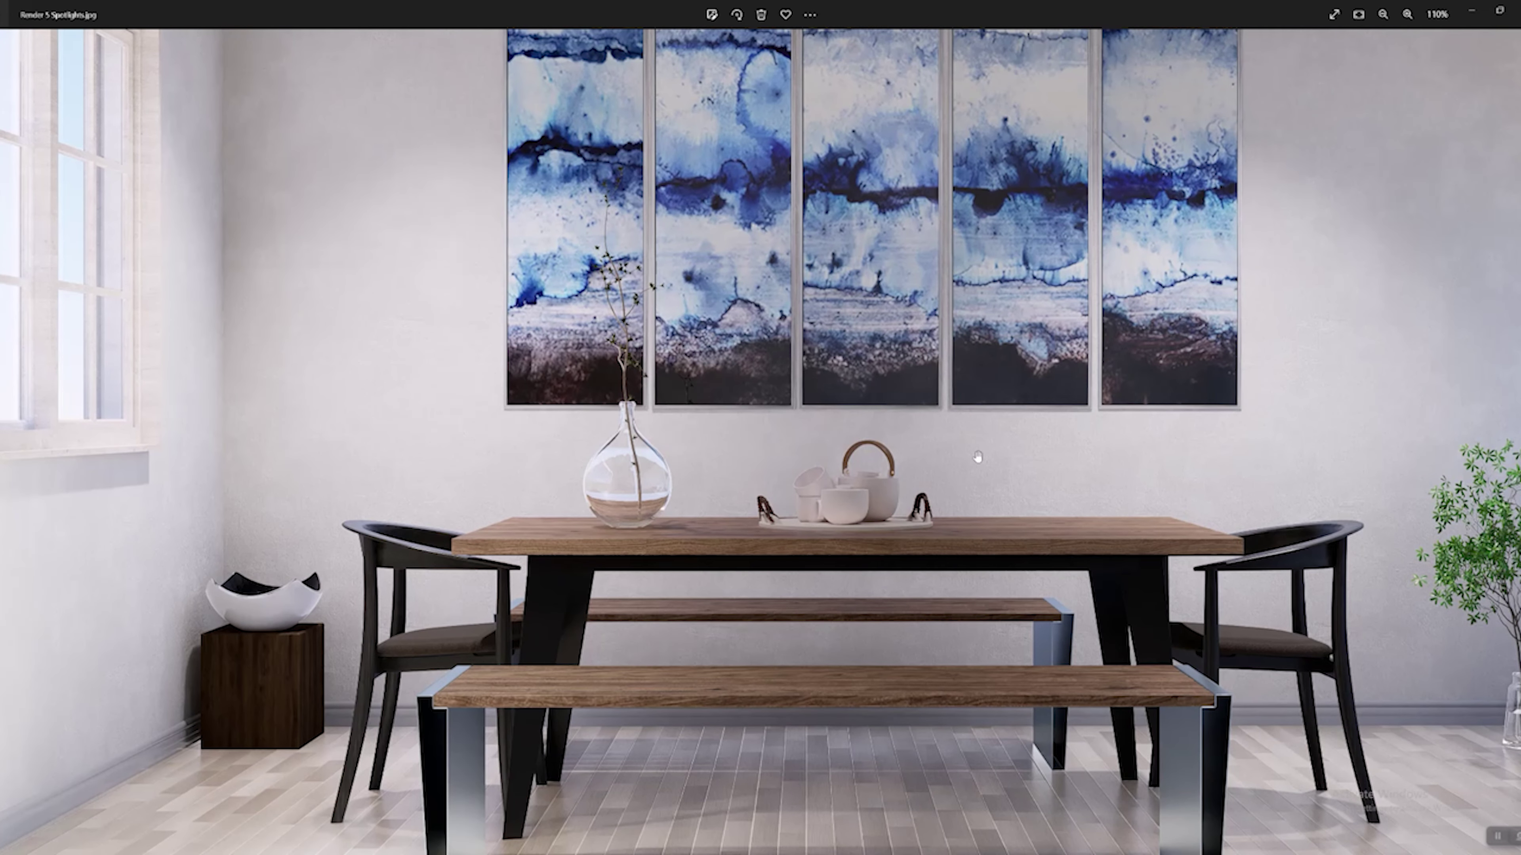
scroll(1024, 471, "down", 1)
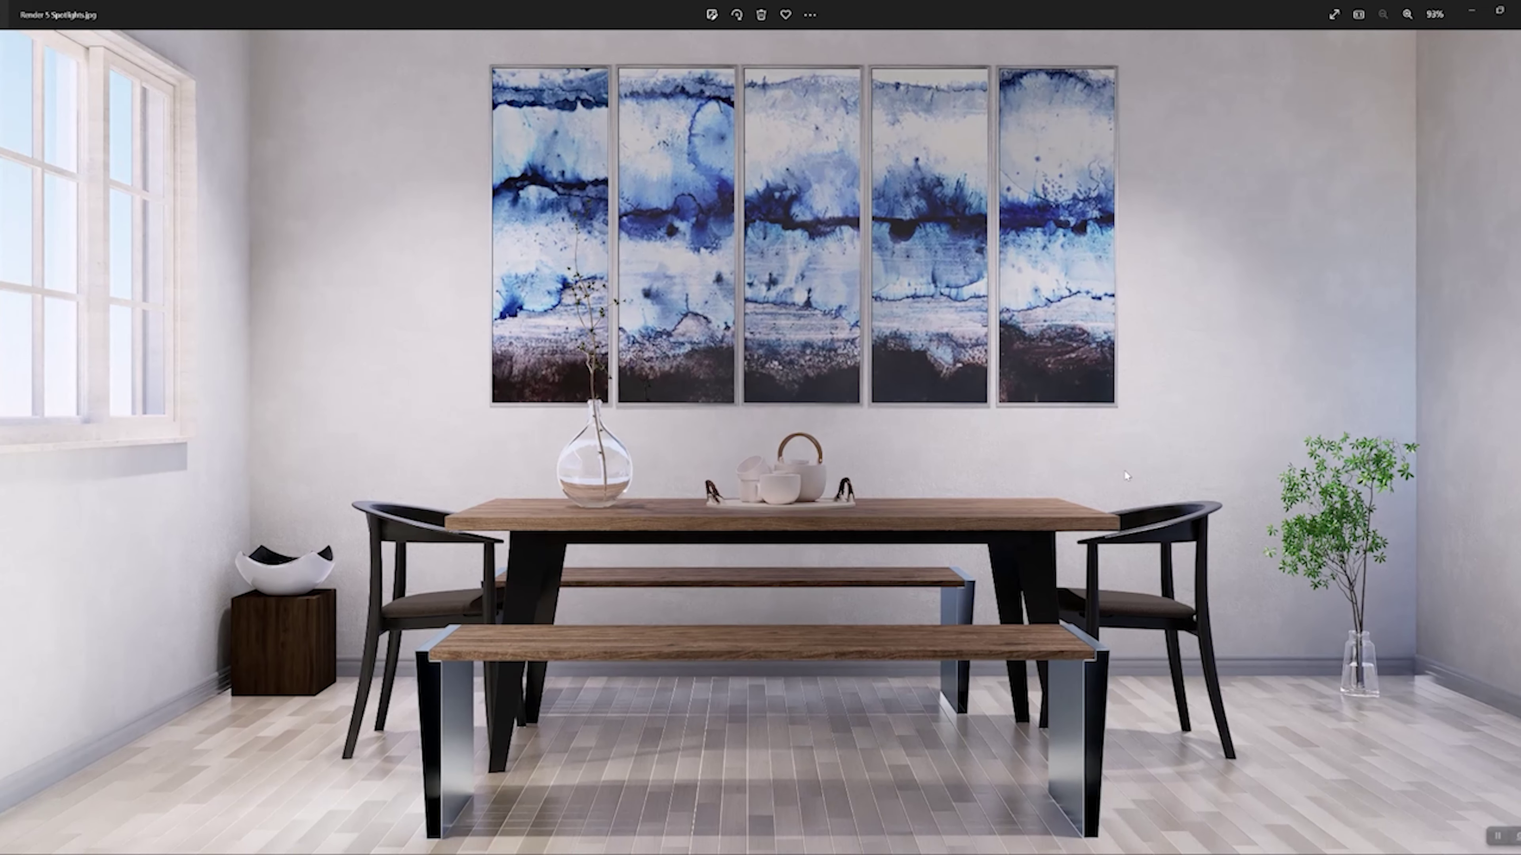
key("Right")
key("Left")
key("Right")
key("Left")
key("Right")
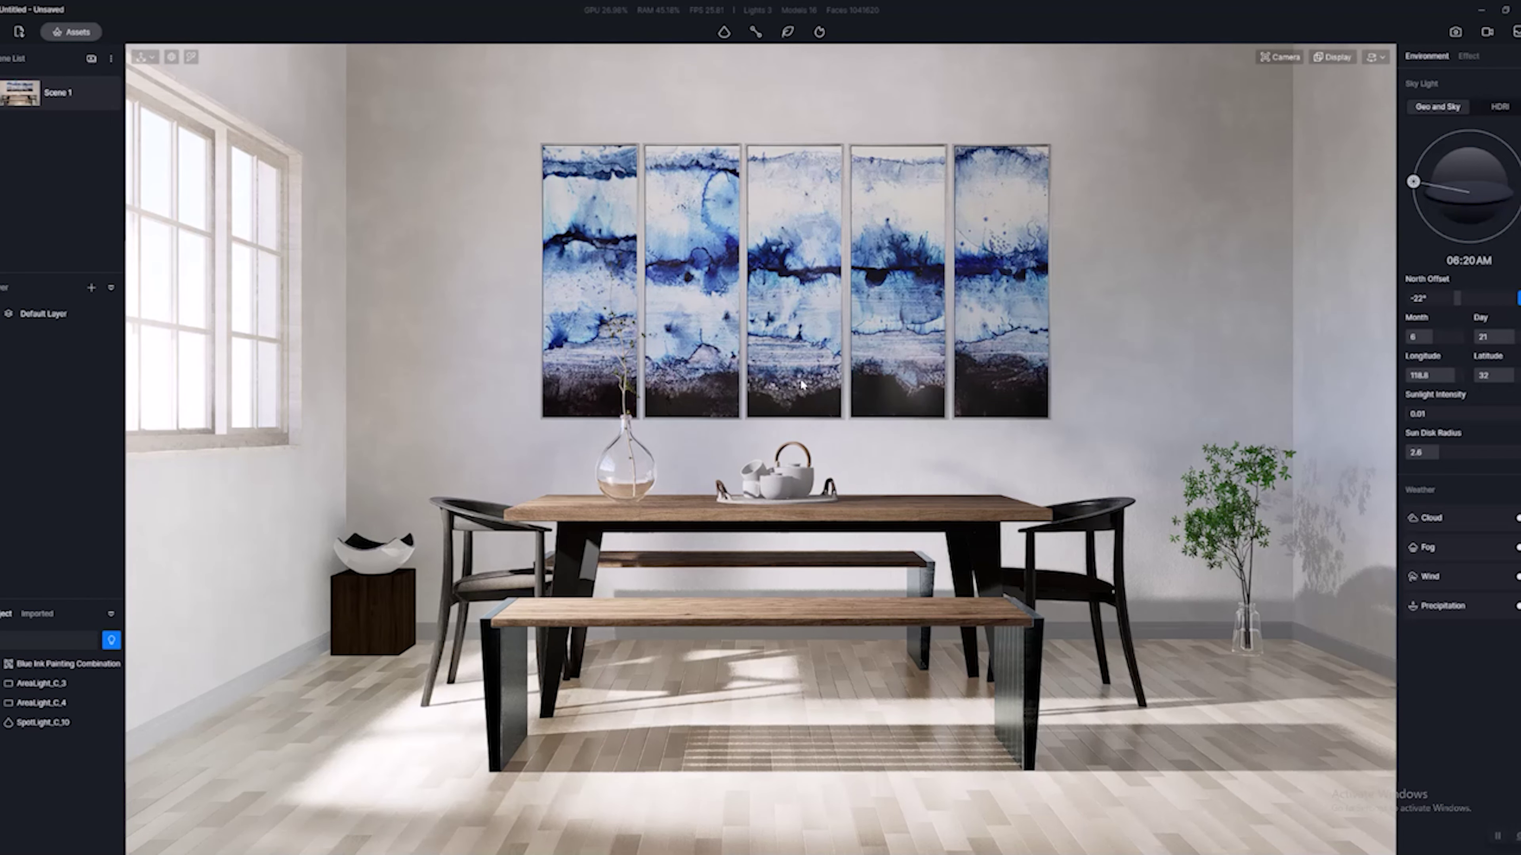
Move the spotlight outside the window to X 1739, Y -314 and check its effect on the room.
right_click_drag(864, 459, 861, 231)
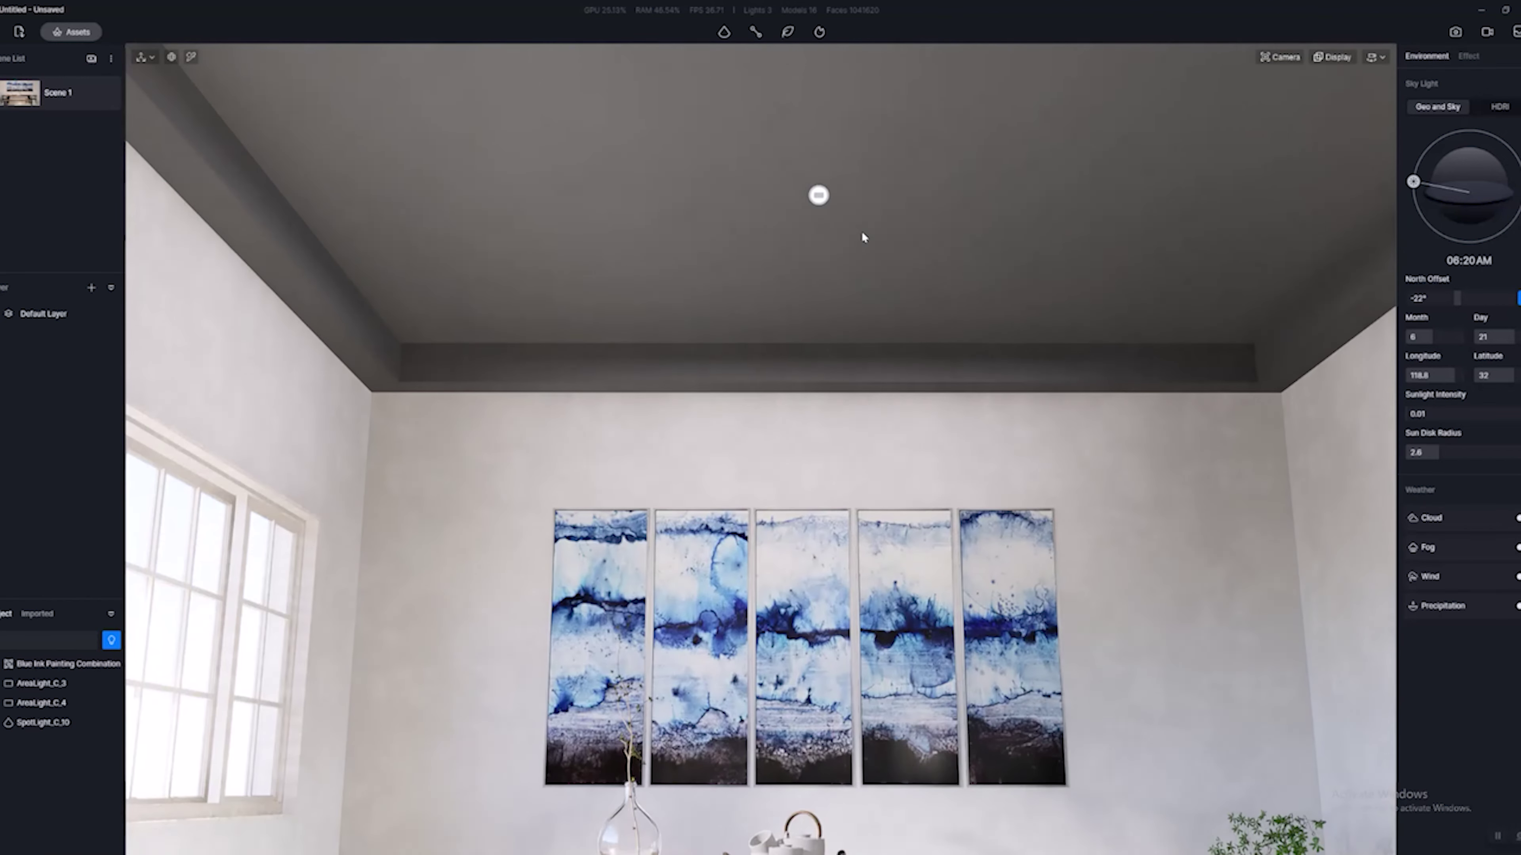
double_click(36, 723)
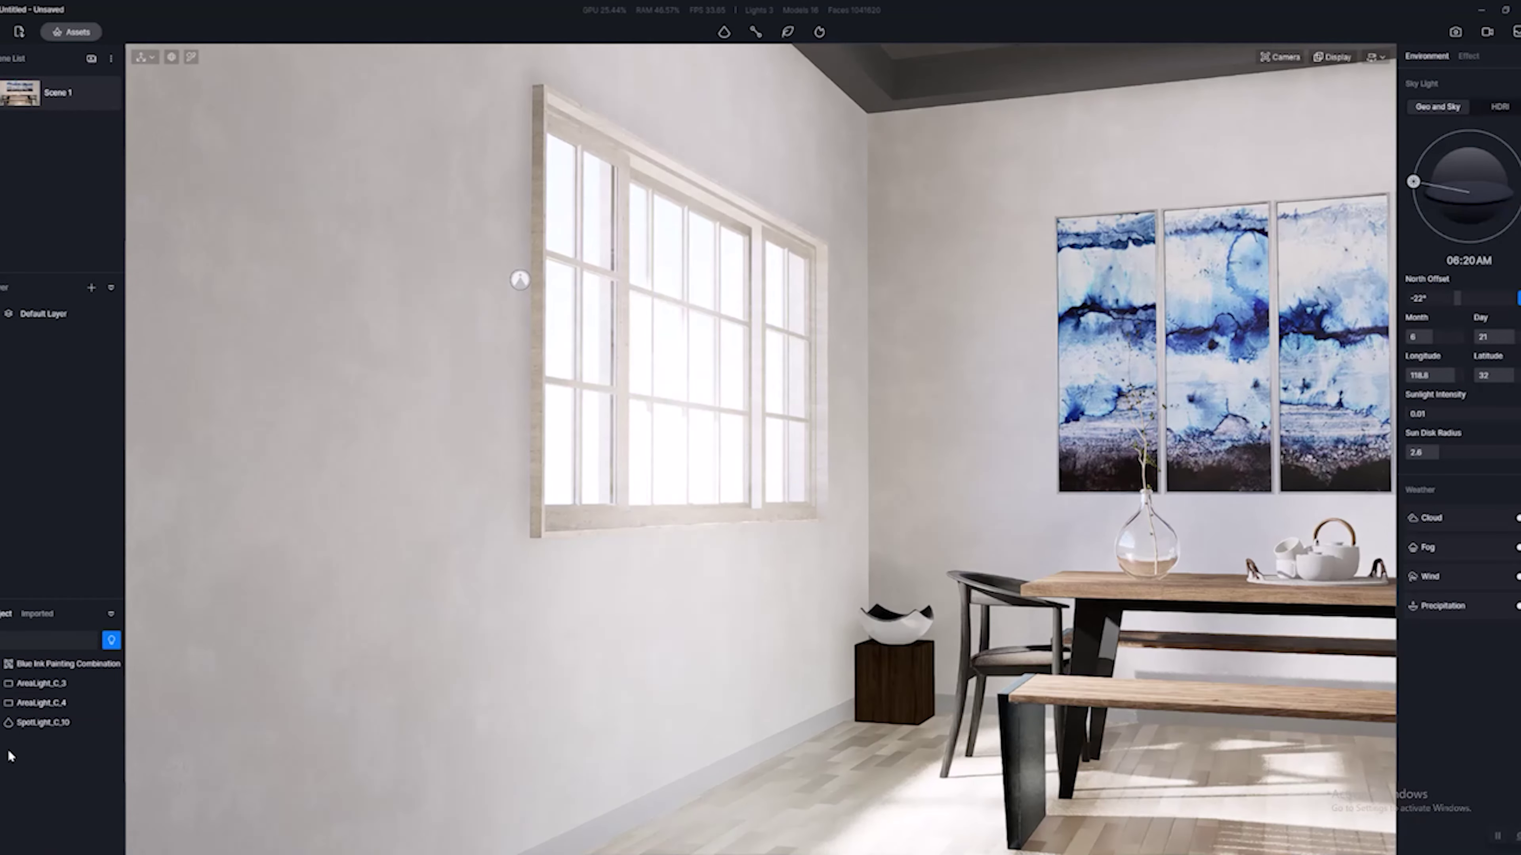
left_click(25, 722)
mouse_move(750, 403)
right_mouse_down()
mouse_move(1229, 418)
mouse_move(1182, 445)
mouse_move(535, 506)
mouse_move(803, 491)
mouse_move(716, 466)
mouse_move(692, 489)
mouse_move(641, 471)
right_mouse_up()
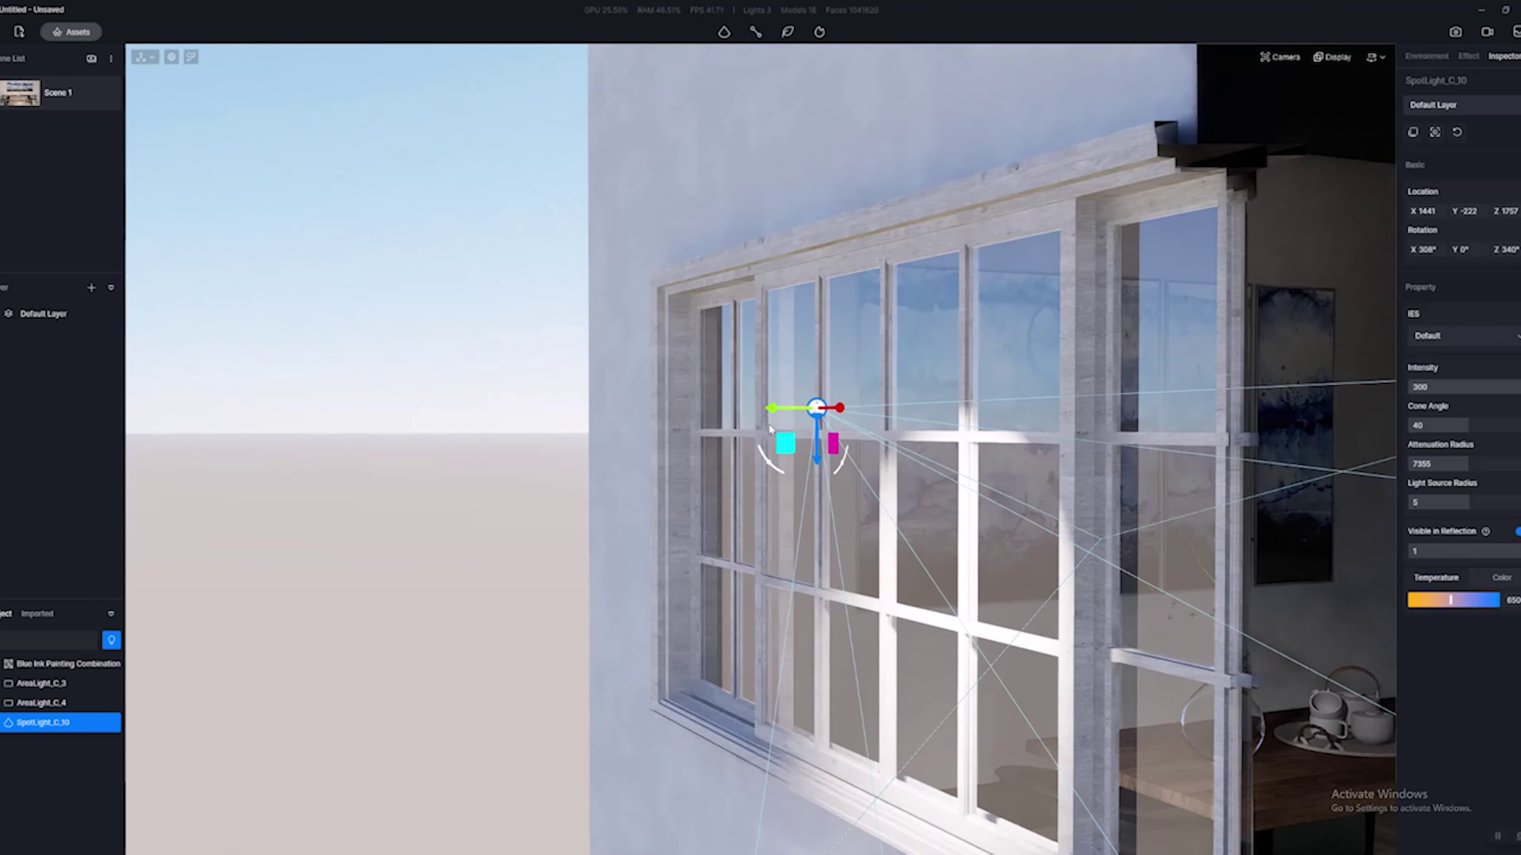
left_click_drag(780, 414, 749, 427)
mouse_move(748, 426)
right_mouse_down()
mouse_move(1114, 520)
mouse_move(1074, 722)
mouse_move(1112, 516)
mouse_move(893, 557)
mouse_move(1230, 518)
mouse_move(853, 463)
mouse_move(533, 355)
mouse_move(243, 385)
mouse_move(497, 334)
mouse_move(425, 329)
mouse_move(713, 482)
right_mouse_up()
left_click_drag(711, 460, 822, 453)
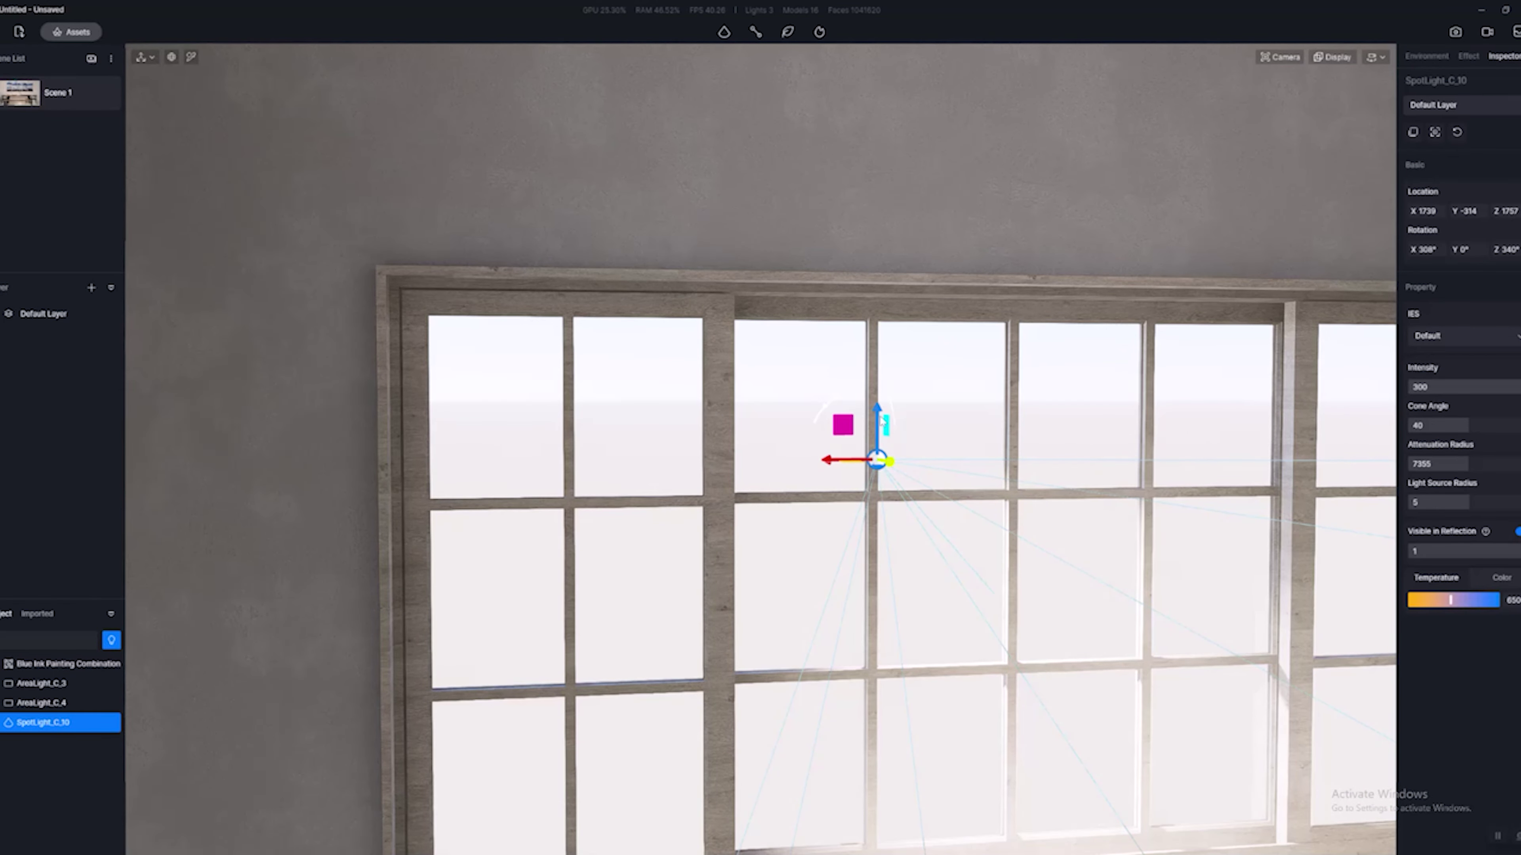
mouse_move(899, 611)
right_mouse_down()
mouse_move(909, 756)
mouse_move(1010, 664)
mouse_move(820, 521)
mouse_move(834, 624)
mouse_move(300, 404)
mouse_move(350, 409)
right_mouse_up()
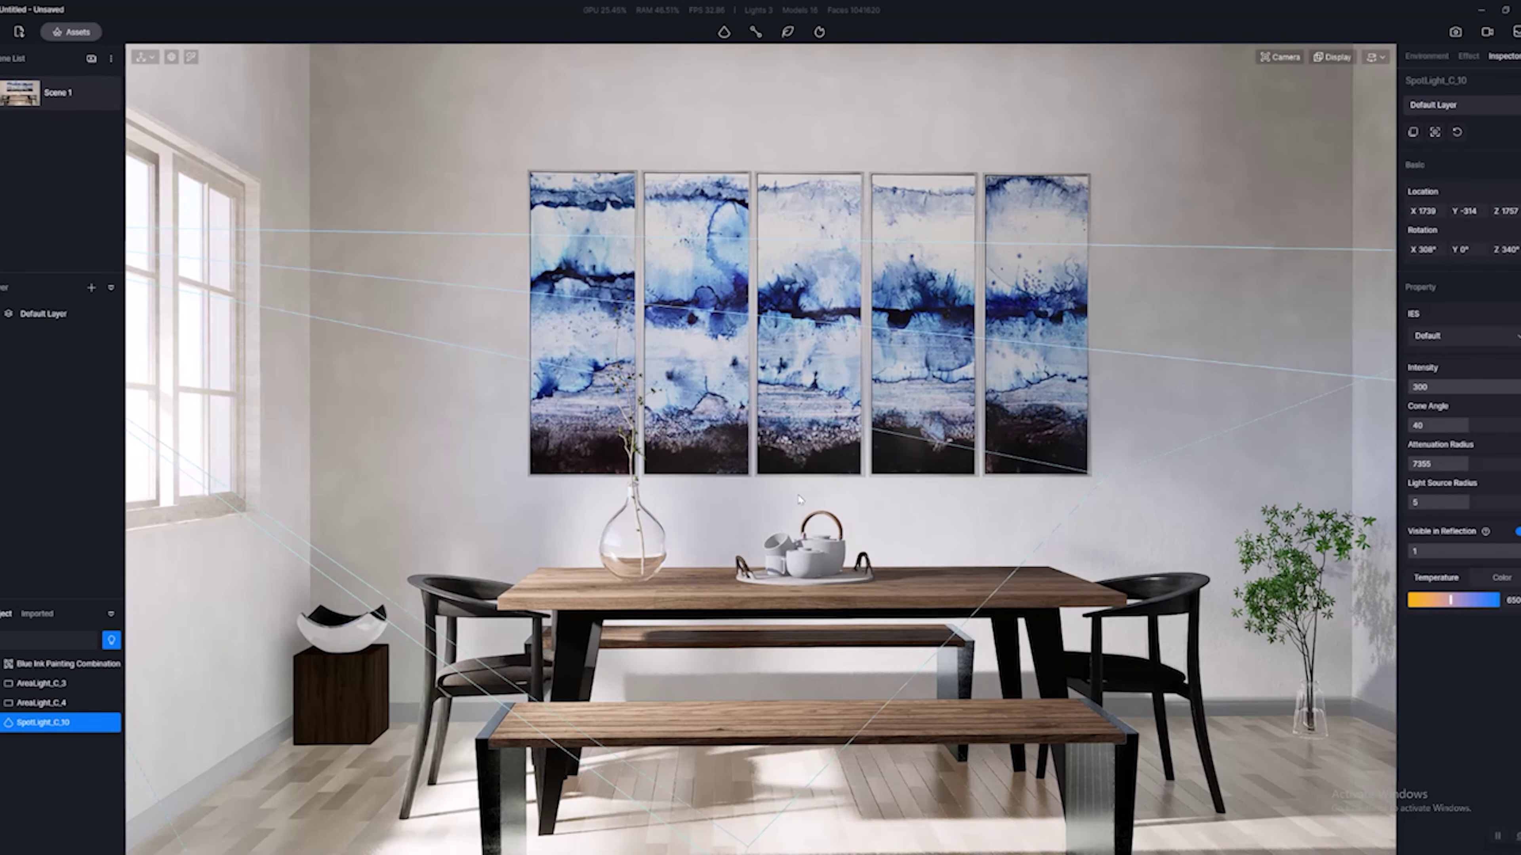
right_click_drag(802, 497, 815, 378)
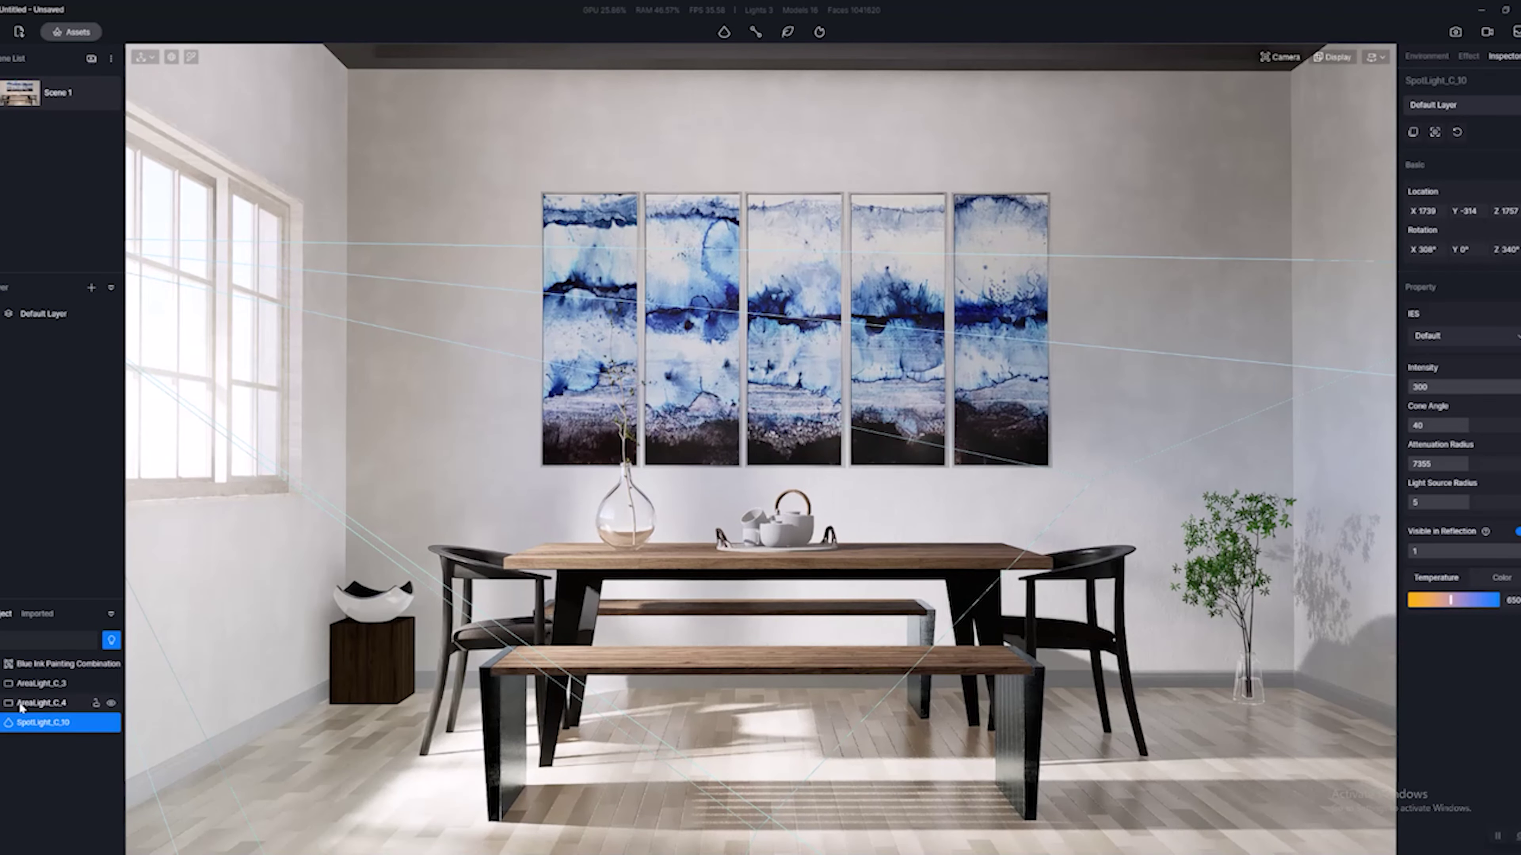
Inspect the properties of AreaLight_C_4 and the rectangular ceiling light, and show the available light types.
left_click(35, 705)
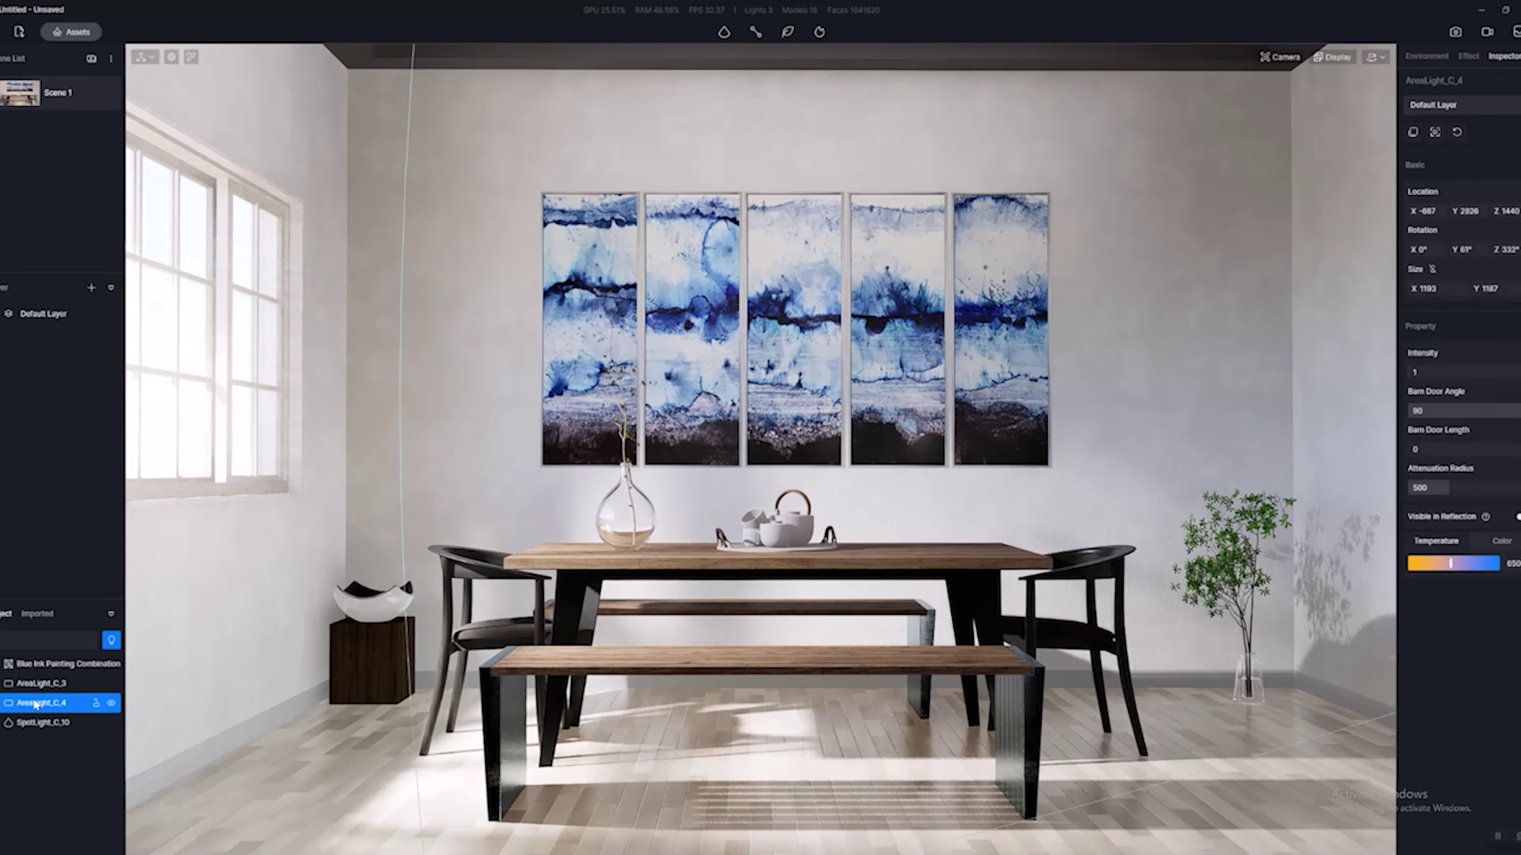
mouse_move(636, 452)
right_mouse_down()
mouse_move(944, 657)
mouse_move(913, 490)
mouse_move(963, 457)
mouse_move(771, 459)
mouse_move(839, 468)
mouse_move(1170, 435)
mouse_move(914, 503)
mouse_move(575, 532)
mouse_move(357, 640)
mouse_move(445, 439)
mouse_move(686, 349)
right_mouse_up()
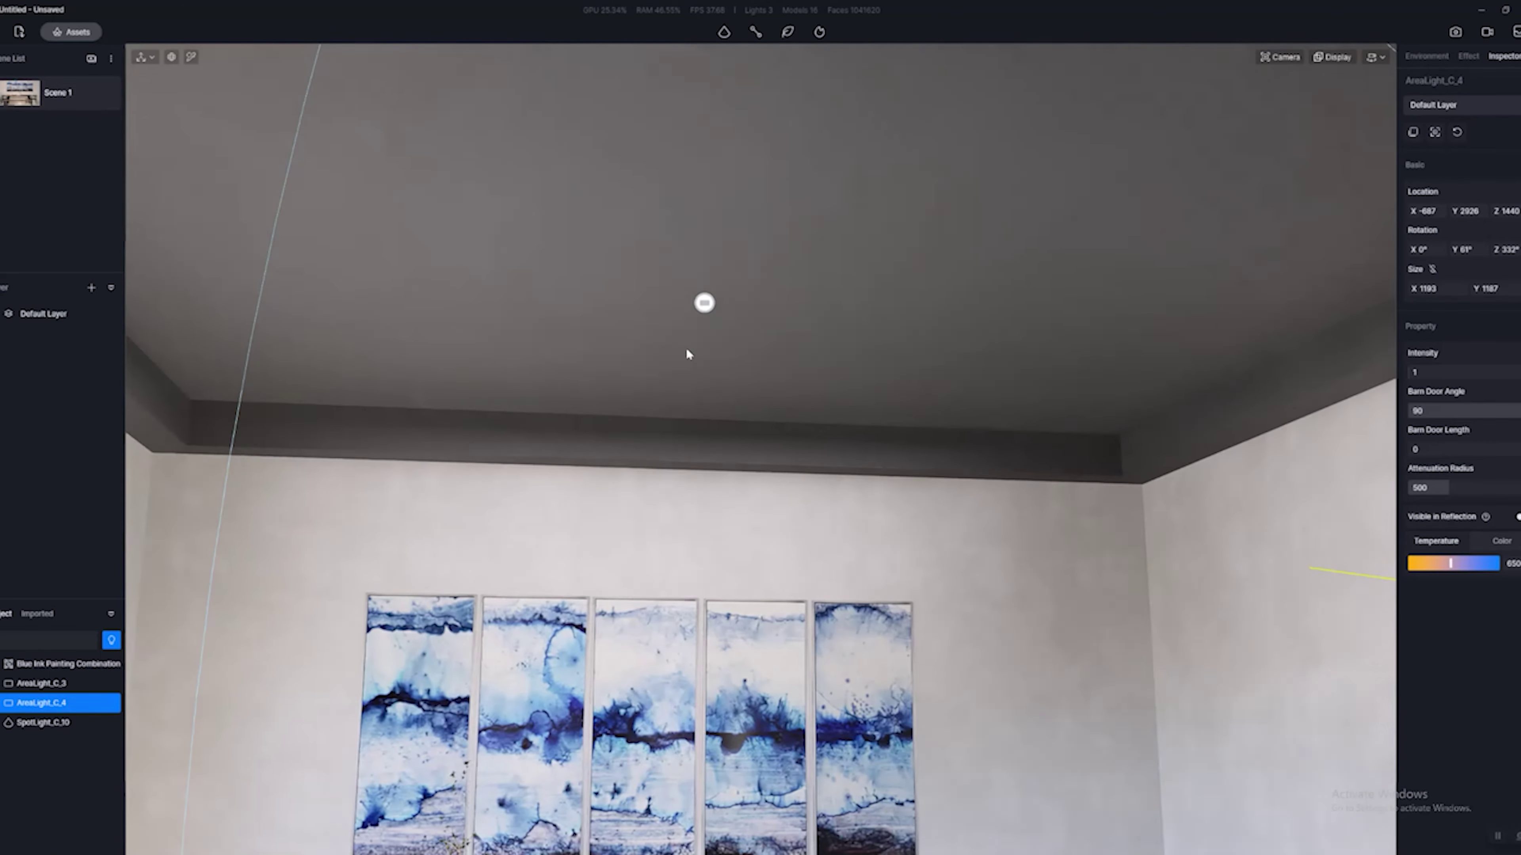
left_click(705, 304)
right_click_drag(908, 418, 907, 332)
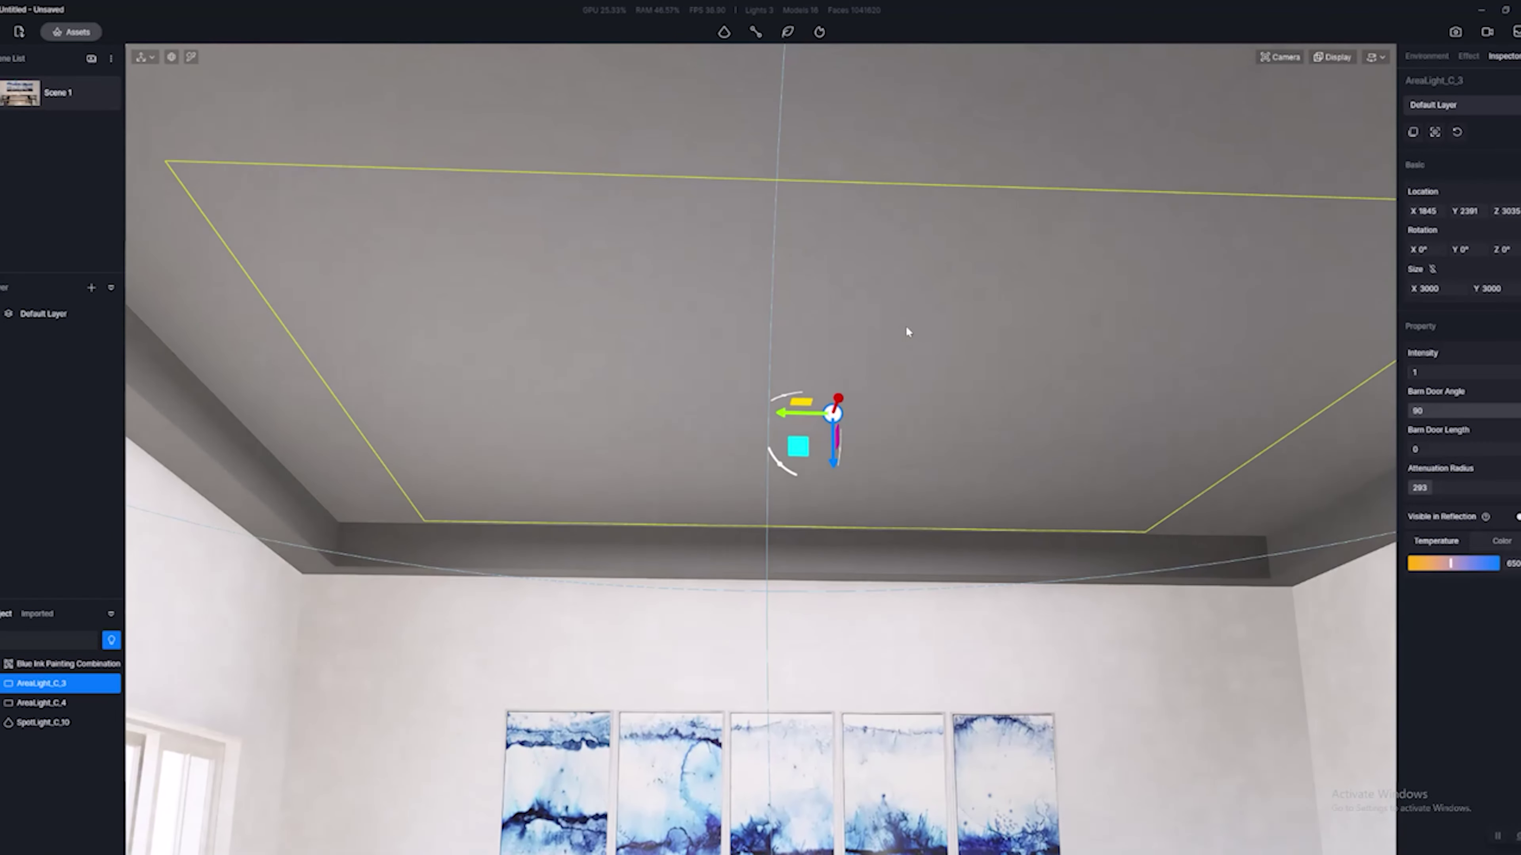
left_click(723, 34)
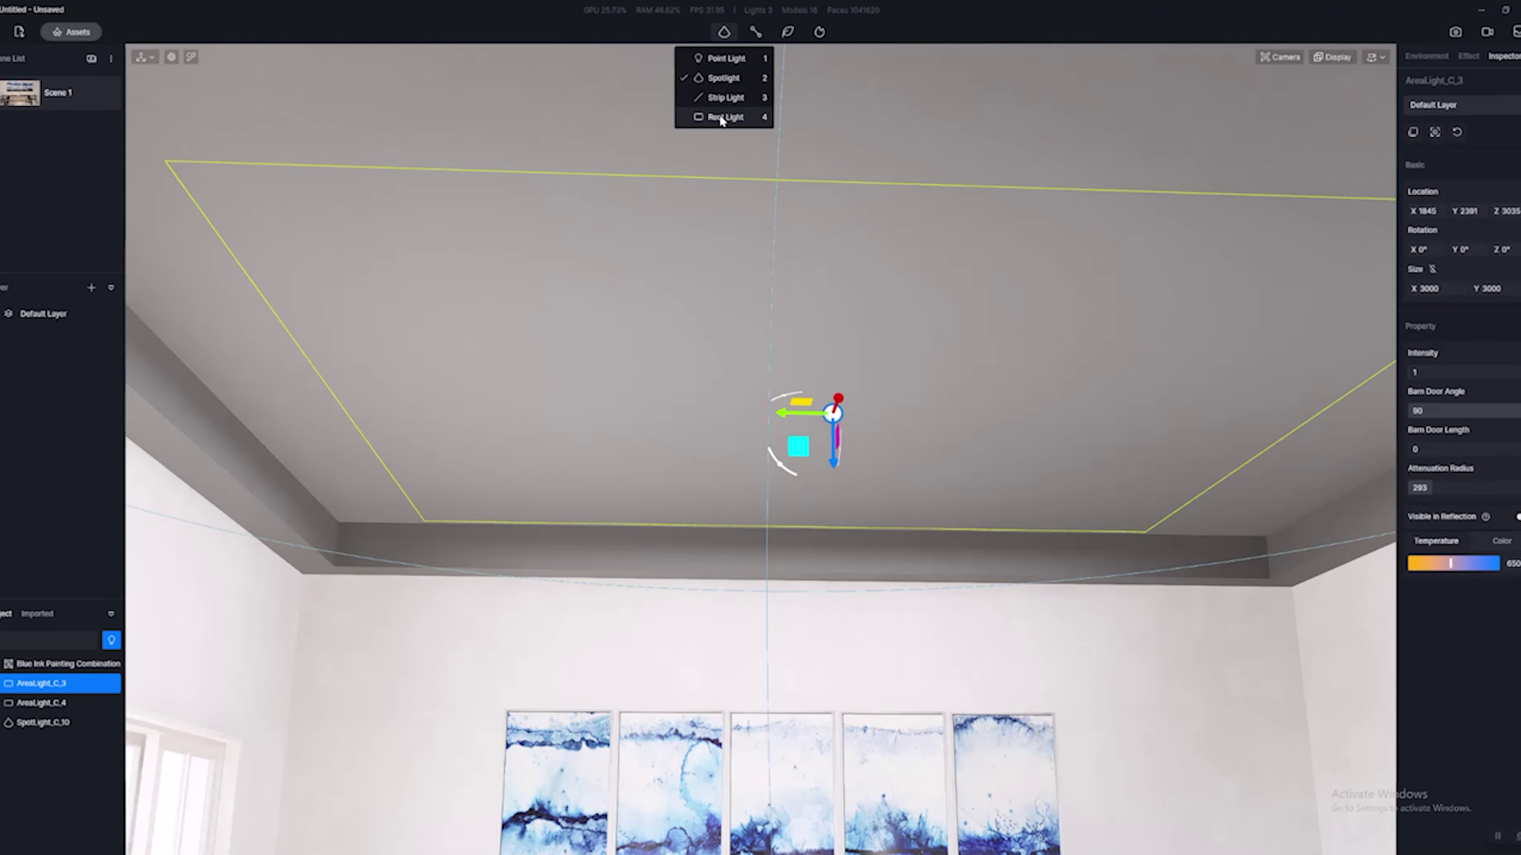
right_click_drag(722, 120, 1346, 298)
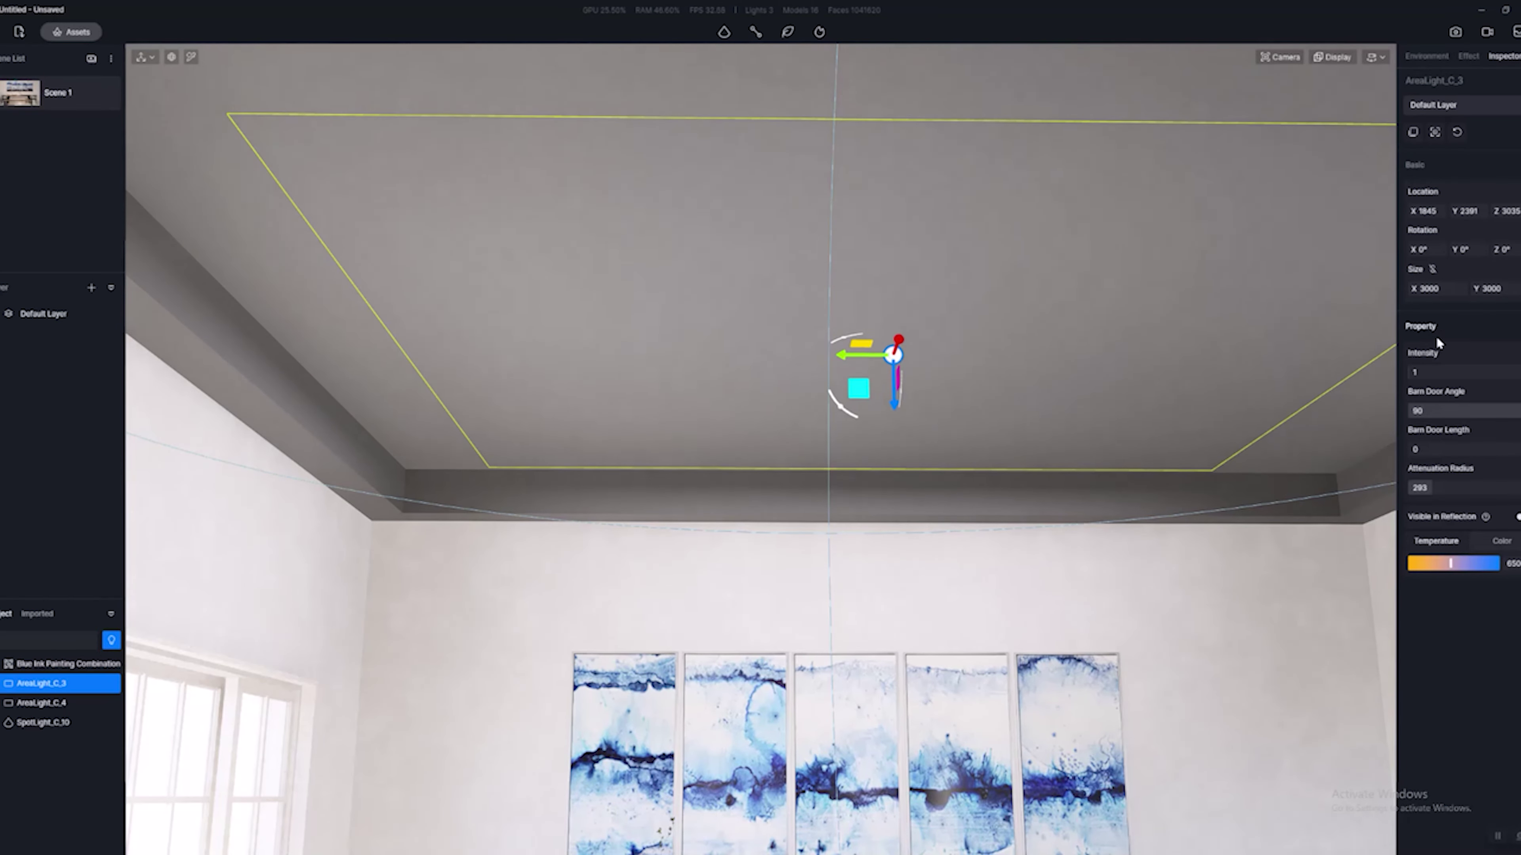
Hide the spotlight and AreaLight_C_4 and view the room lit without them.
left_click(111, 702)
left_click(110, 723)
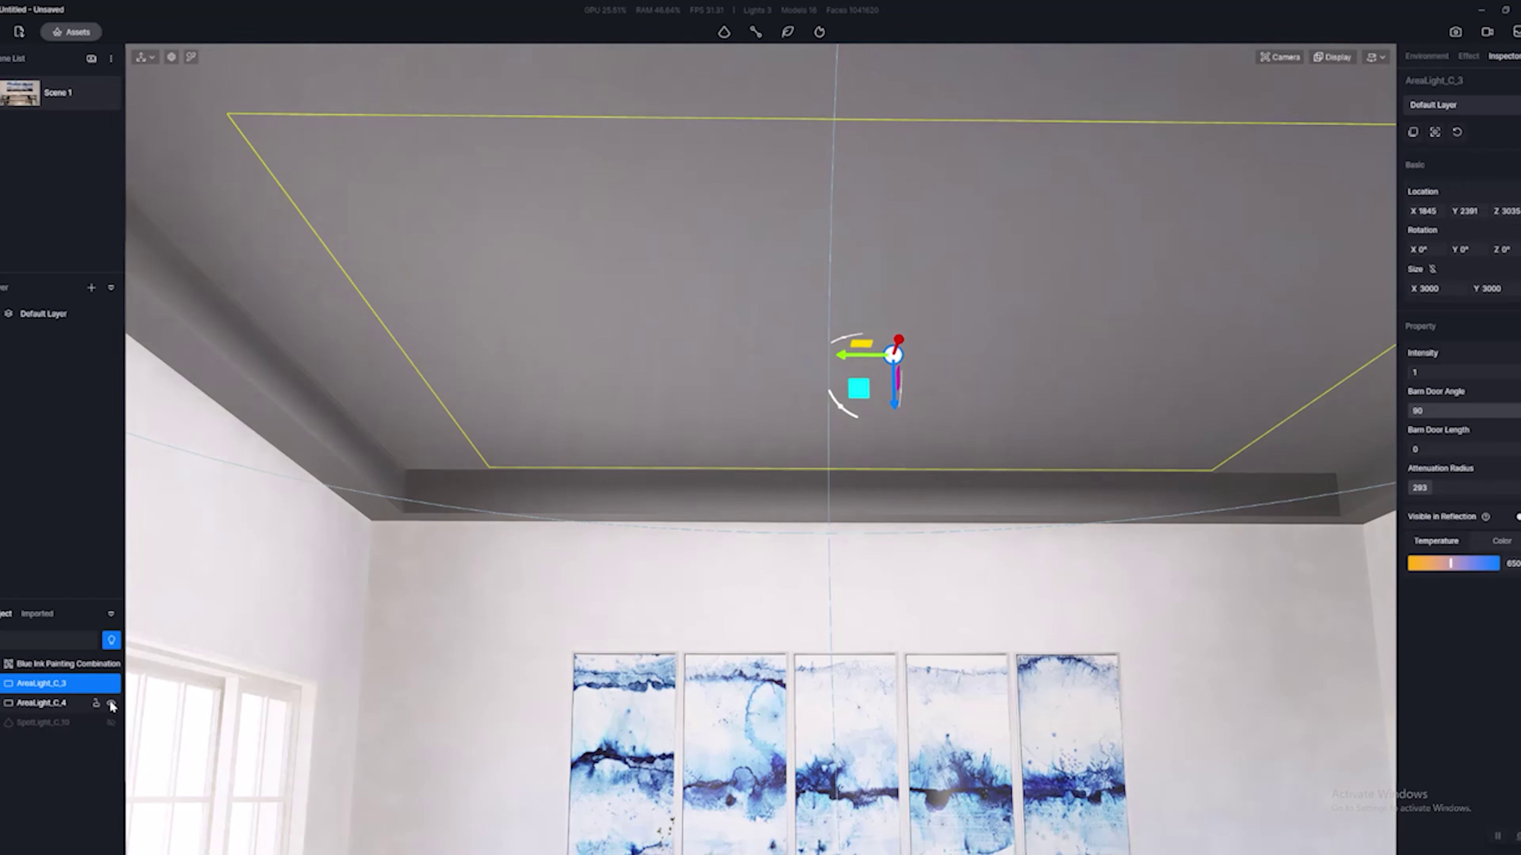
mouse_move(1079, 472)
right_mouse_down()
mouse_move(1081, 605)
mouse_move(927, 546)
right_mouse_up()
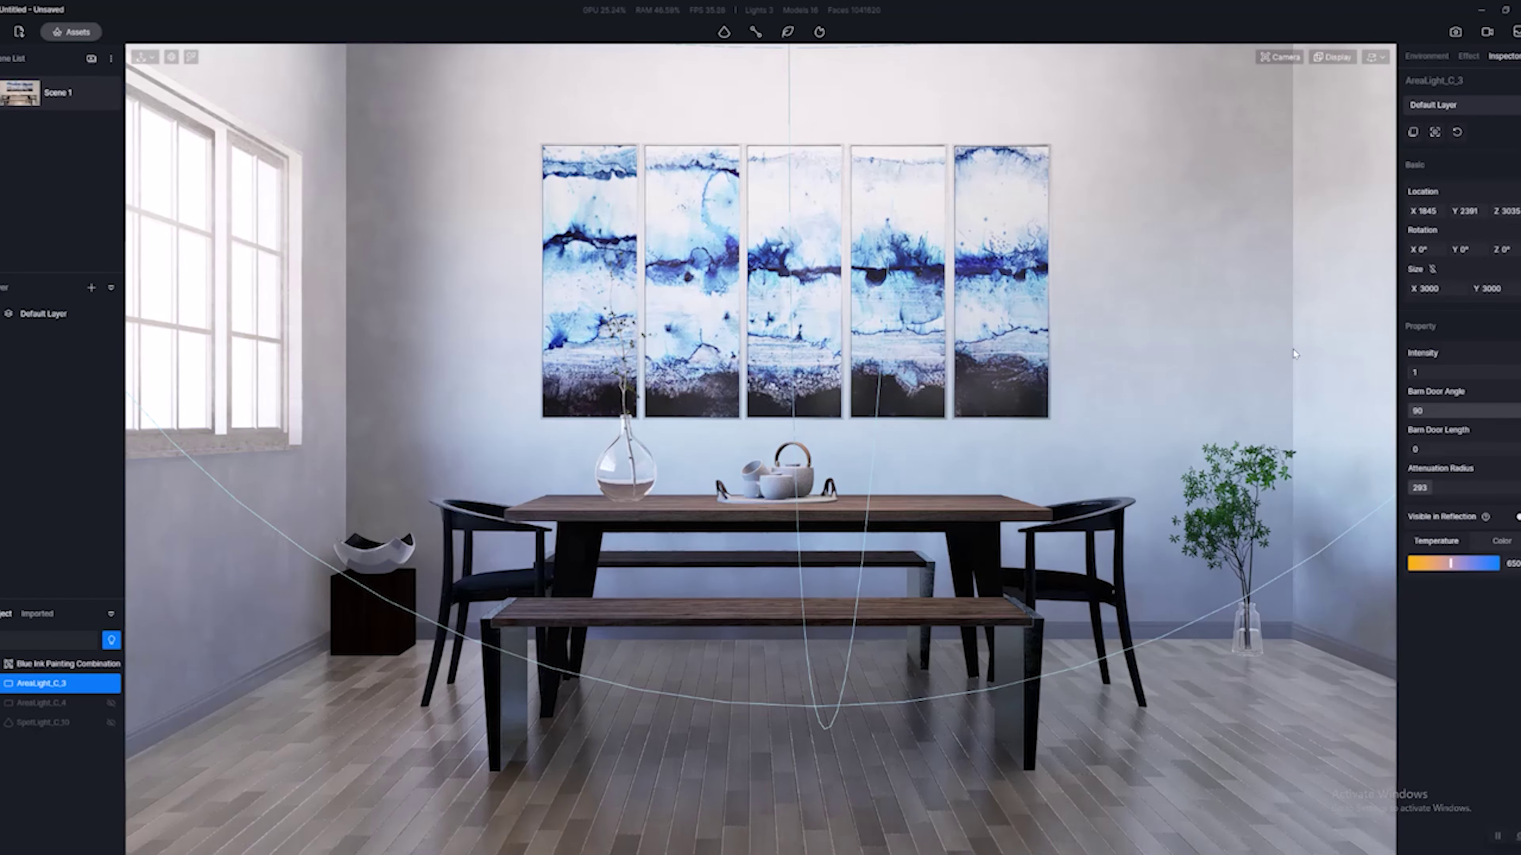
key("Escape")
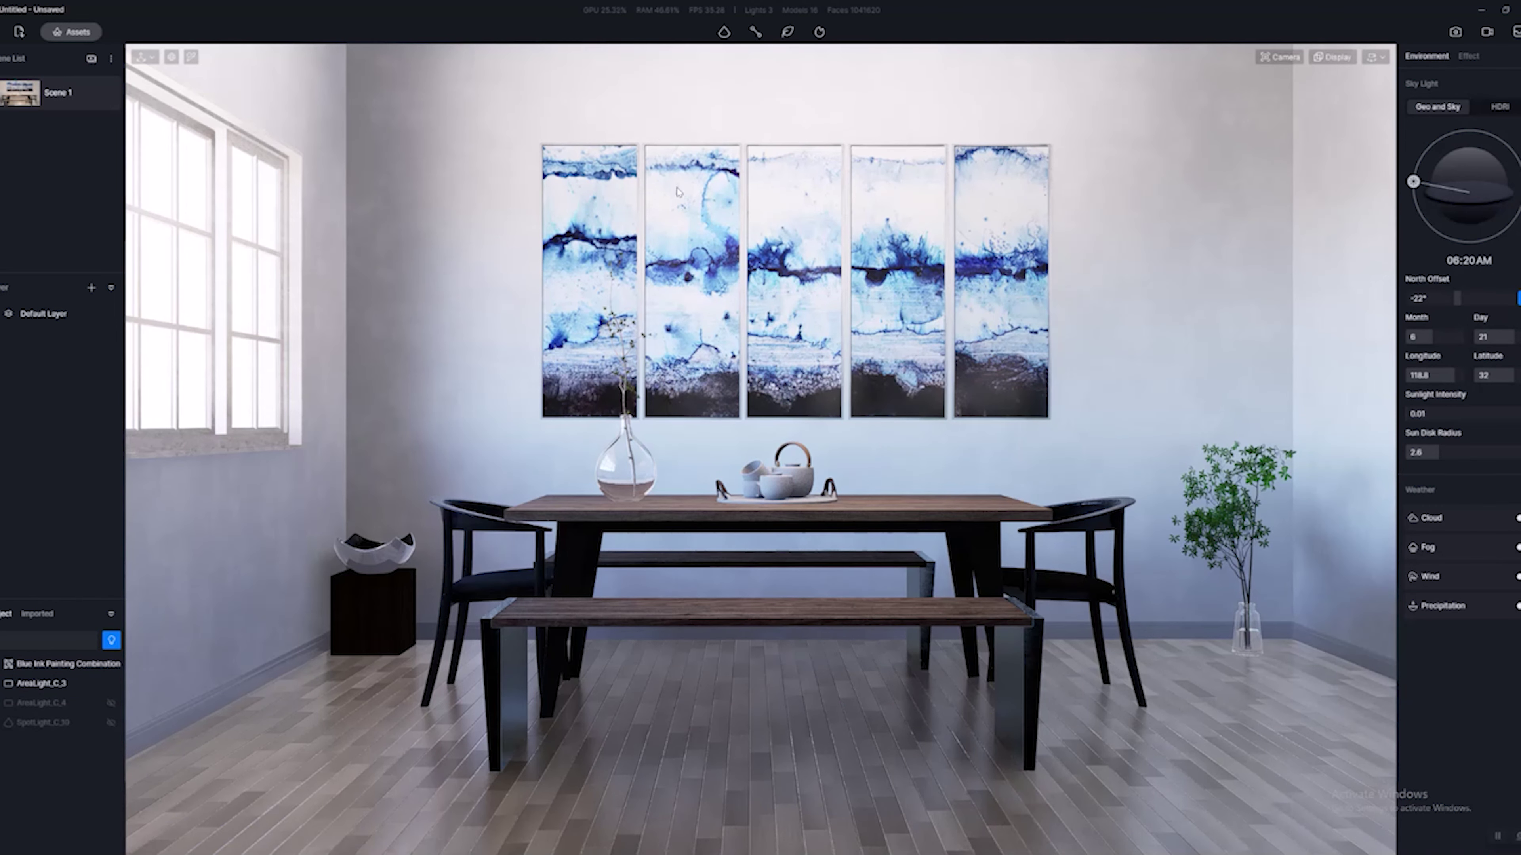
Select the rectangular ceiling light, check its attenuation radius, and examine how it lights the walls and floor.
right_click_drag(1096, 262, 875, 180)
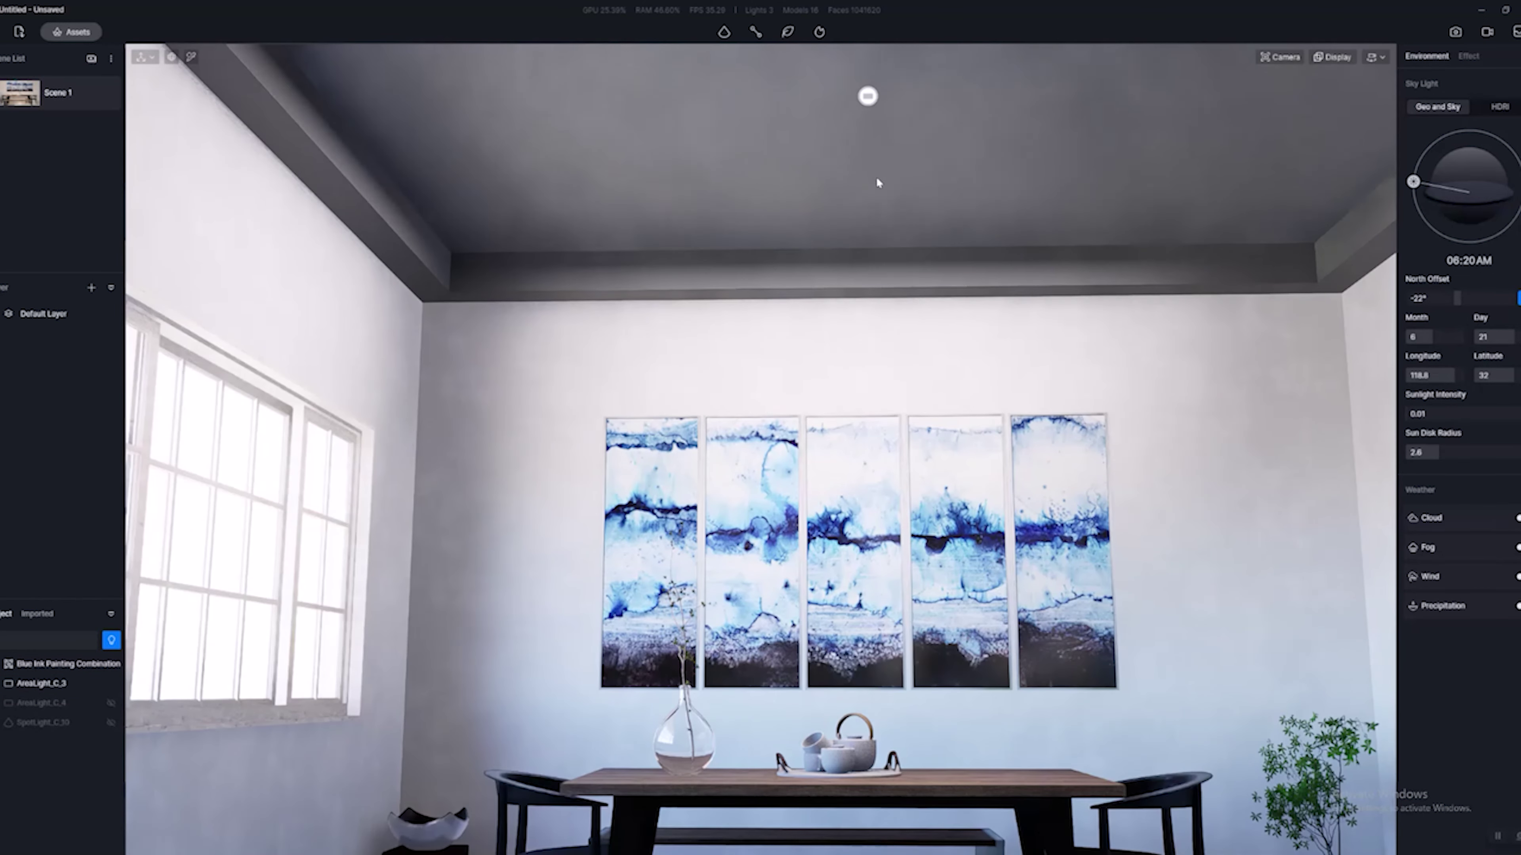
left_click(865, 94)
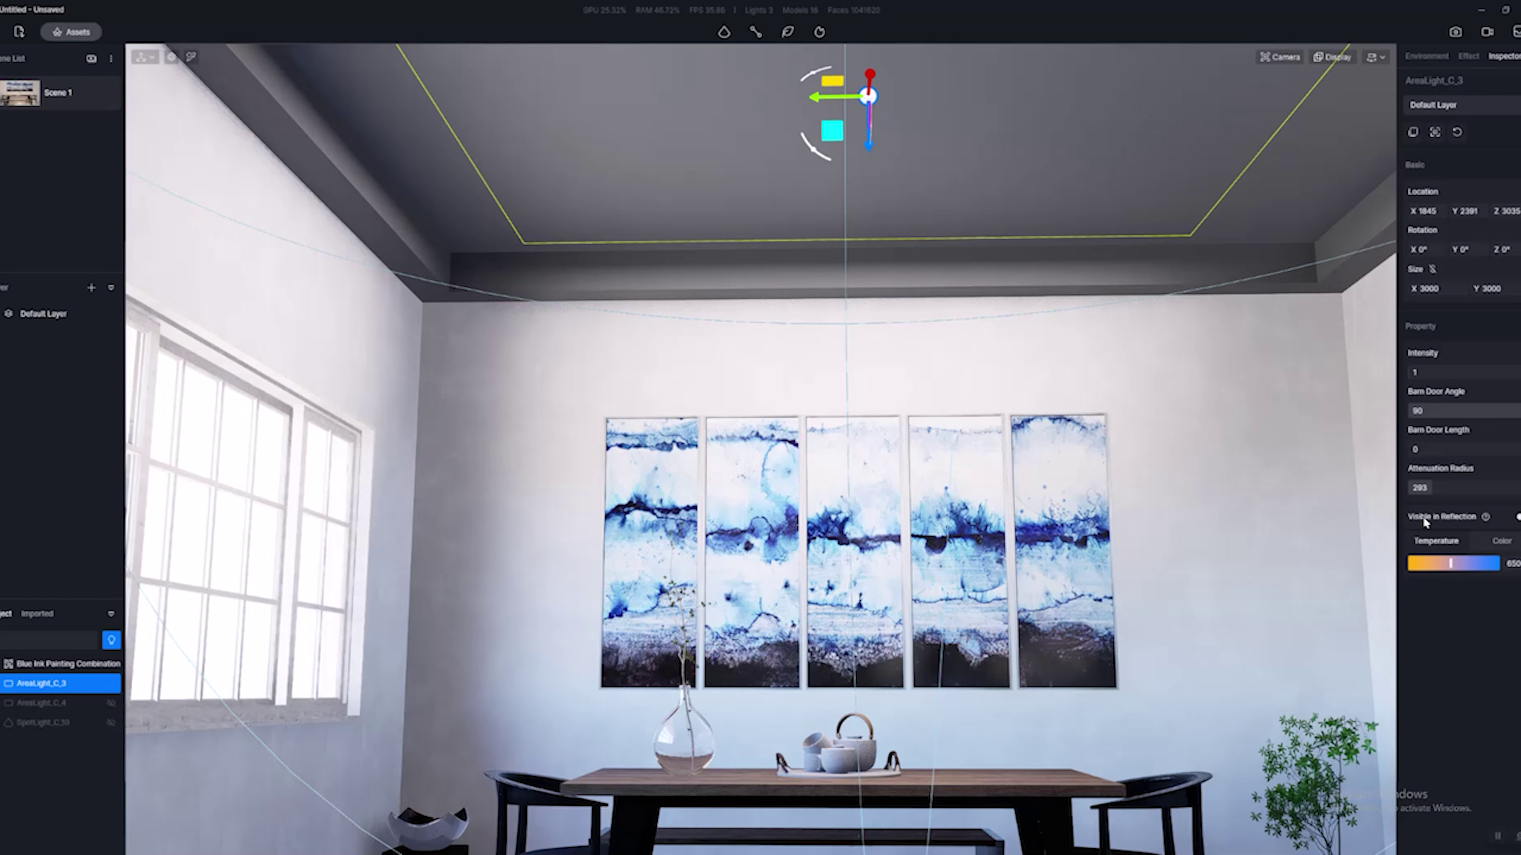
key("q")
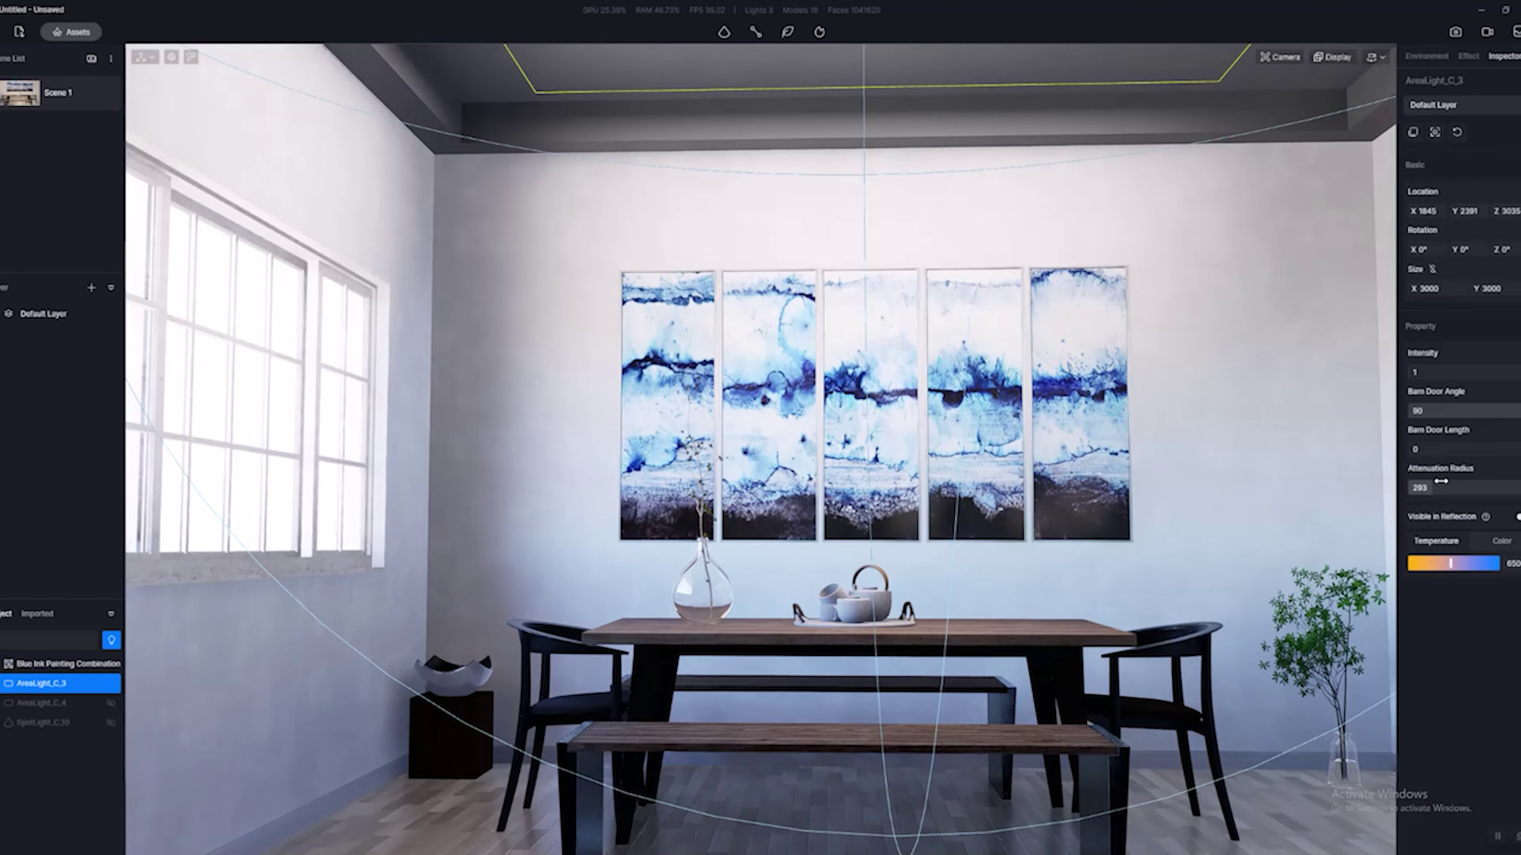
mouse_move(1437, 487)
left_mouse_down()
mouse_move(1449, 487)
mouse_move(1433, 487)
left_mouse_up()
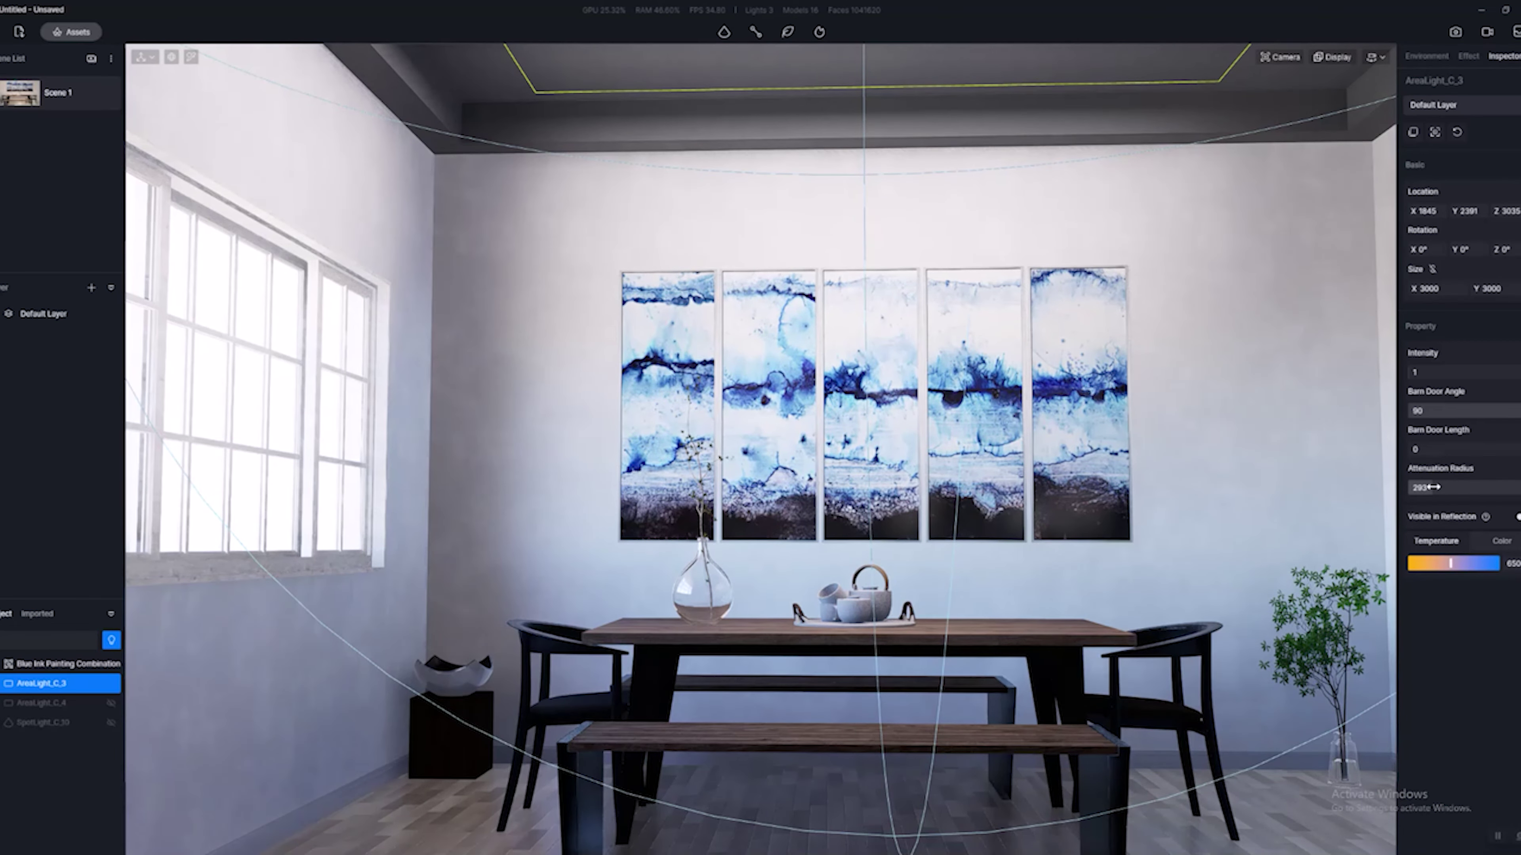
scroll(792, 406, "up", 3)
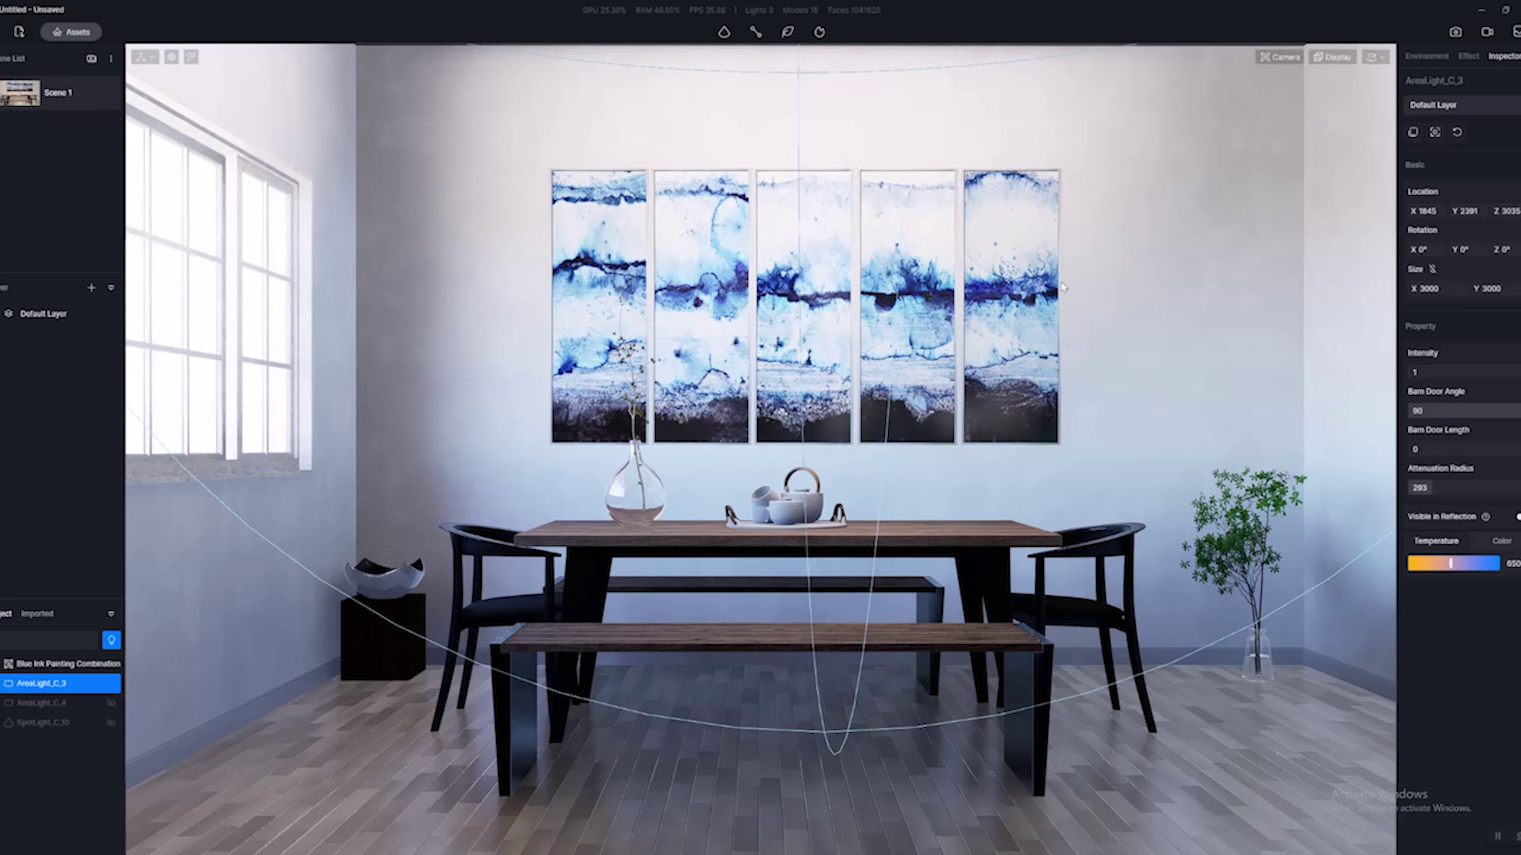
middle_click_drag(1063, 288, 1031, 377)
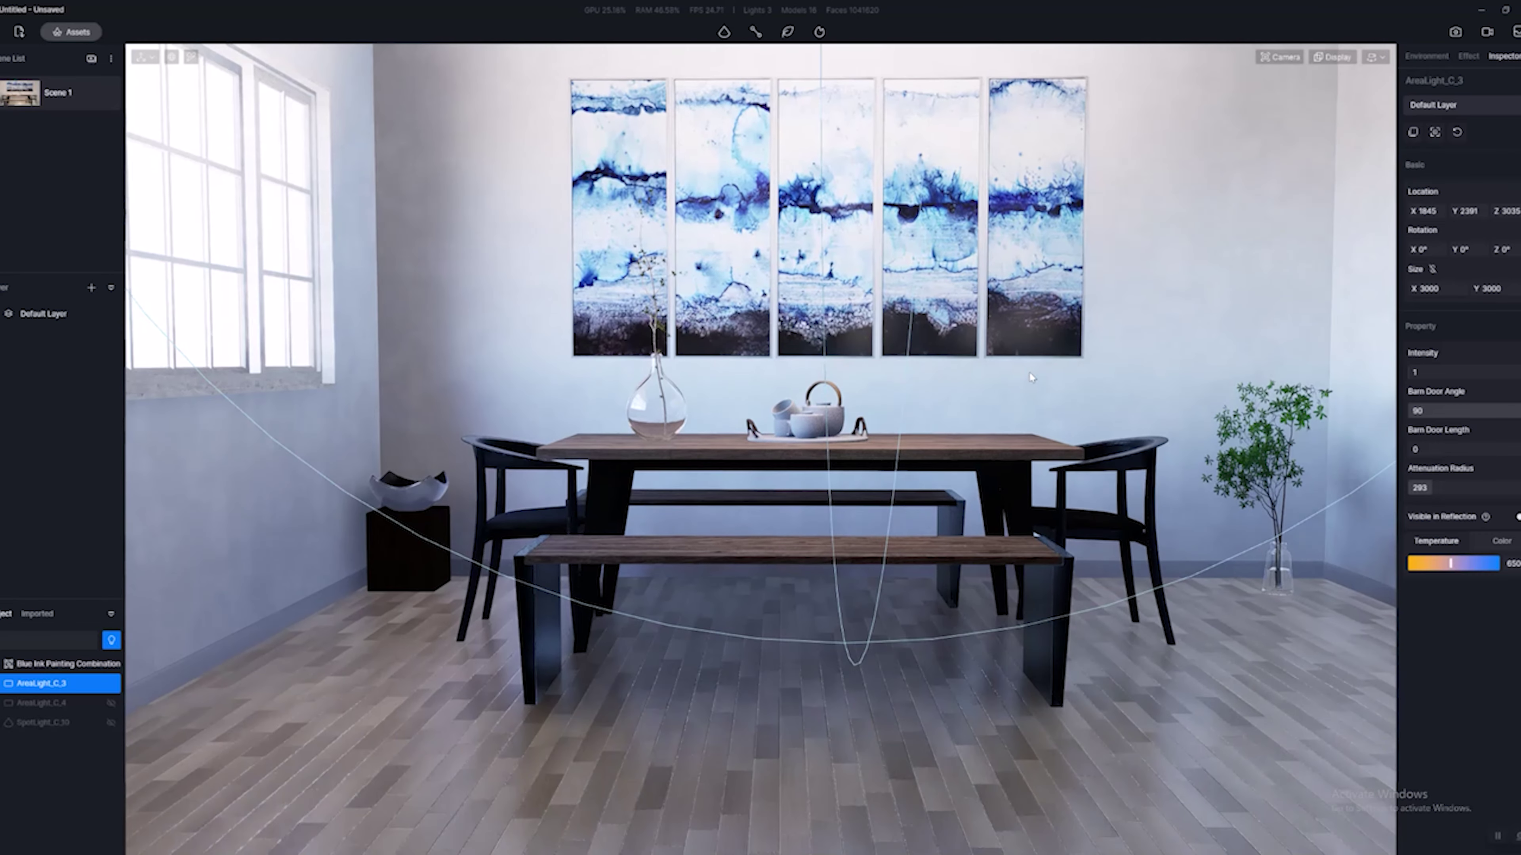
Make AreaLight_C_4 and the spotlight visible again and return to the Scene 1 view.
left_click(111, 704)
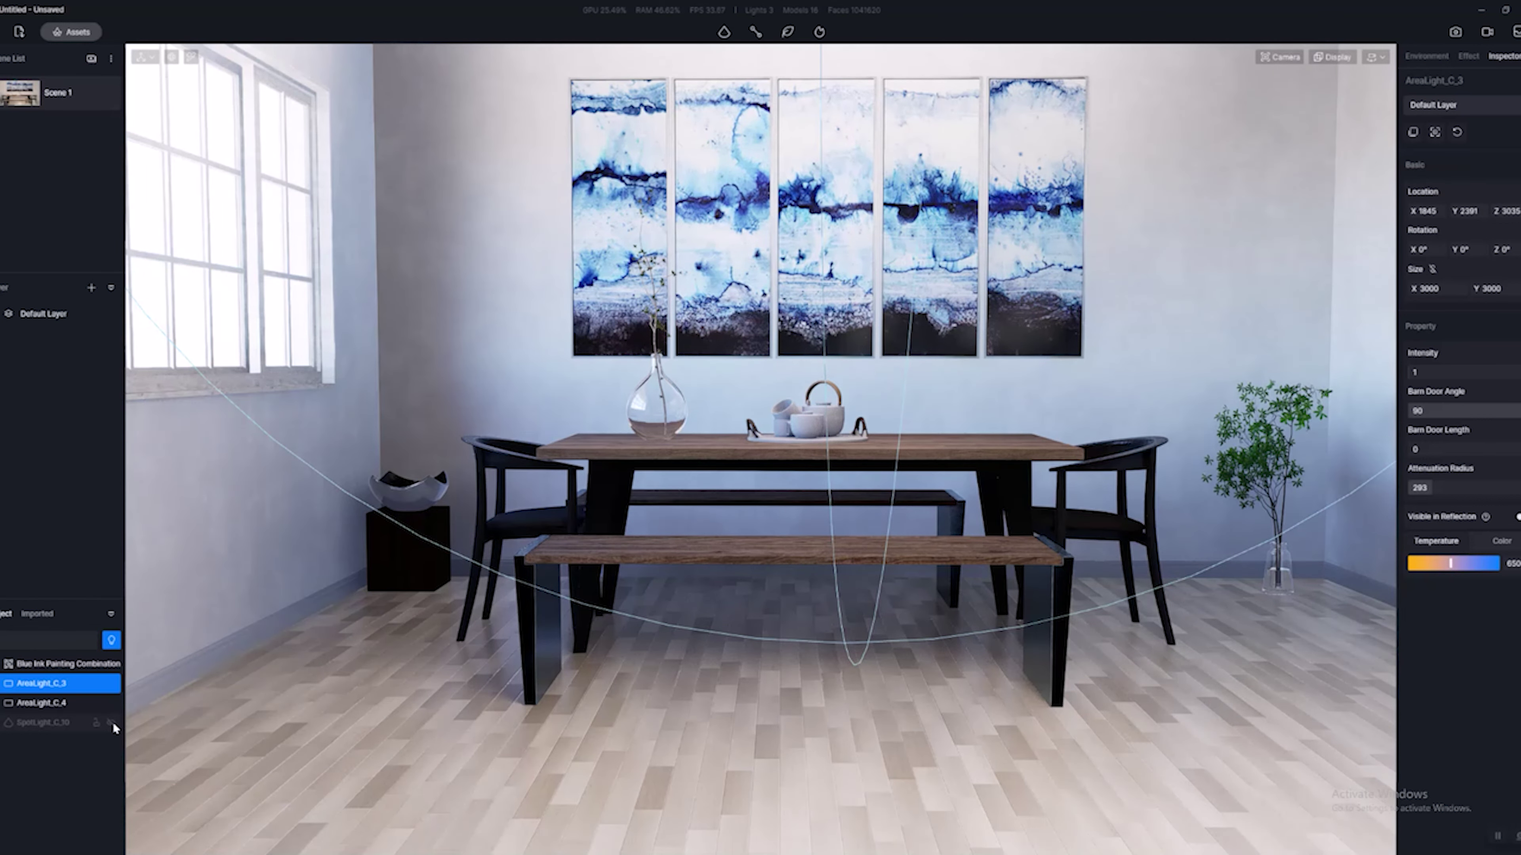
left_click(112, 723)
left_click(24, 93)
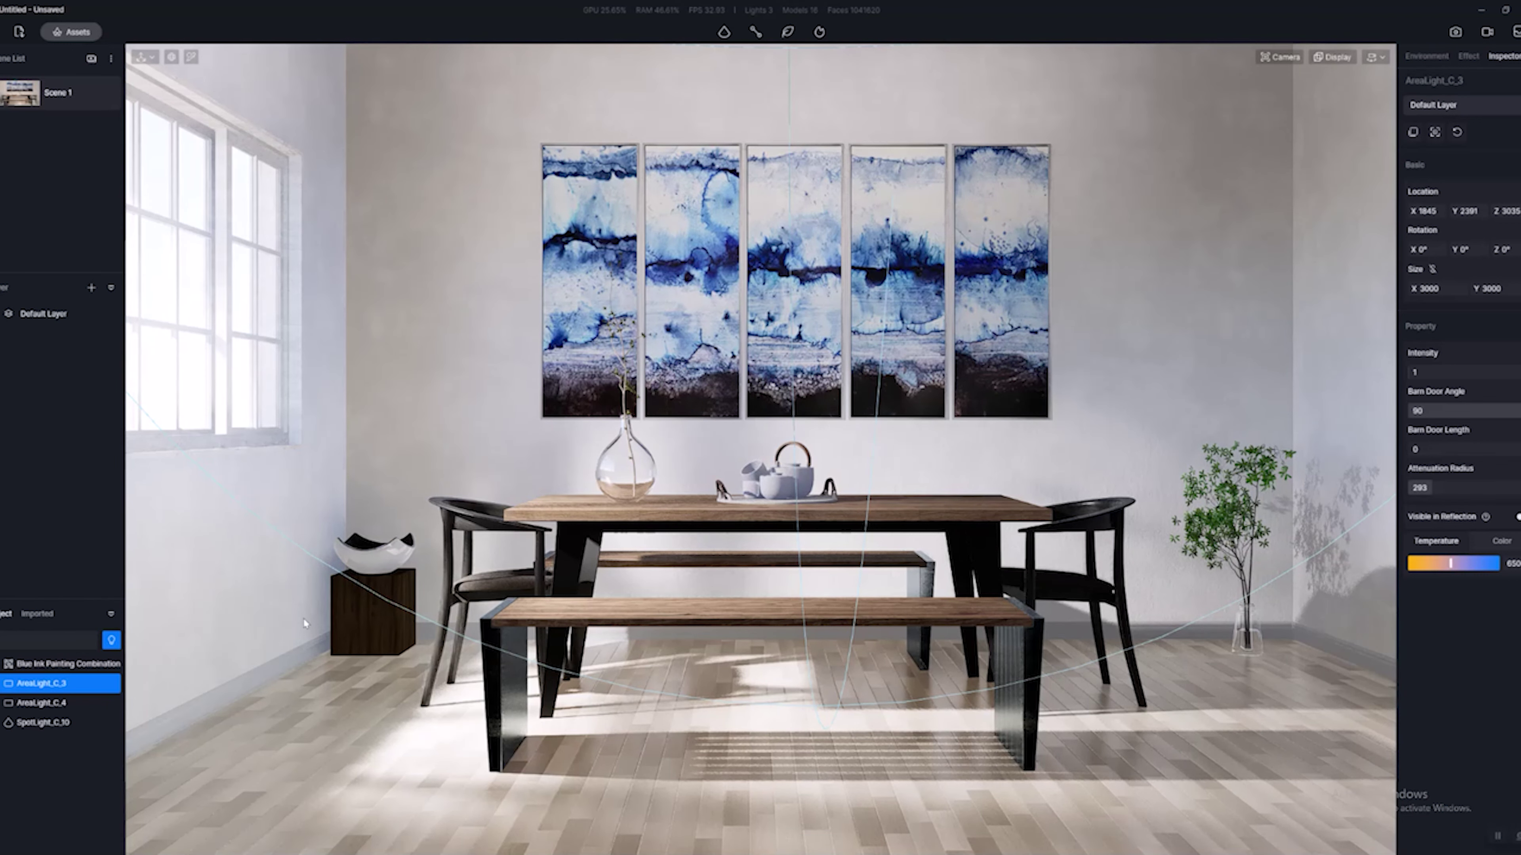
Open the Render 6 Spotlights with Square Light on Top image from the Lighting Test folder and examine the table, chair and plant closely.
scroll(313, 624, "up", 5)
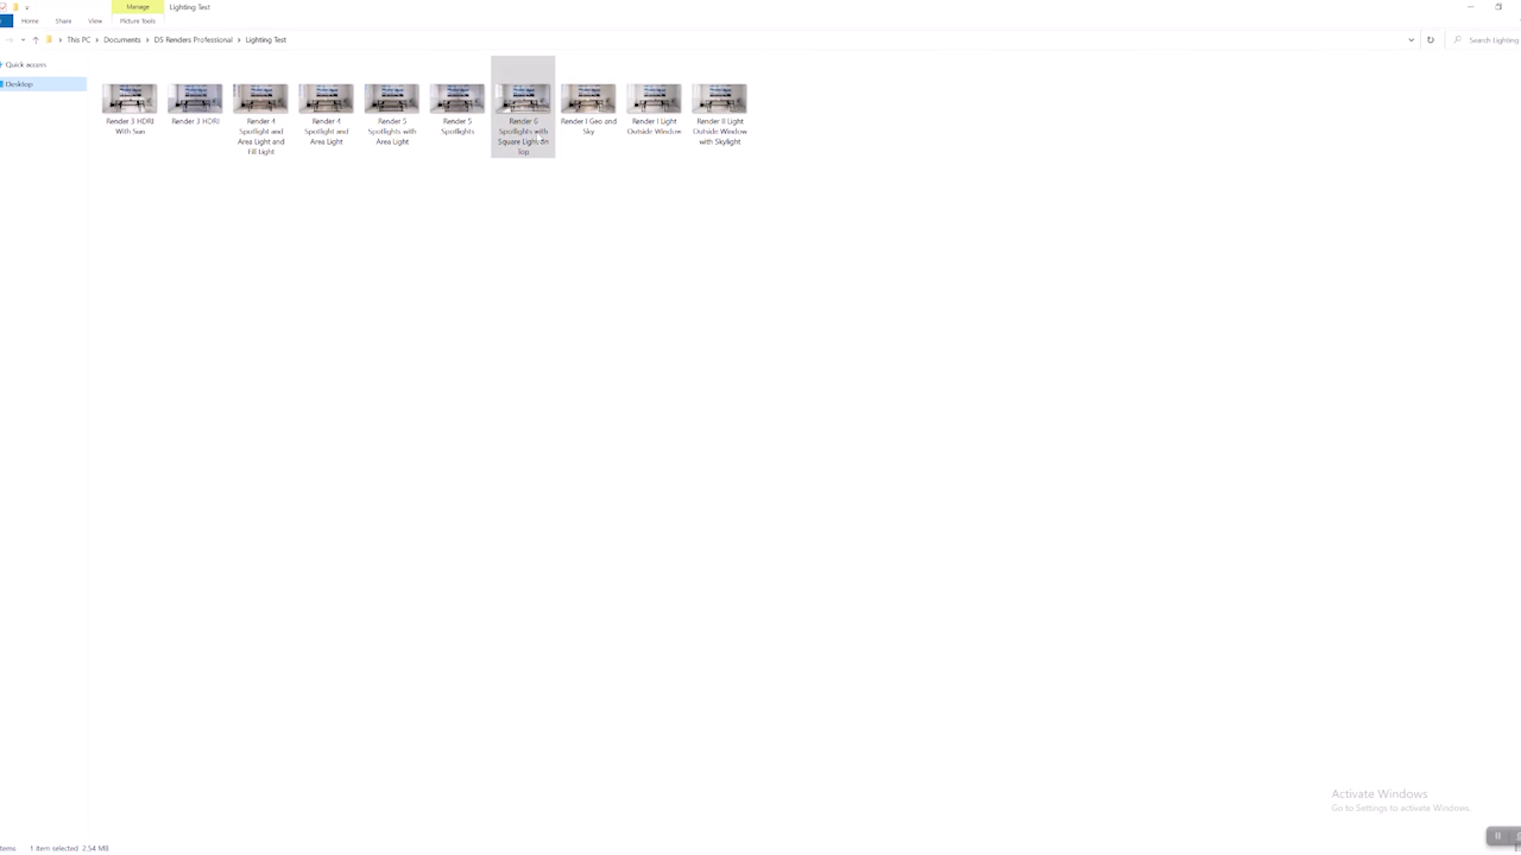
double_click(537, 137)
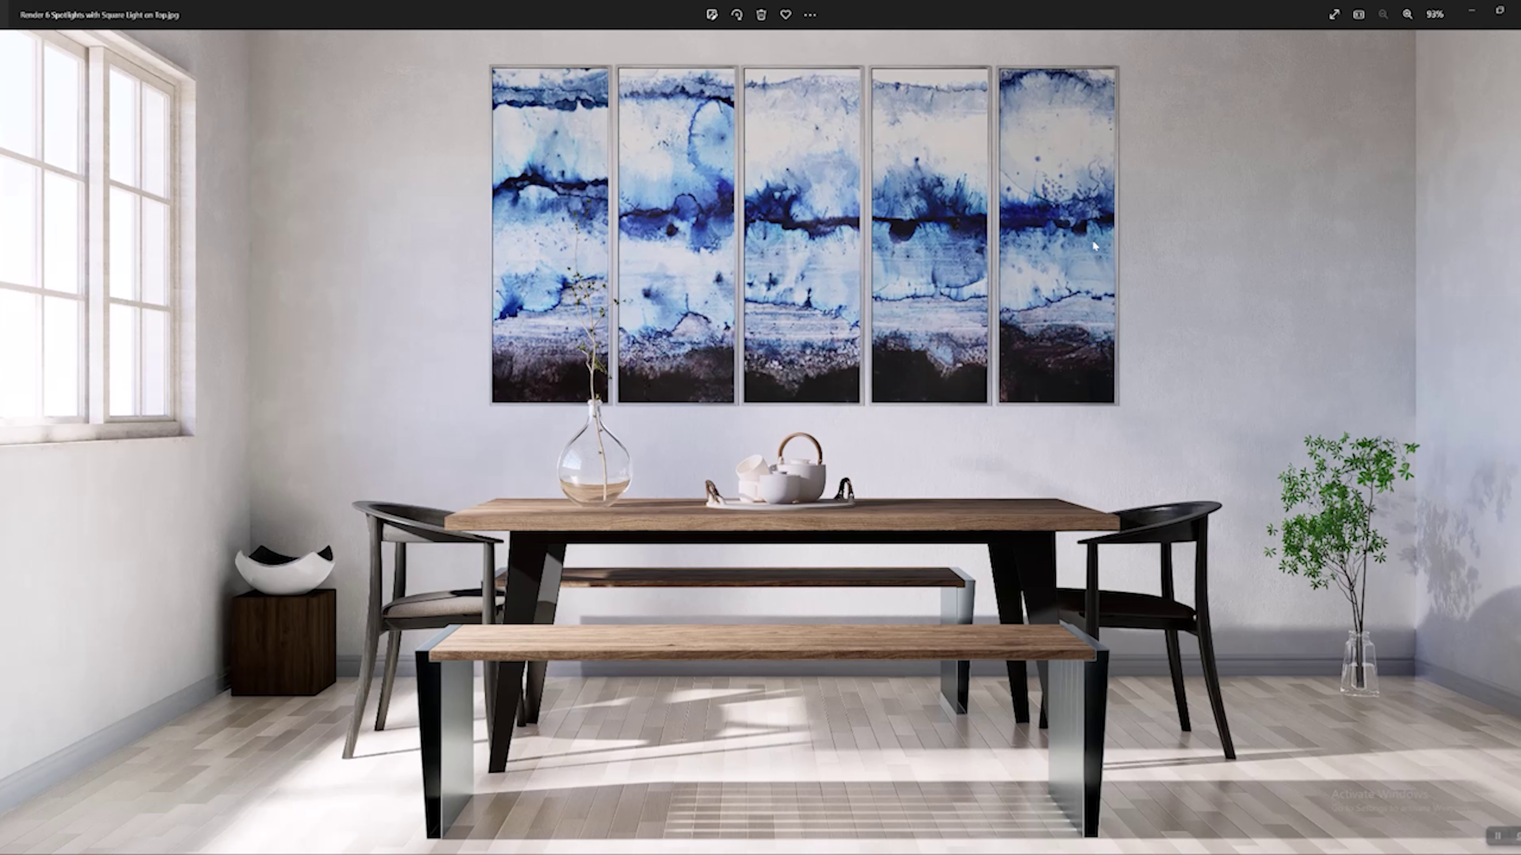
scroll(776, 474, "up", 5)
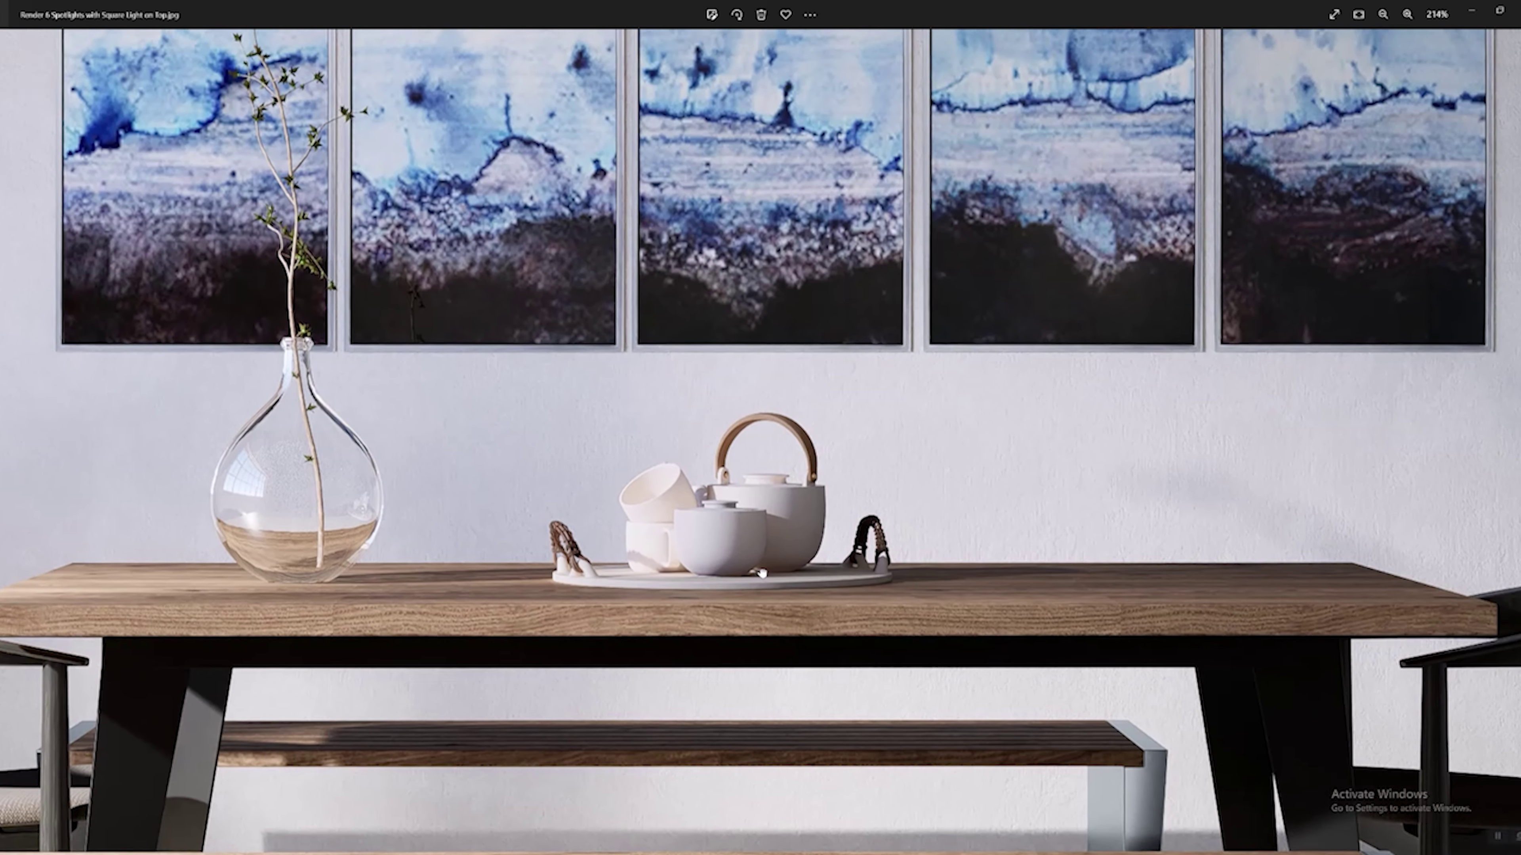
scroll(365, 591, "down", 5)
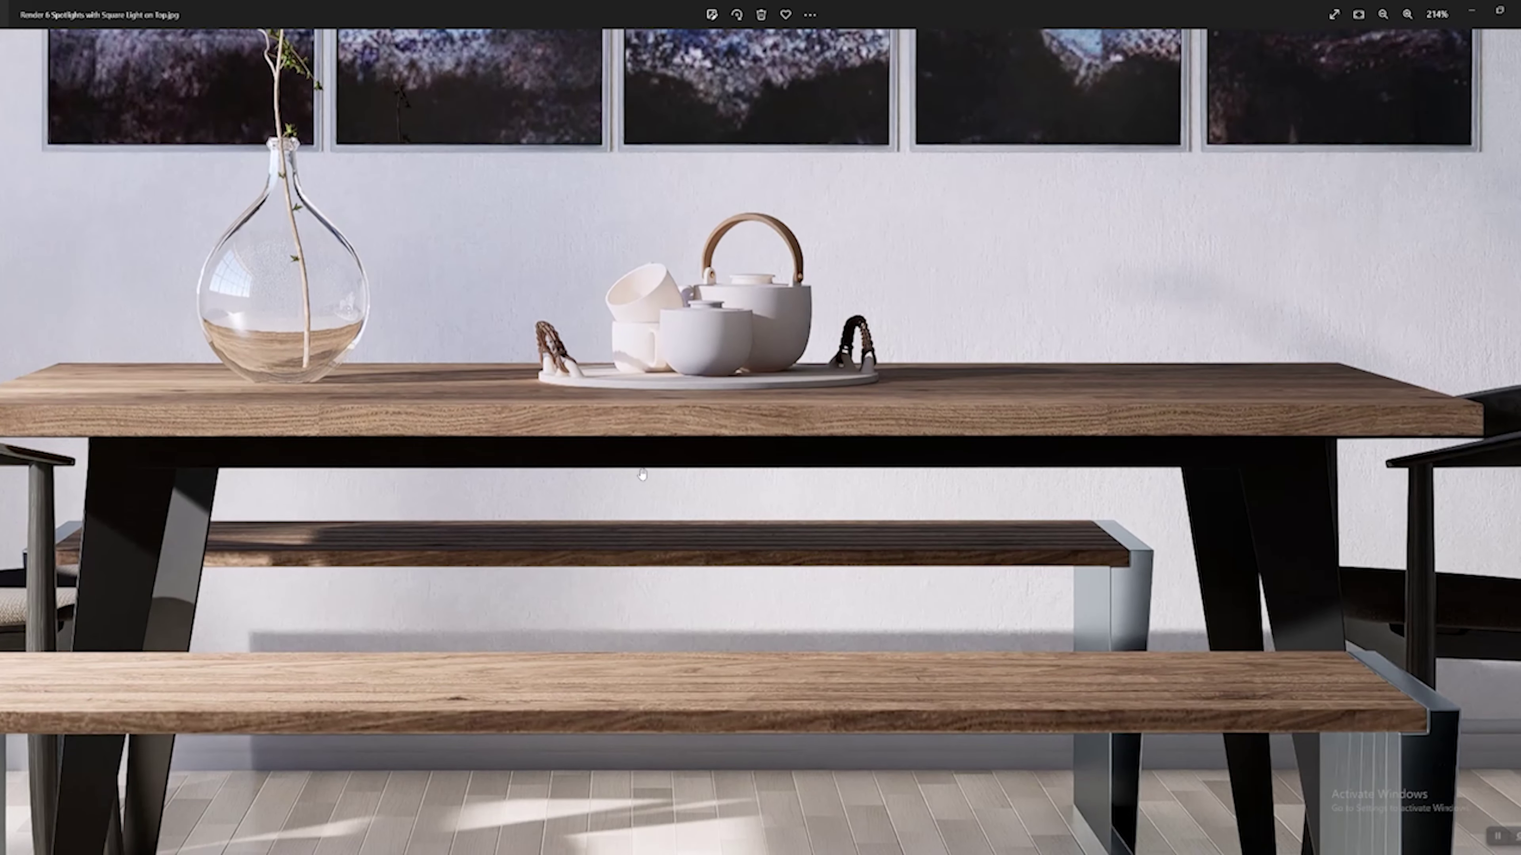
scroll(368, 395, "right", 5)
scroll(1094, 440, "right", 3)
scroll(703, 432, "left", 5)
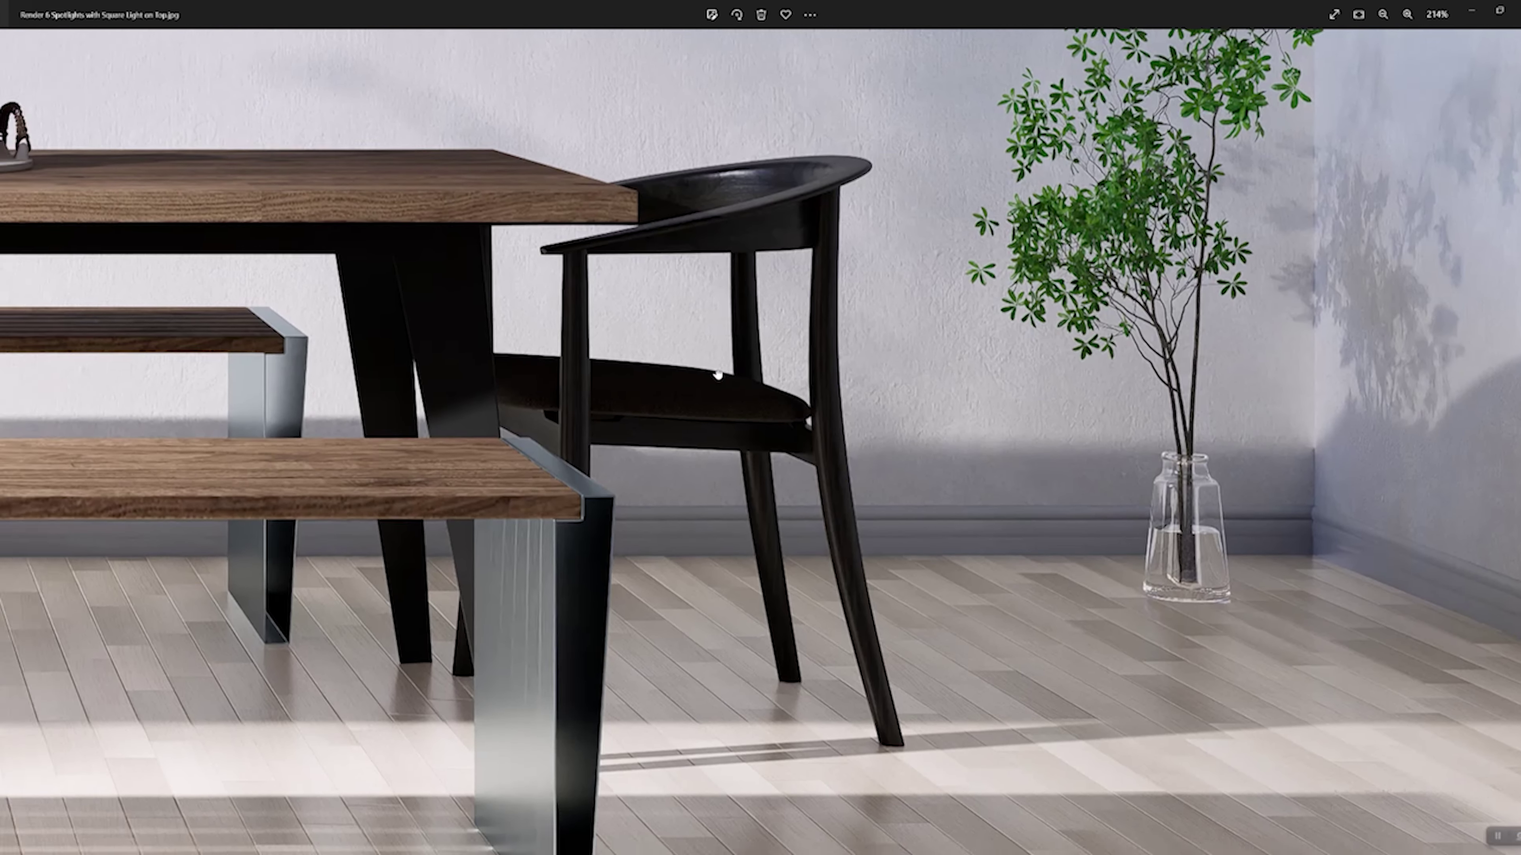
scroll(703, 432, "down", 4)
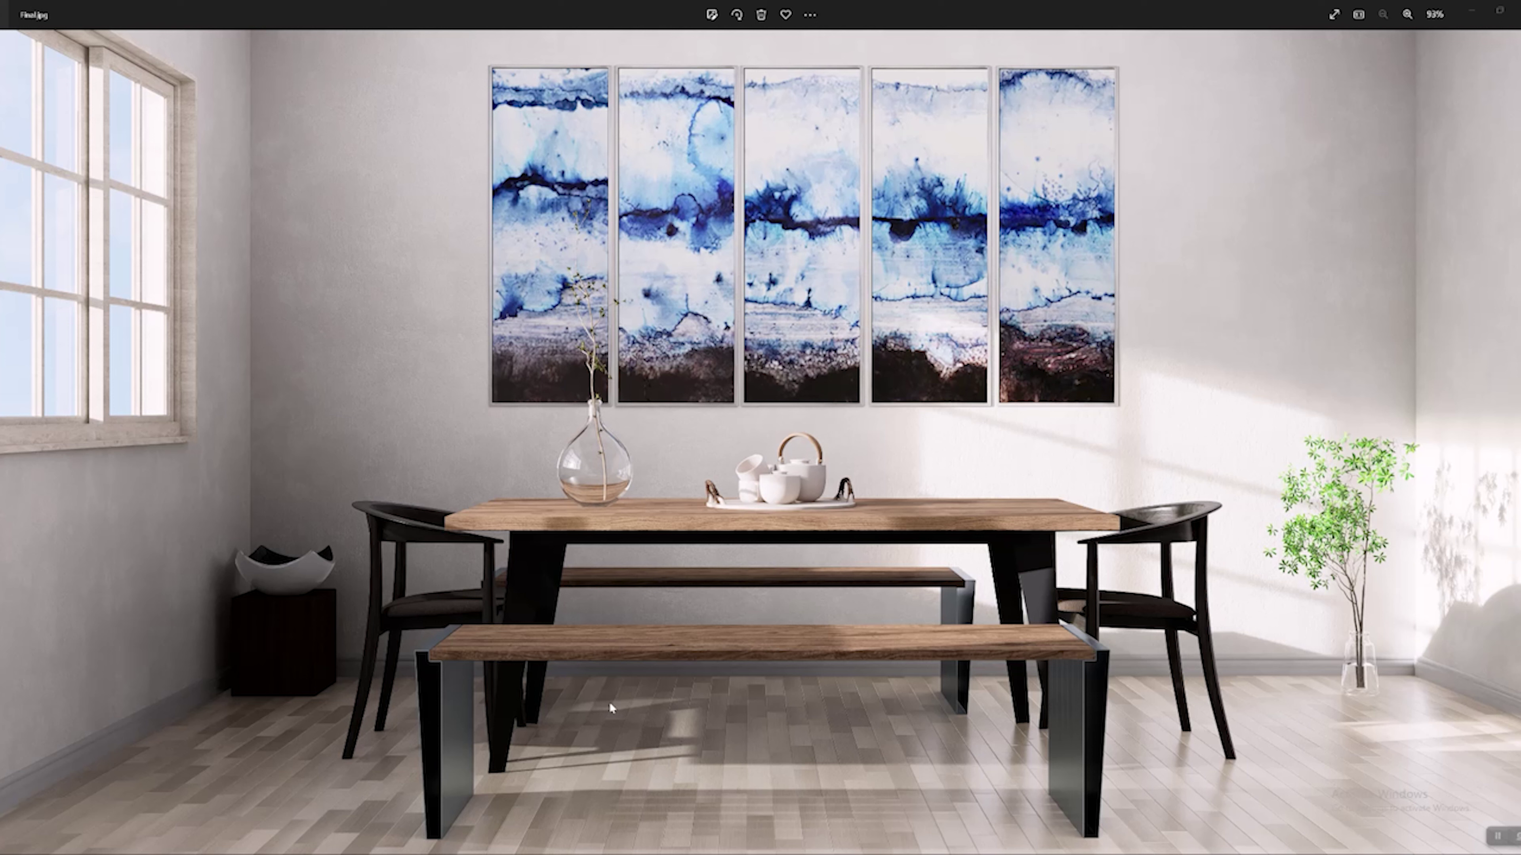
Switch to D5 Render, compare the HDRI lighting with Geo and Sky, and move the Geo and Sky sun to 04:50 PM.
mouse_move(569, 853)
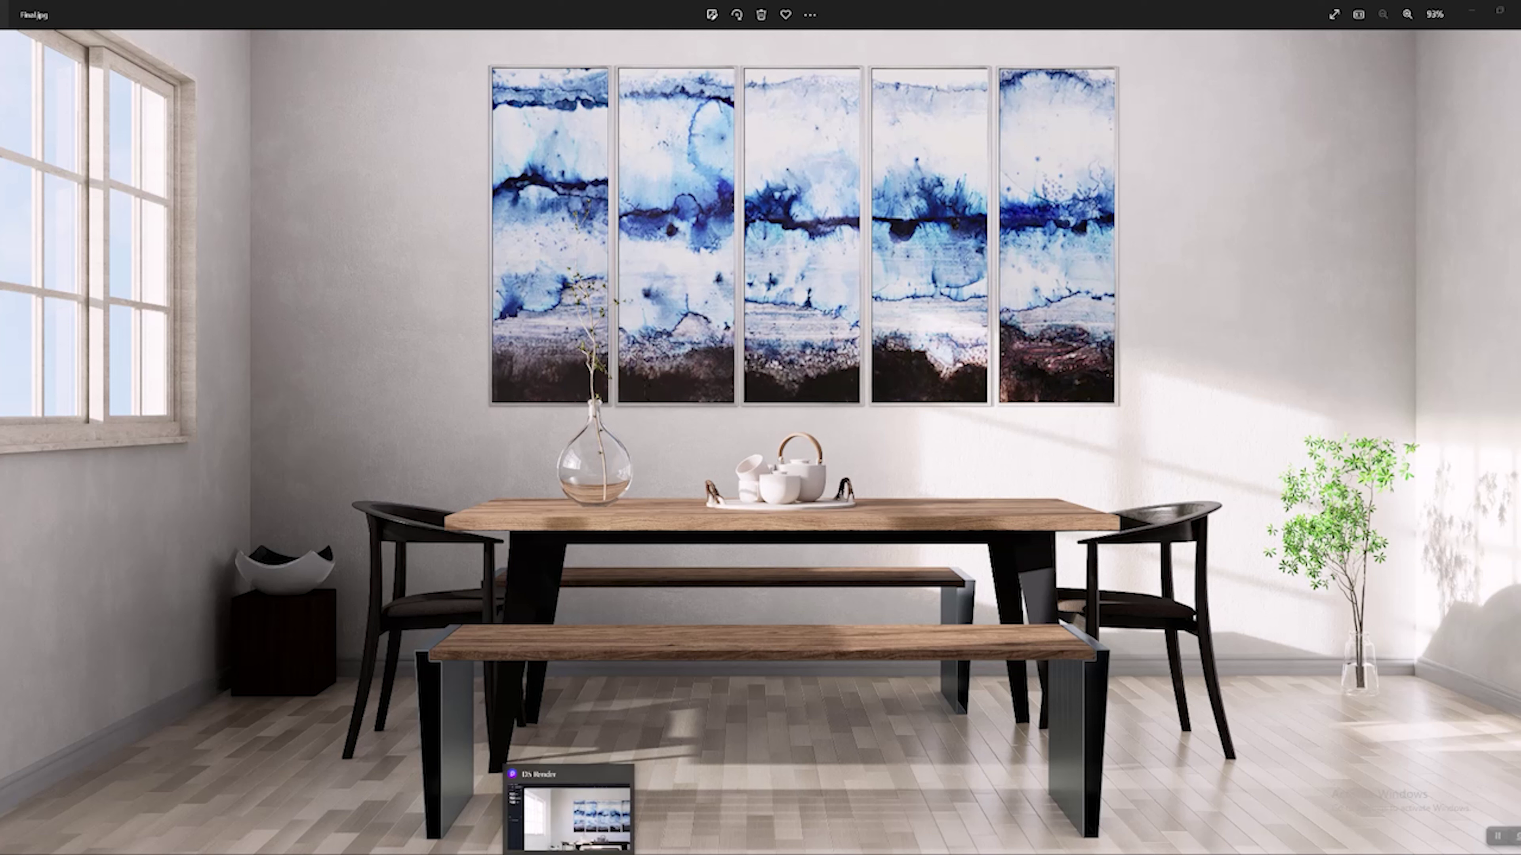
left_click(563, 820)
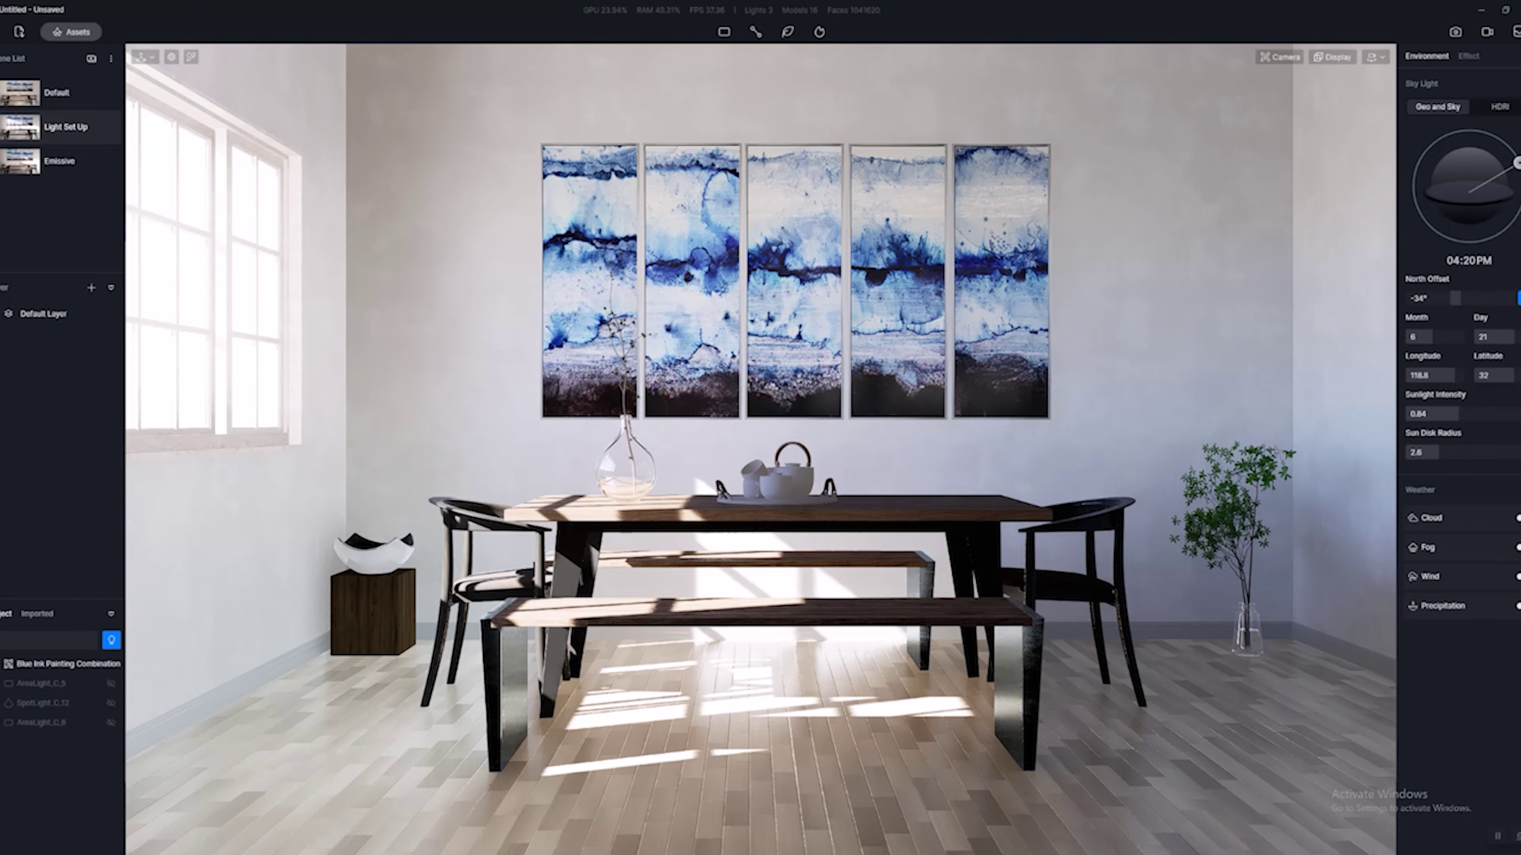
left_click(1497, 109)
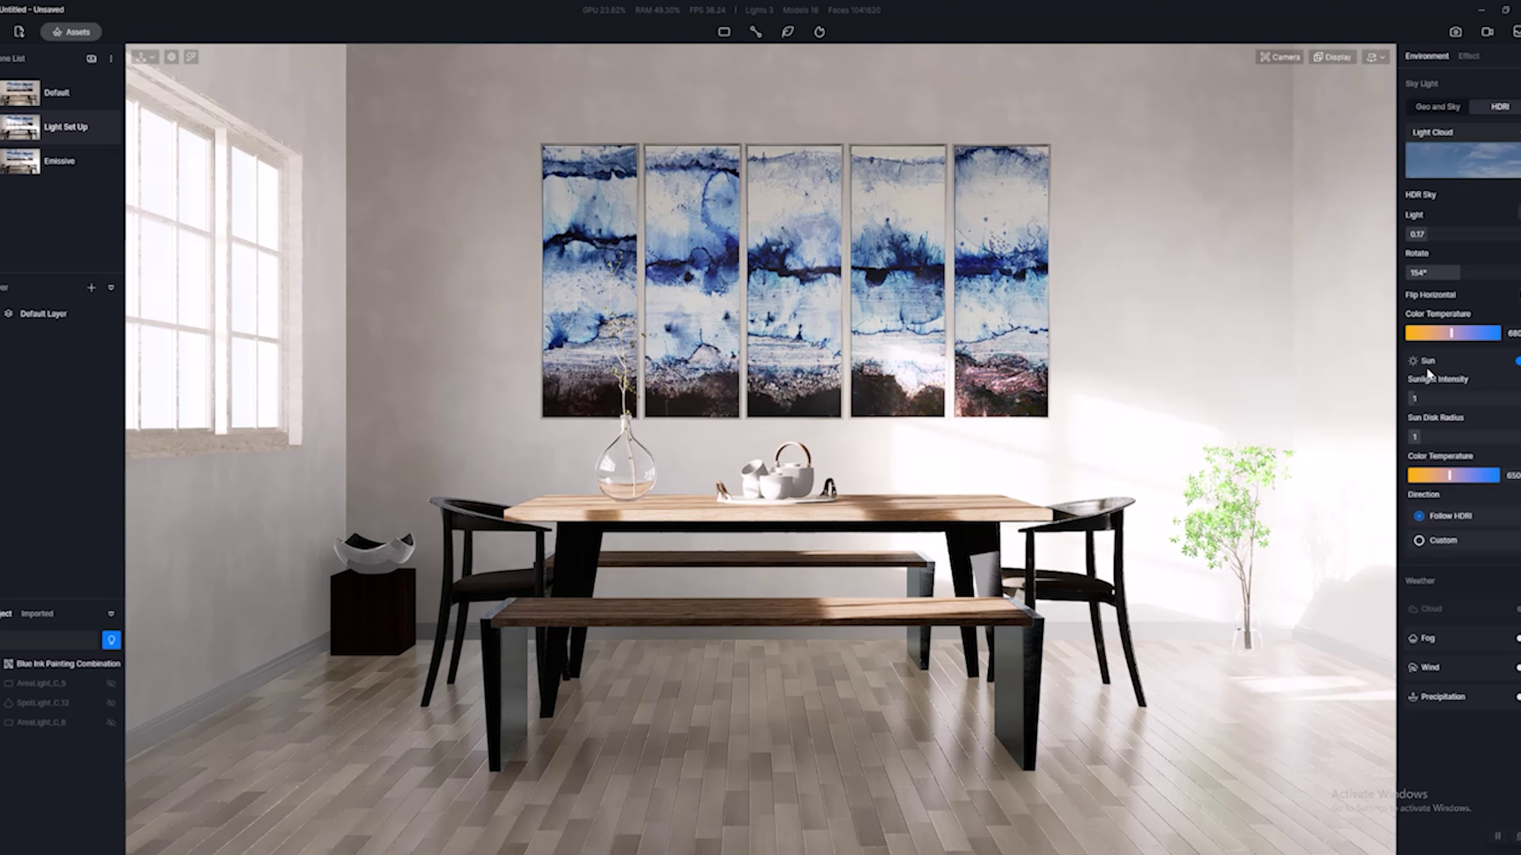
left_click(1437, 112)
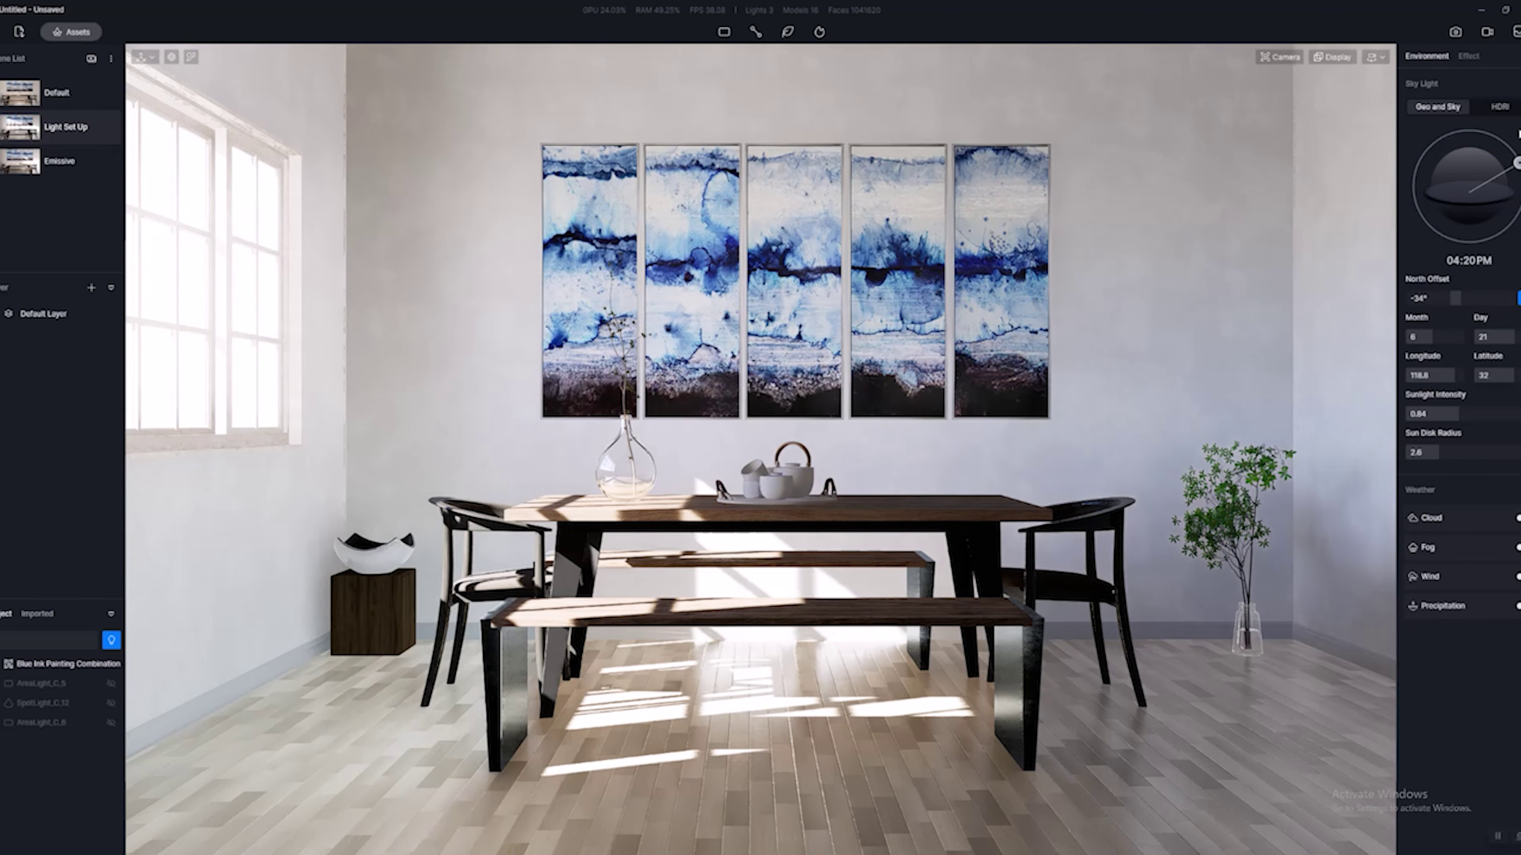
mouse_move(1516, 161)
left_mouse_down()
mouse_move(1464, 147)
mouse_move(1517, 169)
left_mouse_up()
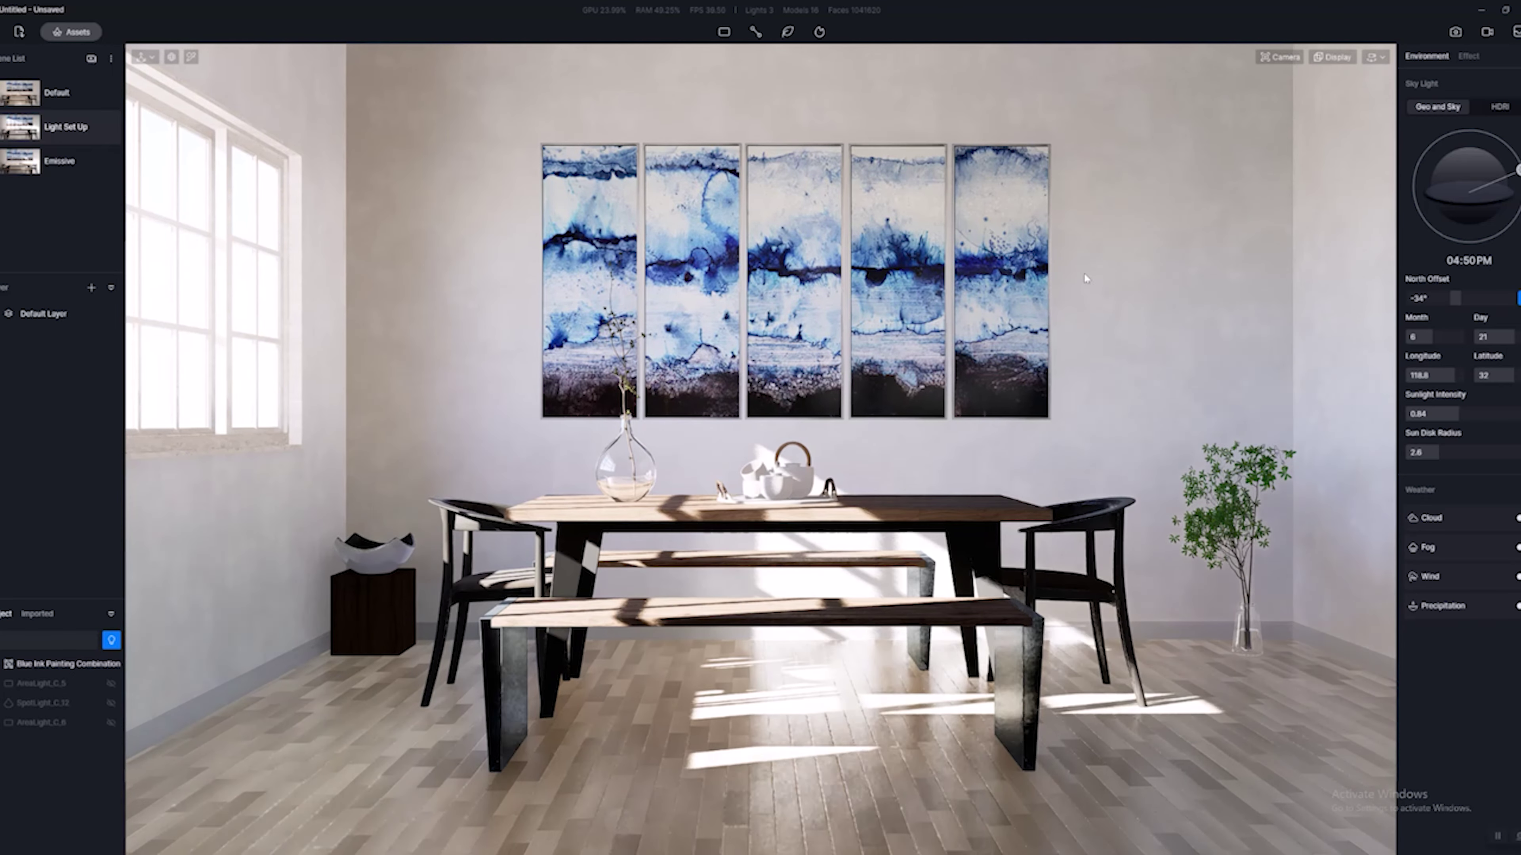
Examine the sunlight and shadows on the table and teapot up close with the camera clipping distance set to 0.
scroll(689, 601, "up", 6)
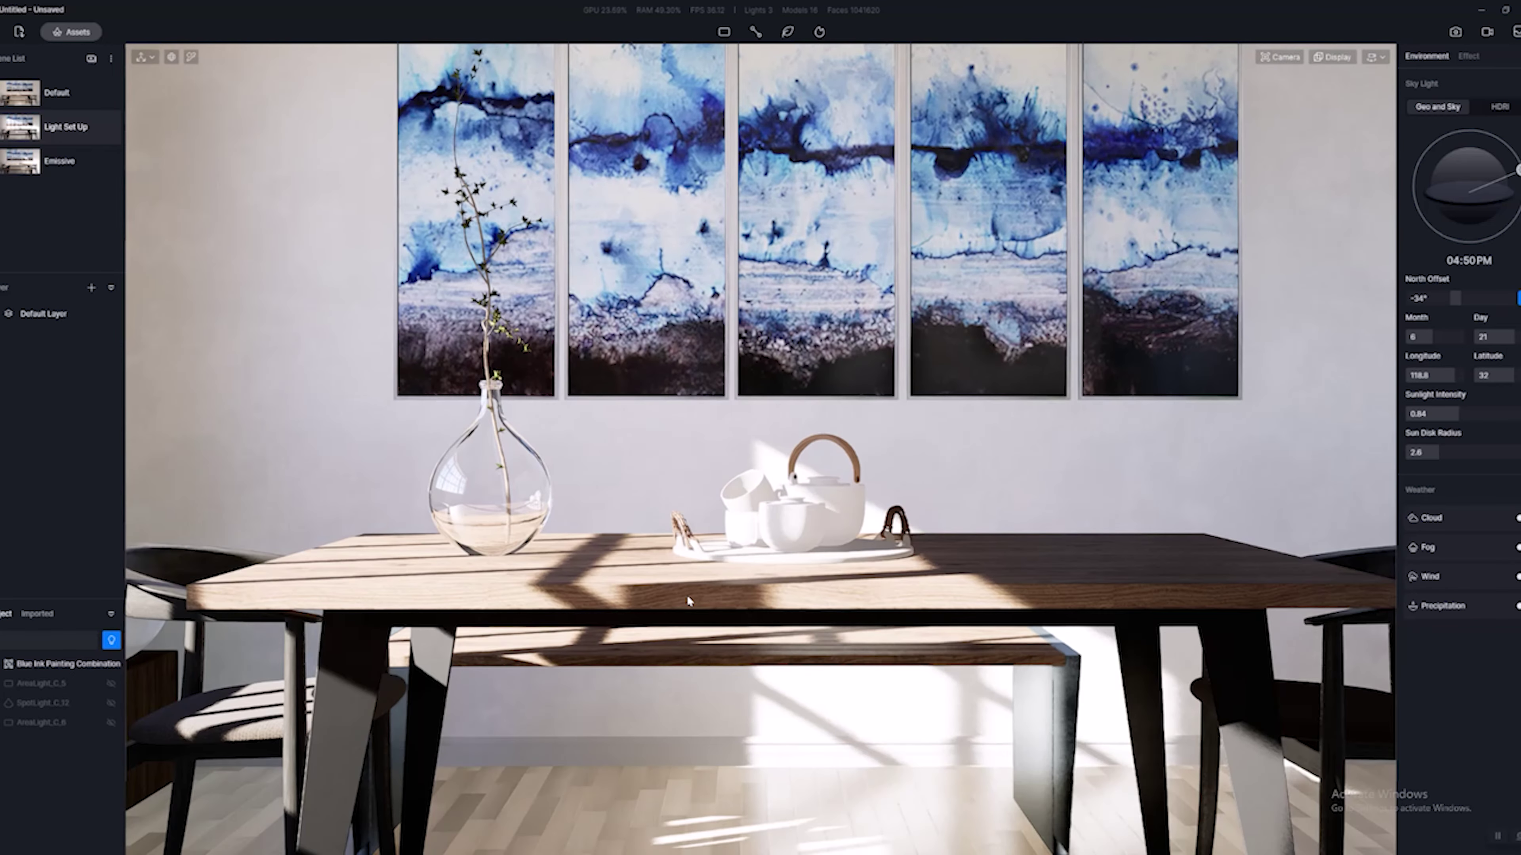
scroll(687, 594, "down", 5)
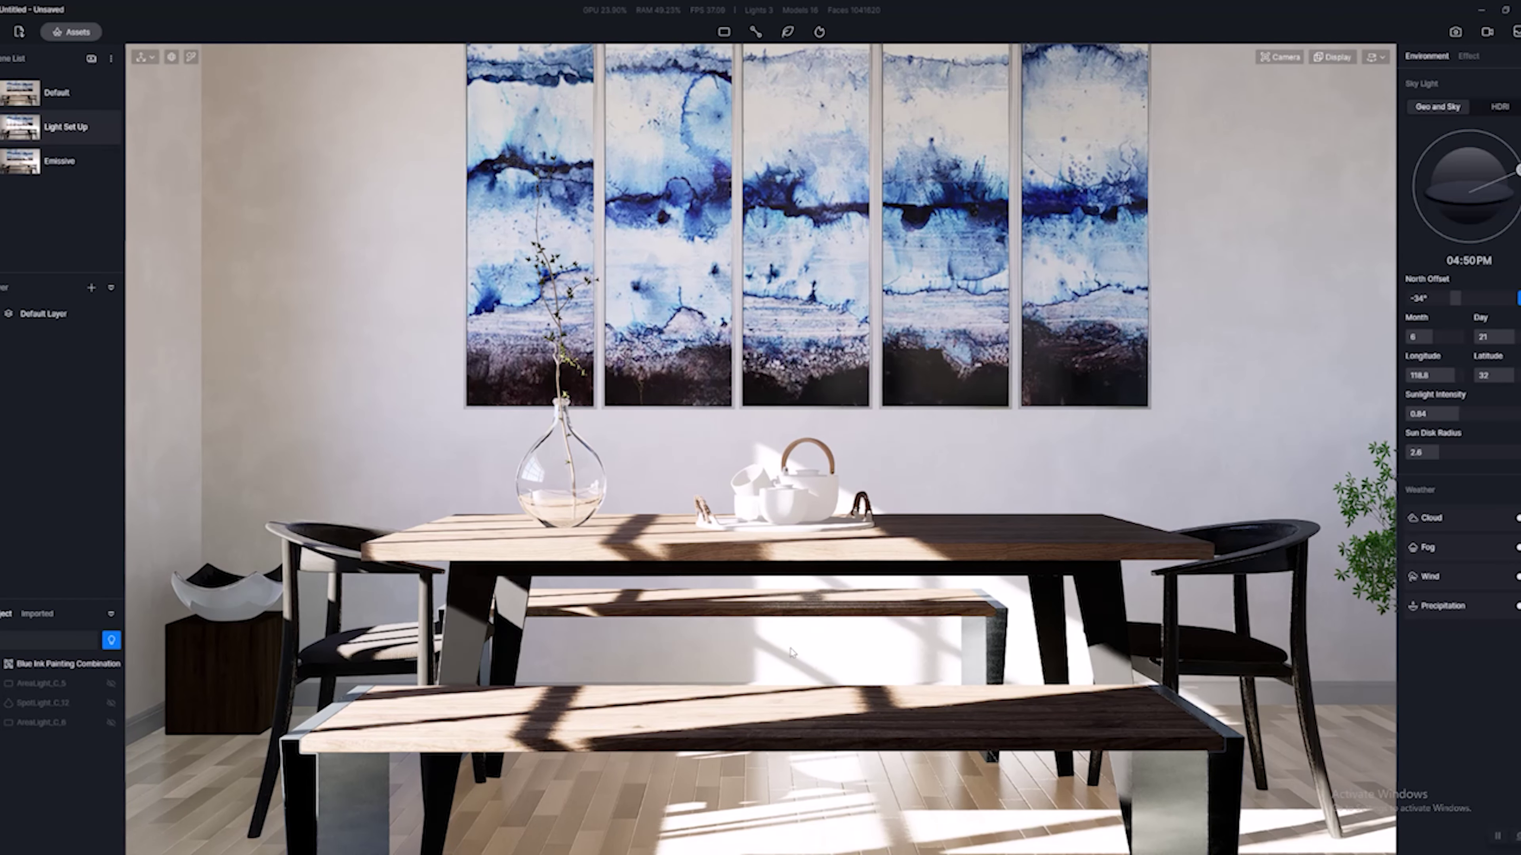
left_click(1280, 57)
type("0")
key("Return")
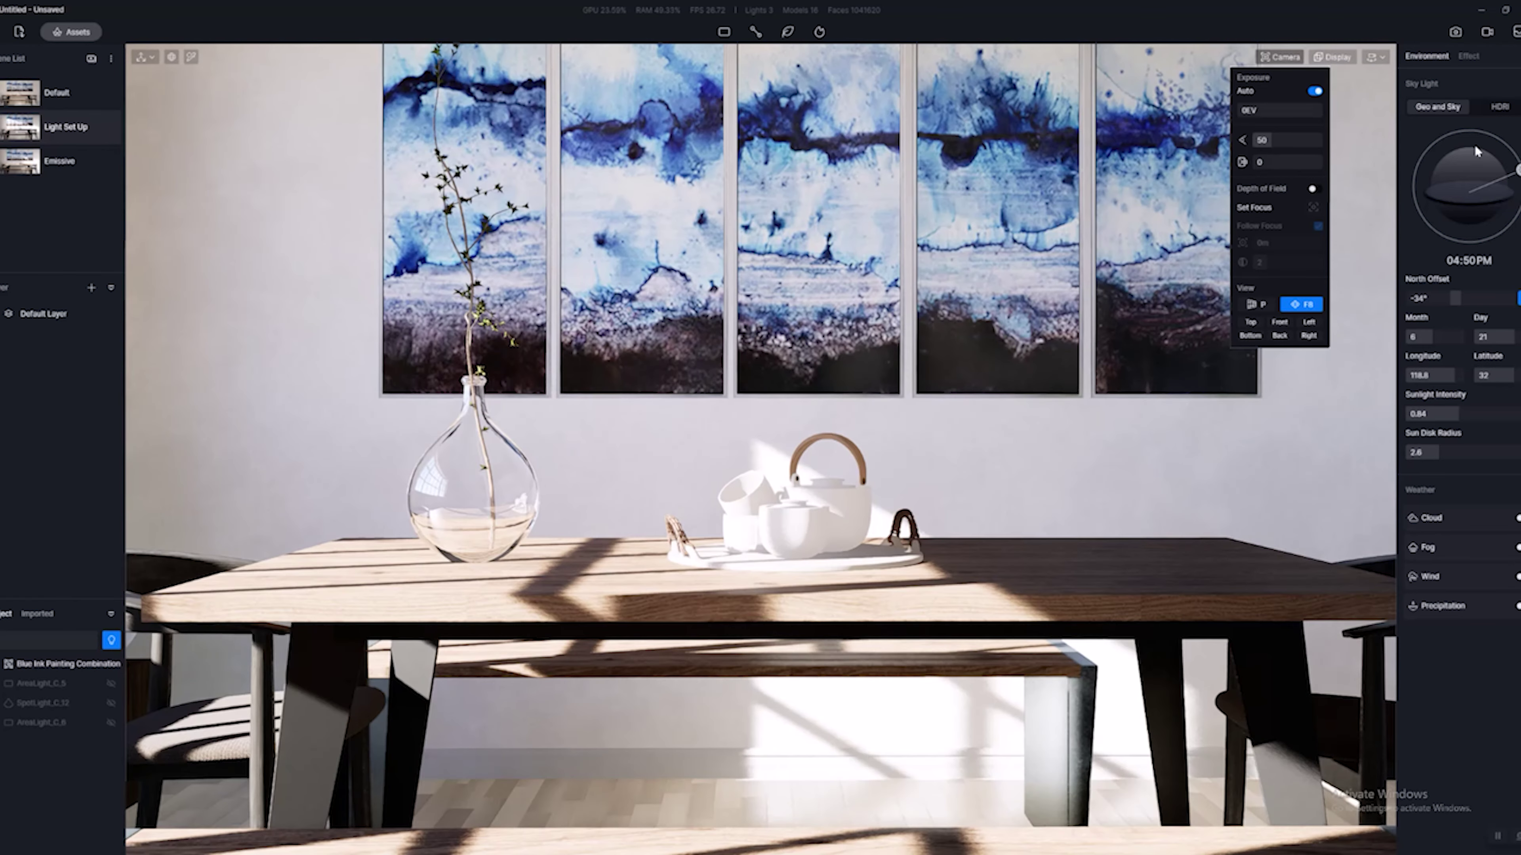
Switch the sky light to HDRI and set the camera clipping distance to 130 for the full room view.
left_click(1500, 107)
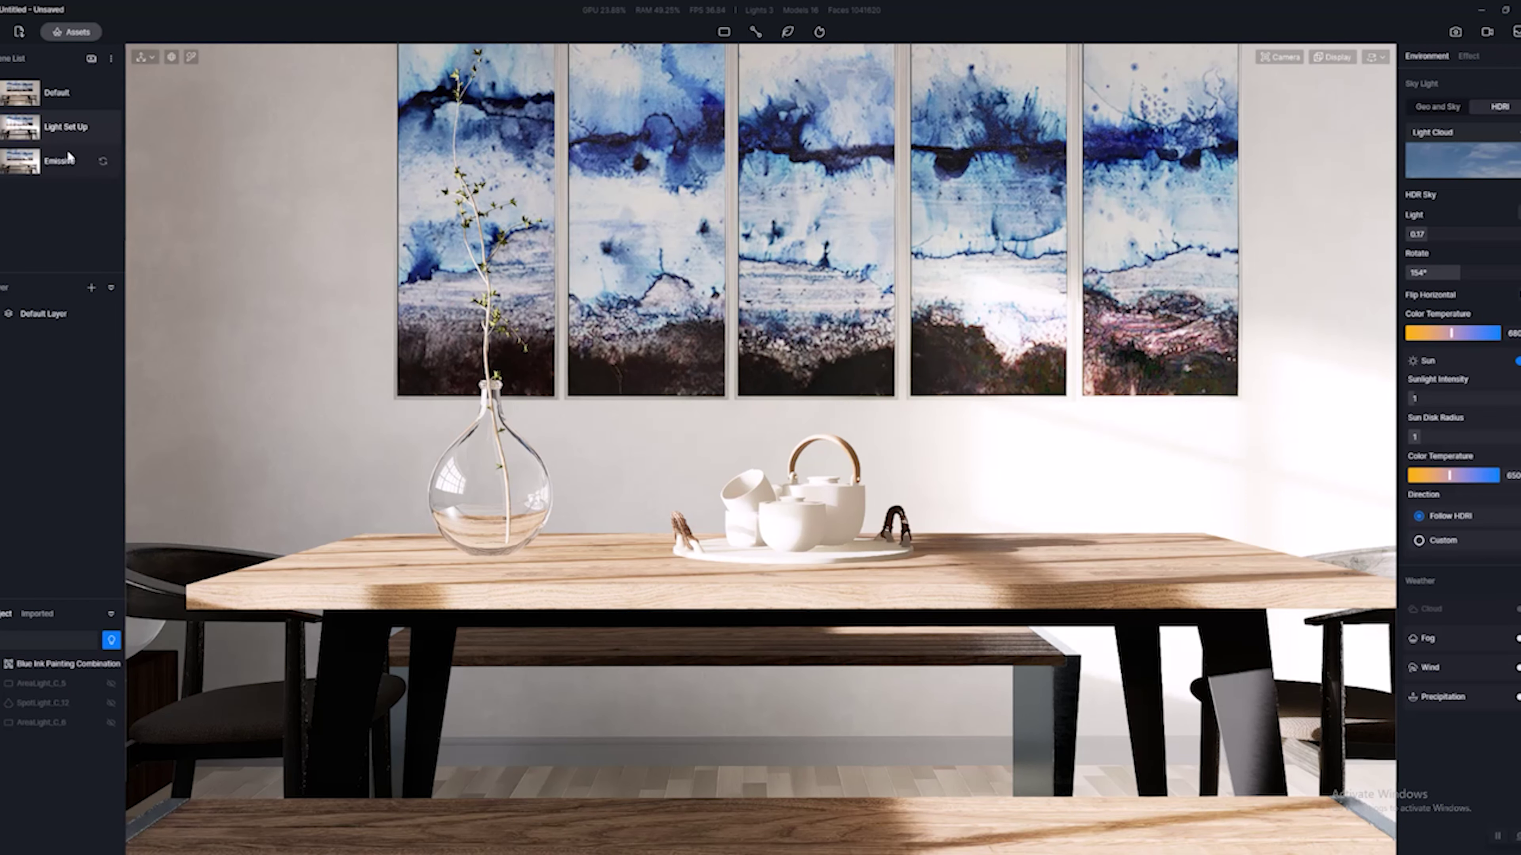
double_click(53, 722)
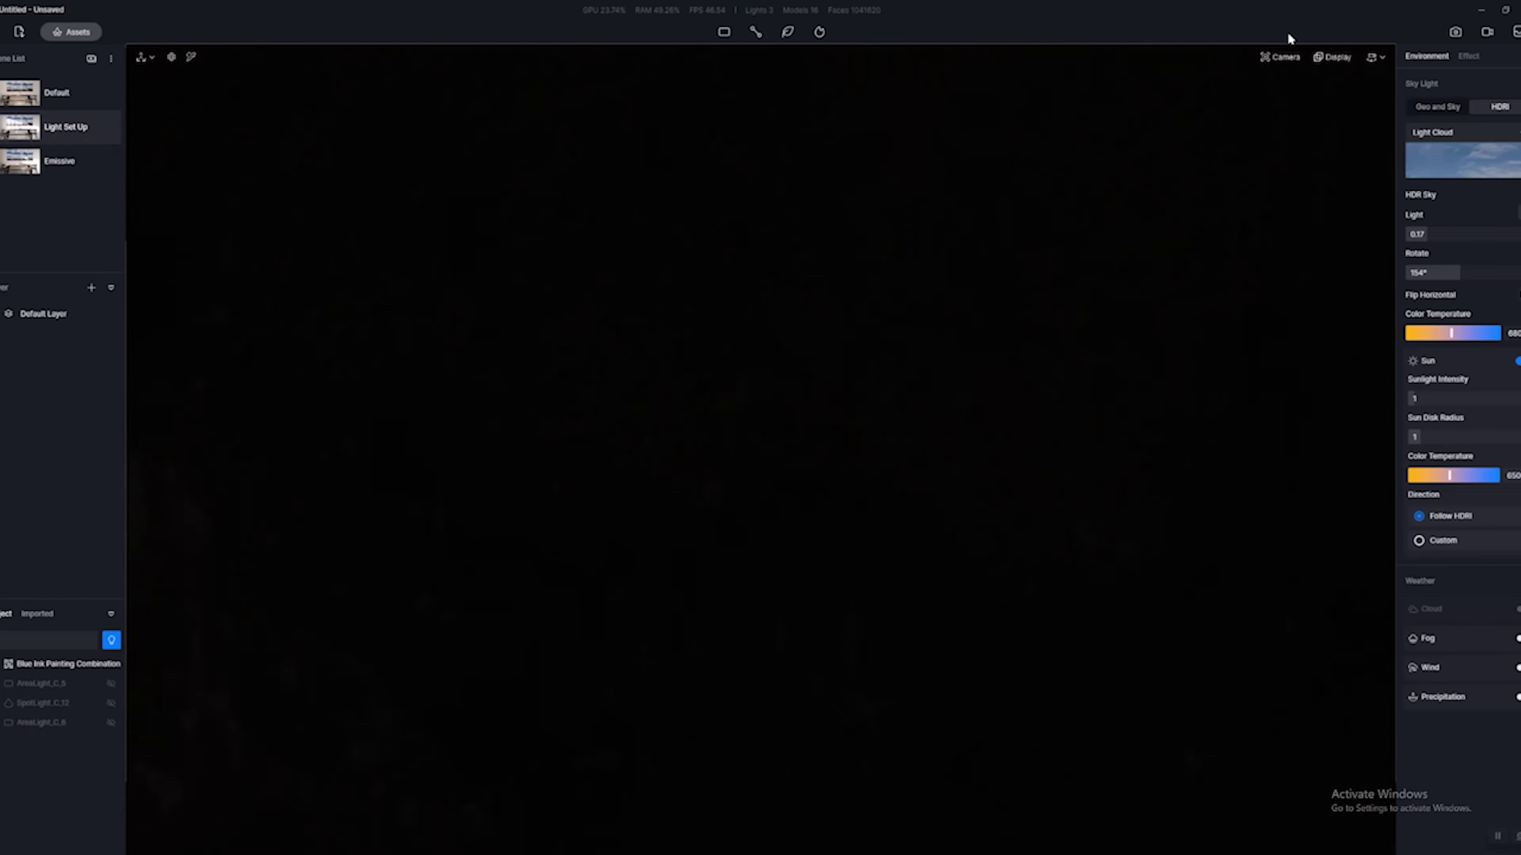
left_click(1278, 57)
left_click_drag(1252, 162, 1272, 166)
type("130")
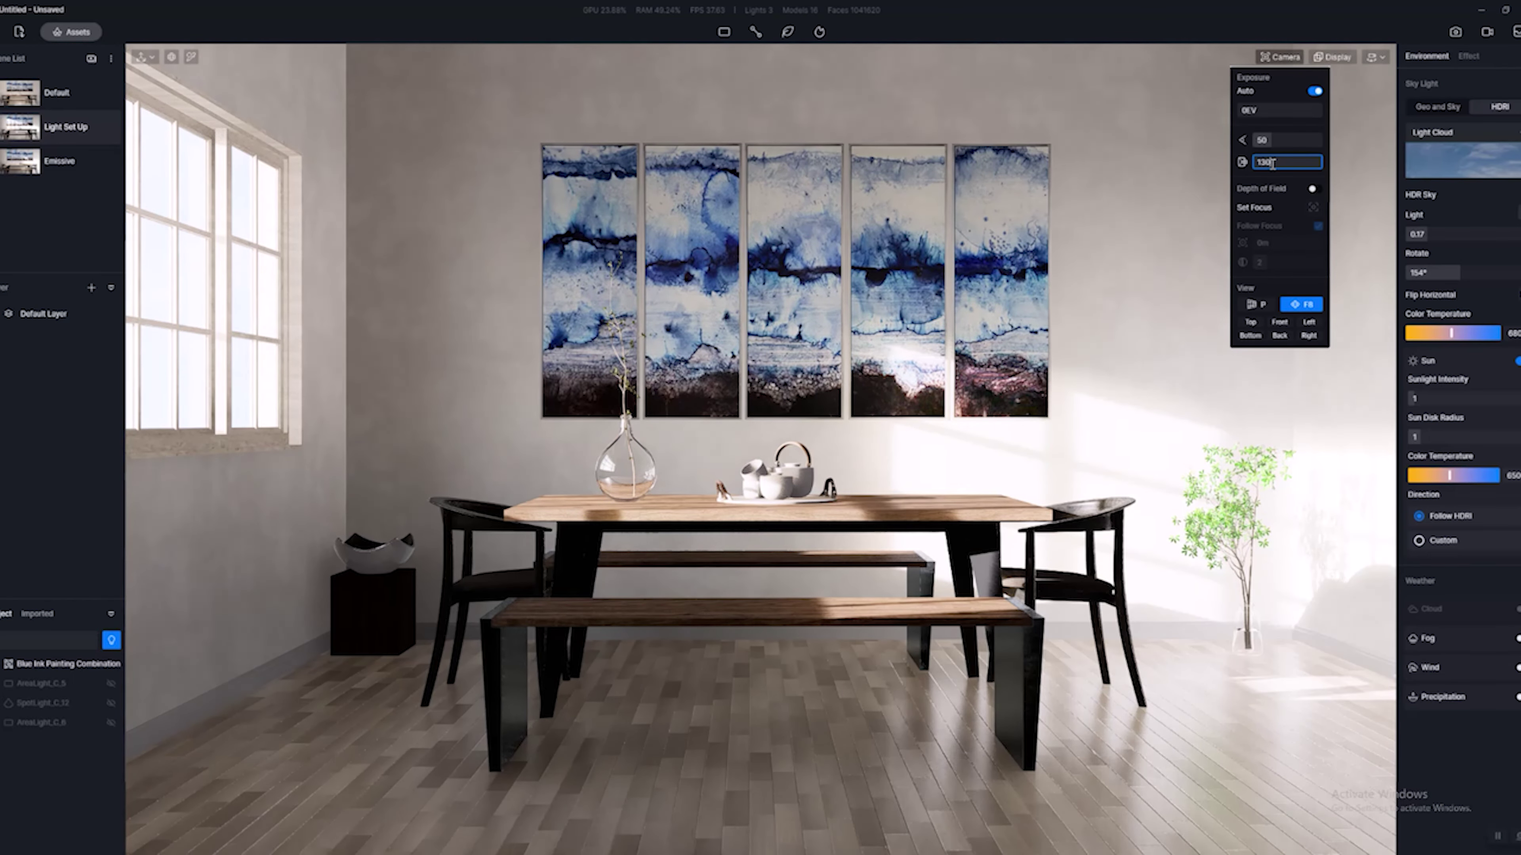
key("Return")
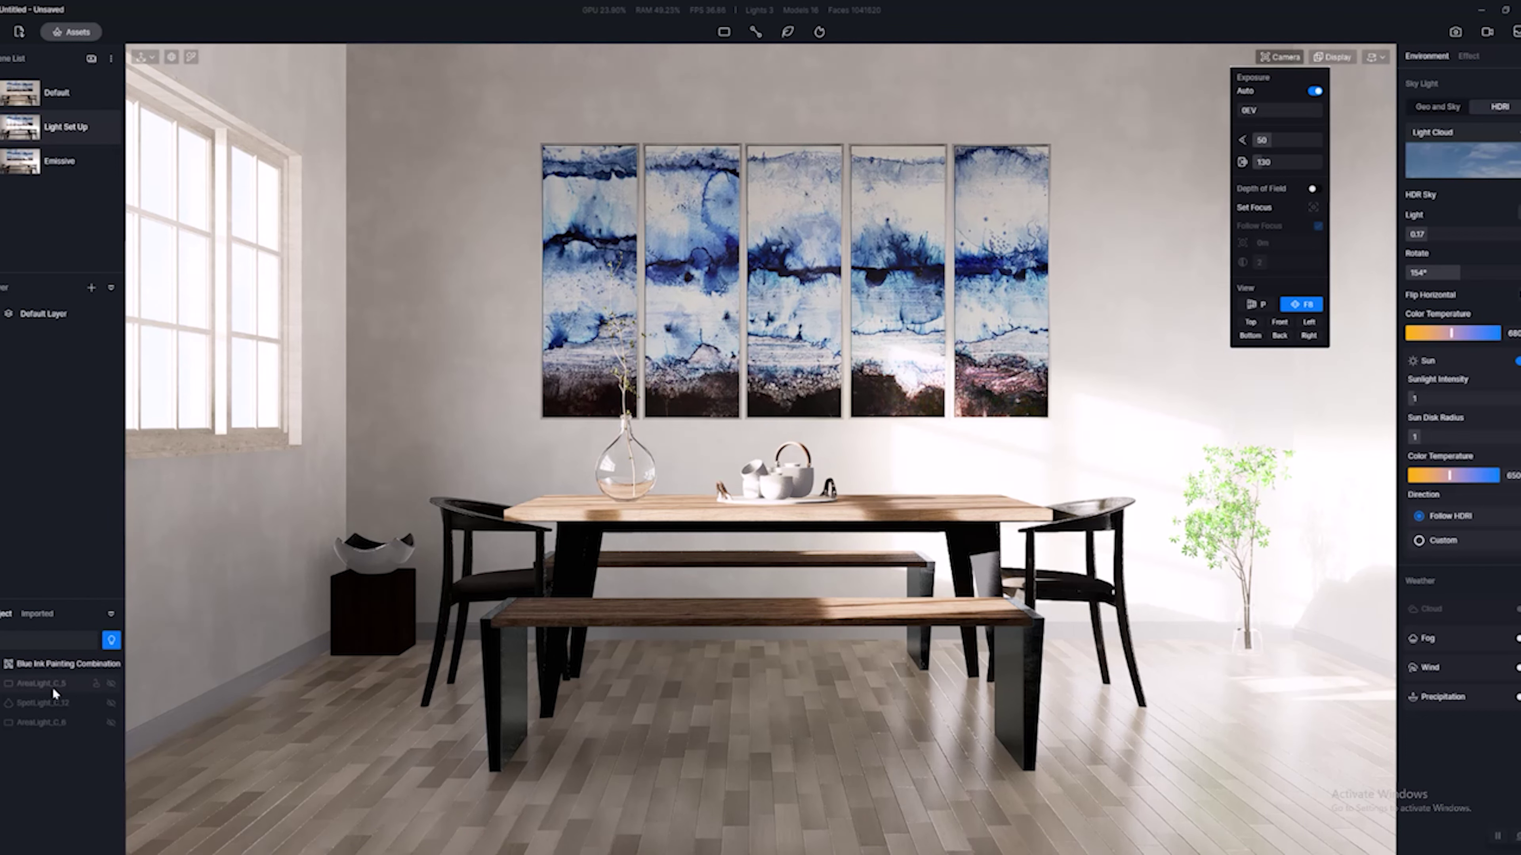
Compare the room with and without SpotLight_C_12, leave the spotlight visible and select it.
left_click(111, 704)
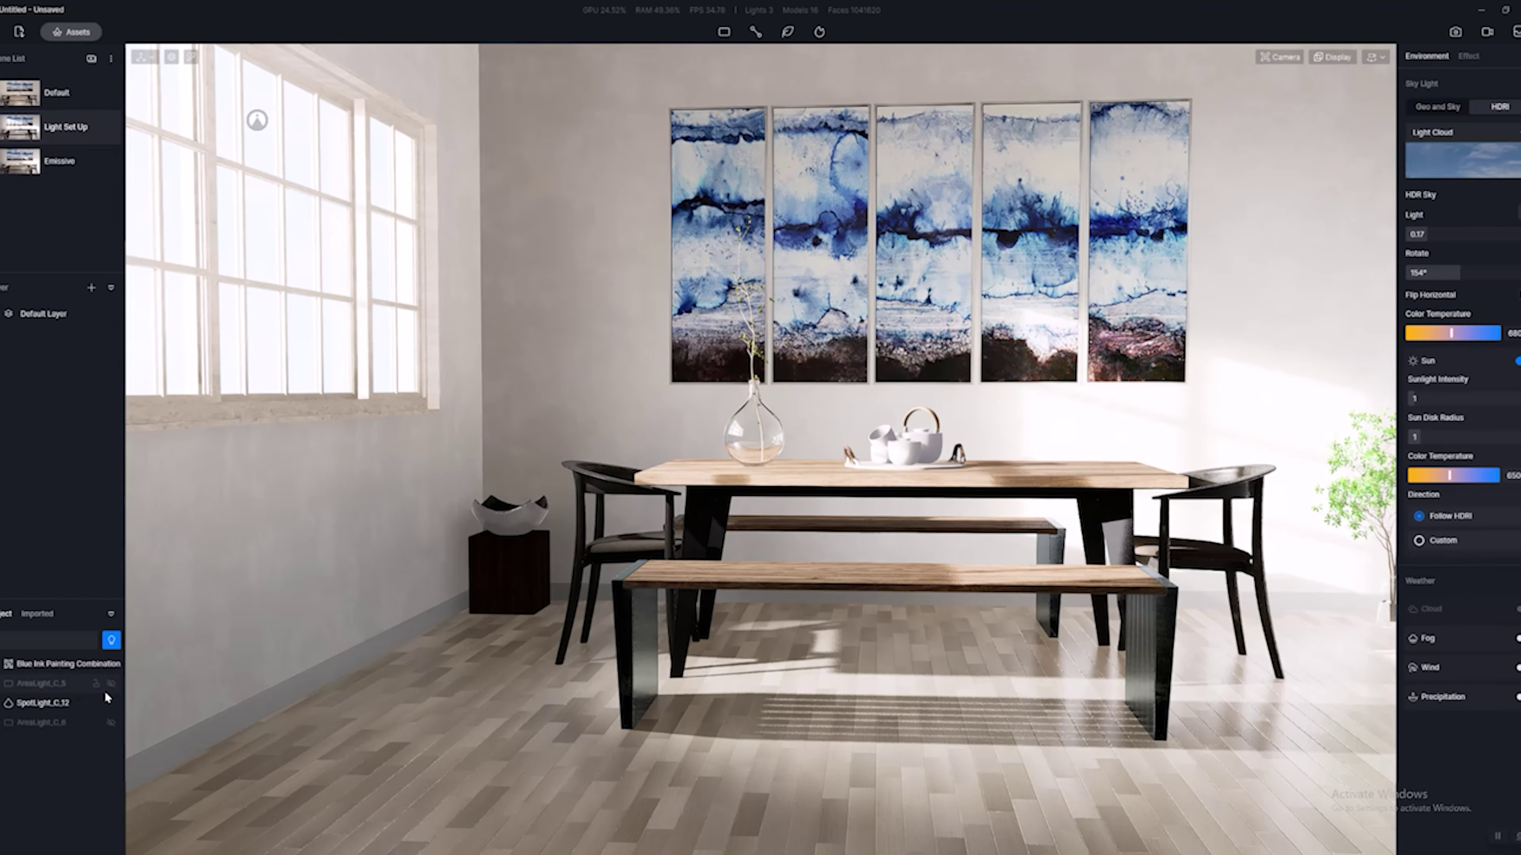
left_click(112, 703)
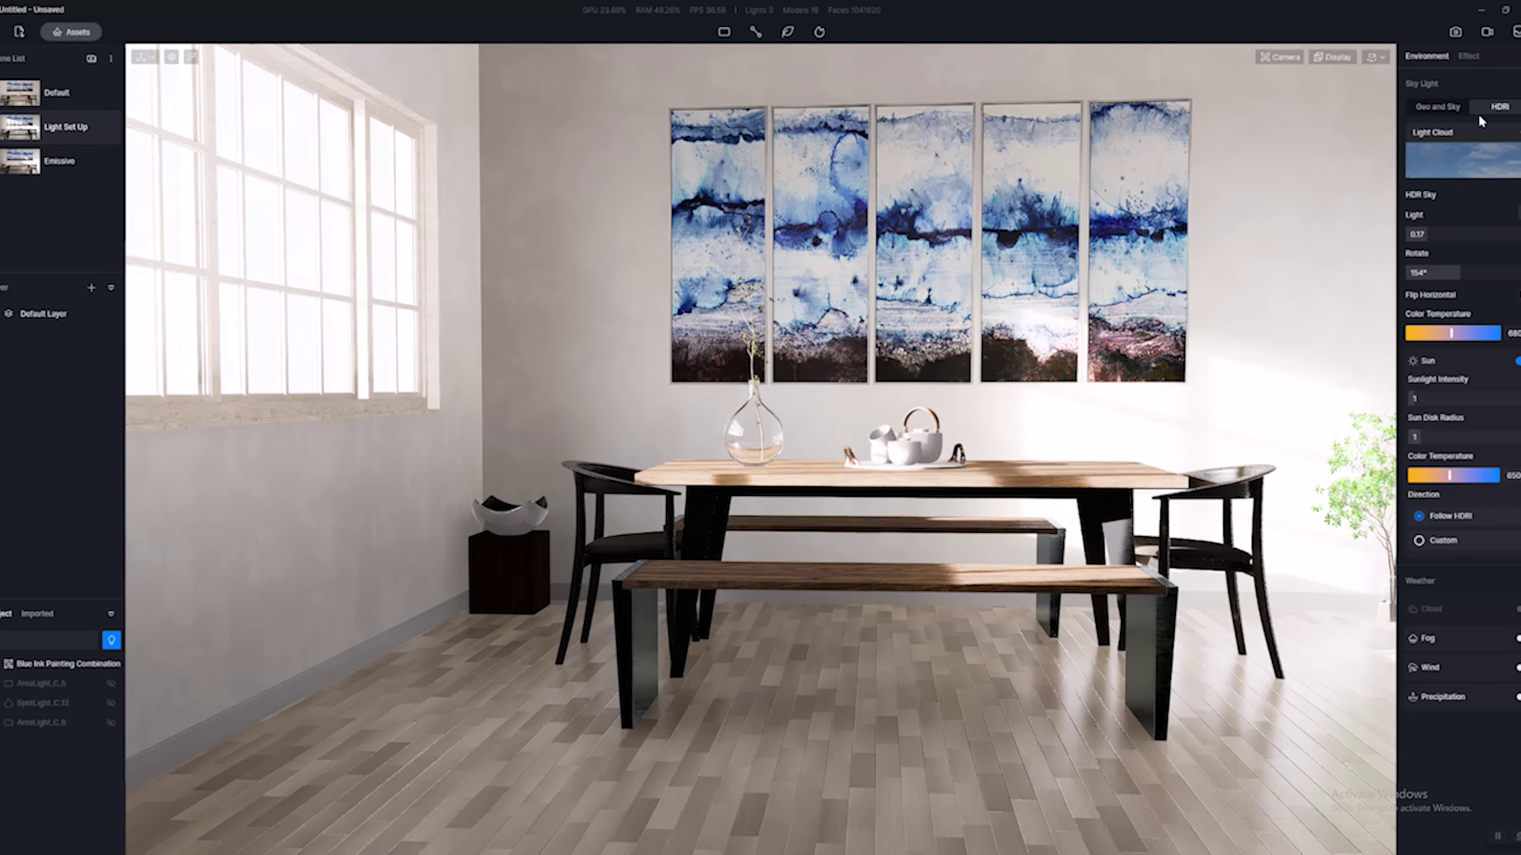
left_click(111, 702)
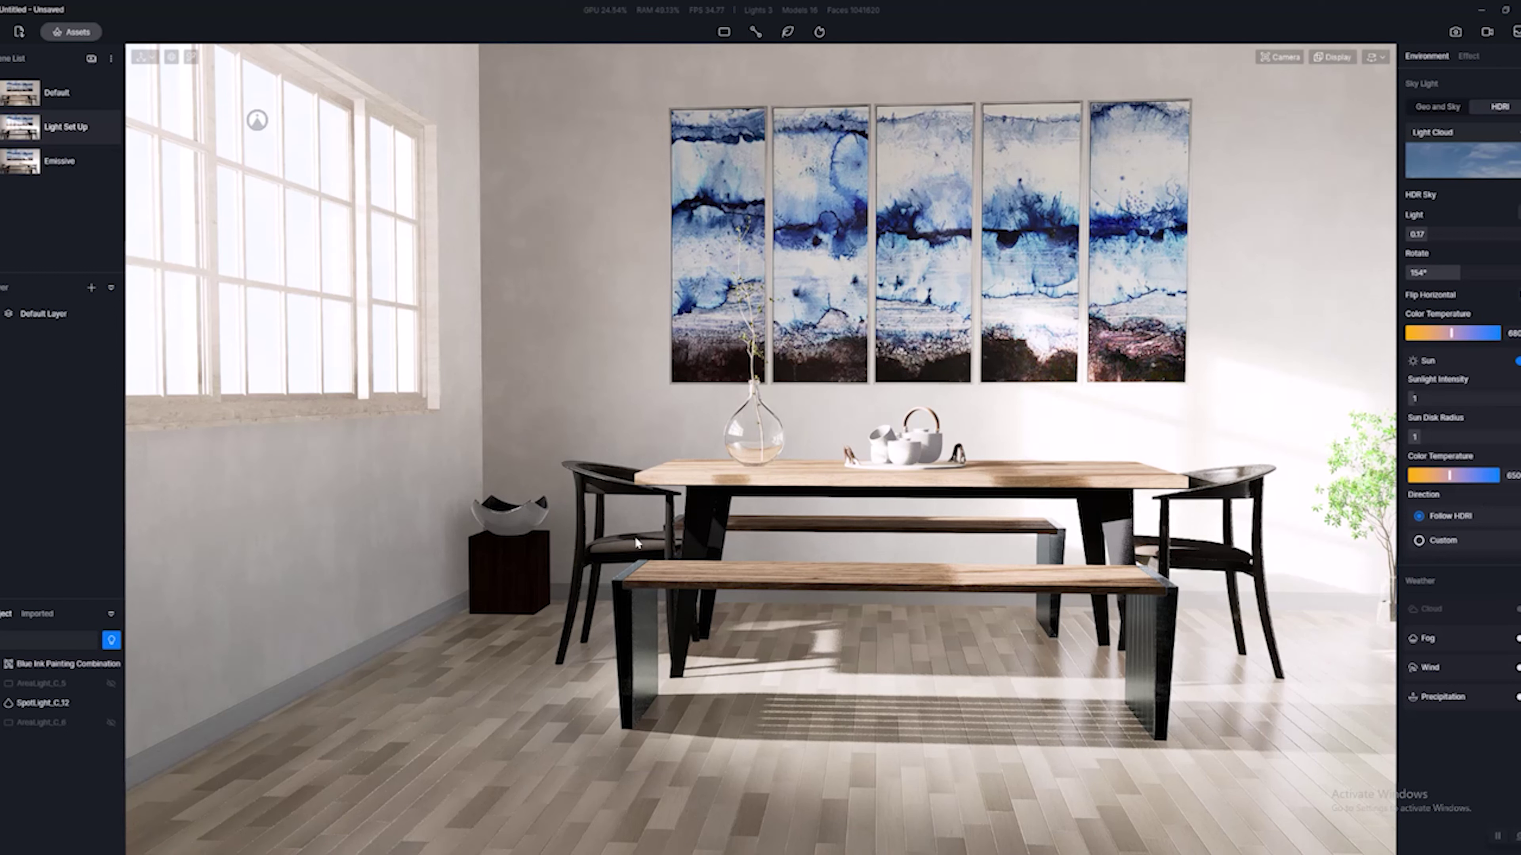
left_click(41, 702)
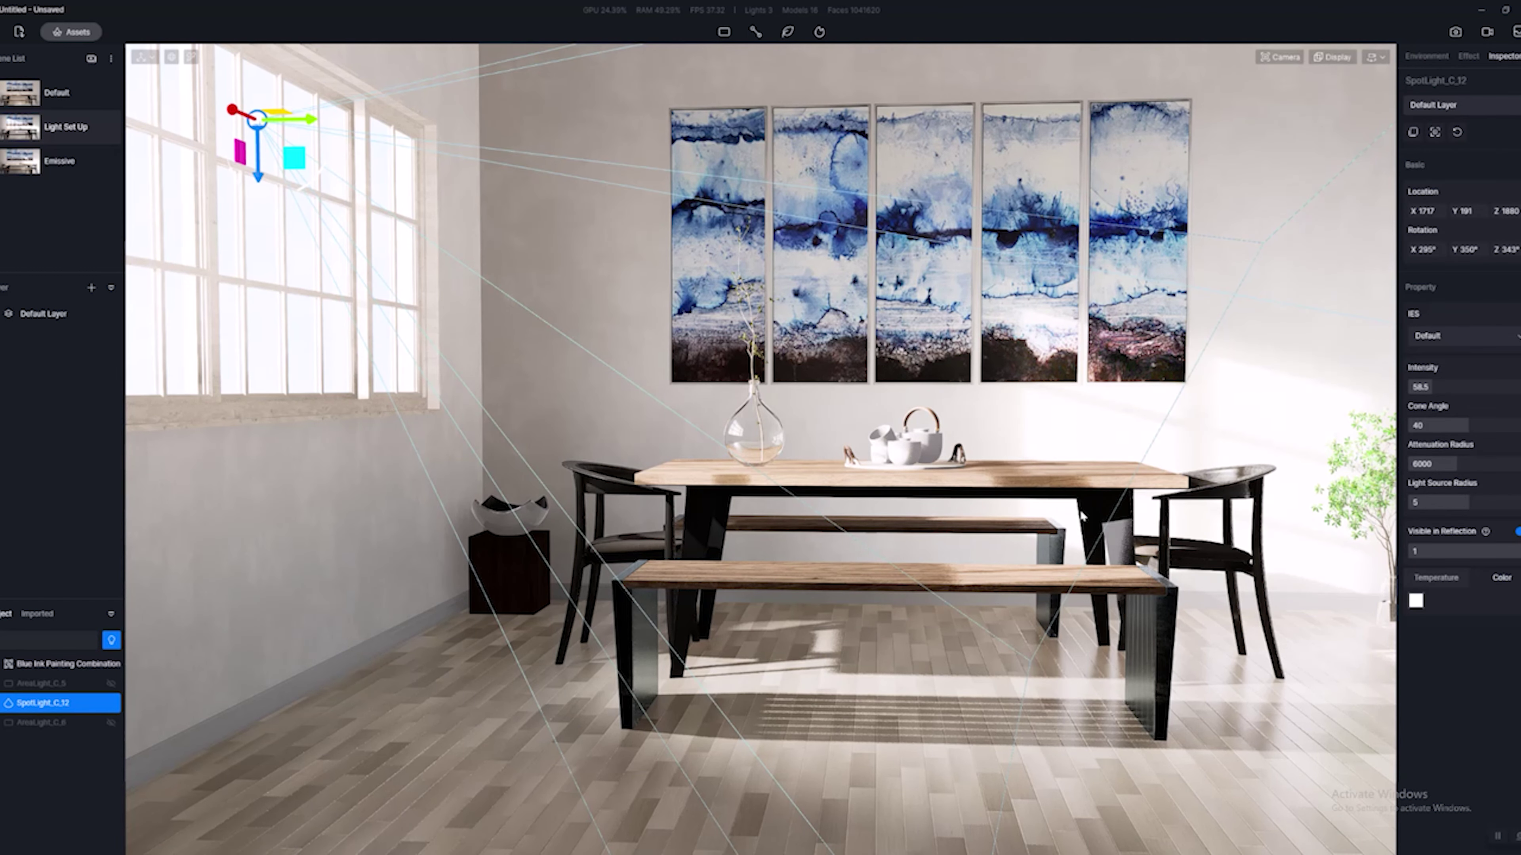
Try SpotLight_C_12 intensities of 43.5 and 4.5 and examine the bench shadows on the floor.
mouse_move(1421, 384)
left_mouse_down()
mouse_move(1516, 387)
mouse_move(1431, 387)
left_mouse_up()
left_click(1431, 387)
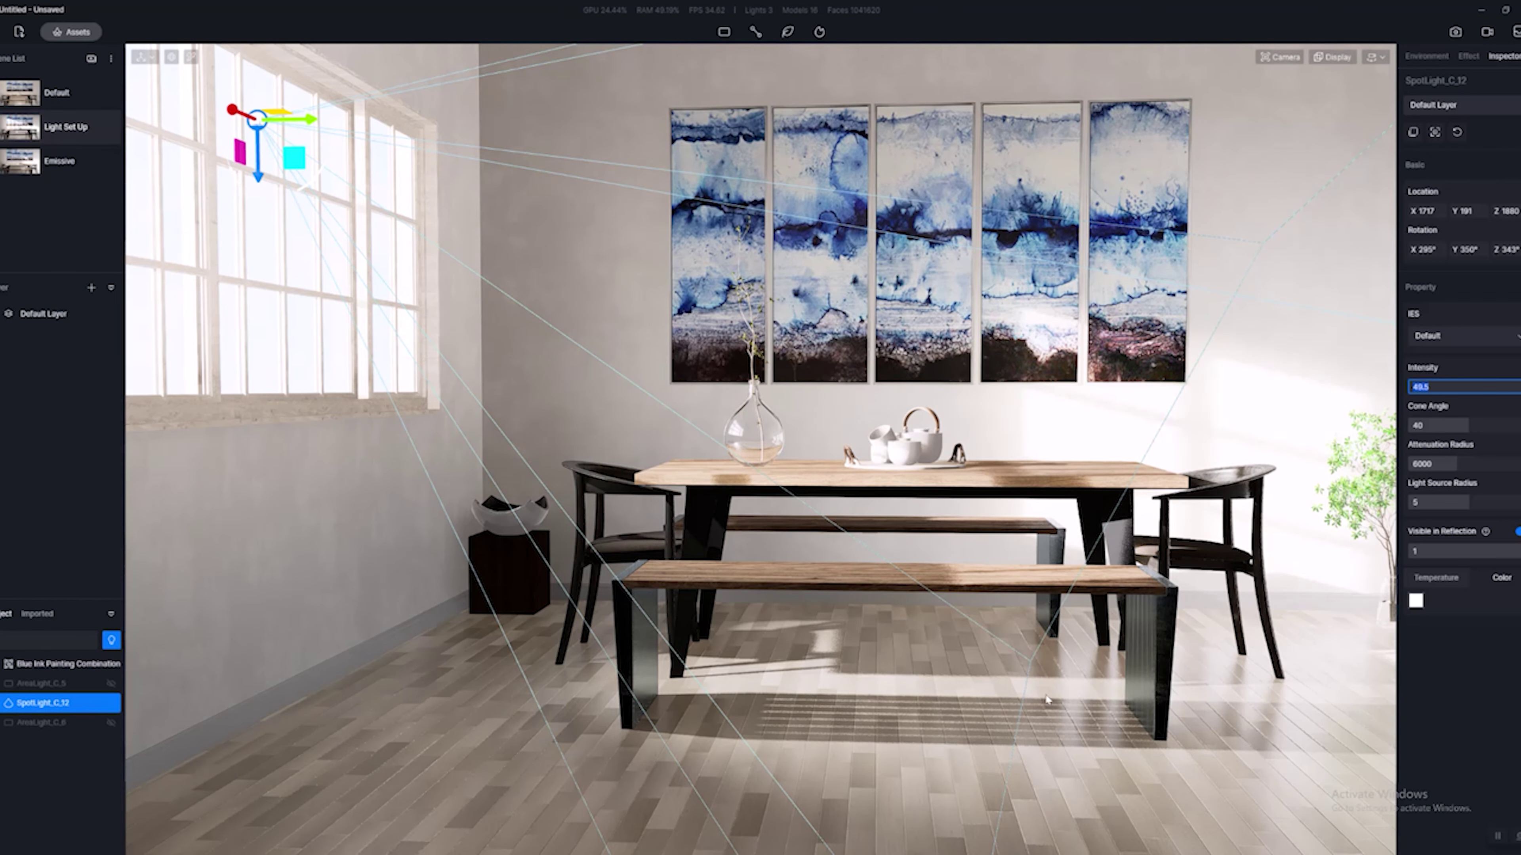
key("Return")
left_click_drag(1430, 387, 1418, 386)
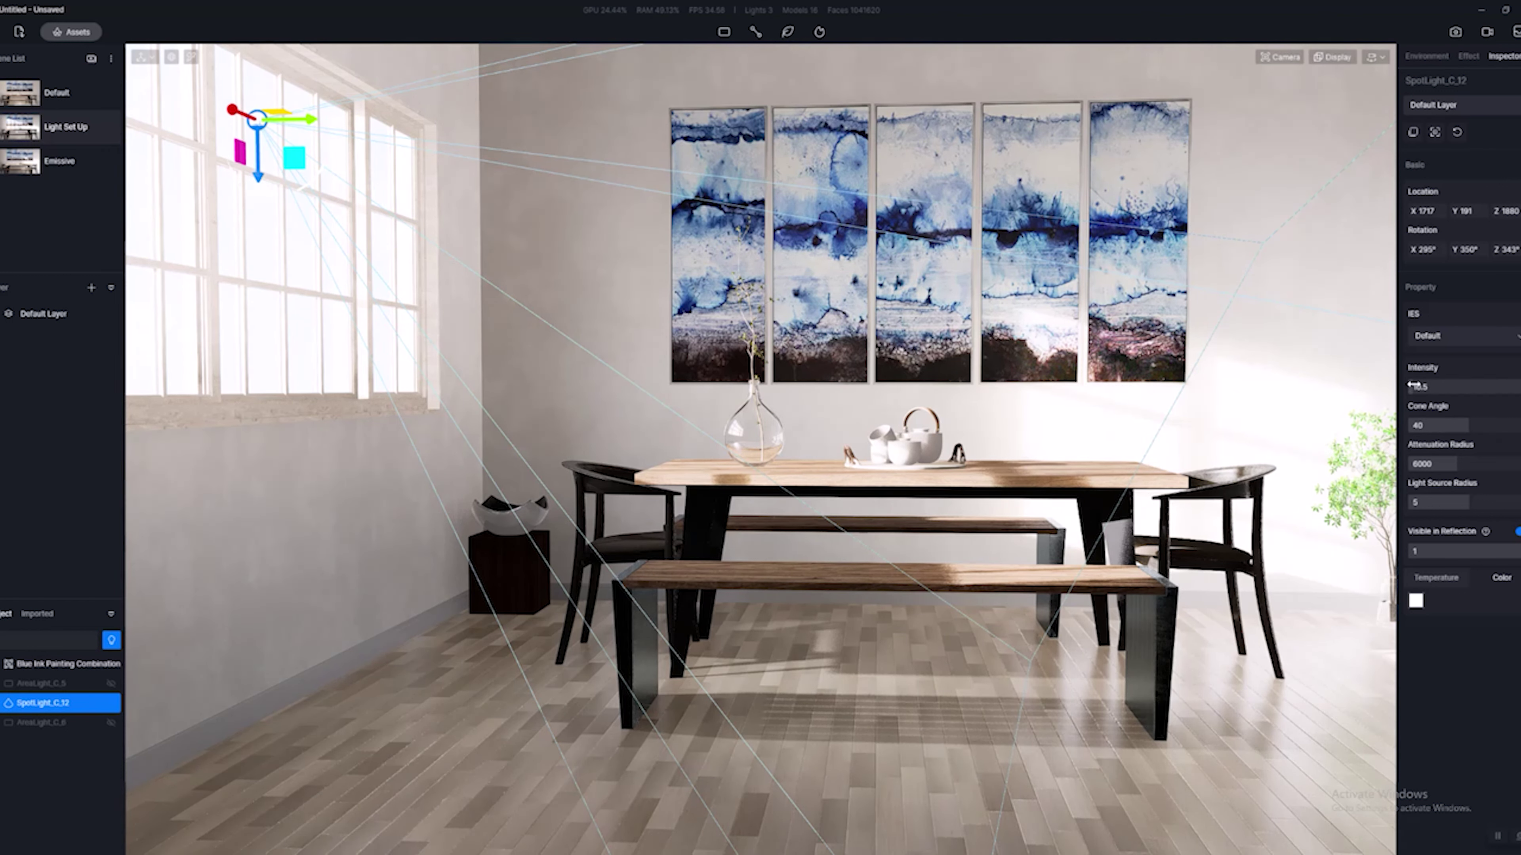
left_click_drag(1414, 385, 1269, 387)
scroll(918, 740, "up", 1)
scroll(919, 740, "up", 6)
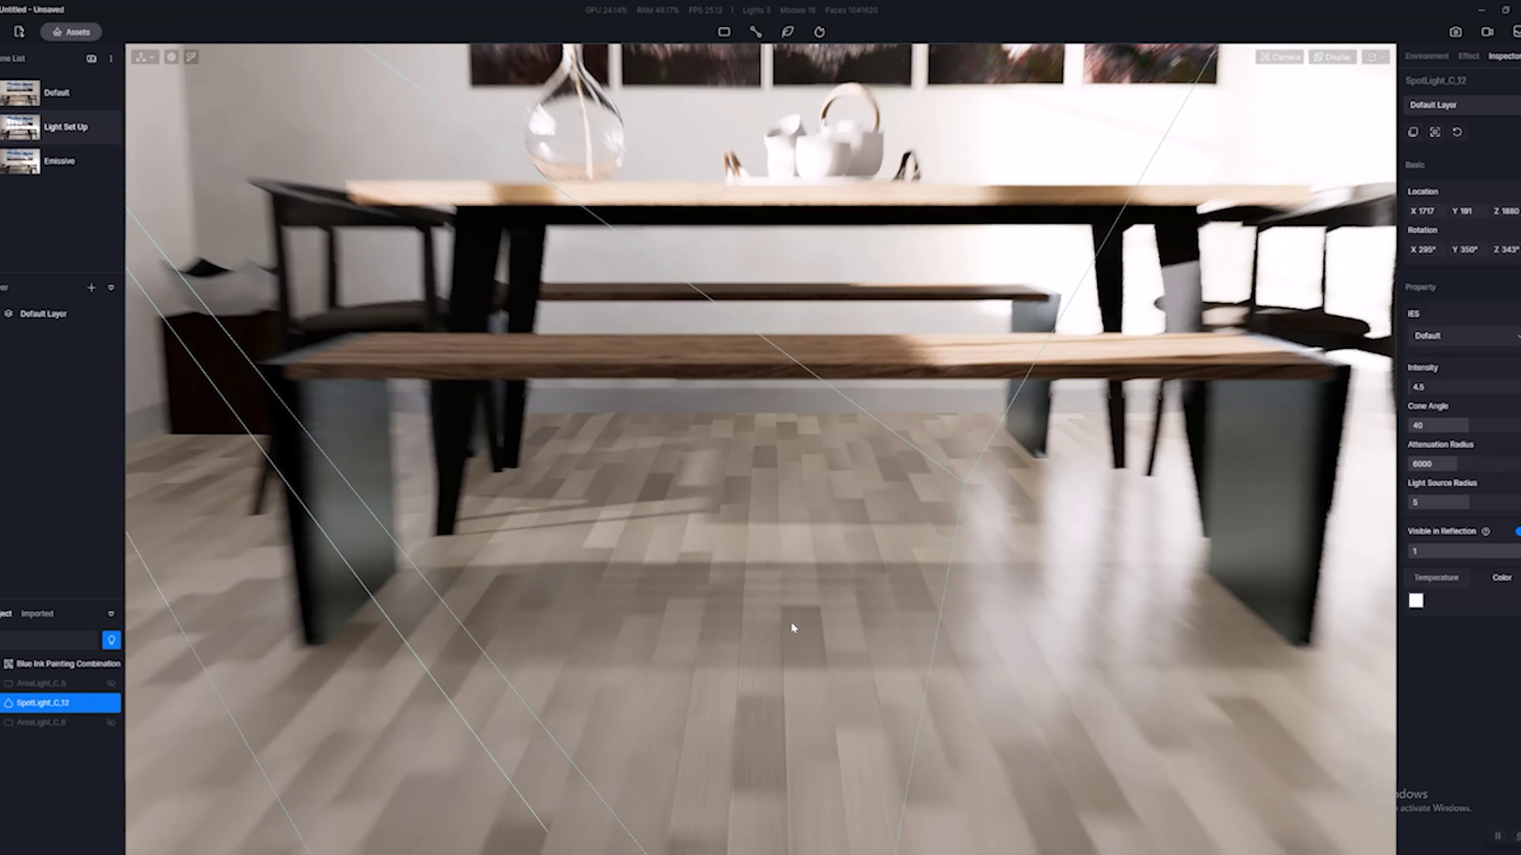
scroll(989, 538, "down", 6)
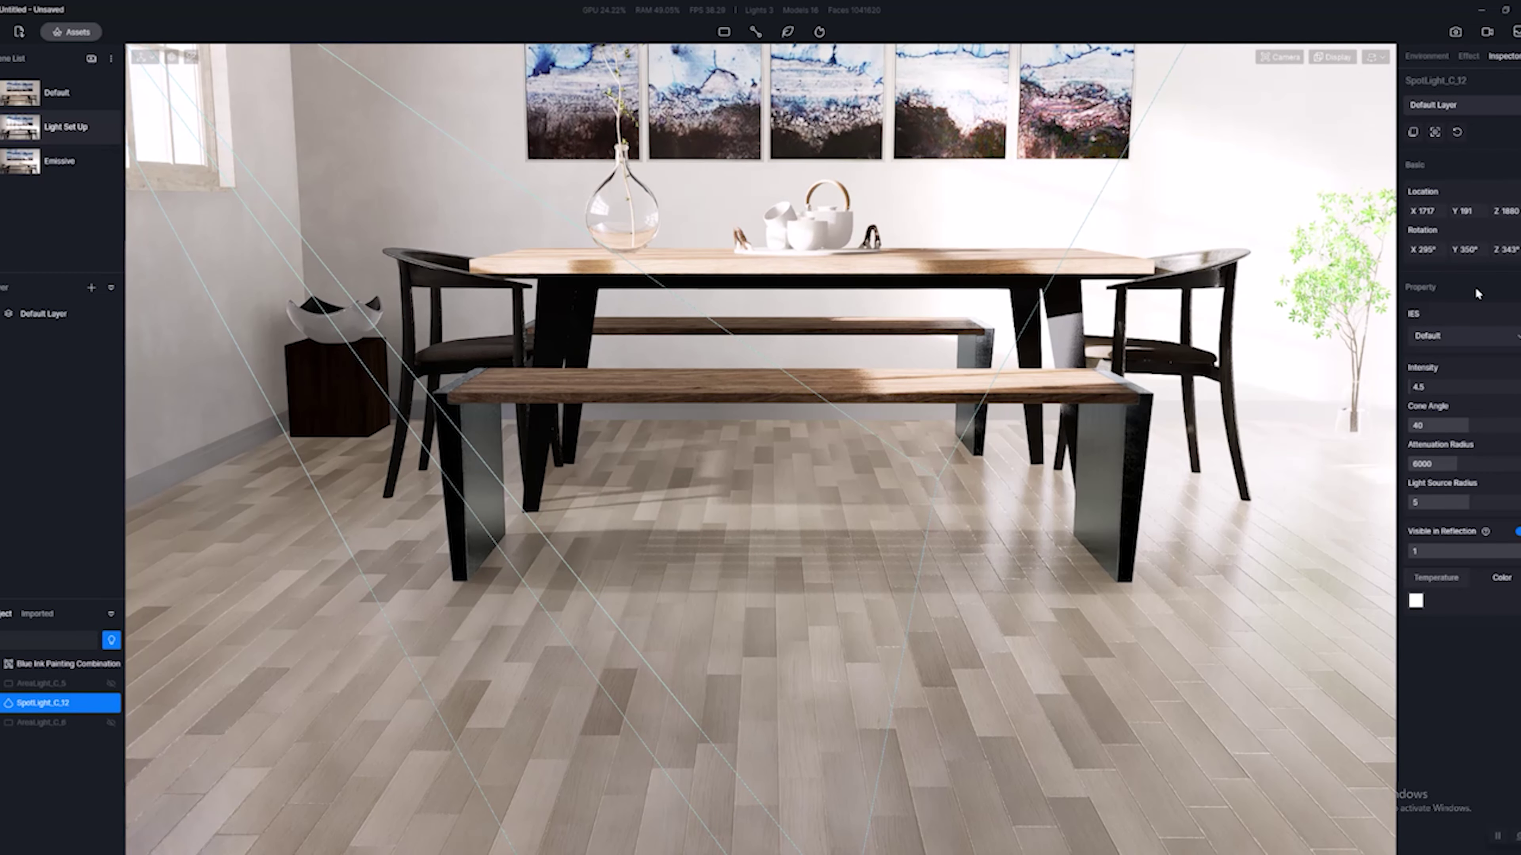
Return to the Light Set Up view and set SpotLight_C_12's intensity to 51.
left_click(20, 127)
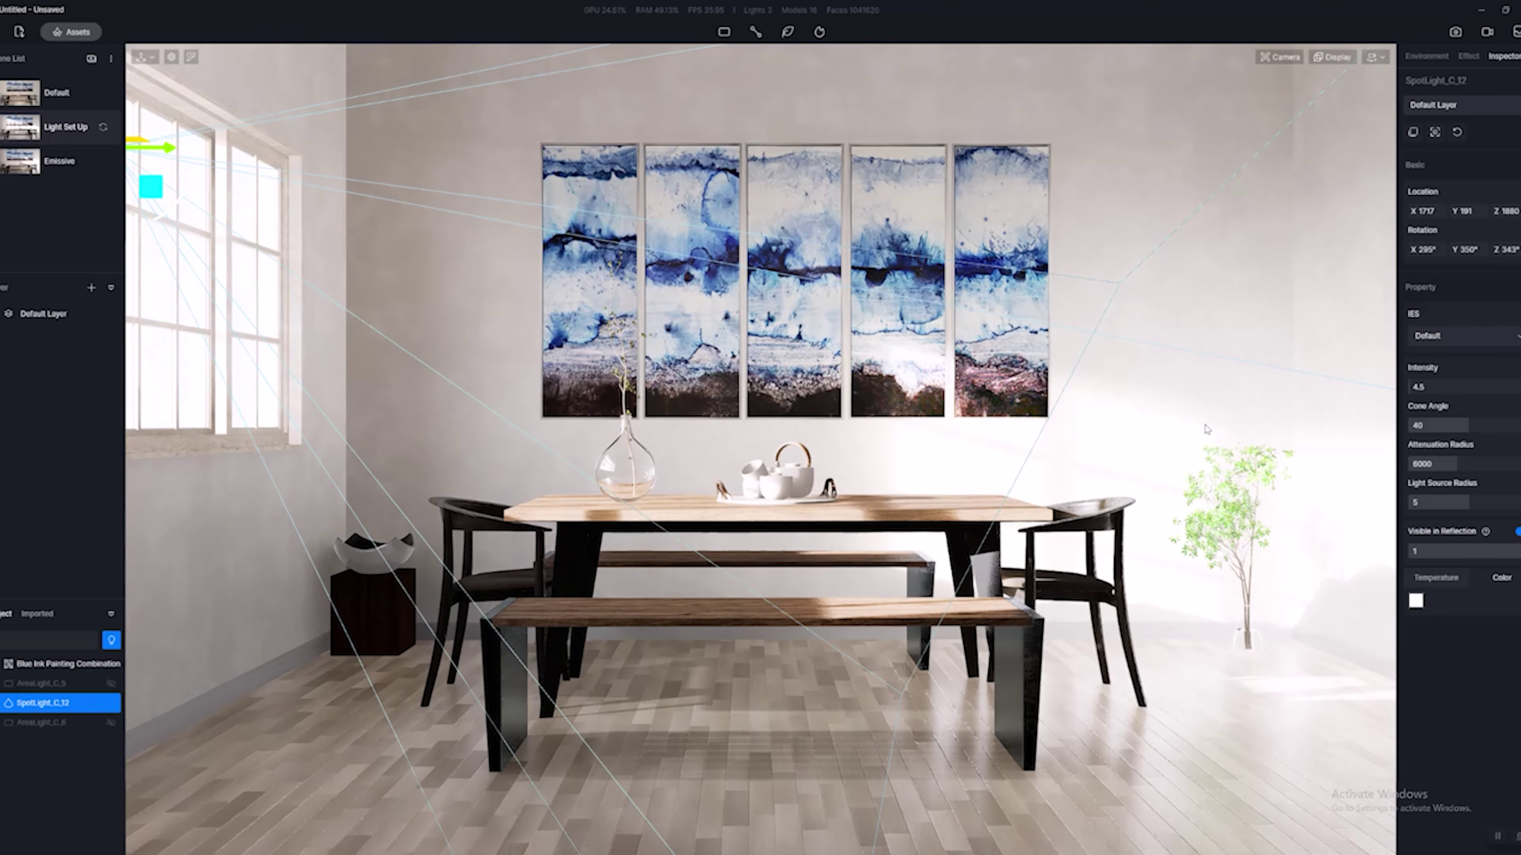
left_click(1403, 384)
type("51")
key("Return")
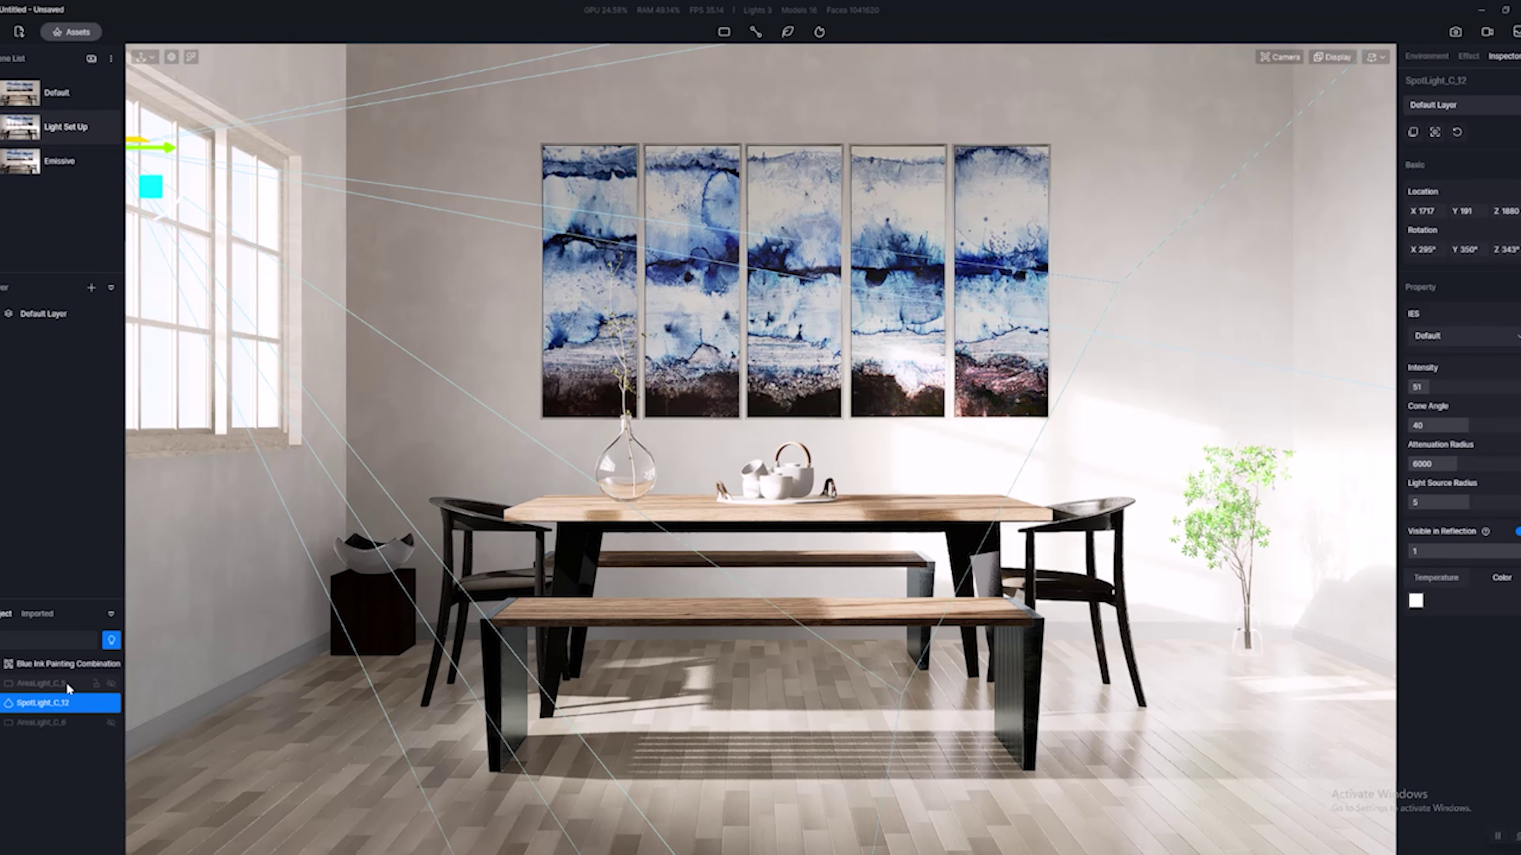
Make the ceiling light AreaLight_C_5 visible and set its intensity to 2.
left_click(109, 682)
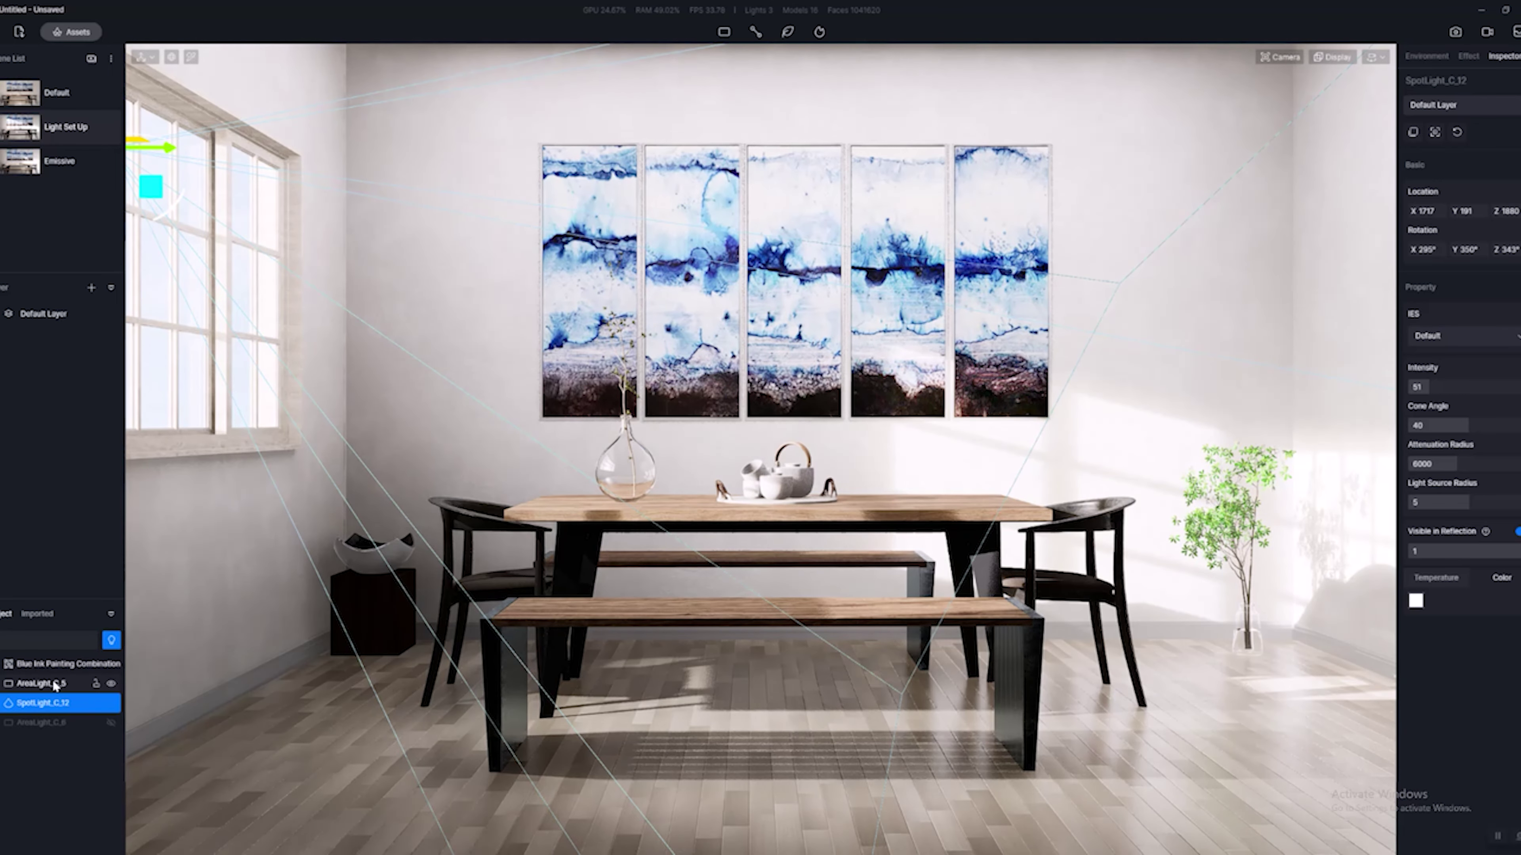
left_click(52, 680)
right_click_drag(892, 514, 856, 250)
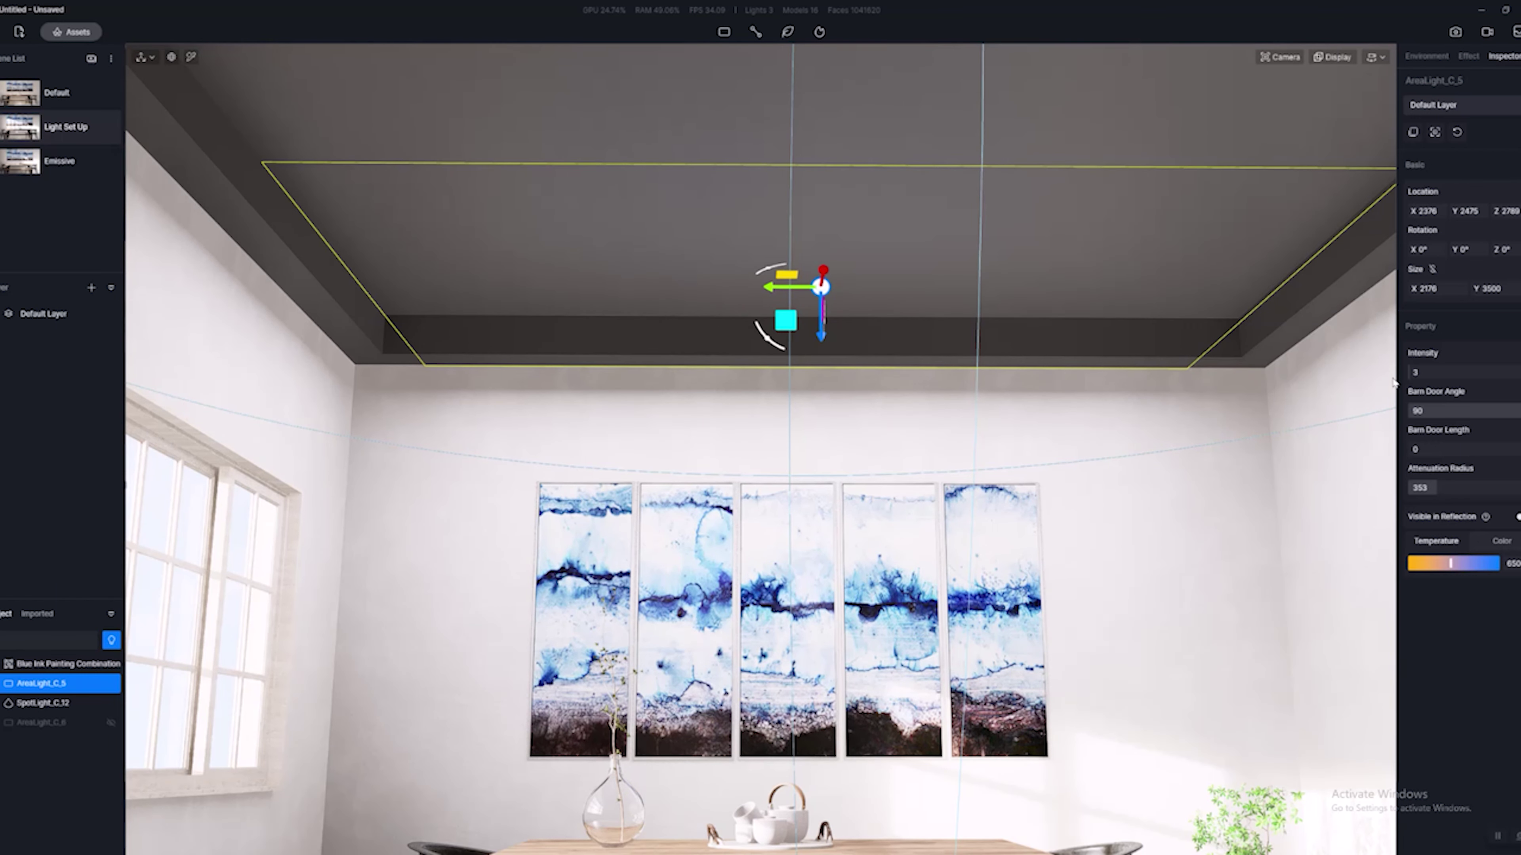
left_click(1410, 376)
key("Return")
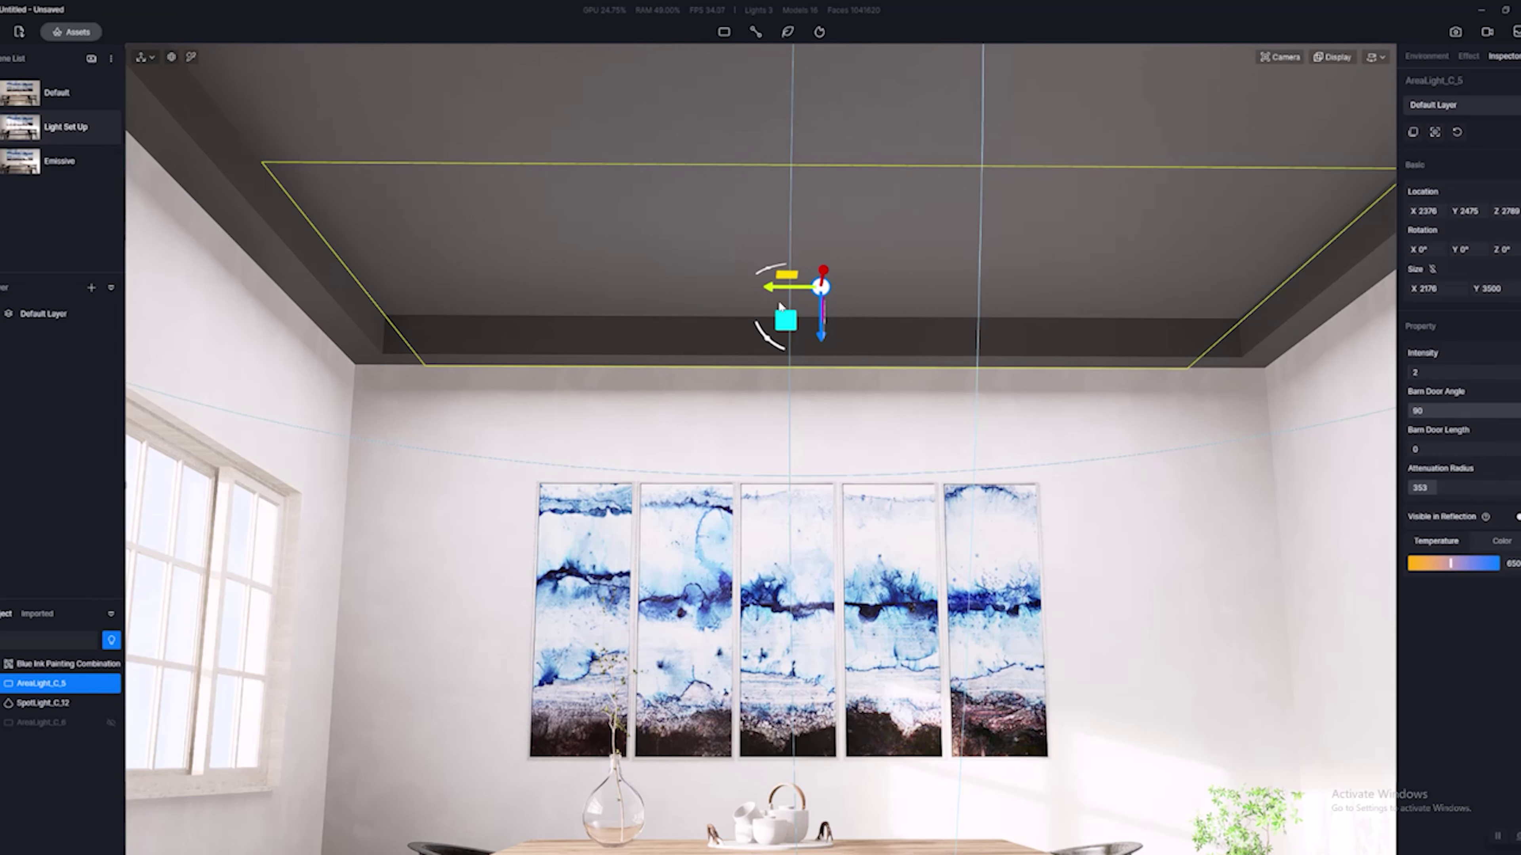
Compare attenuation radii of 255 and 473 on AreaLight_C_5, and set its radius to 390 and its intensity to 1.
mouse_move(466, 432)
right_mouse_down()
mouse_move(411, 419)
mouse_move(791, 427)
right_mouse_up()
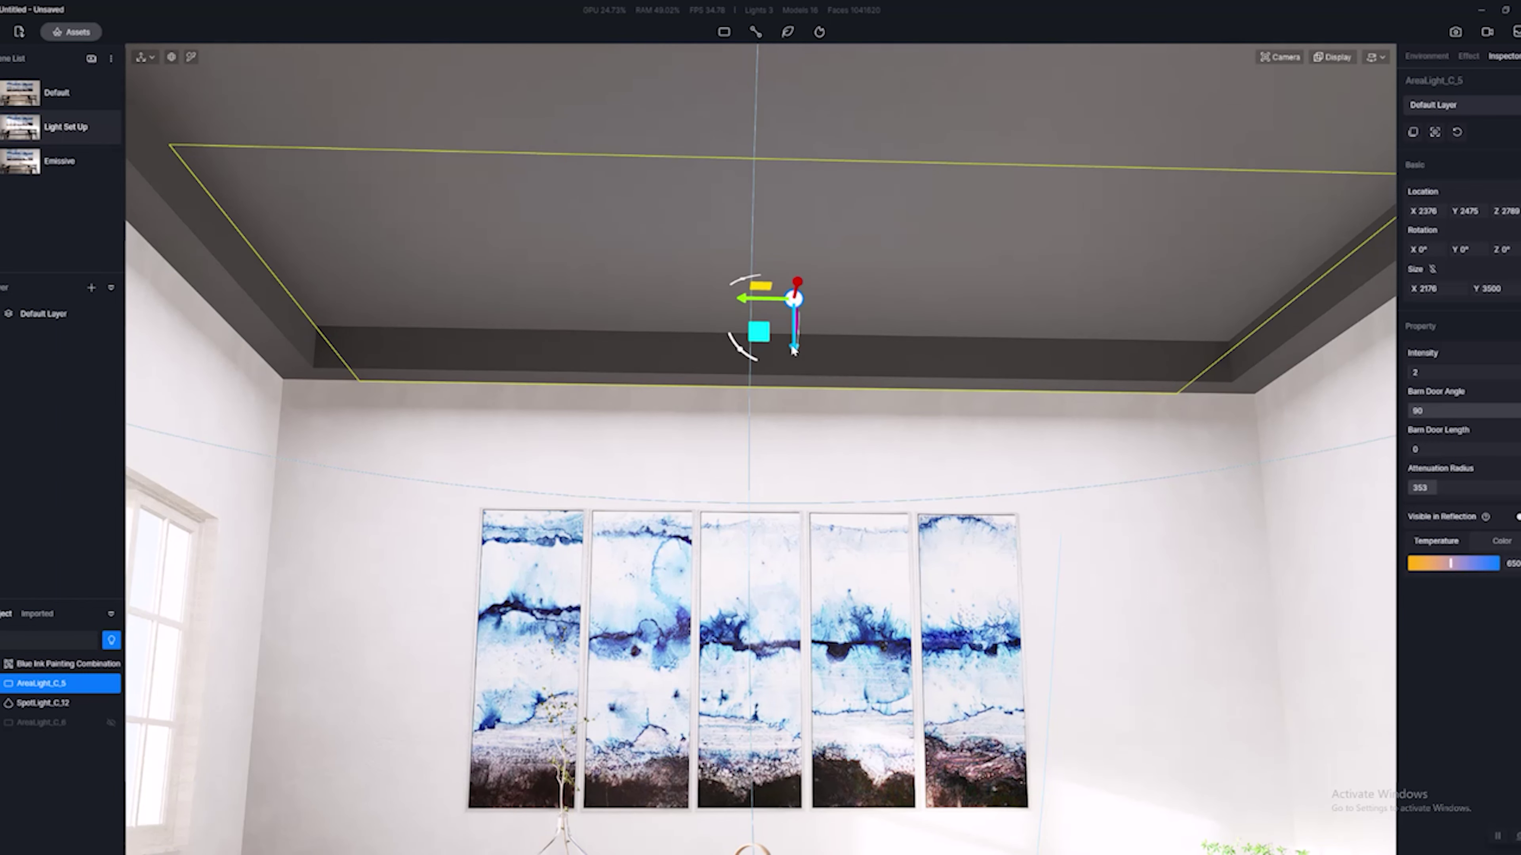
right_click_drag(802, 363, 827, 490)
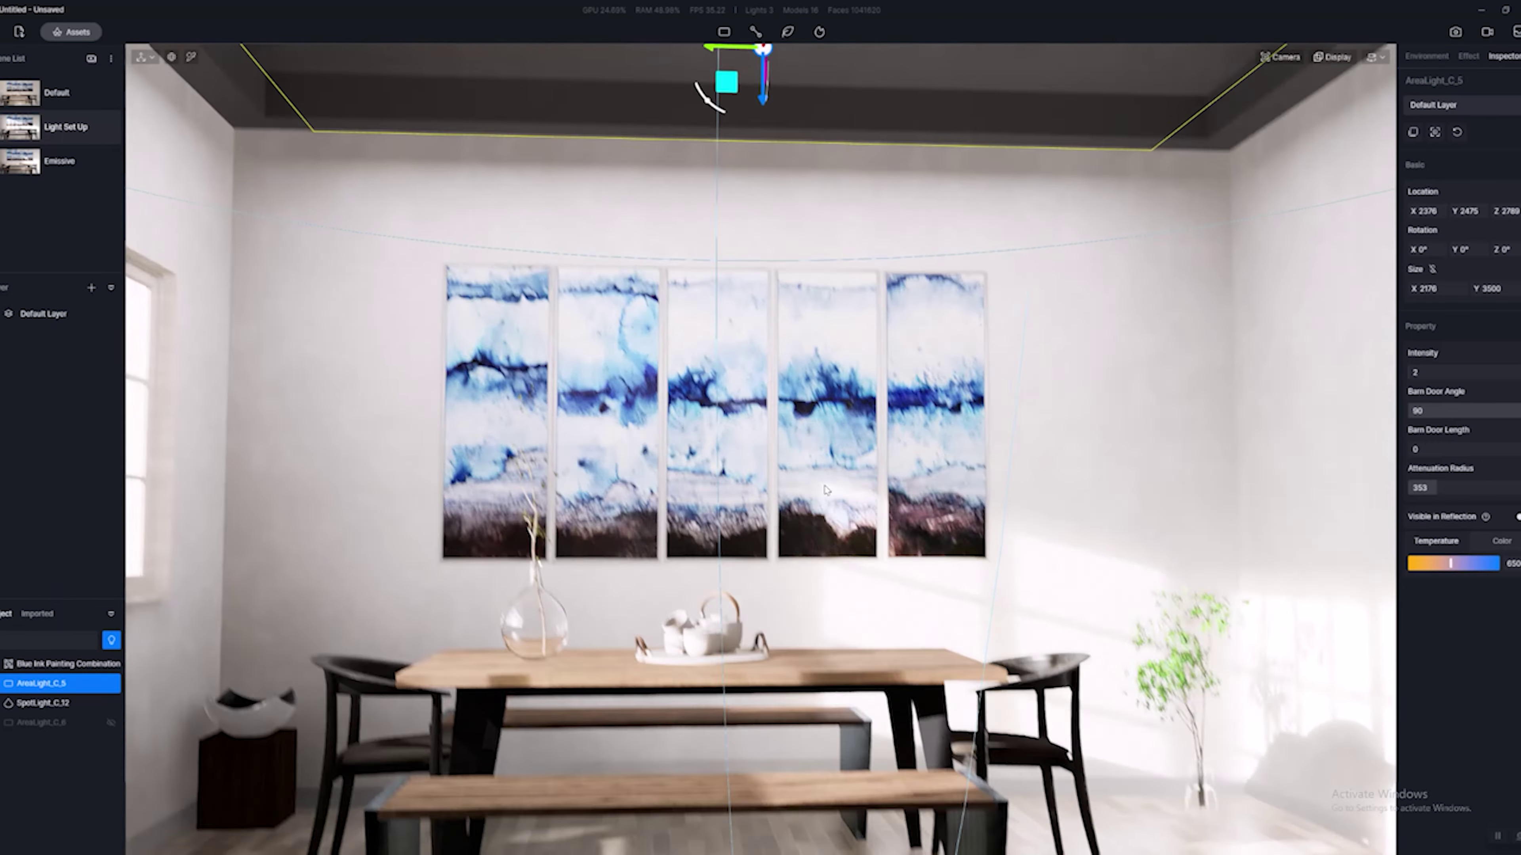
left_click_drag(1443, 471, 1425, 497)
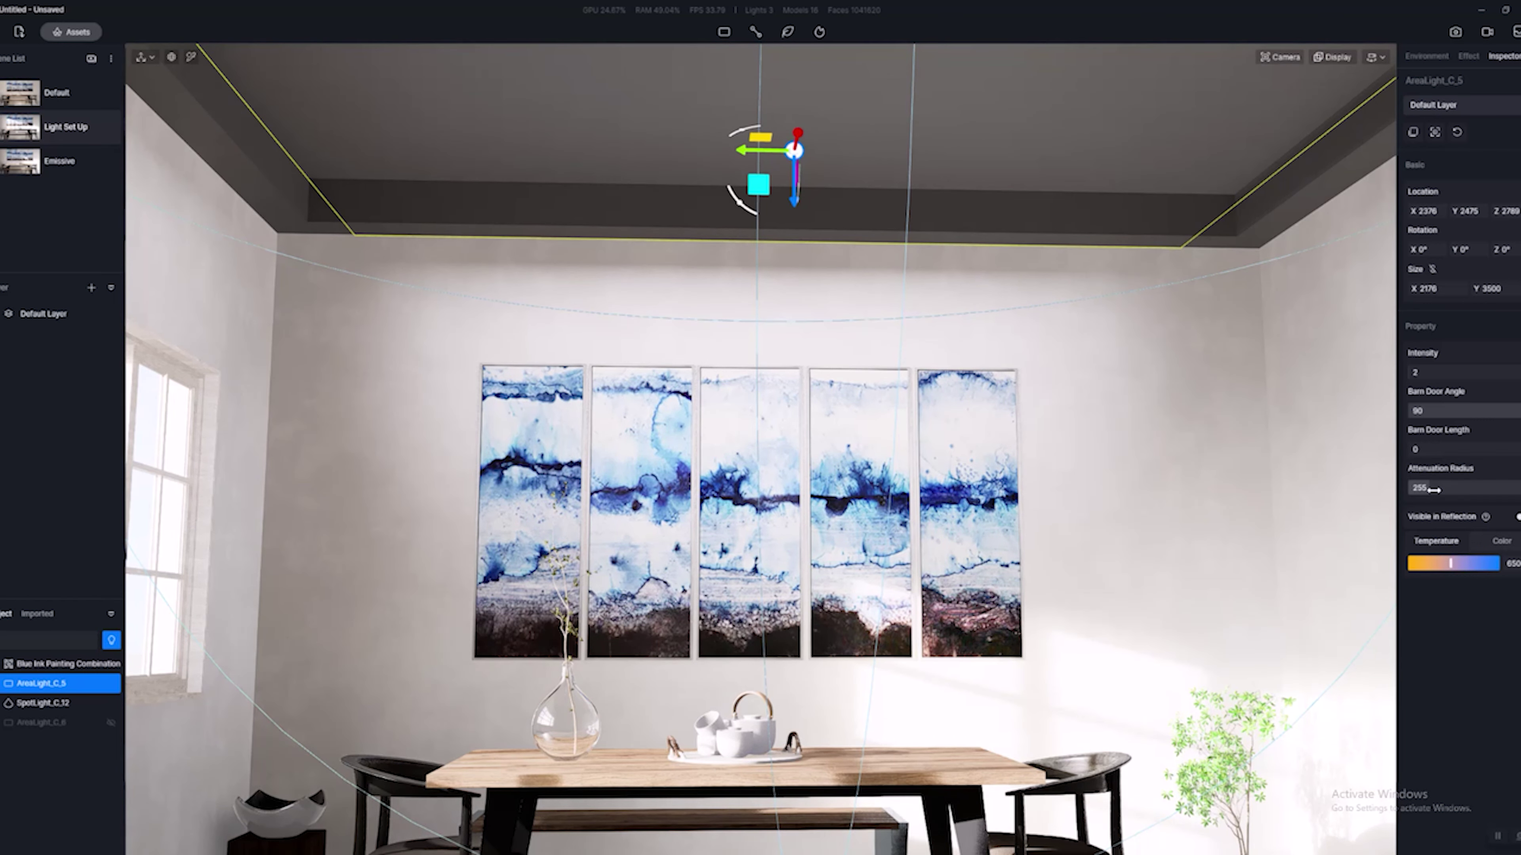
left_click_drag(1434, 490, 1445, 490)
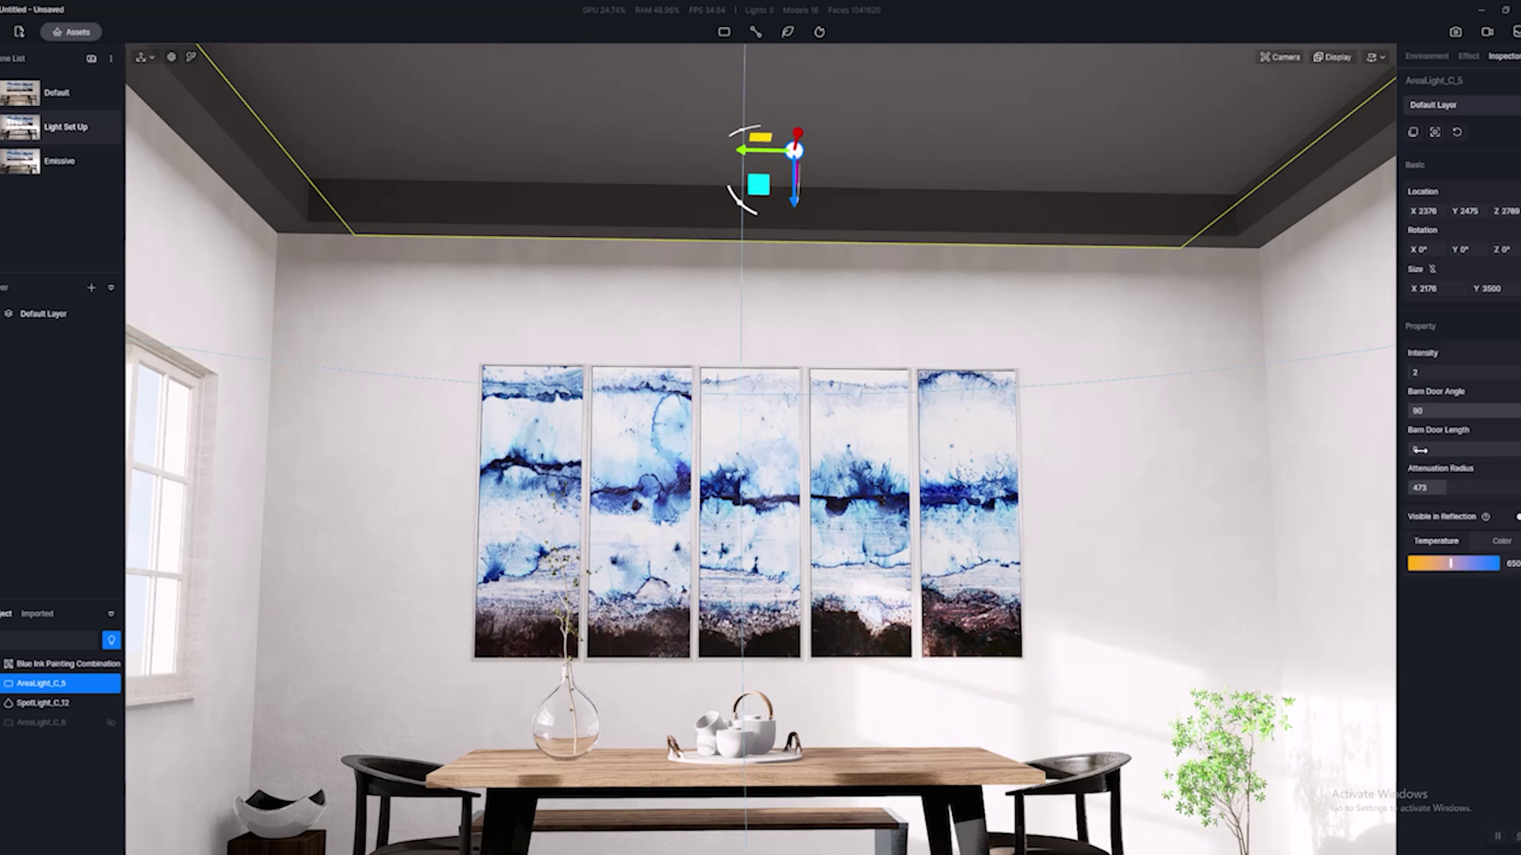
left_click_drag(1450, 480, 1429, 491)
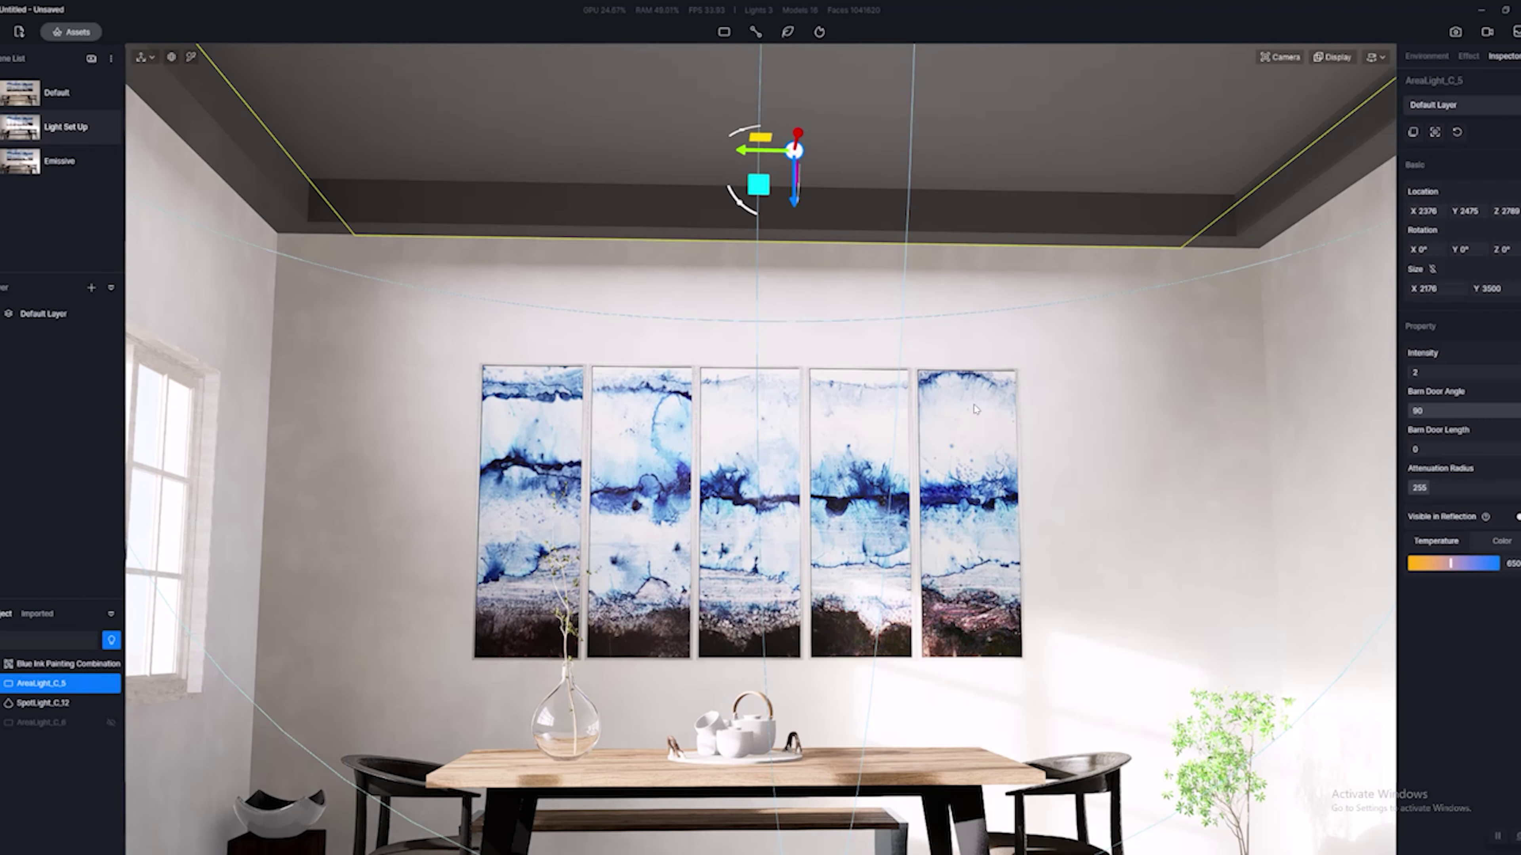
left_click_drag(1431, 488, 1439, 491)
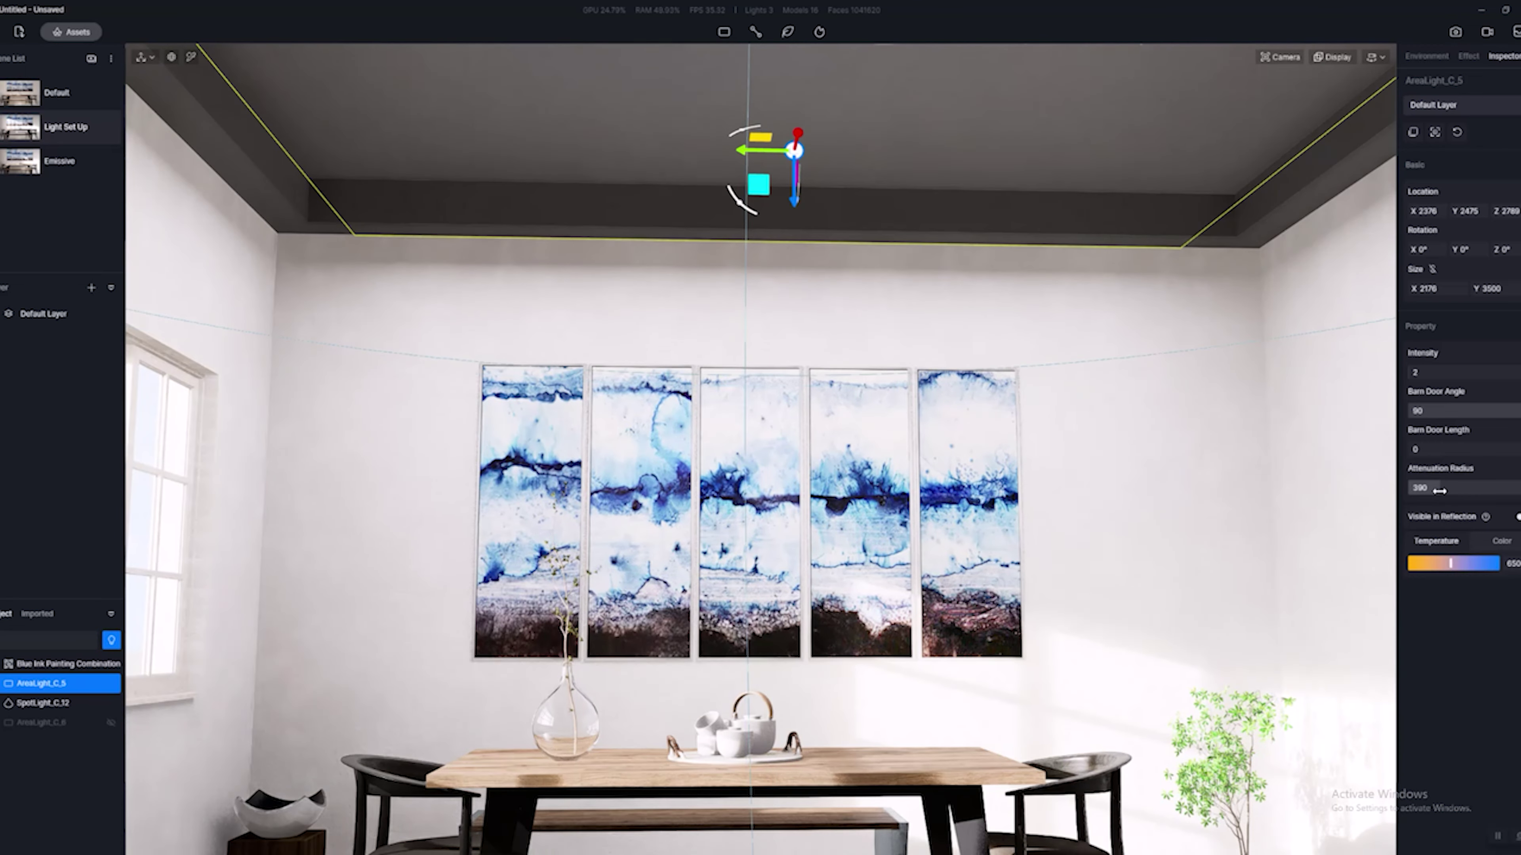
left_click(1414, 372)
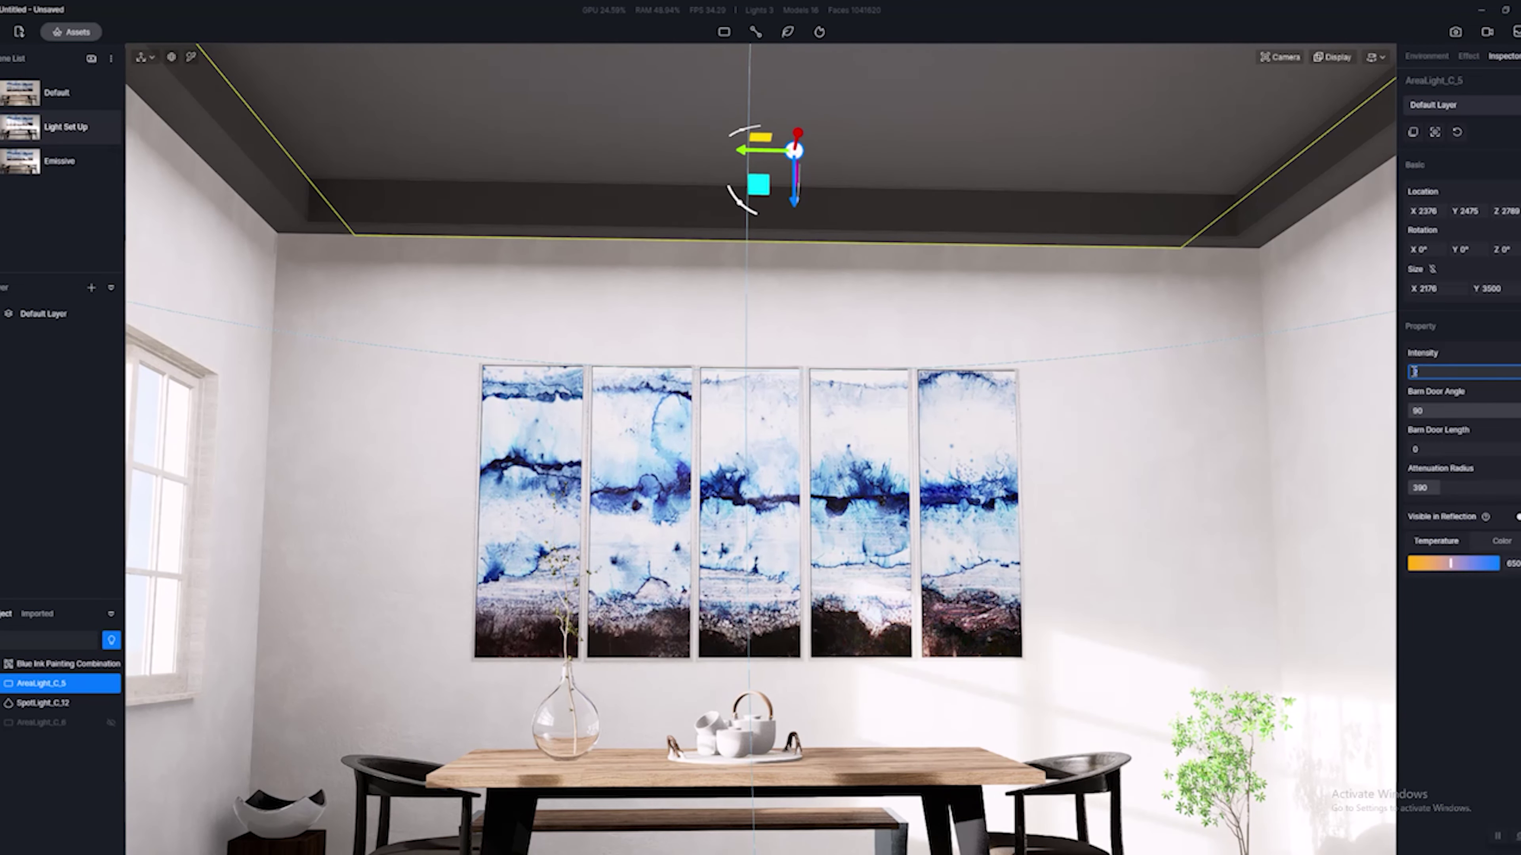
key("Return")
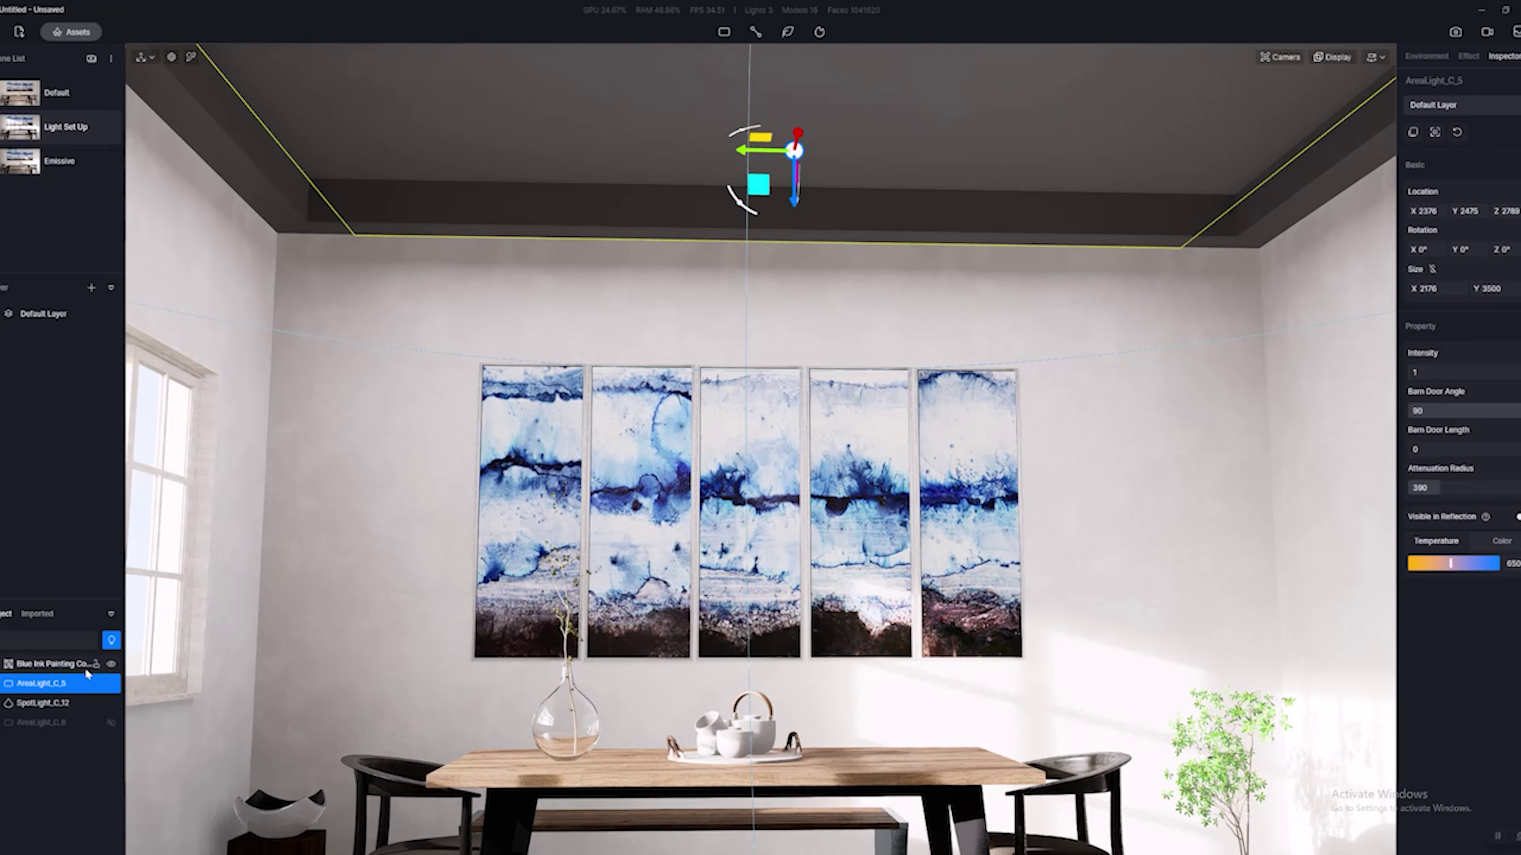
Select AreaLight_C_6, make it visible and bring it into view.
left_click(59, 722)
left_click(110, 723)
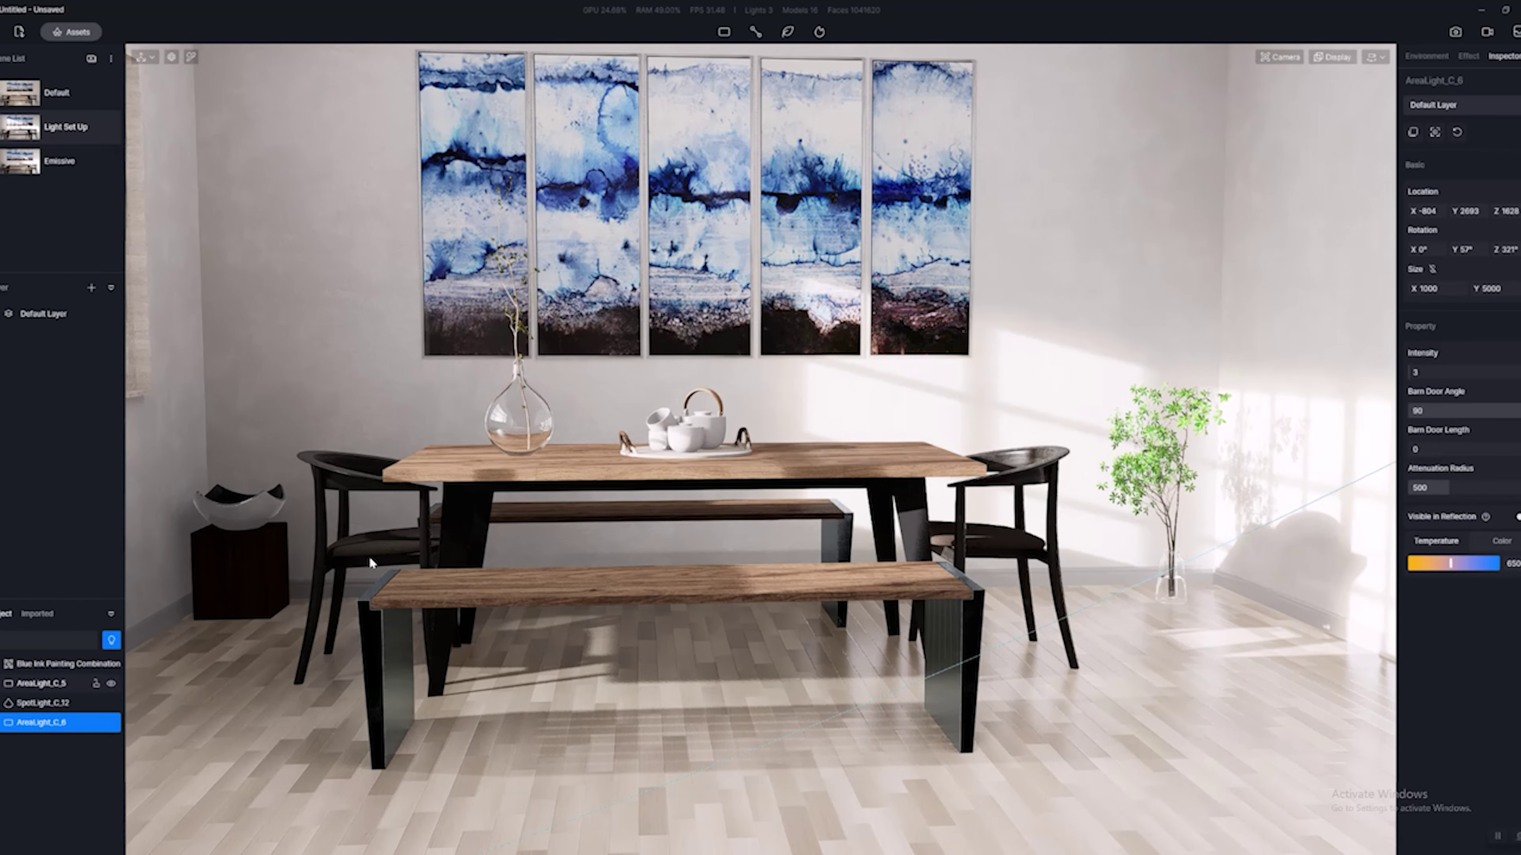
key("f")
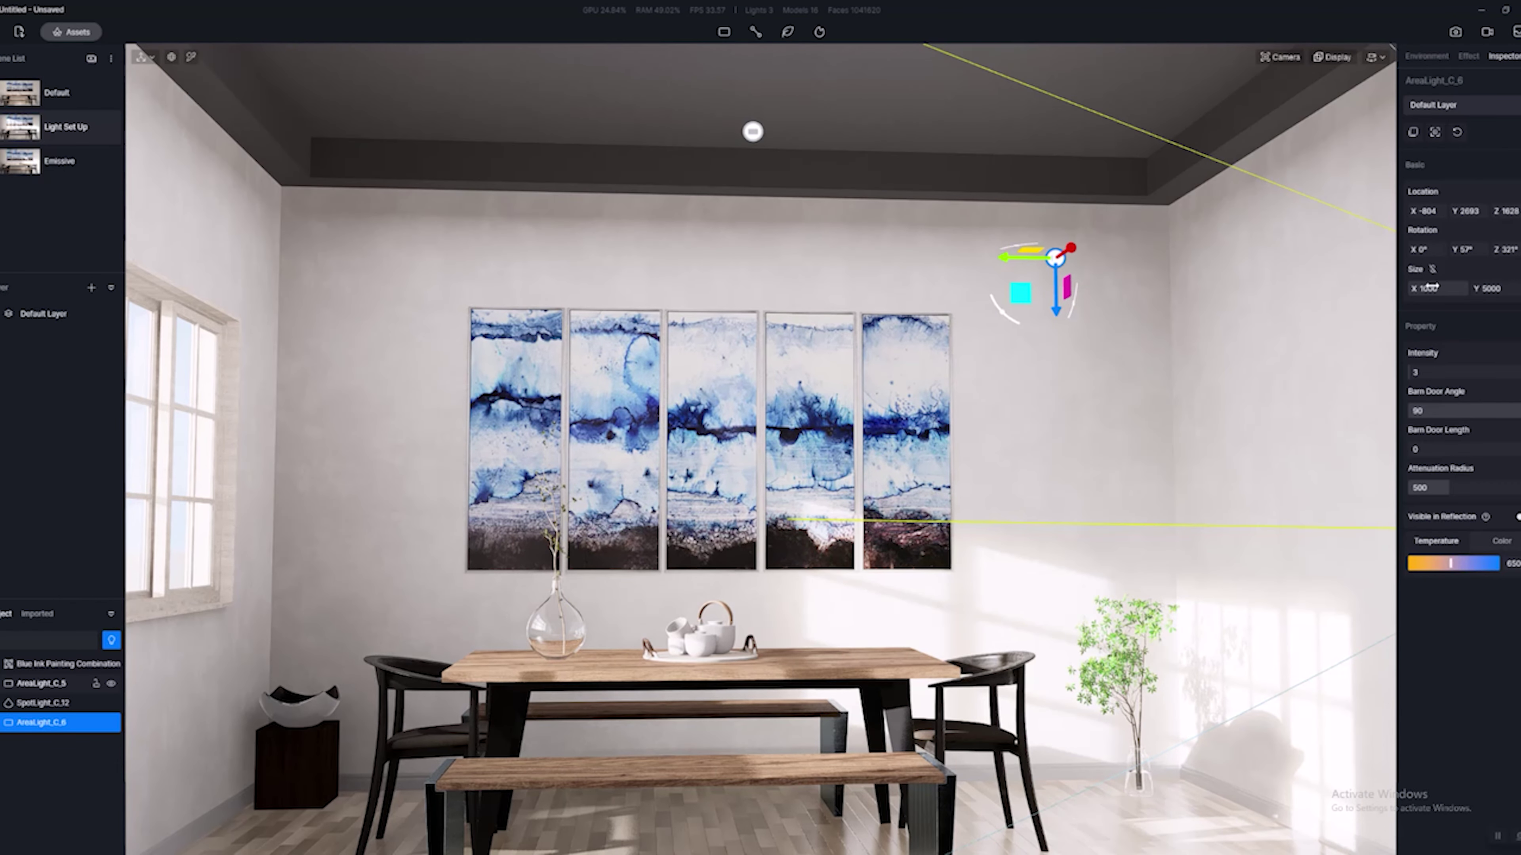
Examine the lit dining room up close, then compare it with the rendered image Final.jpg in the photo viewer, checking table, wall art and shadows.
right_click_drag(1126, 397, 1157, 355)
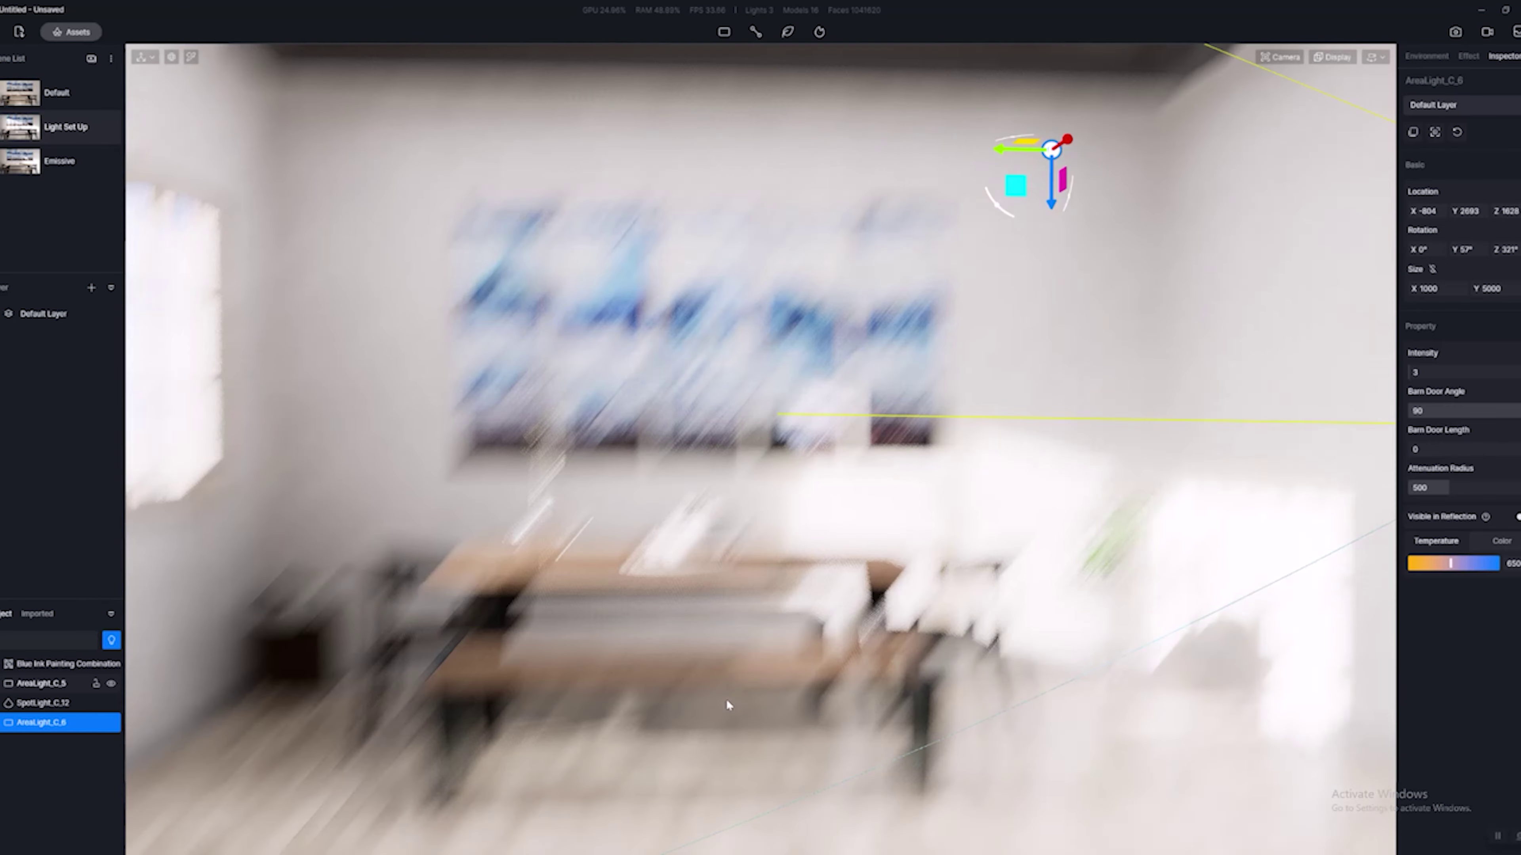
scroll(566, 614, "up", 8)
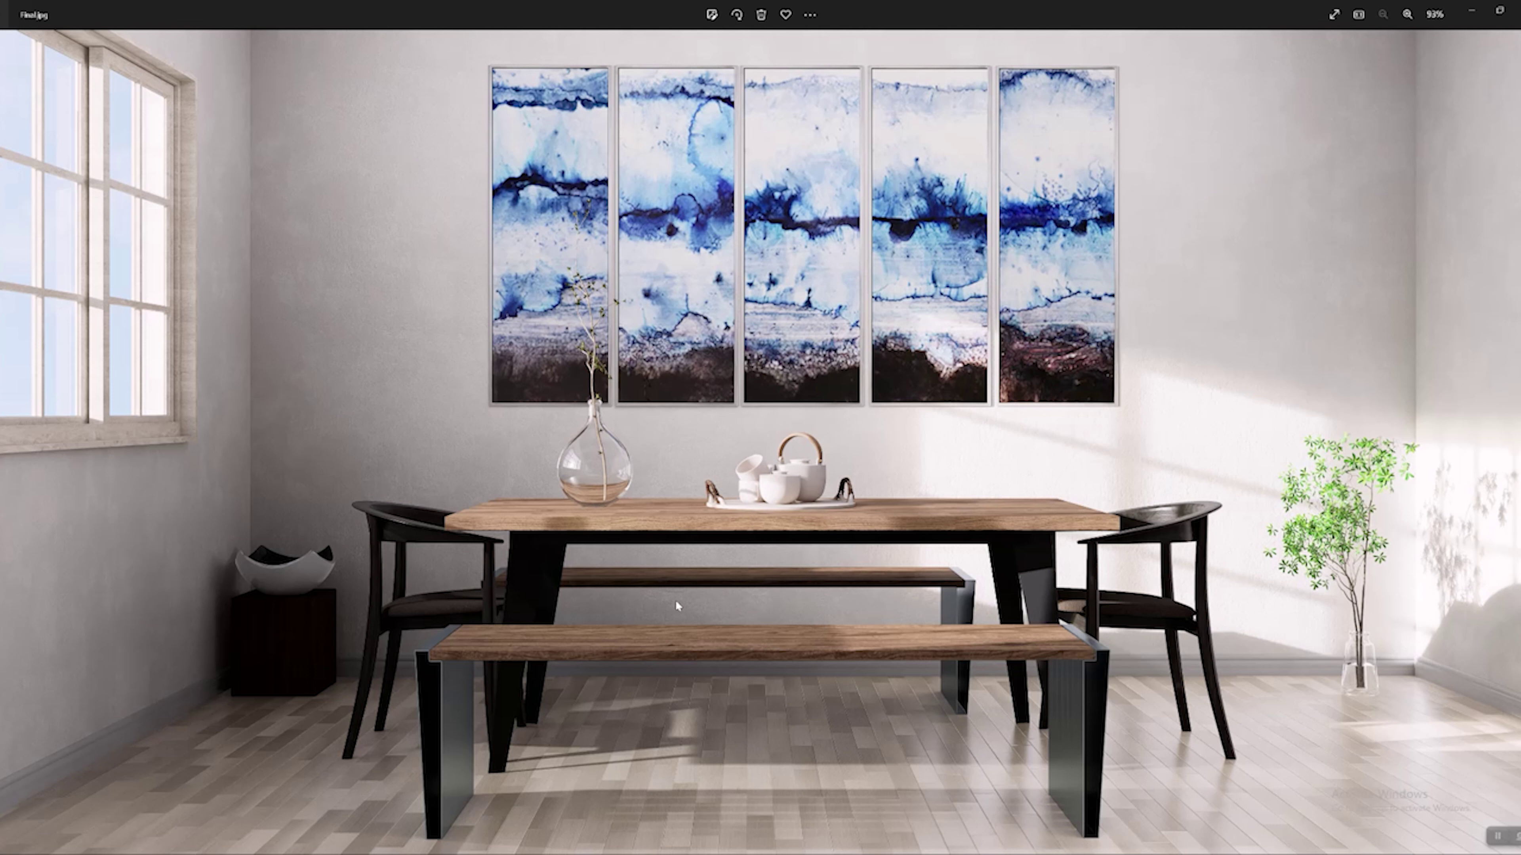
scroll(738, 478, "up", 4)
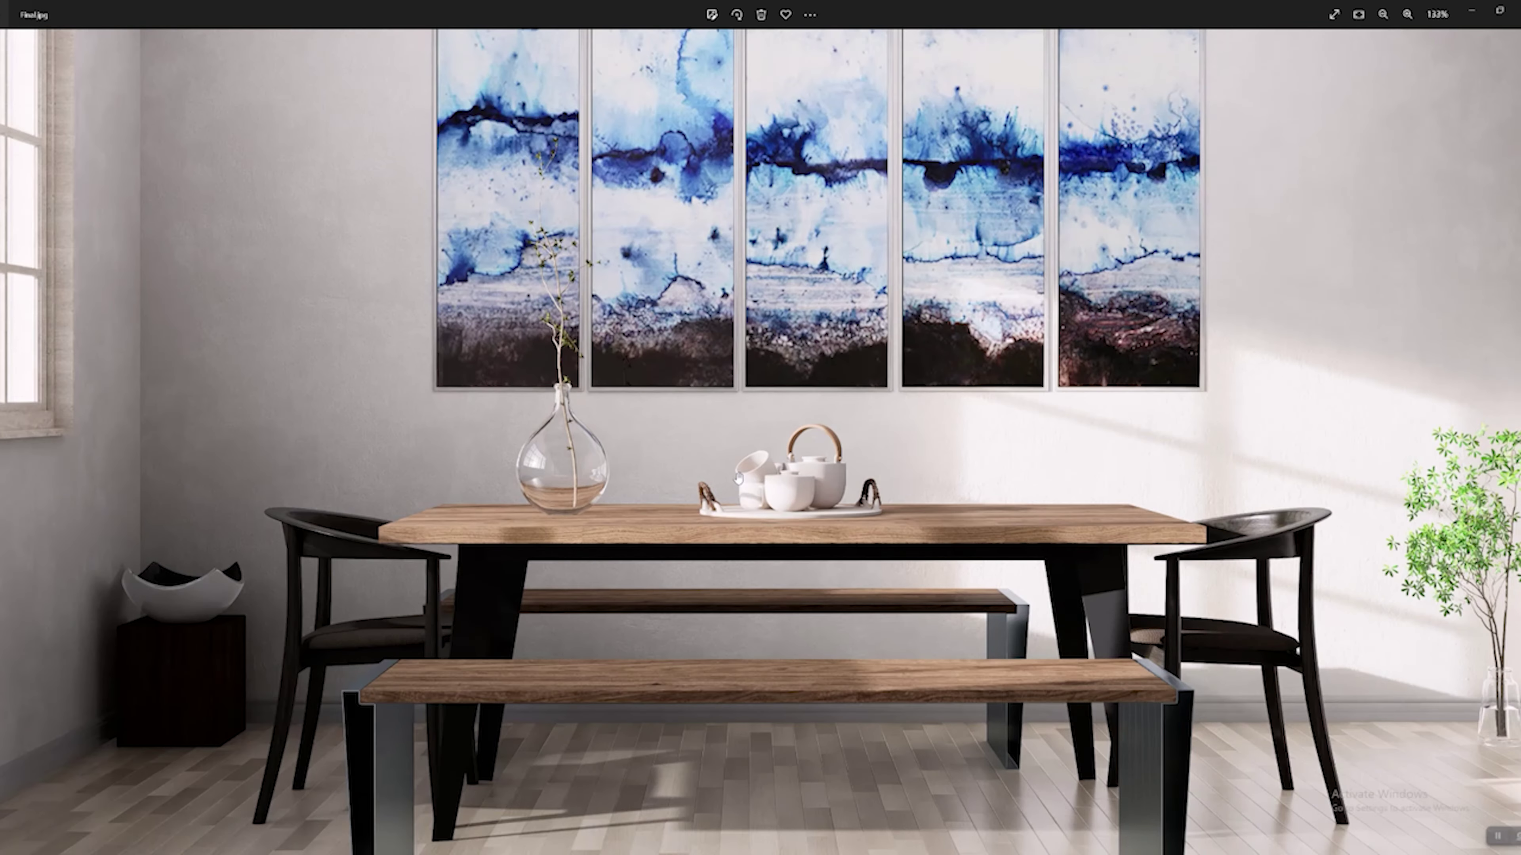
scroll(688, 421, "down", 3)
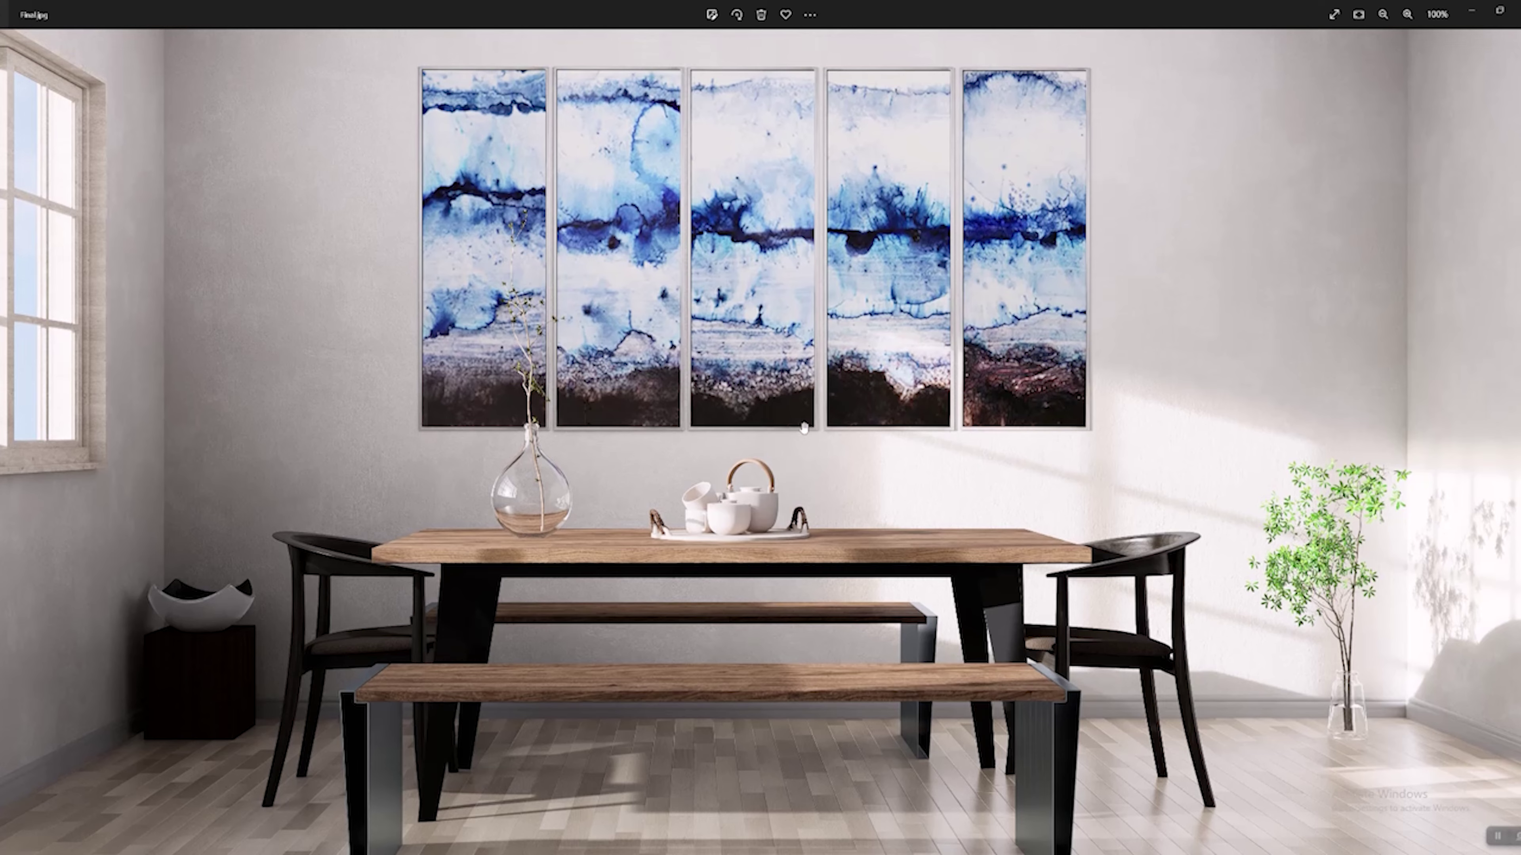
scroll(805, 429, "up", 1)
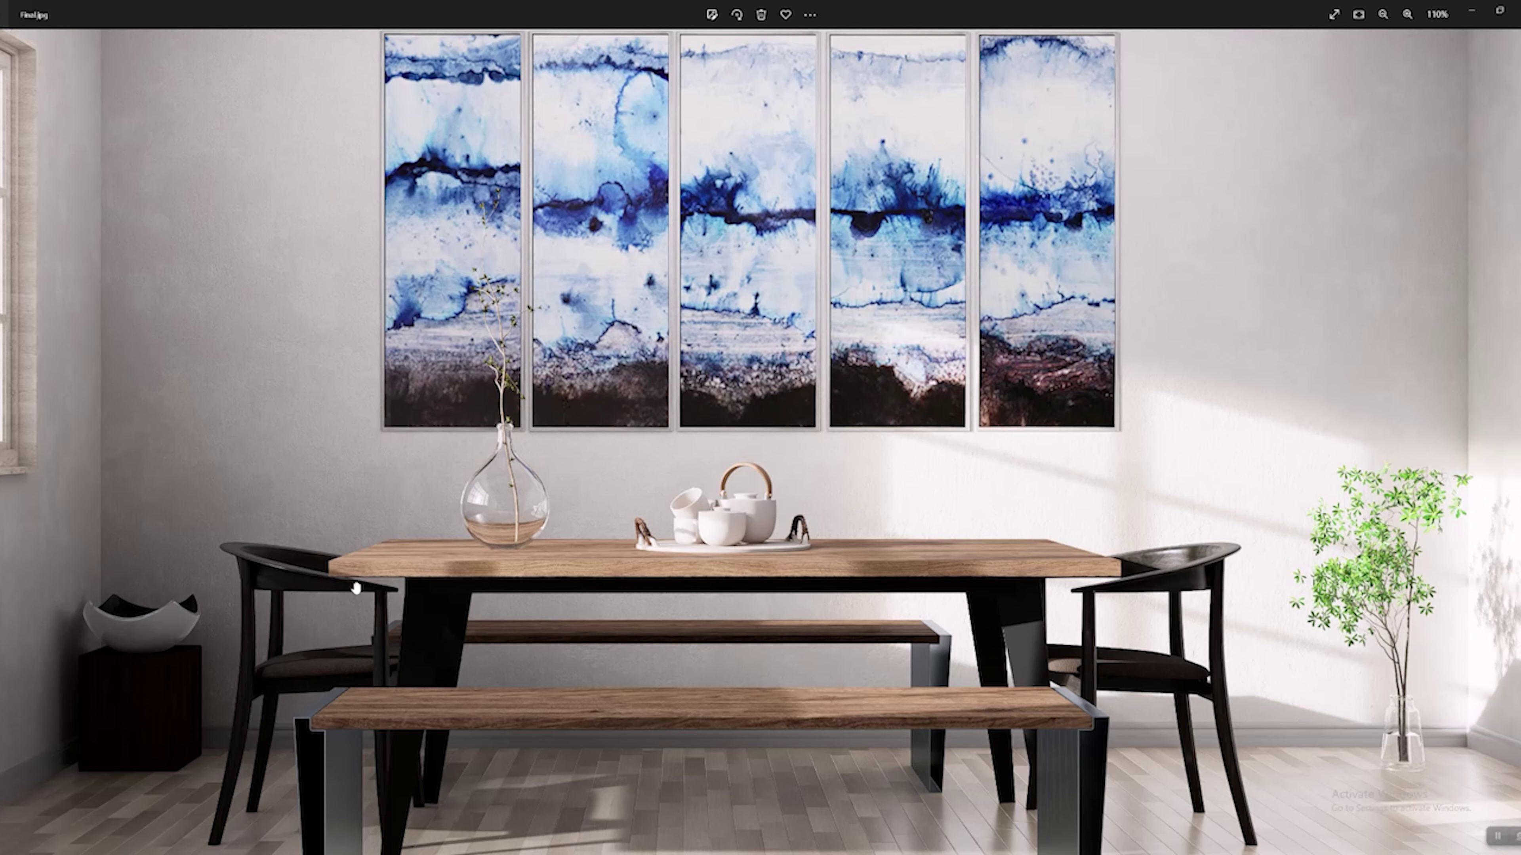
scroll(355, 589, "up", 5)
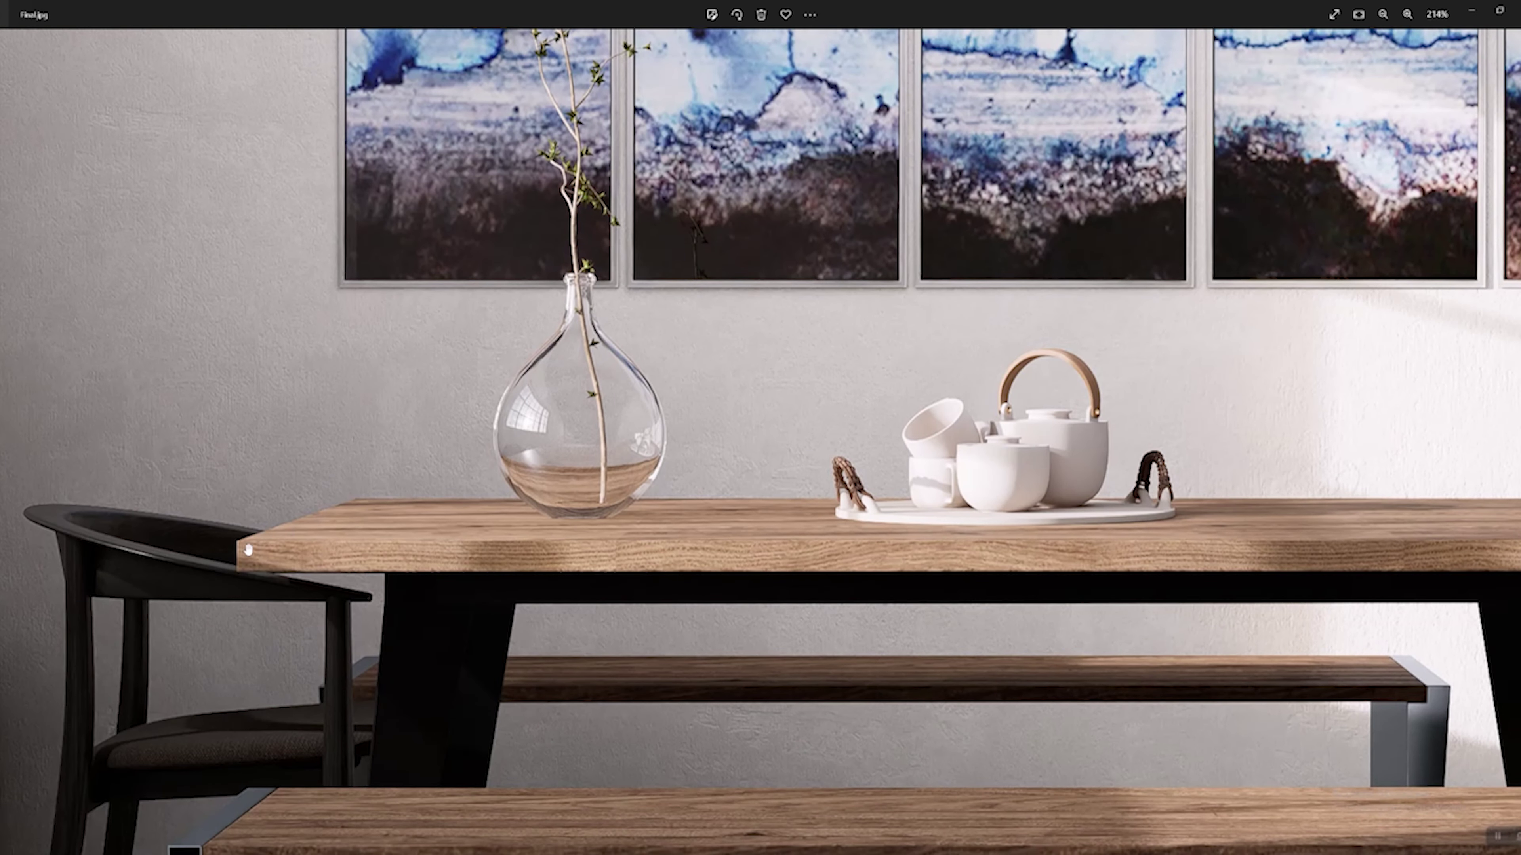
scroll(940, 524, "down", 5)
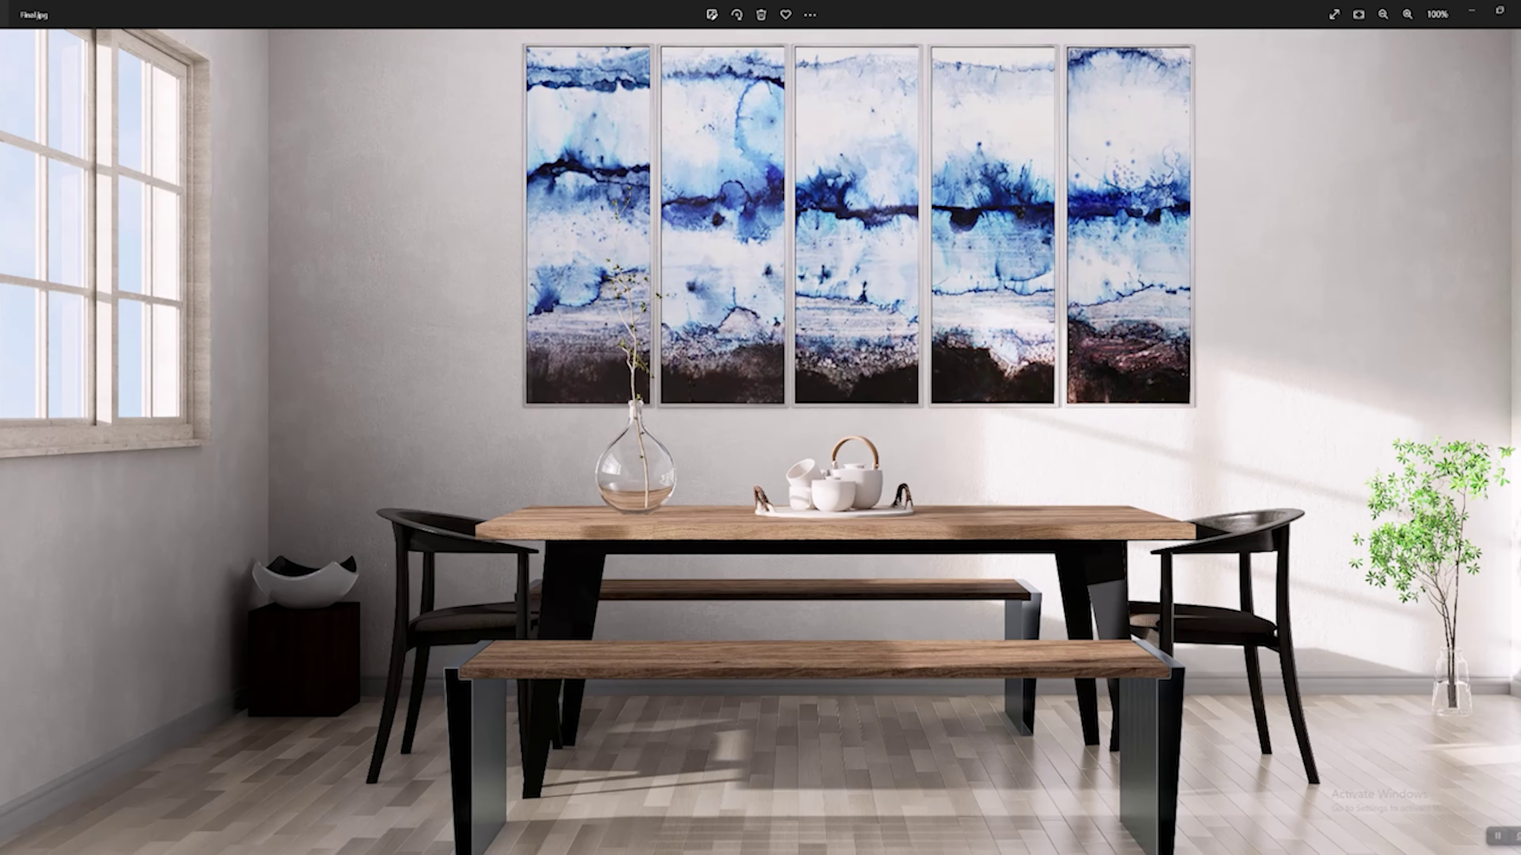
Switch back to D5 Render, inspect the table area, and return to the Light Set Up view.
left_click(575, 806)
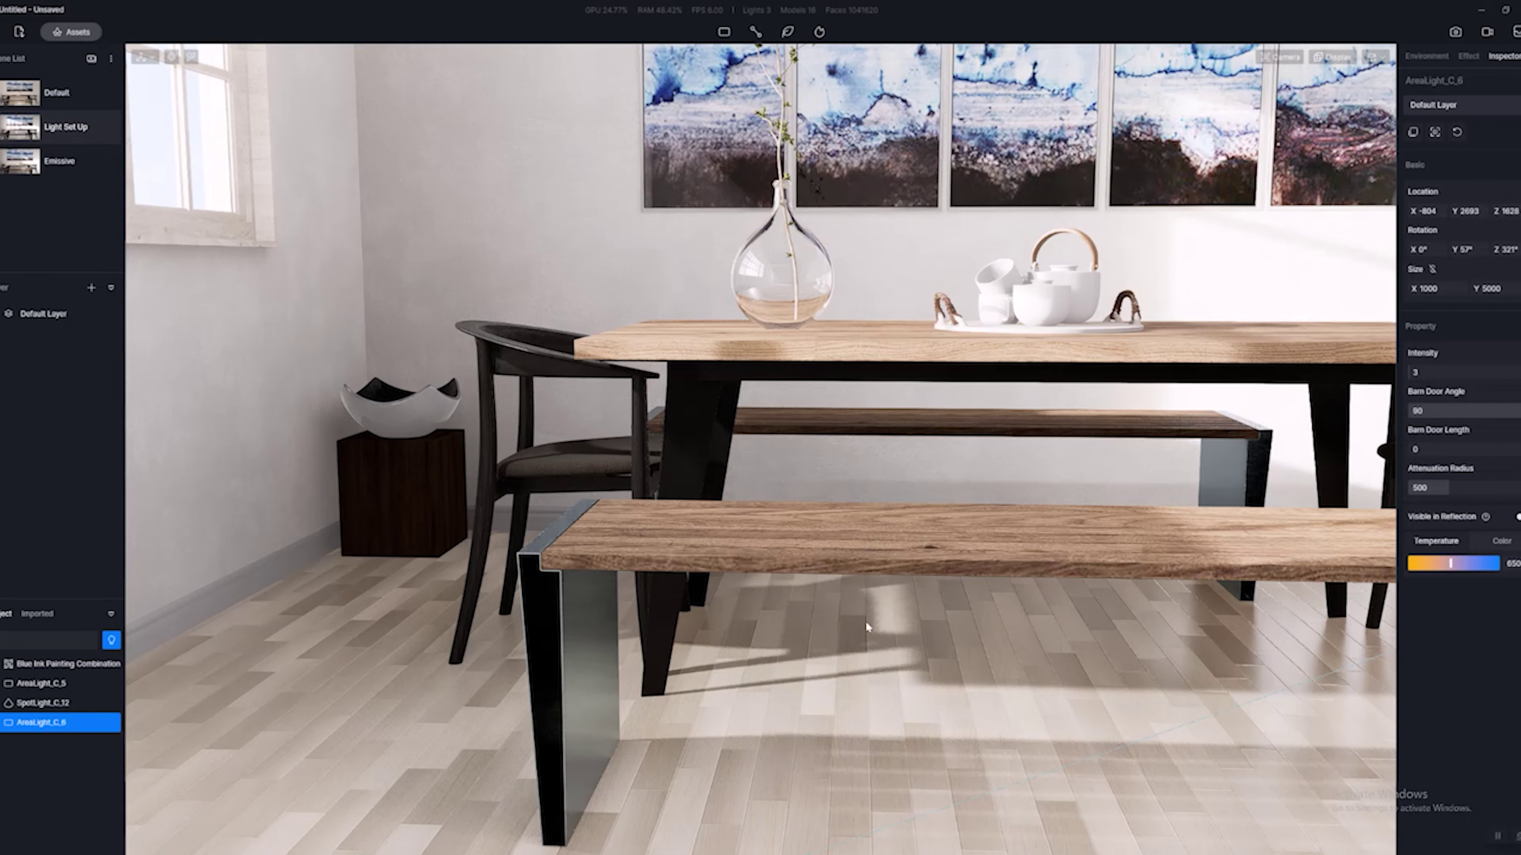
scroll(978, 495, "up", 3)
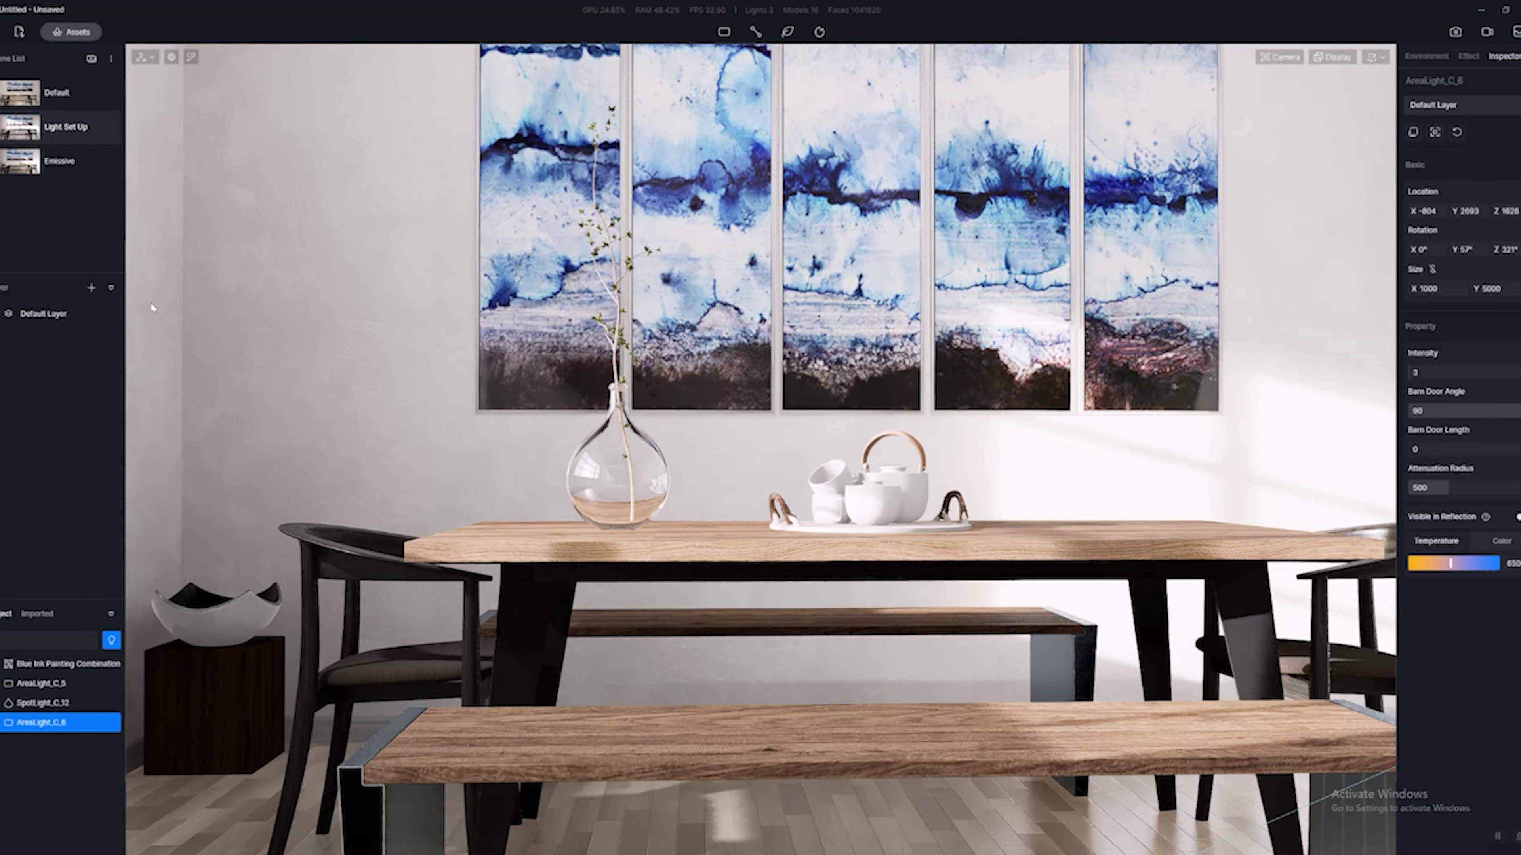
left_click(4, 135)
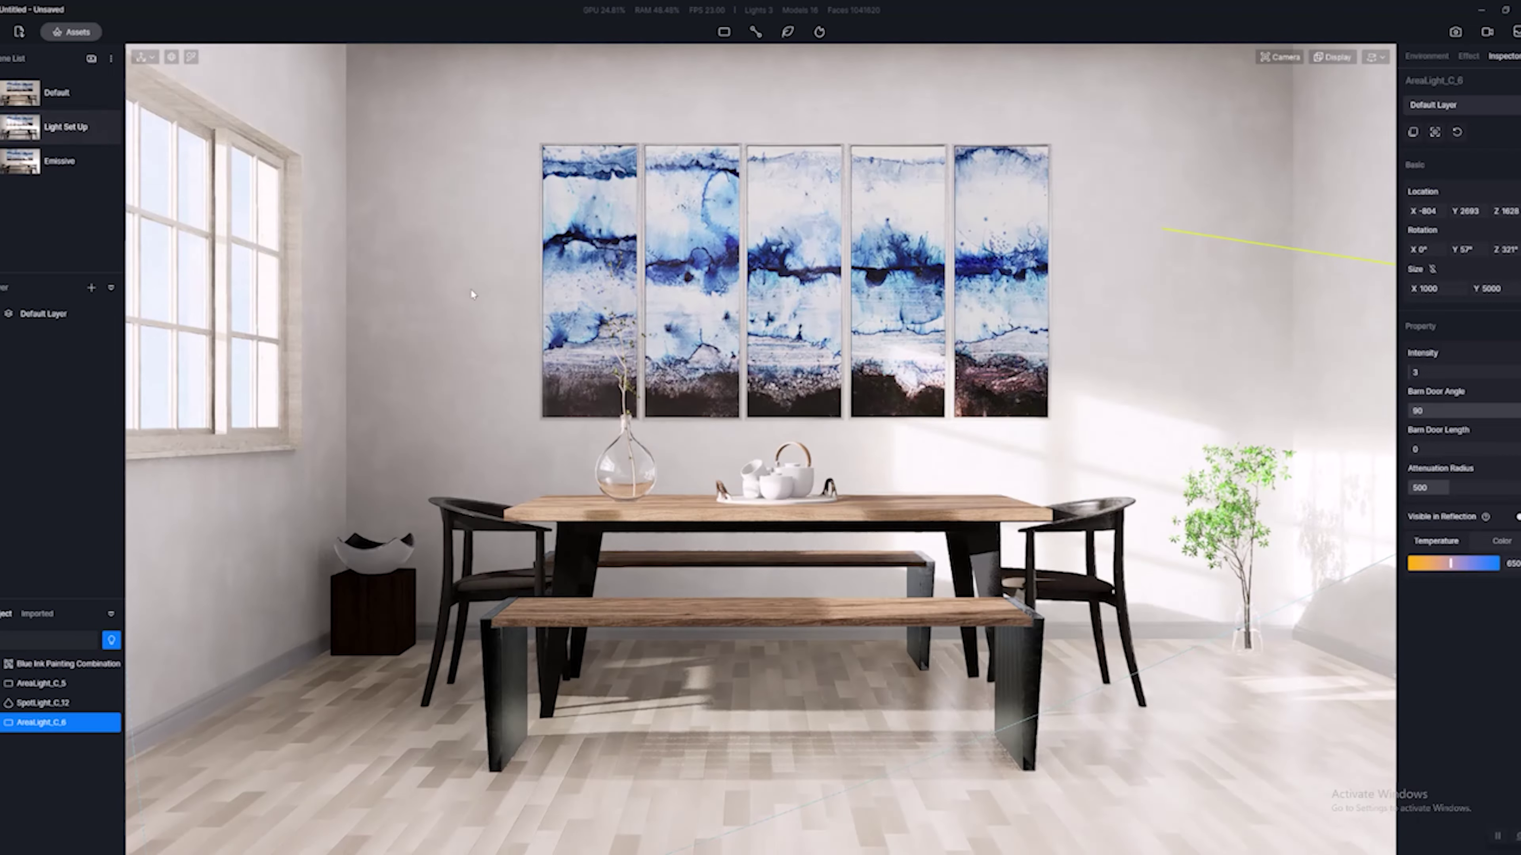